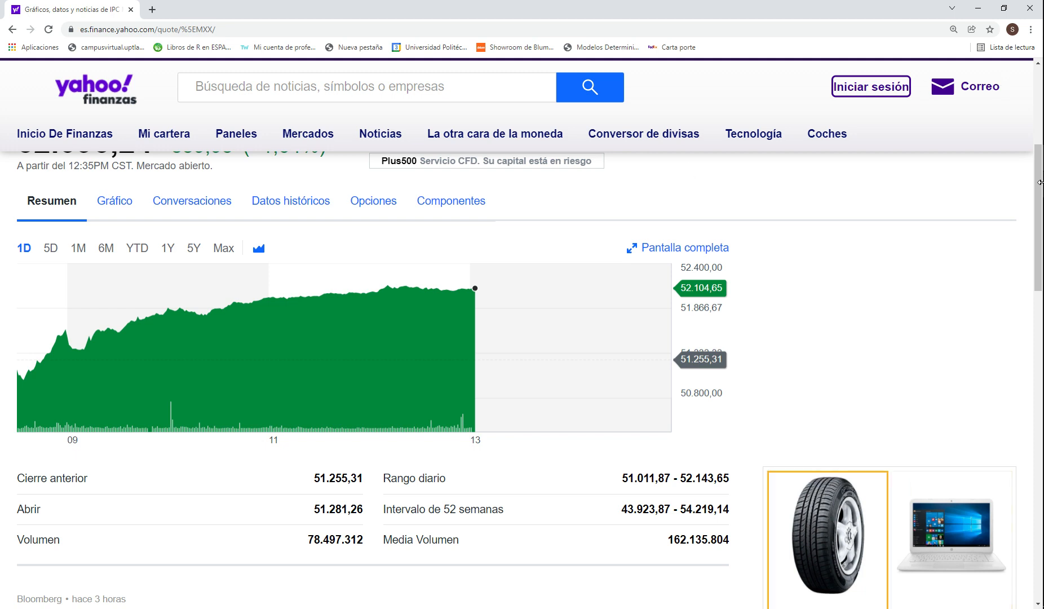
Step: Show the list of component companies of the IPC Mexico index
left_click_drag(1039, 187, 1039, 198)
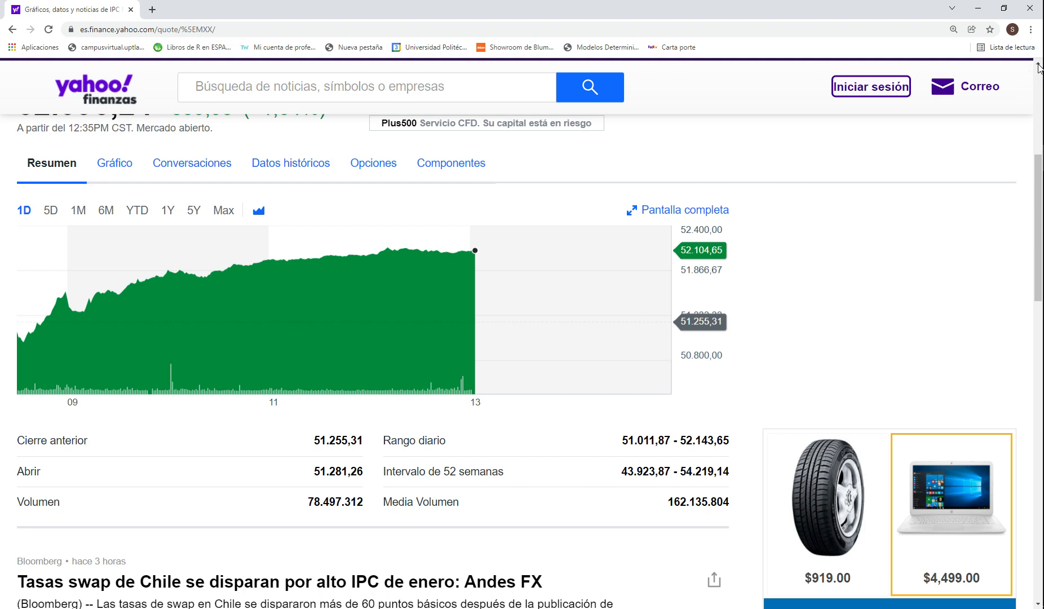
scroll(1039, 66, "up", 2)
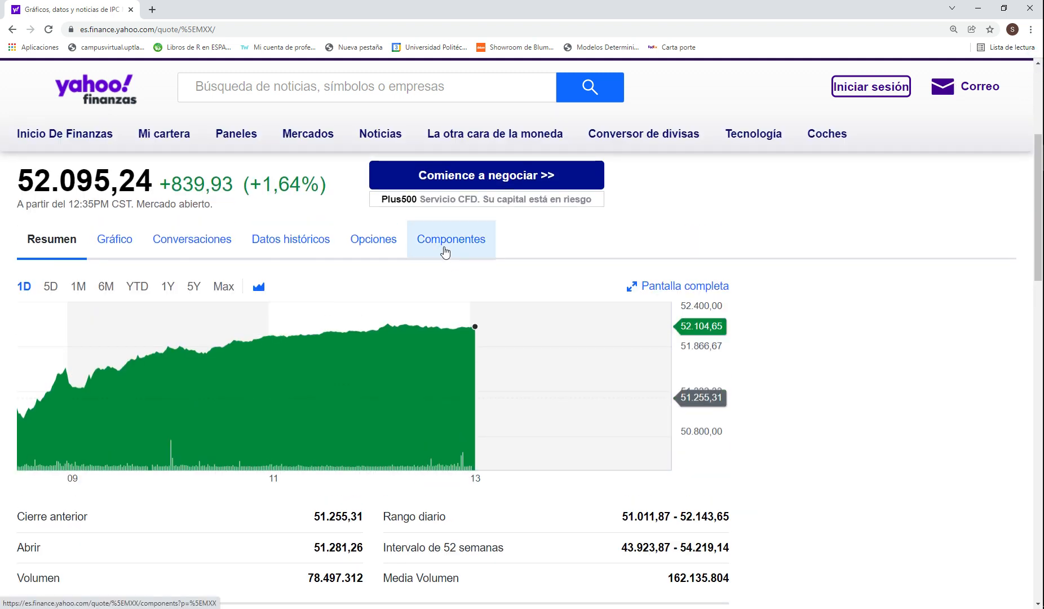
left_click(458, 243)
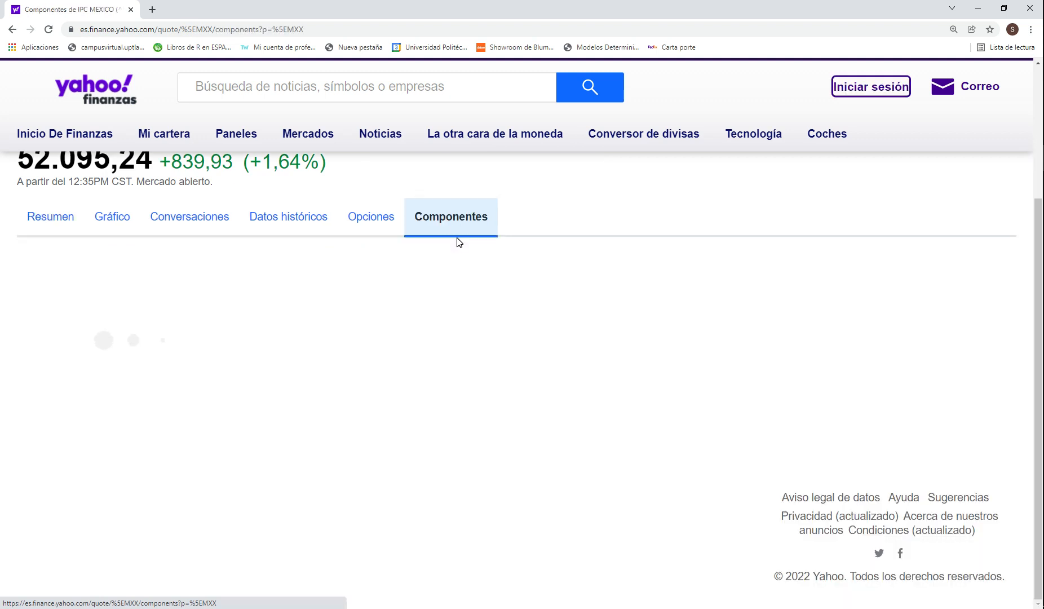
Step: Open the Arca Continental (AC.MX) quote from the components list in a new browser tab and switch to it
left_click_drag(1041, 242, 1019, 327)
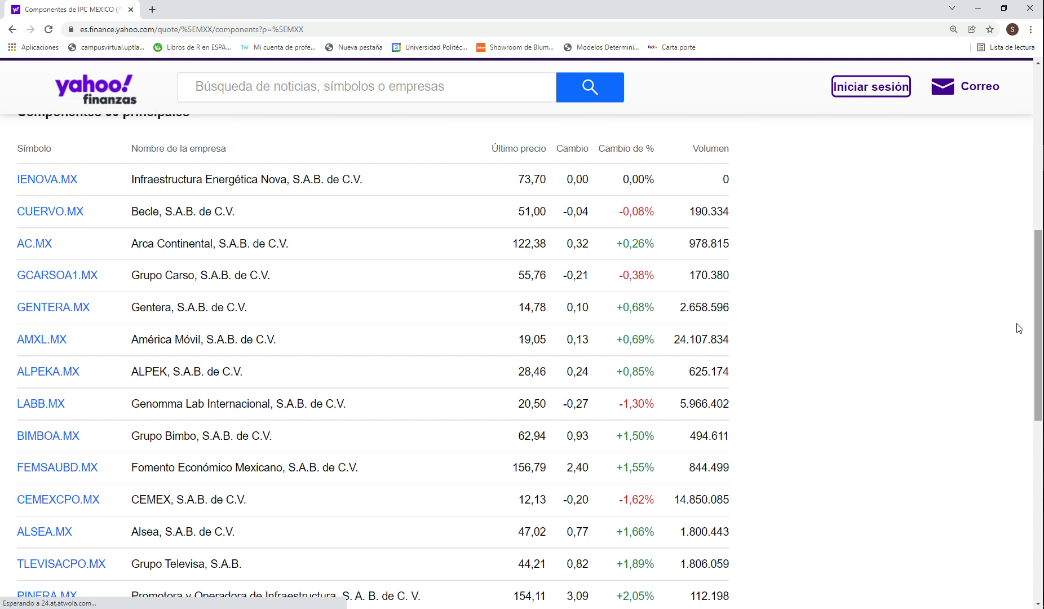
right_click(36, 244)
left_click(102, 257)
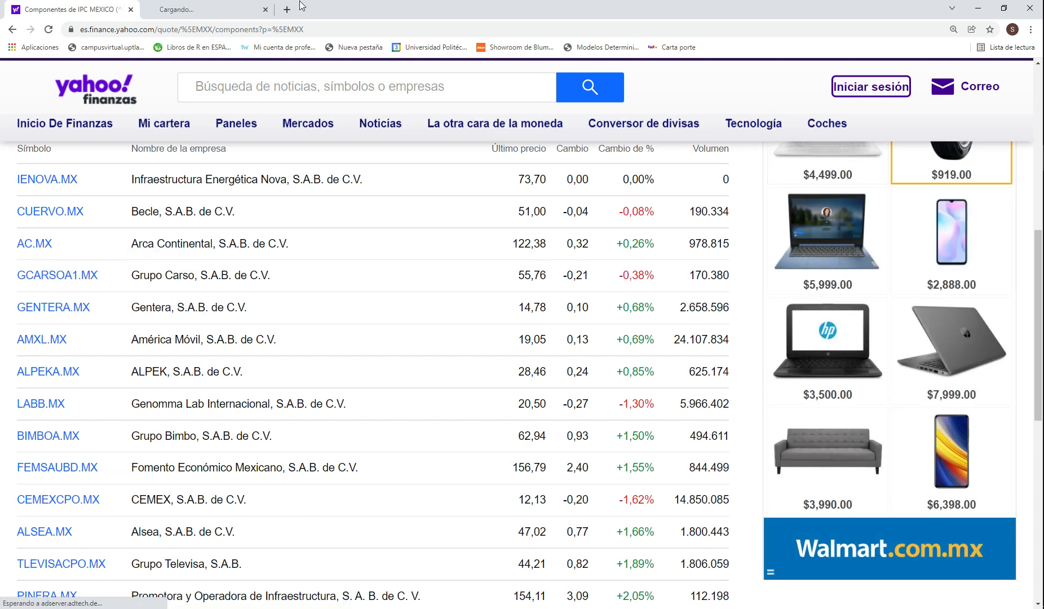
left_click(235, 14)
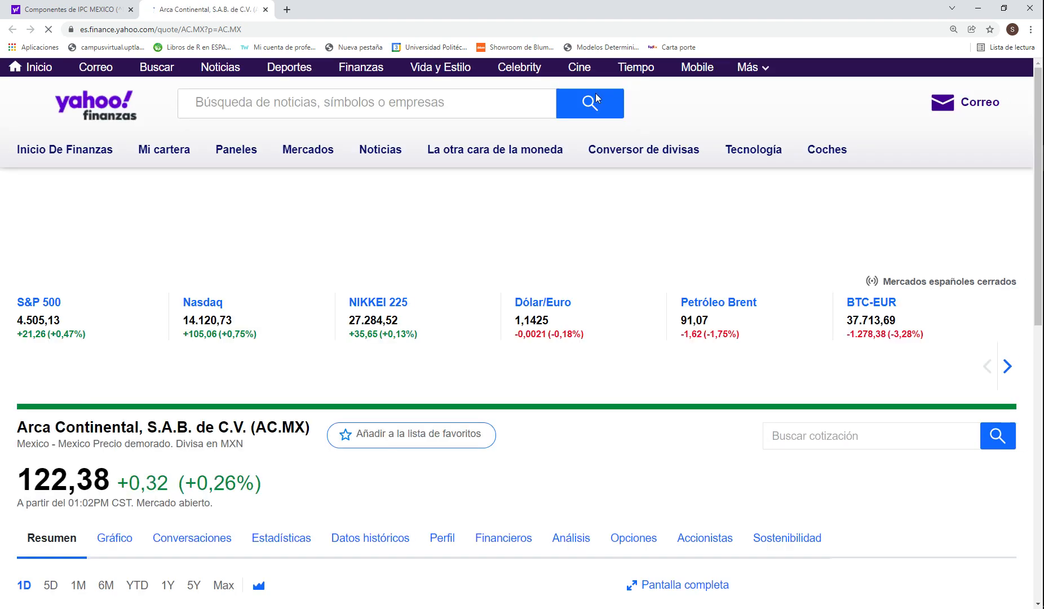
Step: Look over the Arca Continental summary page and open the stock's historical data
left_click_drag(1040, 164, 1039, 288)
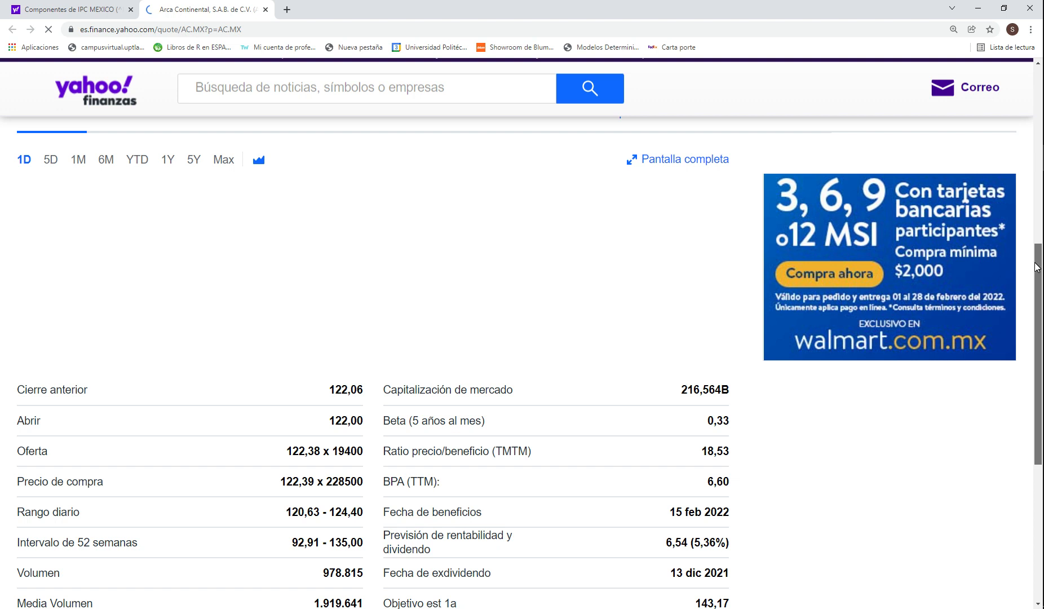
left_click(1040, 280)
left_click(1039, 267)
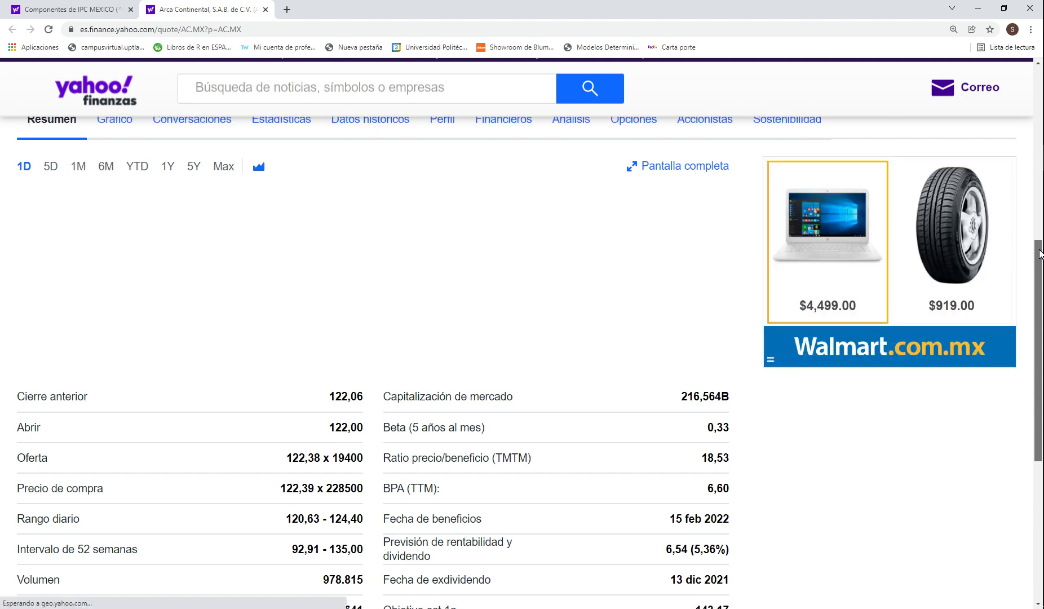
scroll(1041, 253, "down", 1)
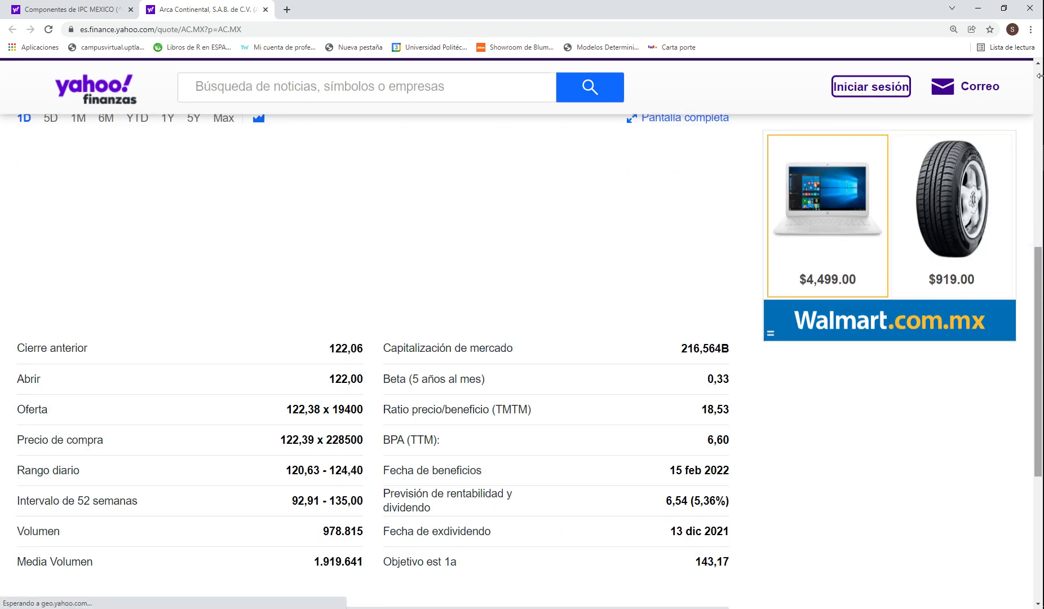
scroll(1040, 68, "up", 5)
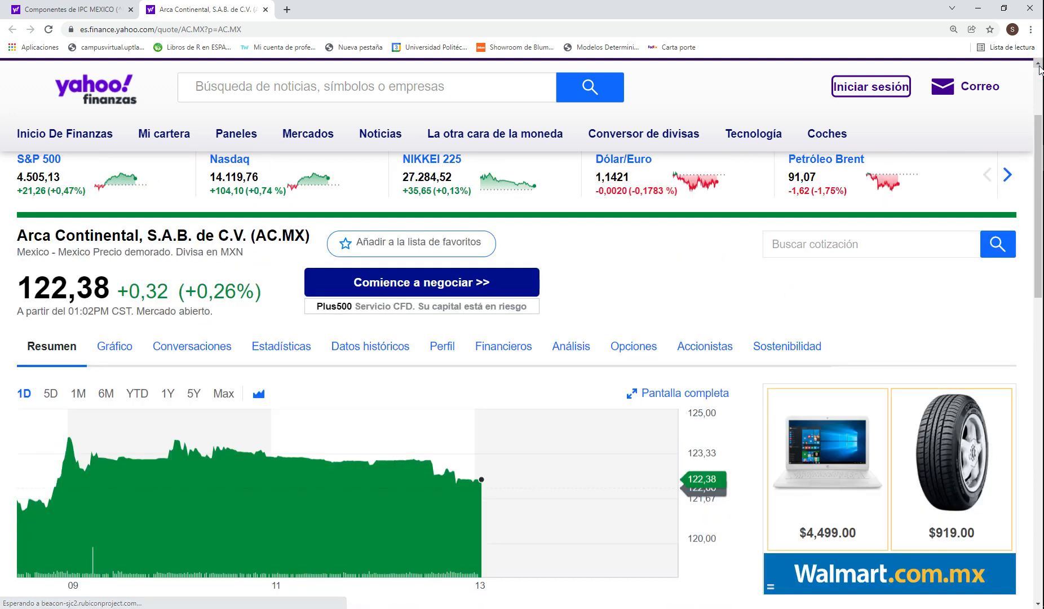
left_click_drag(1040, 175, 1039, 210)
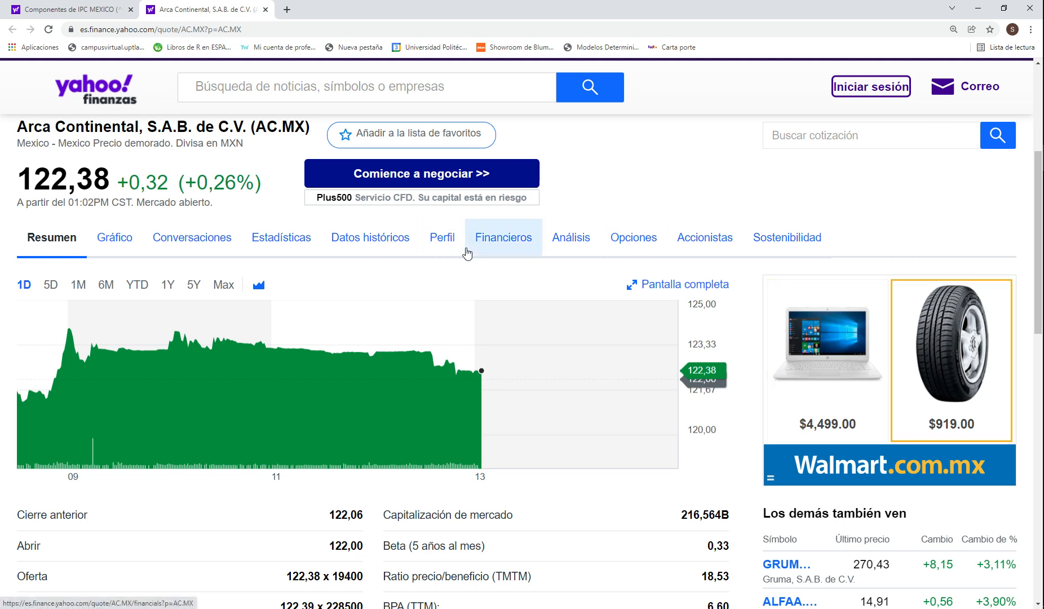
left_click(369, 243)
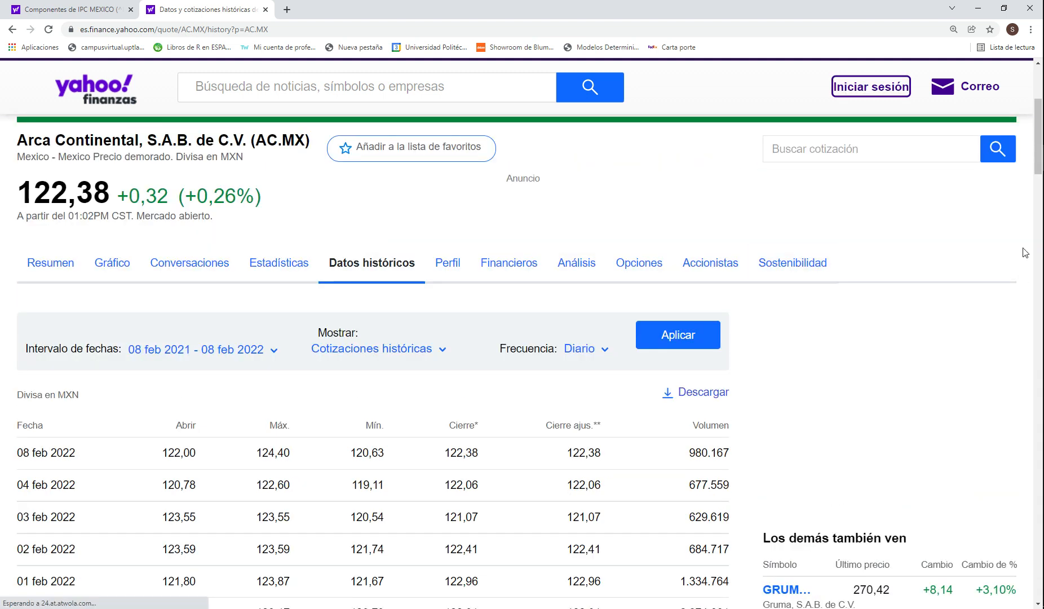
Step: Set the start date of the historical data range to 01/01/2021, keeping the existing end date
scroll(1040, 160, "down", 3)
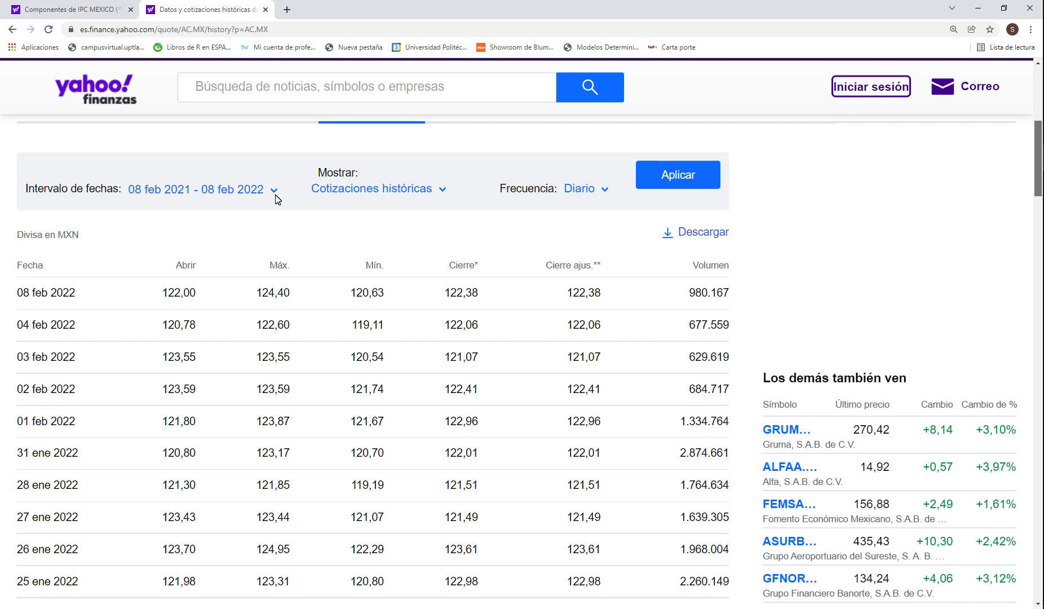
left_click(274, 192)
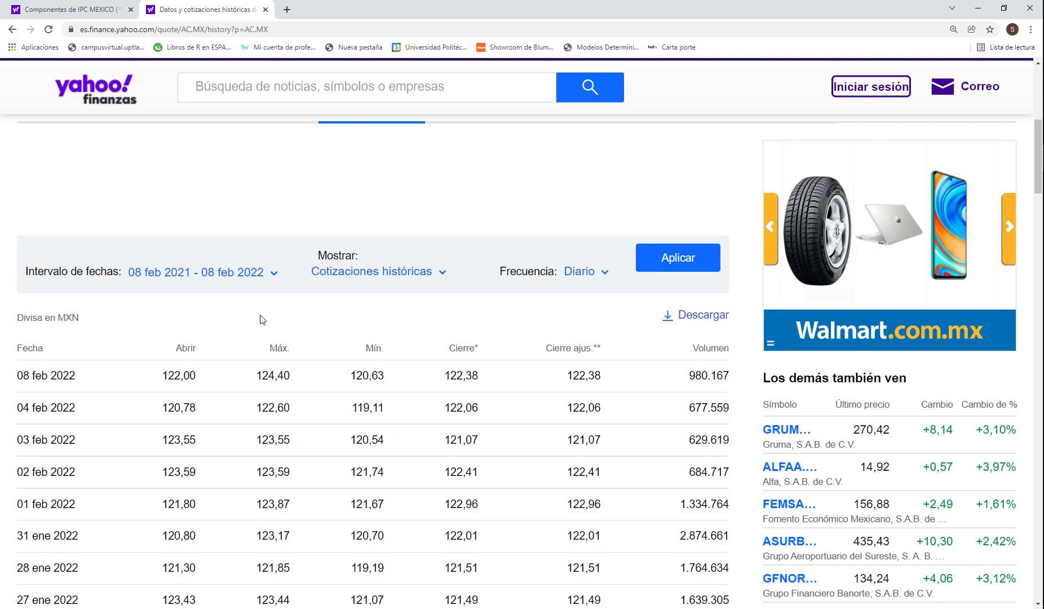
left_click(273, 273)
left_click(161, 384)
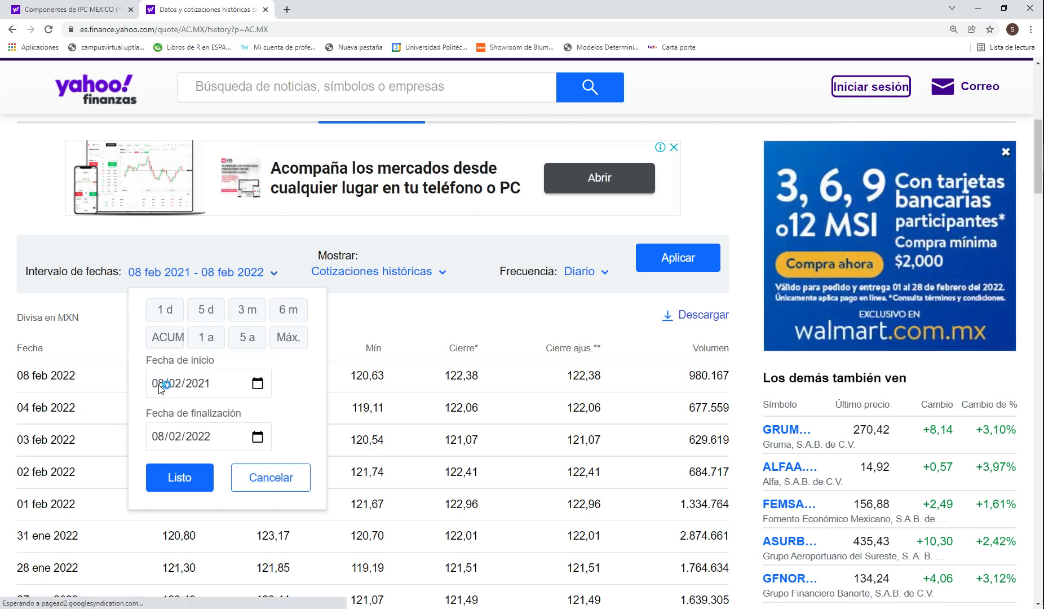
left_click(161, 385)
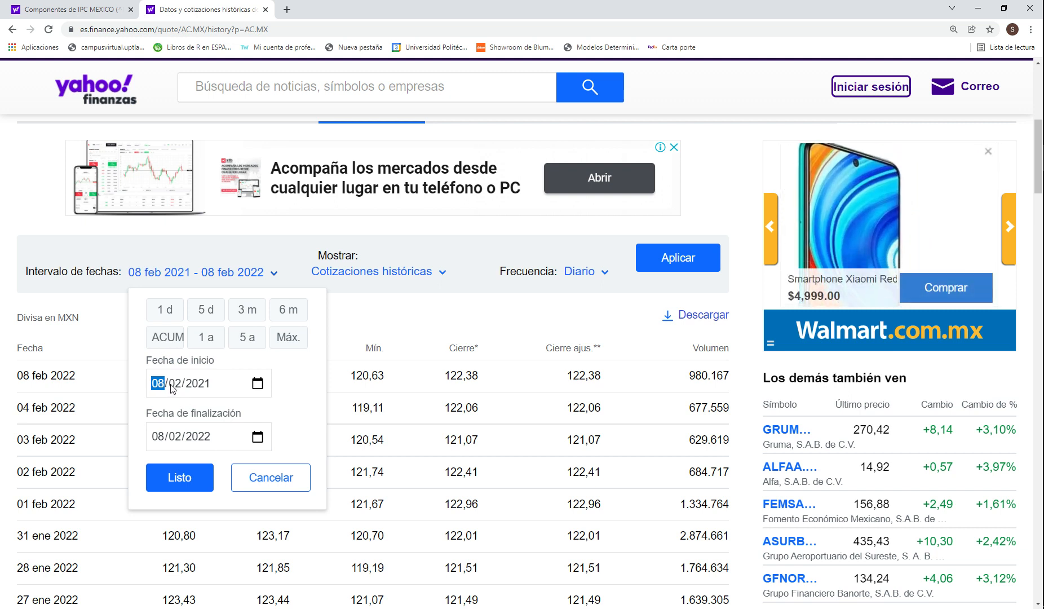
type("01/0")
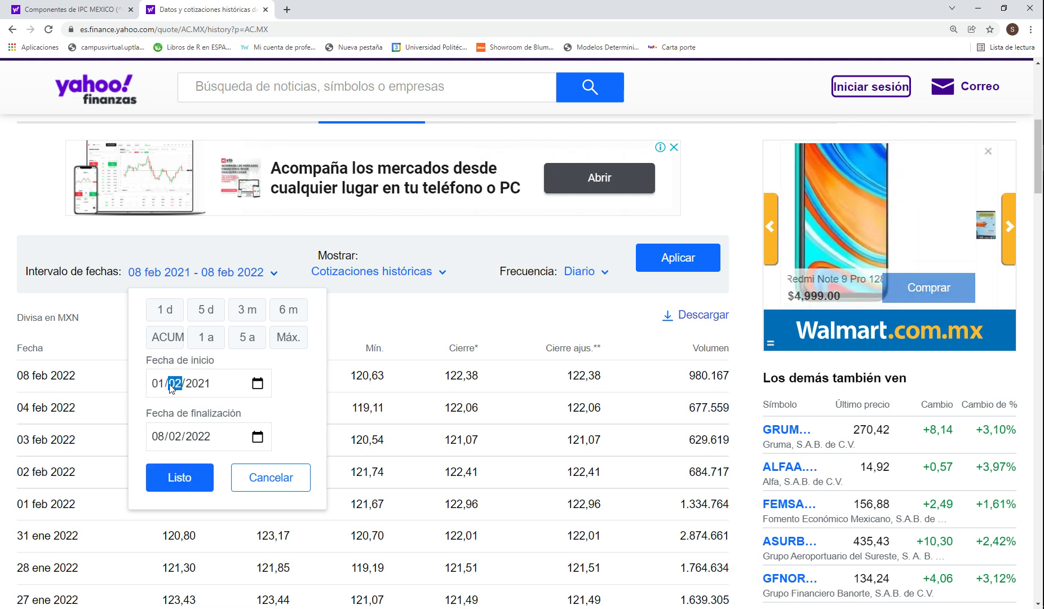
type("1")
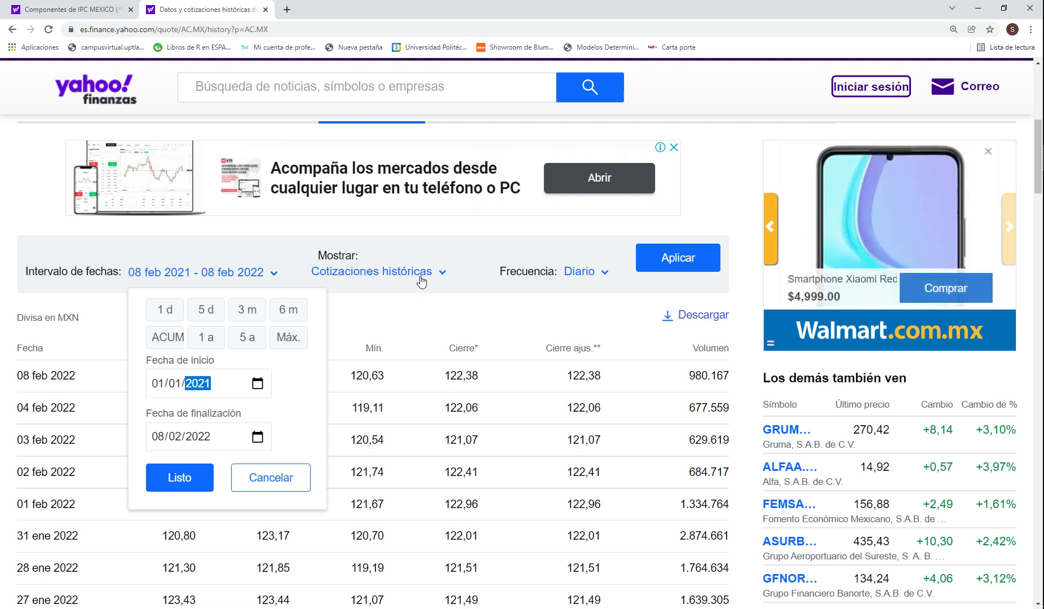
left_click(198, 479)
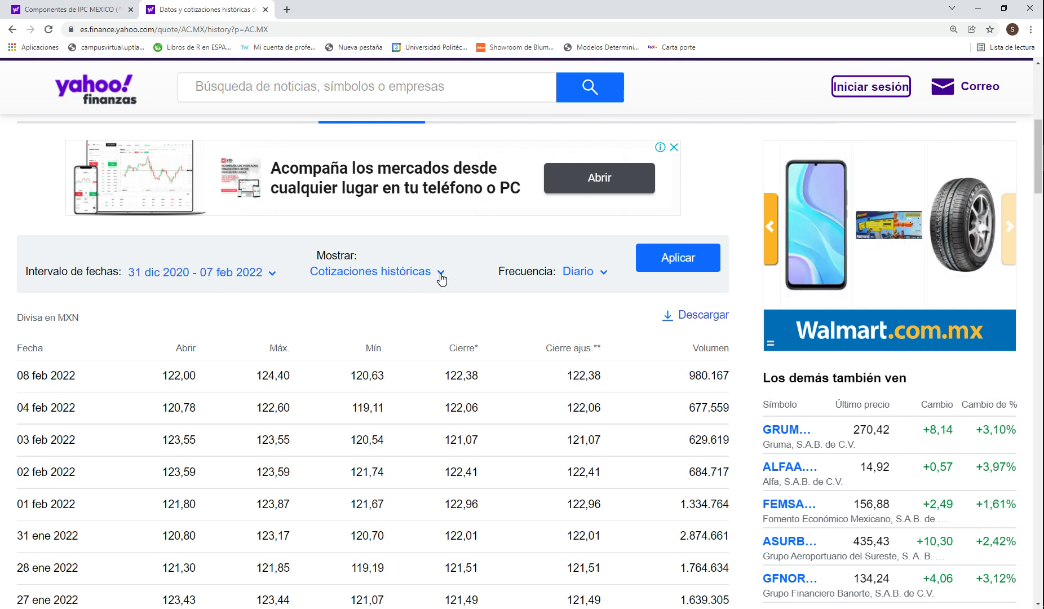
Step: Set the frequency to Mensual, choose Cotizaciones históricas as the data shown, and apply the filters
left_click(603, 273)
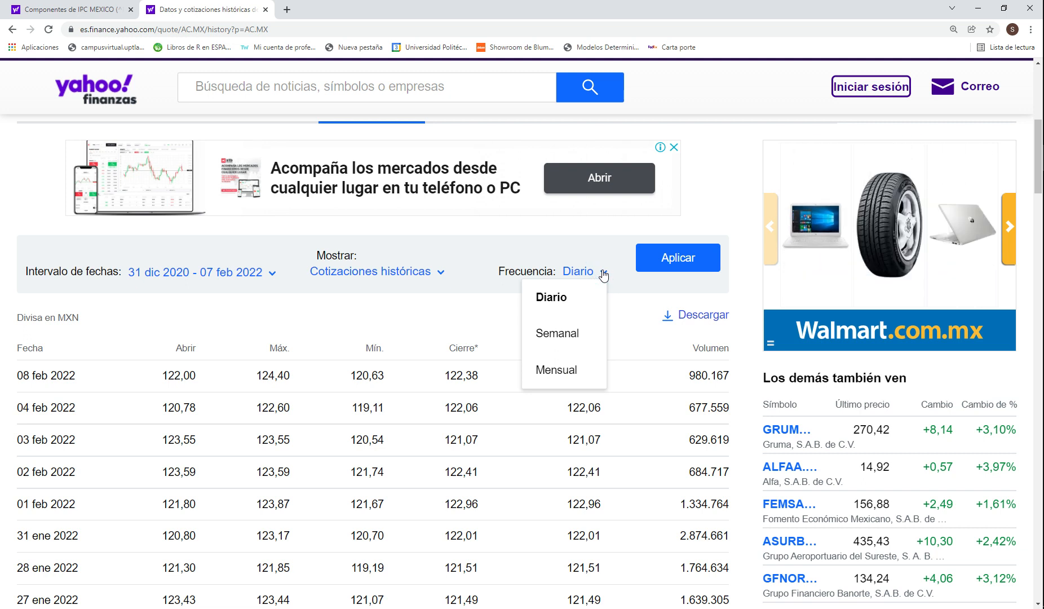
left_click(565, 373)
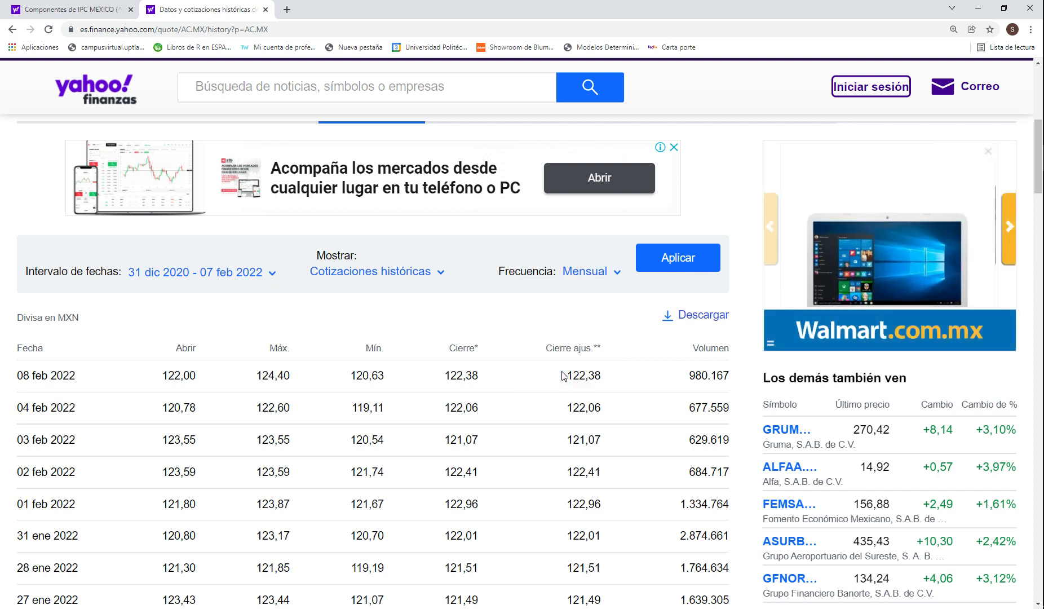
left_click(442, 276)
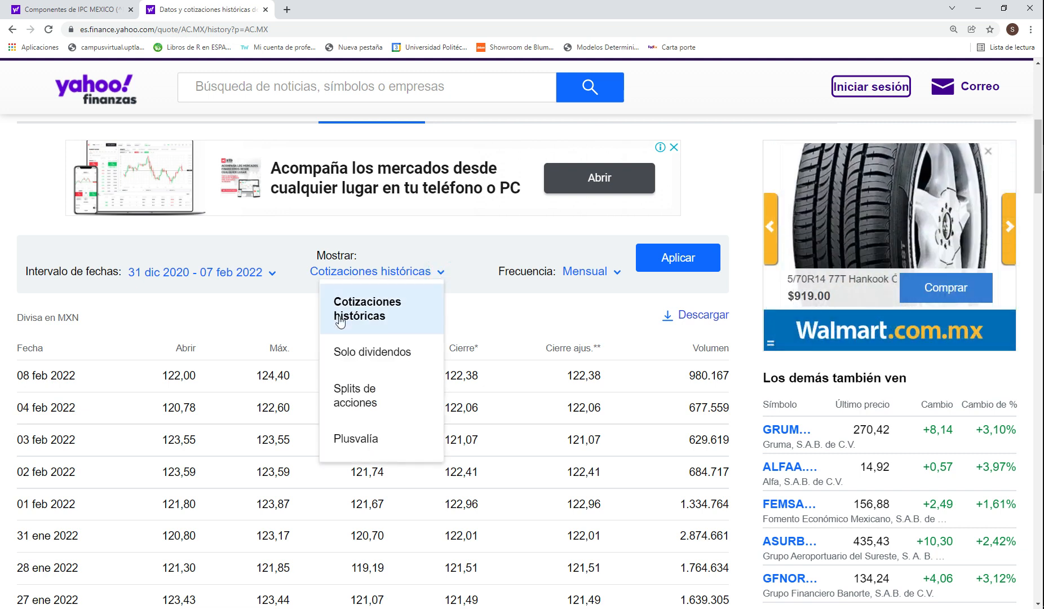
left_click(383, 320)
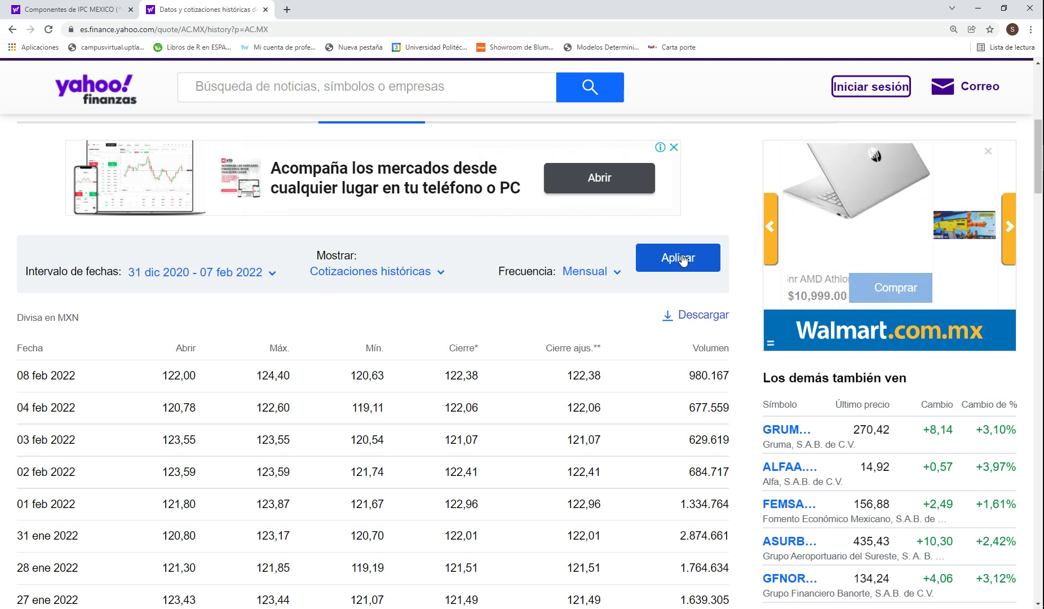
left_click(682, 259)
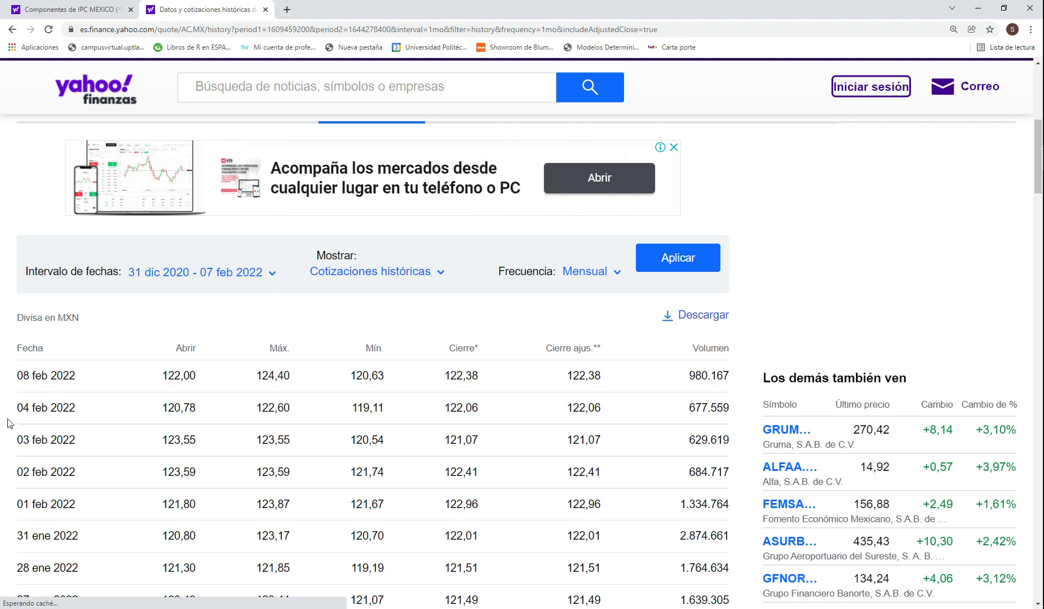
left_click(675, 268)
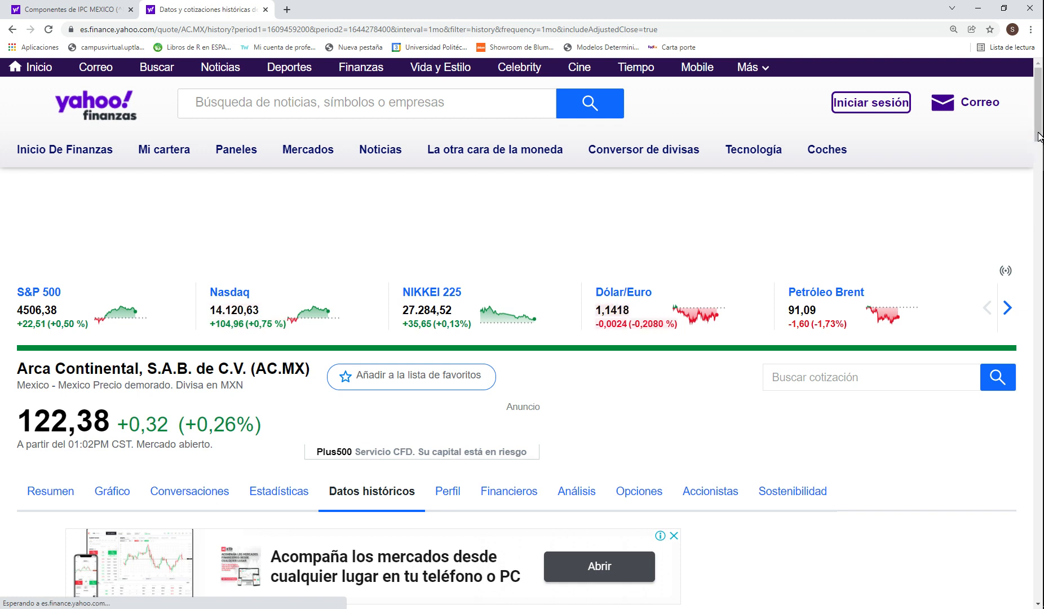
Step: Examine the monthly price table from January 2021 to February 2022, including its dividend rows
left_click_drag(1038, 132, 1039, 191)
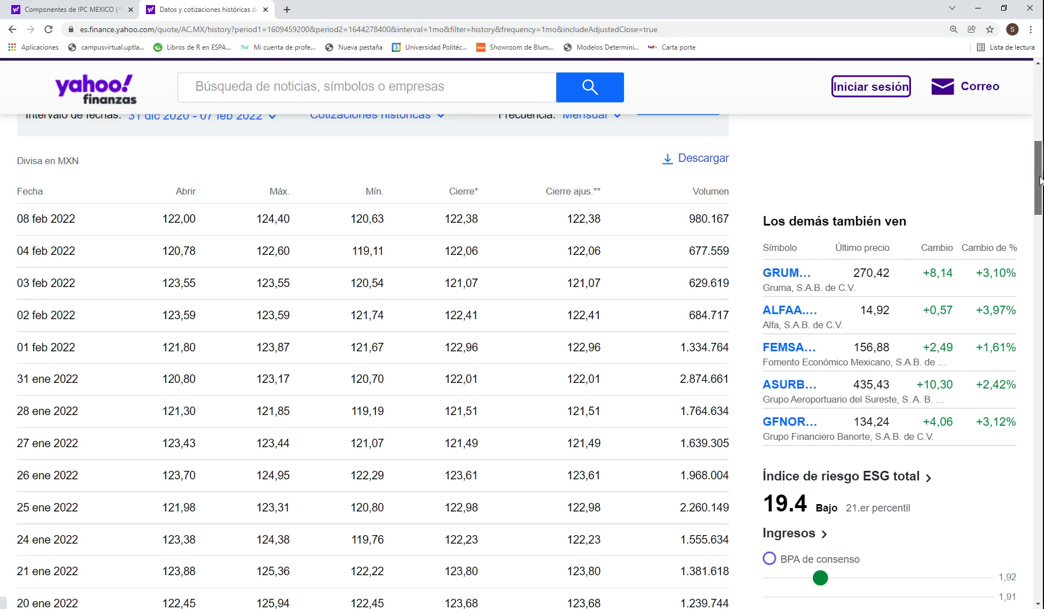
left_click_drag(1040, 181, 1040, 386)
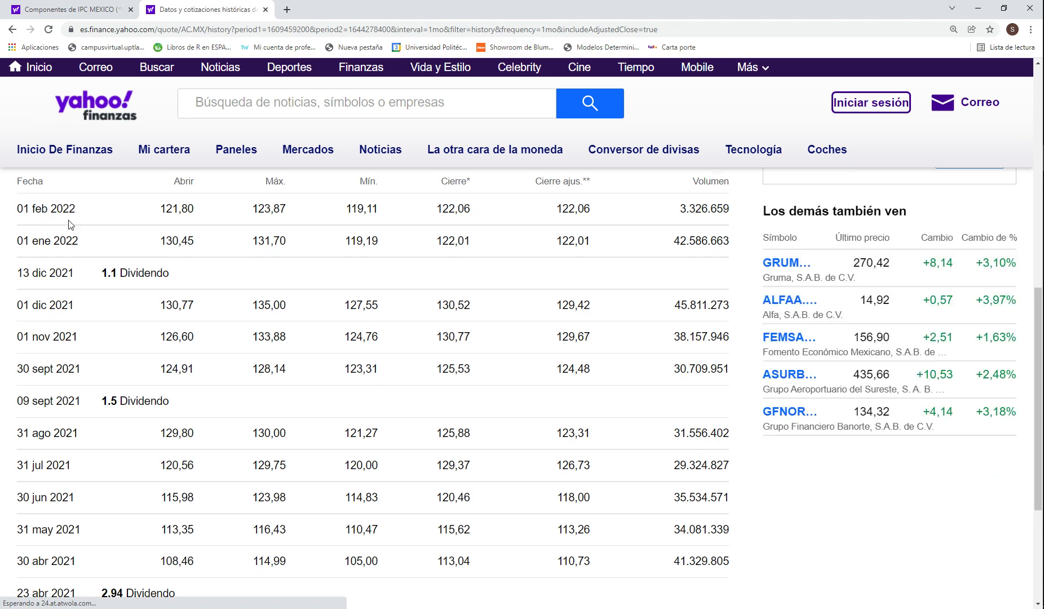
left_click_drag(1040, 311, 1040, 401)
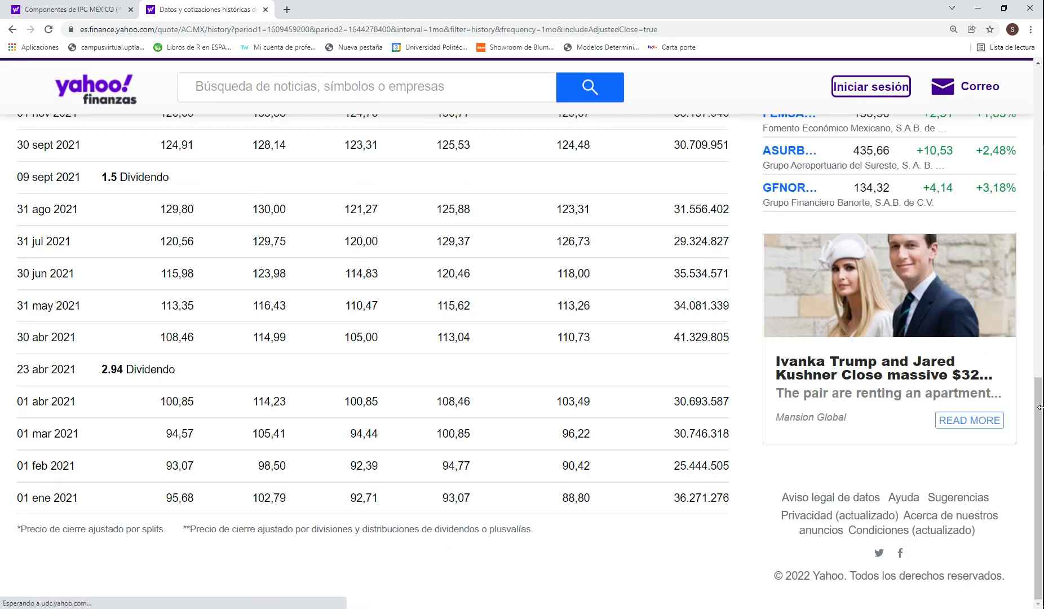
left_click_drag(1038, 420, 1033, 313)
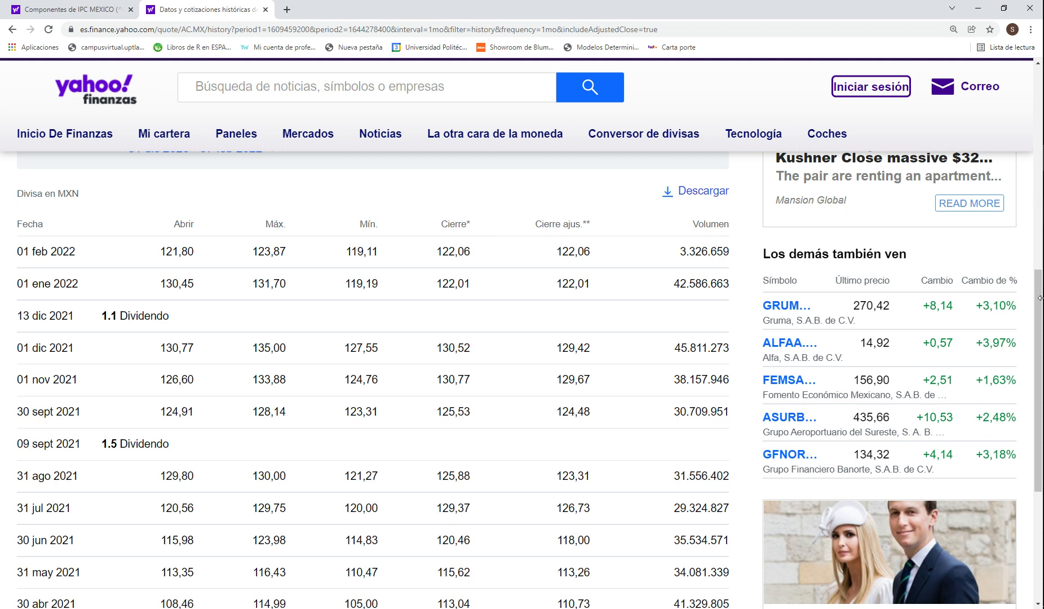
scroll(1040, 285, "down", 4)
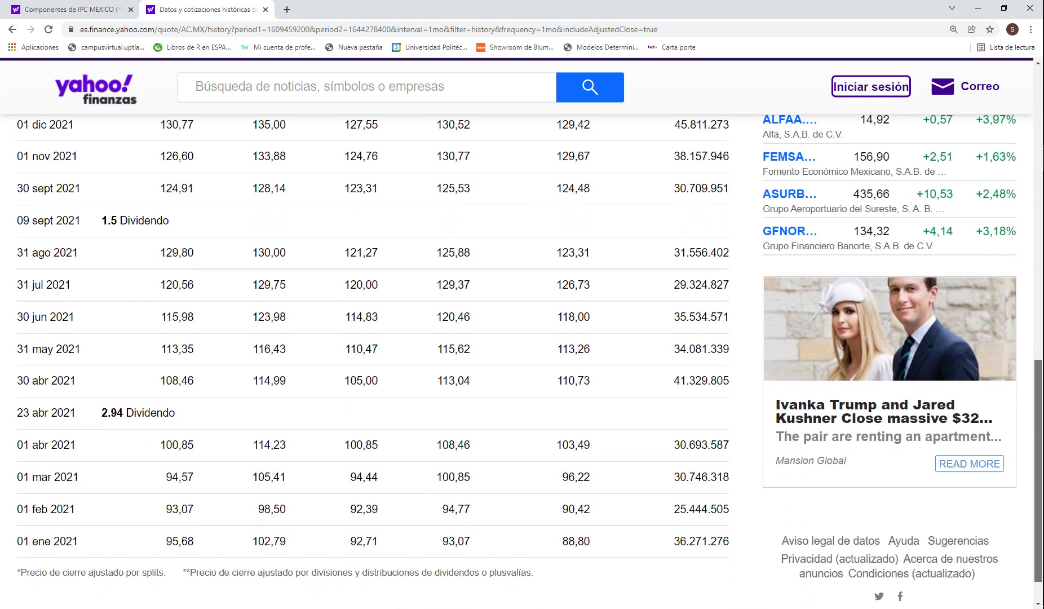
scroll(522, 361, "up", 2)
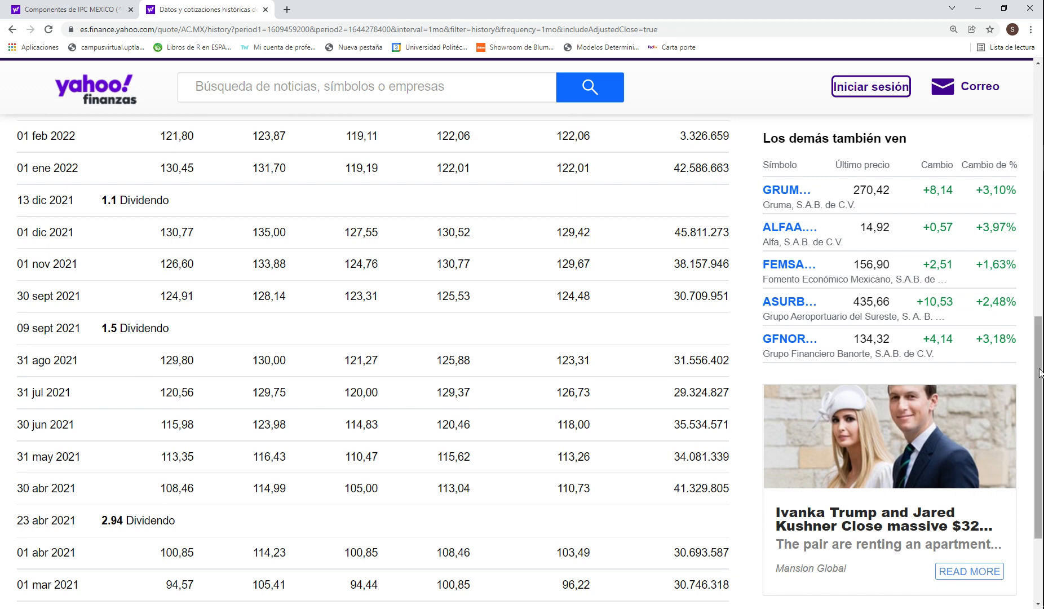
left_click_drag(1040, 372, 1033, 207)
scroll(310, 279, "down", 6)
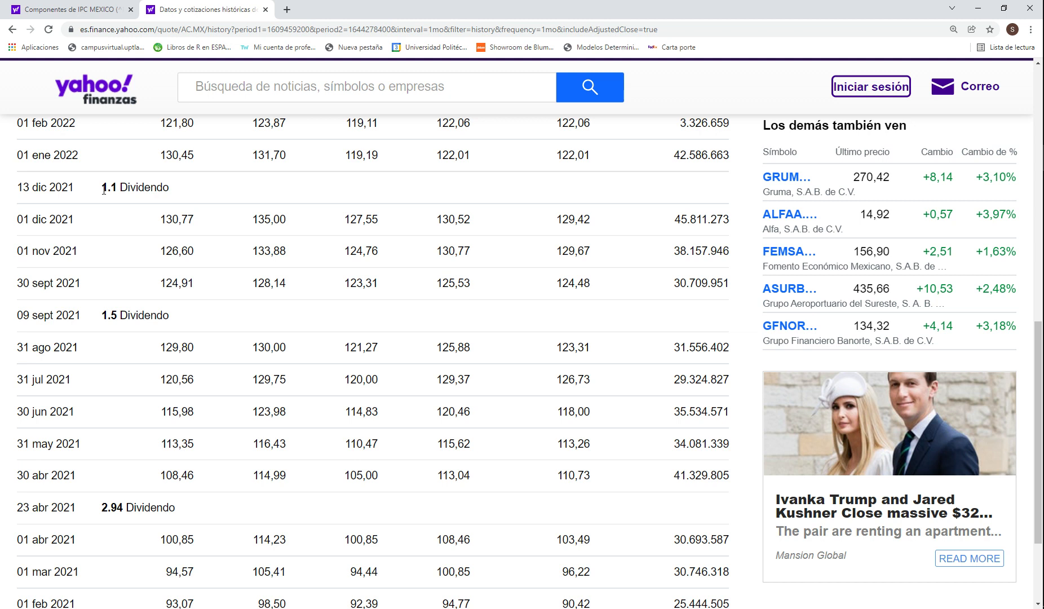
Step: Download Arca Continental's monthly historical prices as a CSV file
left_click_drag(1037, 338, 1037, 282)
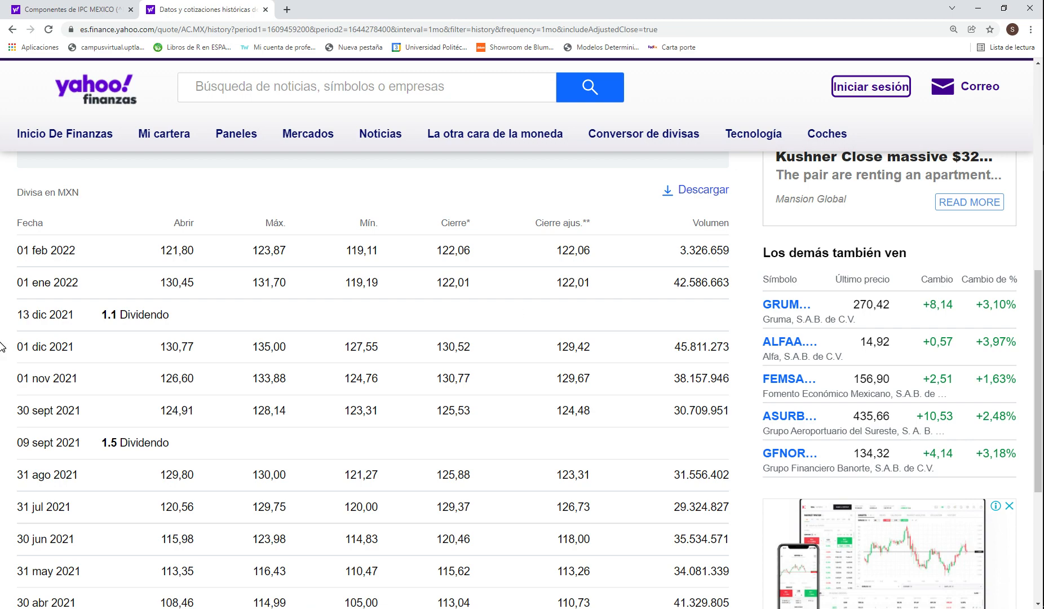
left_click_drag(1040, 344, 1041, 273)
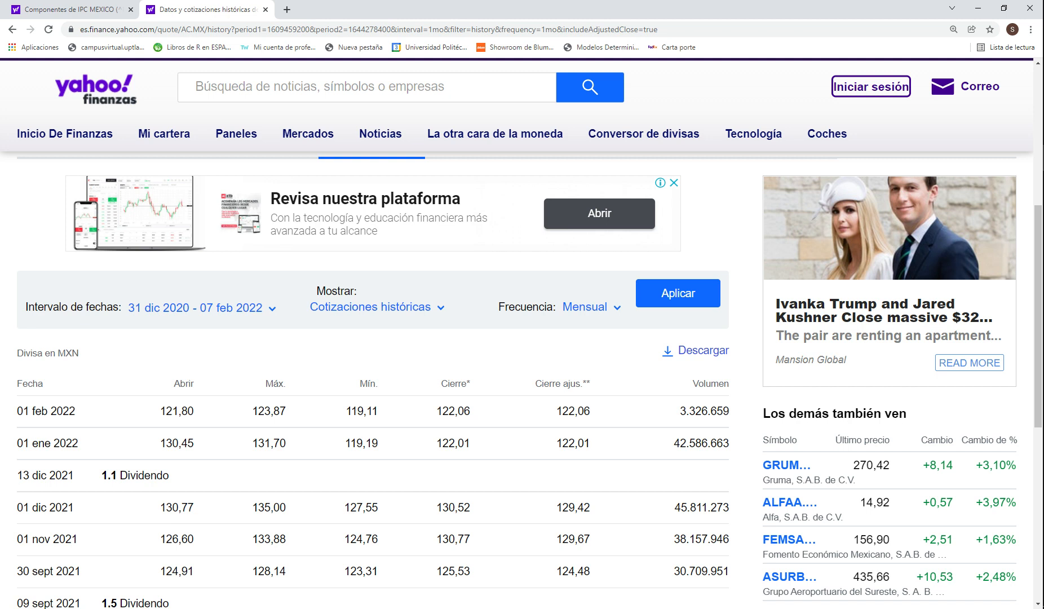
left_click(699, 355)
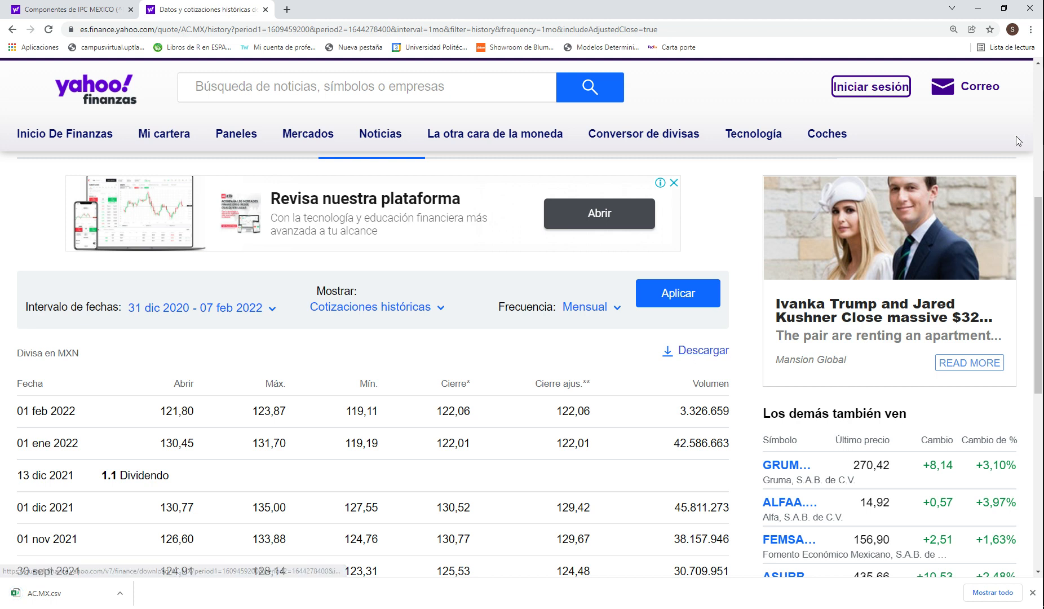
Step: Open the downloaded AC.MX.csv price file in Excel at a readable size
left_click(34, 595)
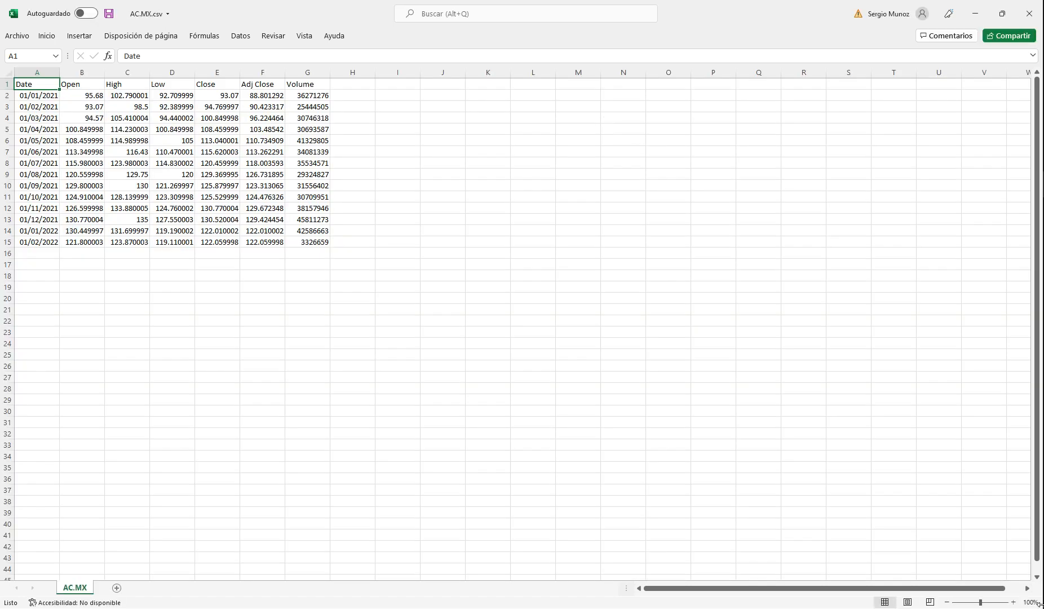
left_click(1014, 603)
left_click(1014, 603)
left_click(1013, 602)
left_click(1013, 602)
left_click(1014, 603)
left_click(1014, 602)
left_click(1014, 603)
left_click(1014, 603)
left_click(1014, 602)
left_click(1014, 603)
left_click(1013, 602)
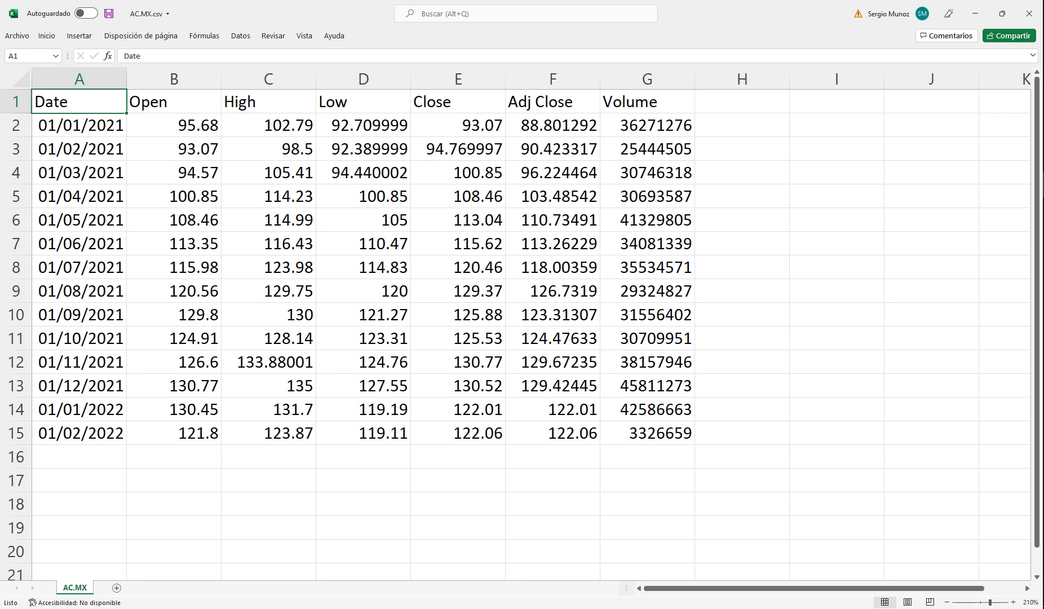
Step: Bring up the blank workbook Libro1 and make its empty sheet readable
left_click(1043, 185)
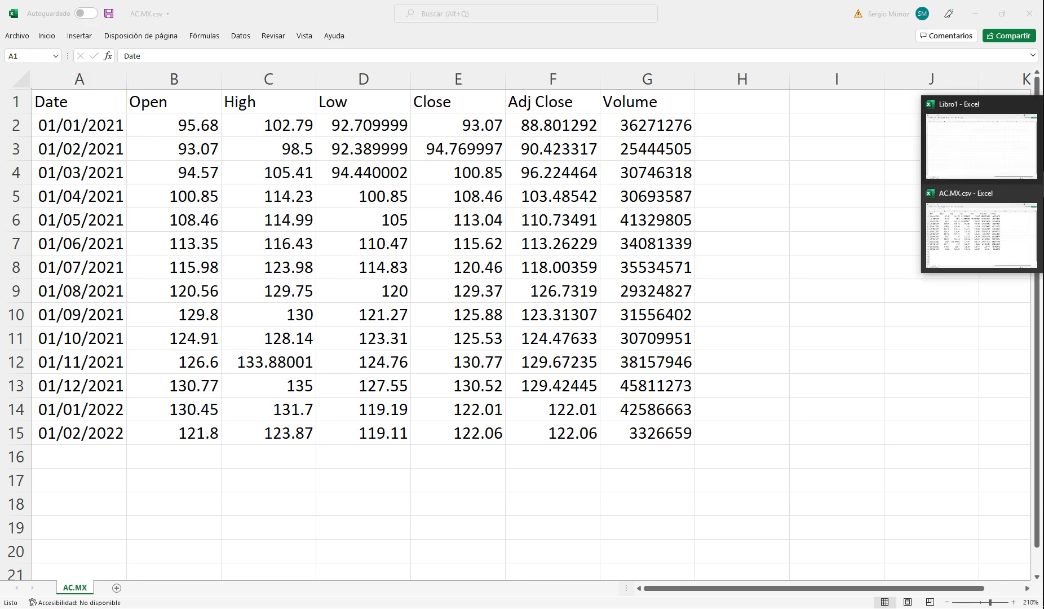
left_click(997, 154)
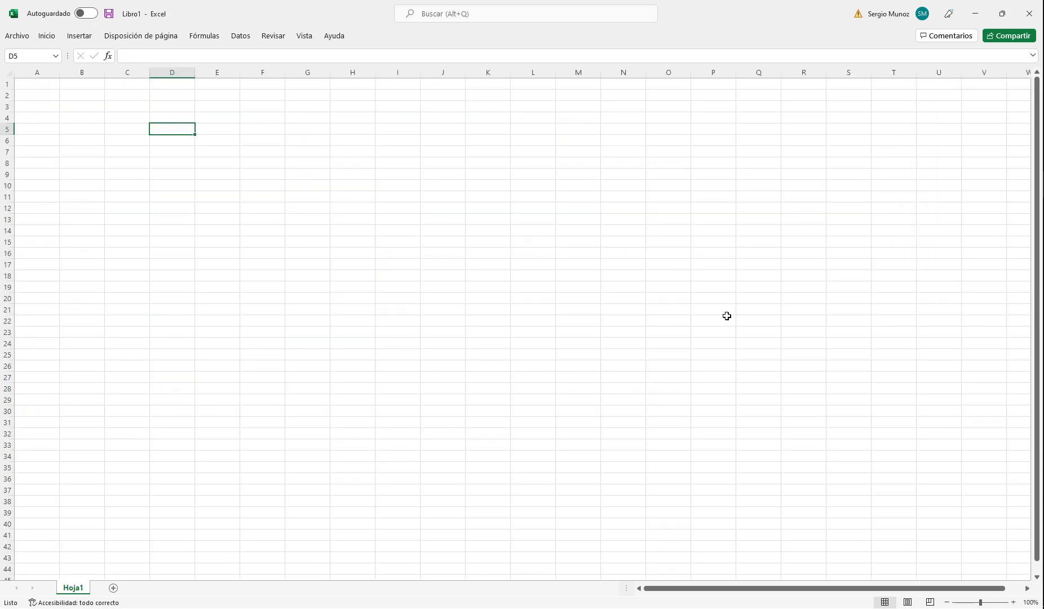
left_click(1012, 601)
left_click(1013, 602)
left_click(1012, 602)
left_click(1013, 602)
left_click(1013, 602)
left_click(1012, 602)
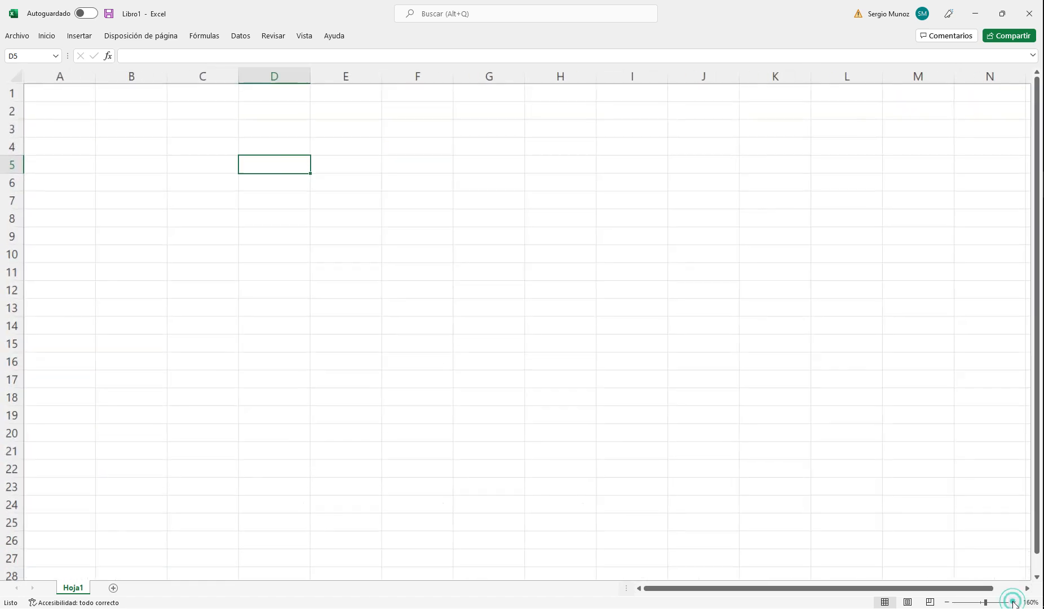
Step: Try to insert a recommended chart in the empty Hoja1 sheet
left_click(79, 38)
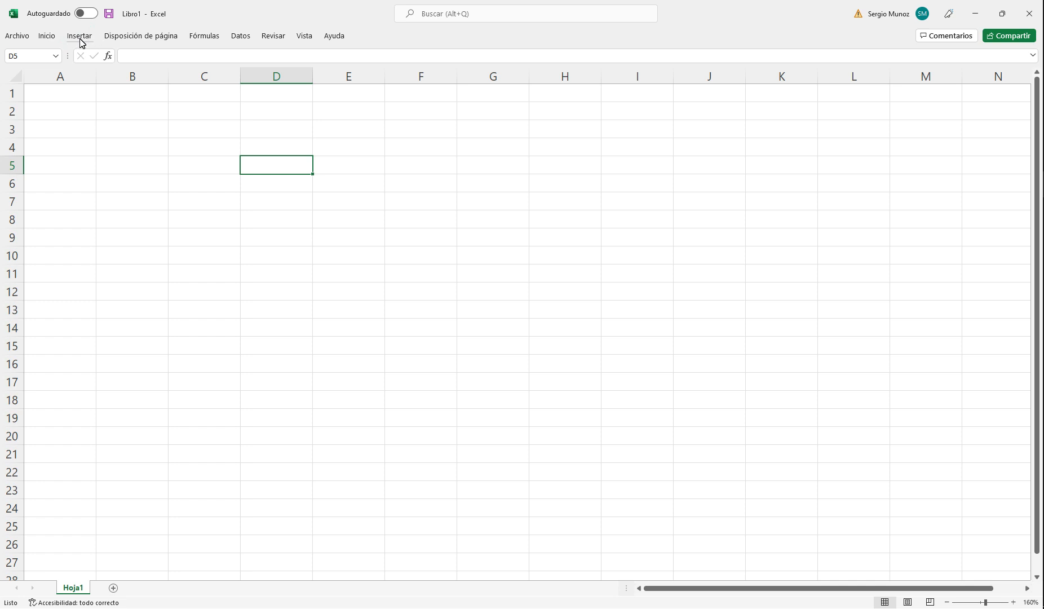
left_click(82, 43)
left_click(80, 39)
left_click(80, 38)
left_click(80, 39)
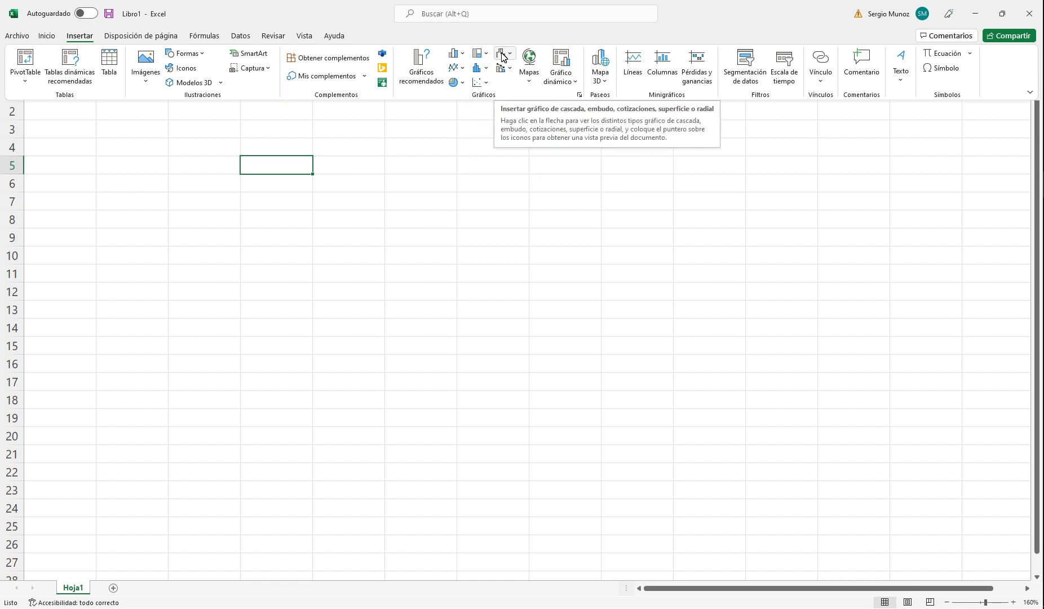
left_click(427, 81)
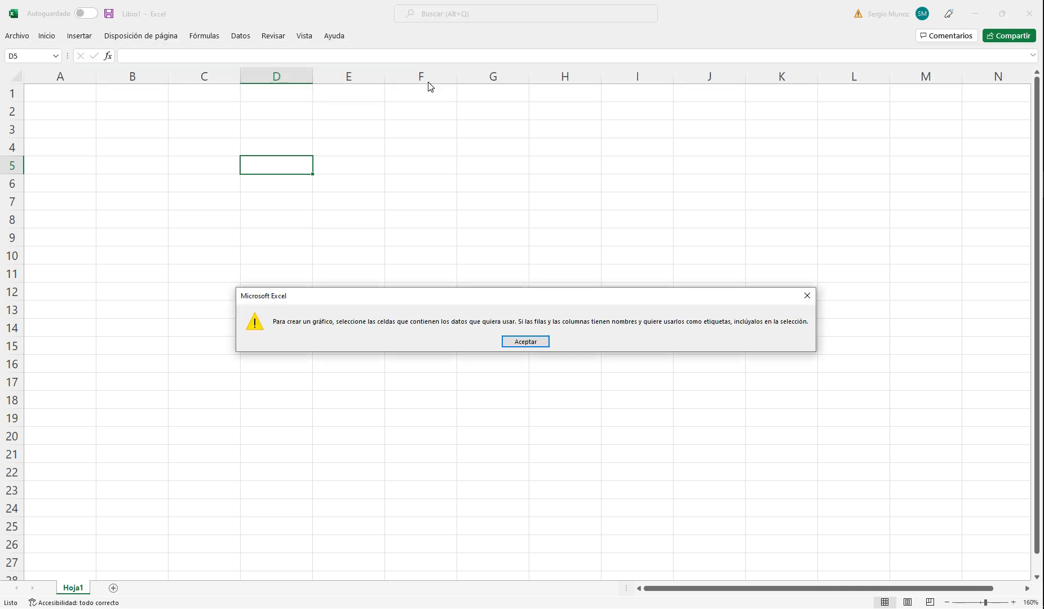
left_click(534, 342)
Step: Check the pie chart types and try to create a custom combination chart in the empty sheet
left_click(74, 38)
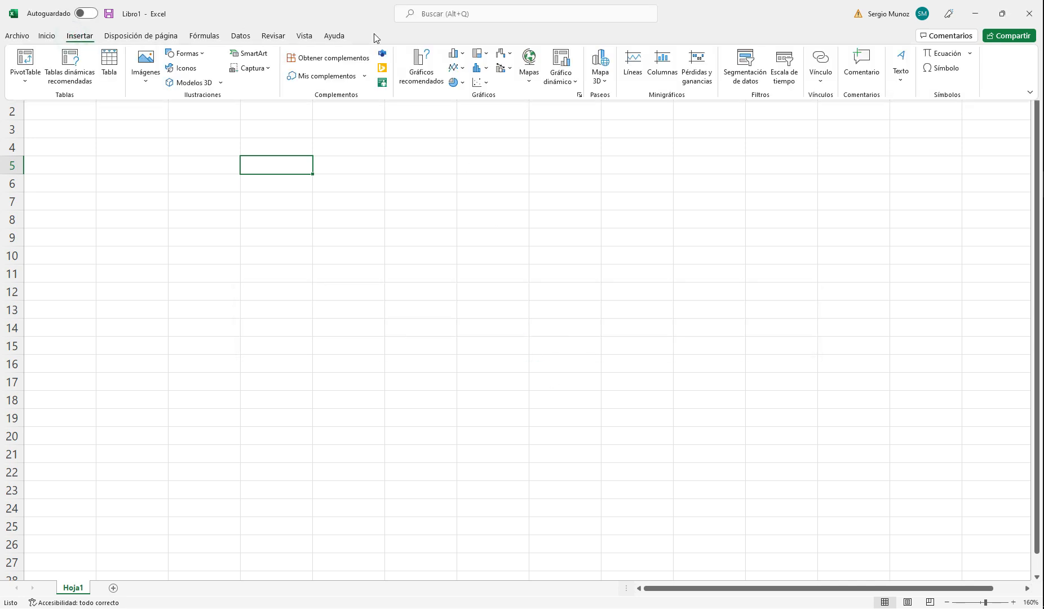
left_click(461, 82)
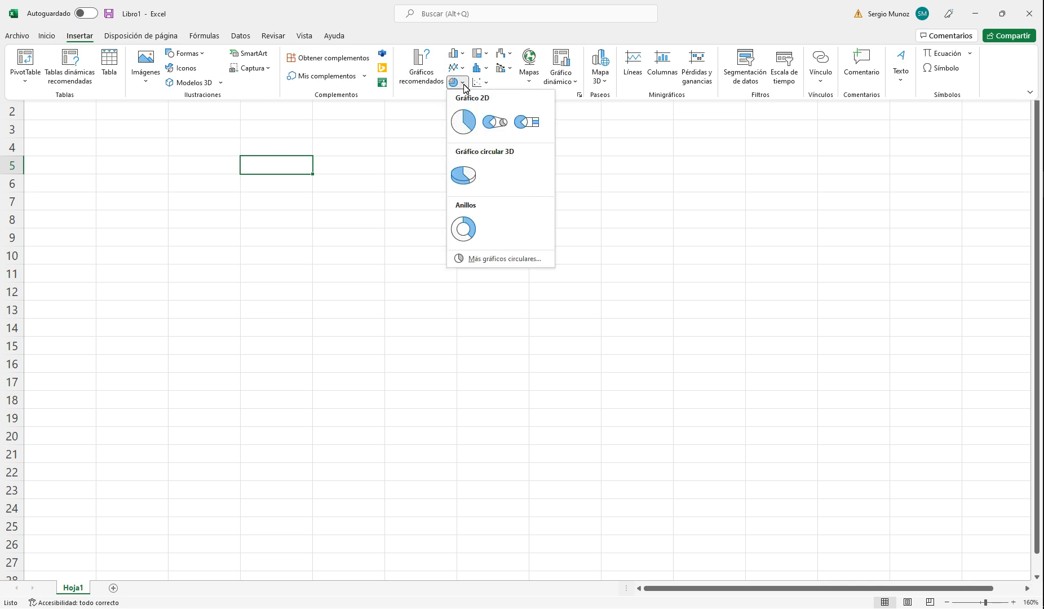
left_click(620, 137)
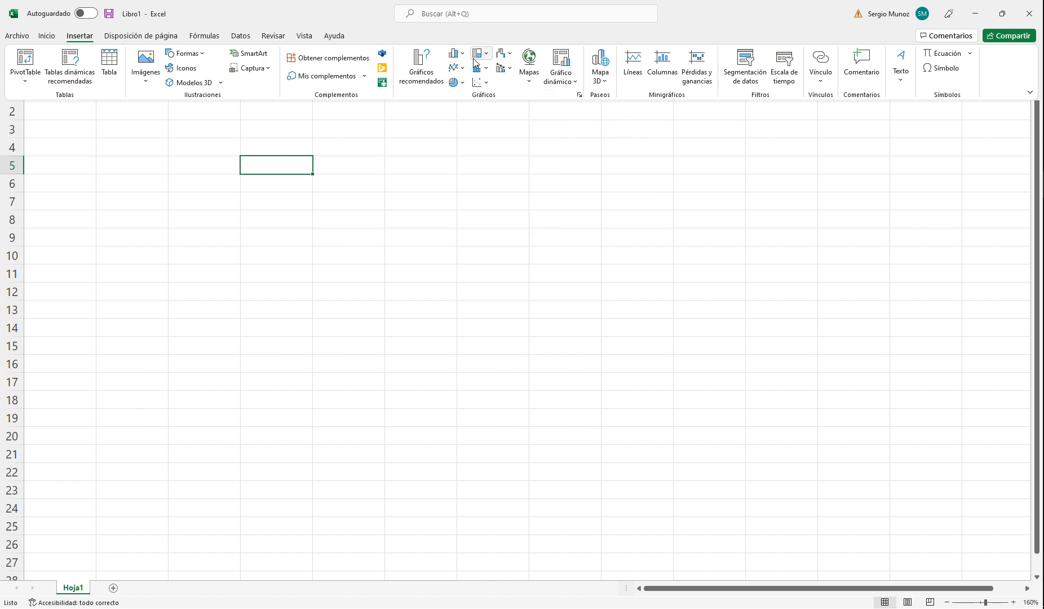
left_click(508, 69)
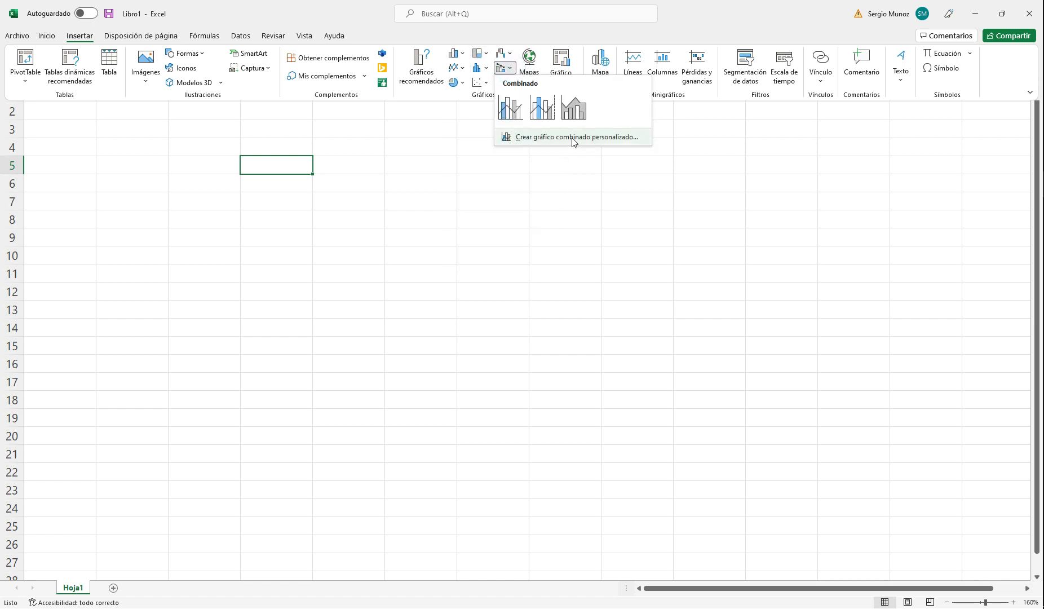
left_click(574, 137)
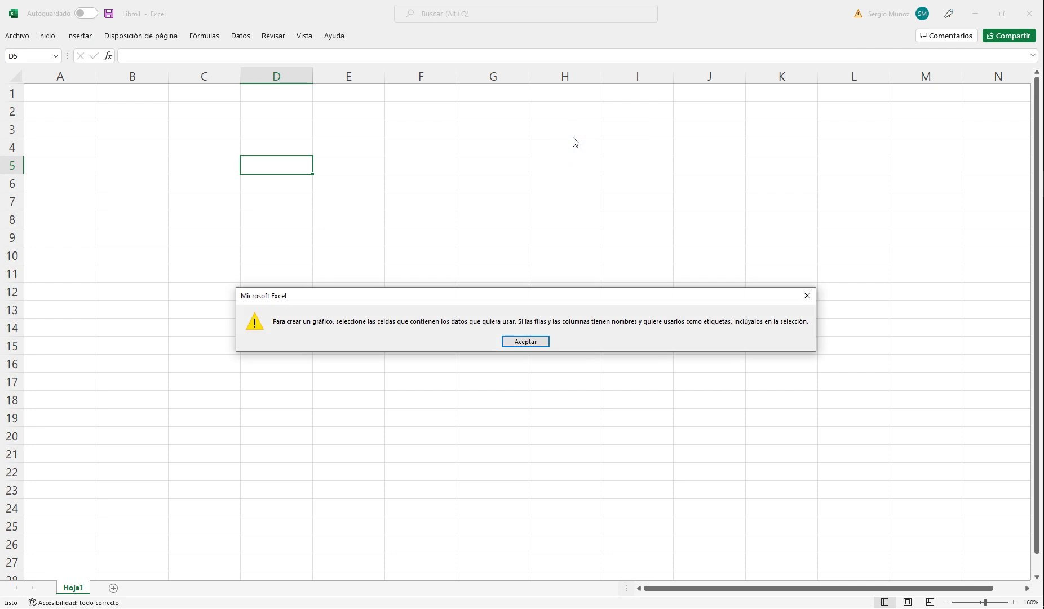
left_click(523, 342)
Step: Examine the available stock chart types and the data required for the high-low-close chart
left_click(241, 39)
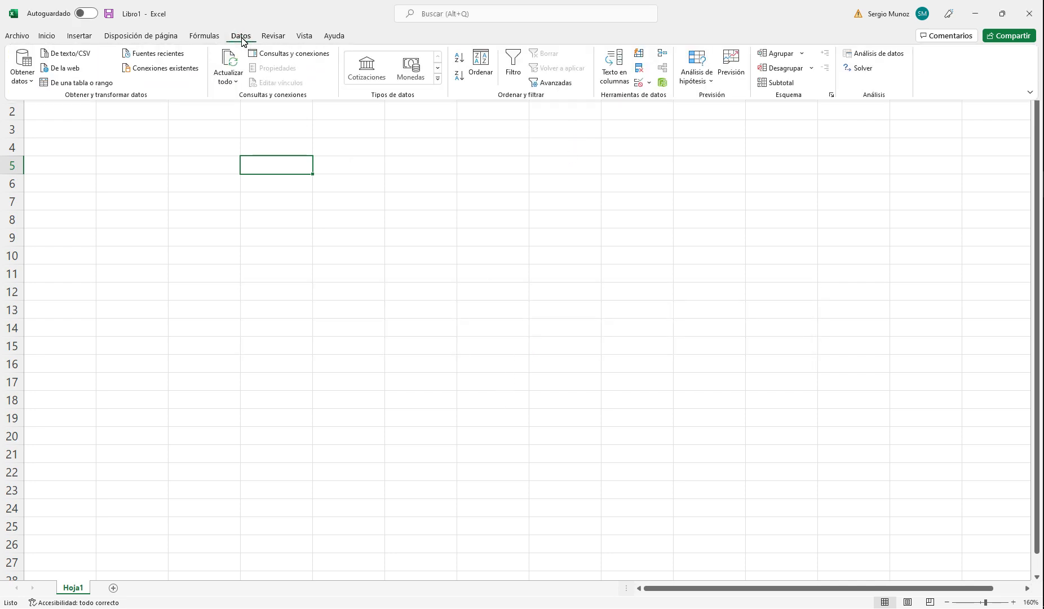
left_click(83, 38)
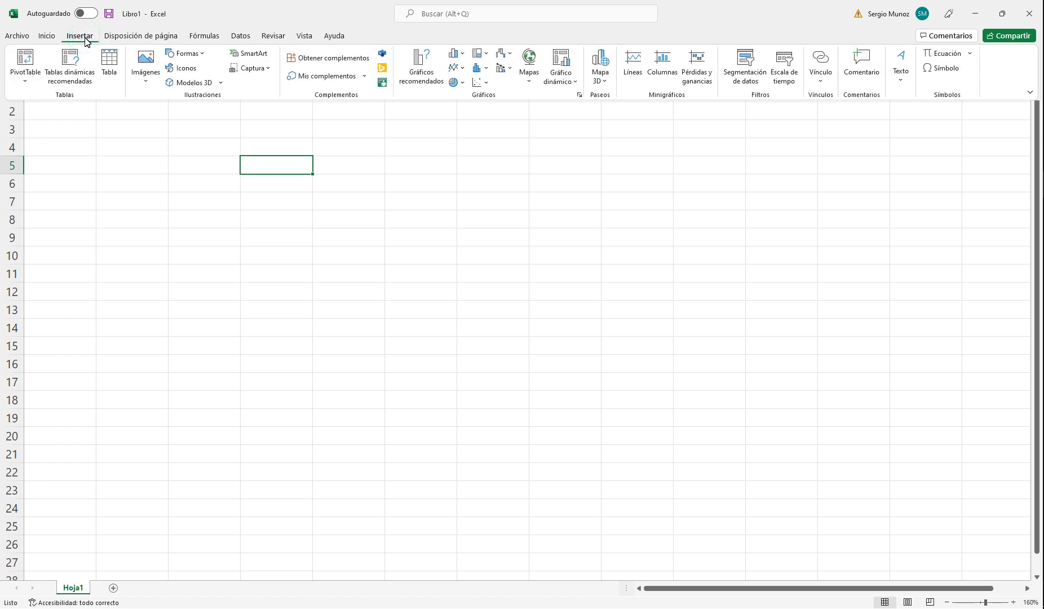
left_click(510, 55)
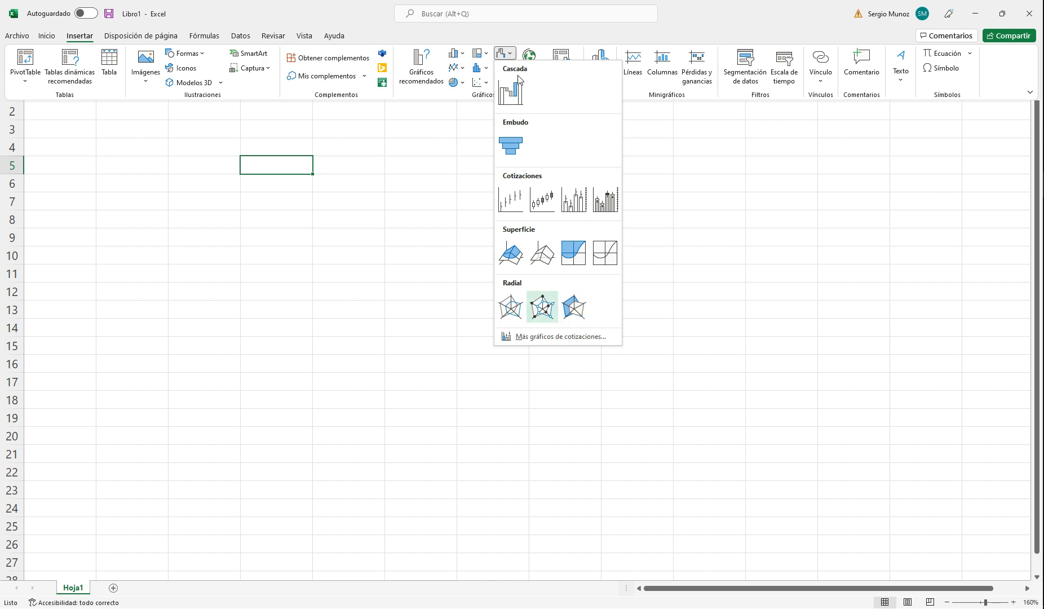
key("Escape")
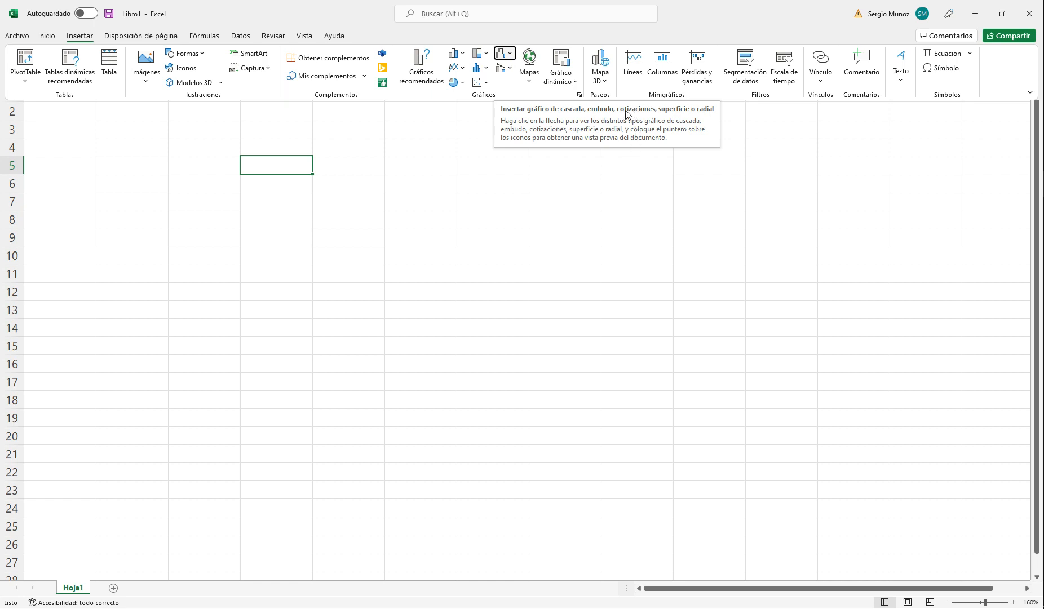
left_click(510, 55)
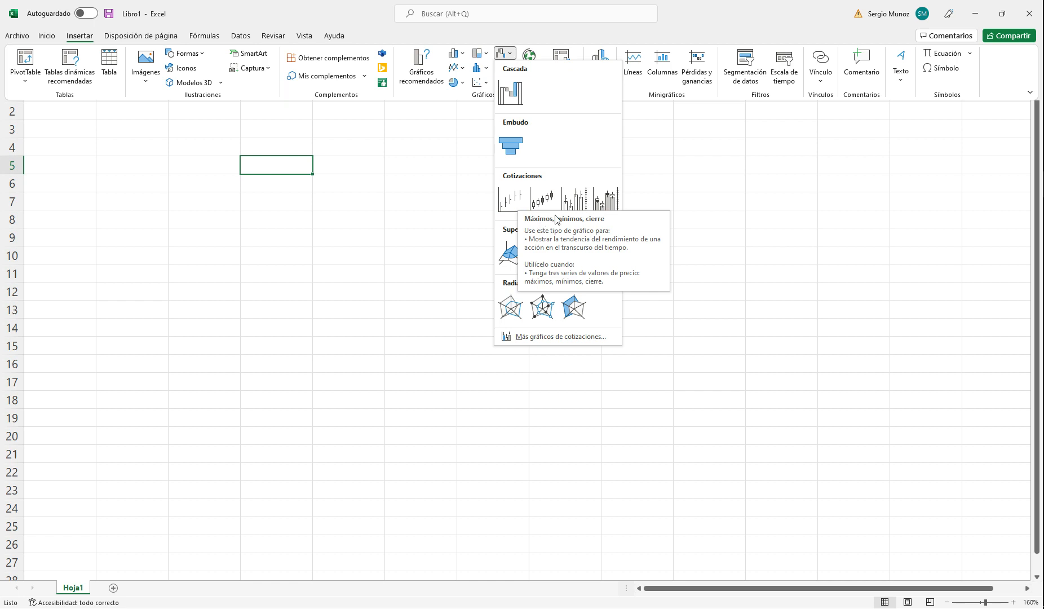
left_click(1013, 207)
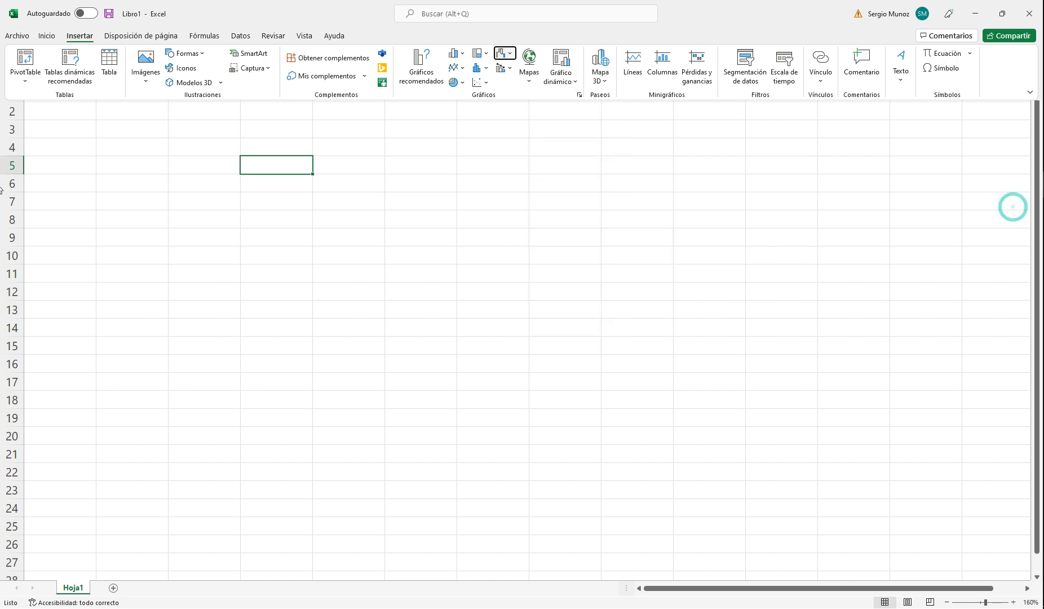
Step: Copy the Date column A1:A15 from AC.MX.csv and paste it into Libro1 starting at cell A3
left_click(962, 241)
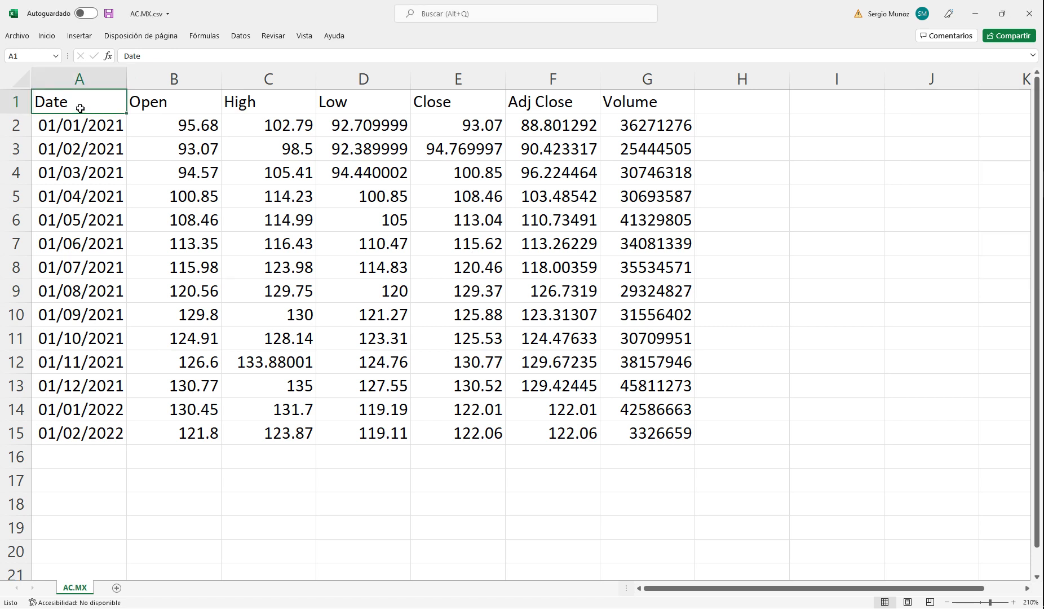
key("shift+Down")
key("shift+Down")
key("shift+Down")
key("shift+Down")
key("shift+Down")
key("shift+Down")
key("shift+Down")
key("shift+Down")
key("shift+Down")
key("shift+Down")
key("shift+Down")
key("shift+Down")
key("shift+Down")
key("shift+Down")
key("shift+Down")
key("shift+Down")
key("shift+Down")
key("shift+Up")
key("shift+Up")
key("shift+Up")
key("ctrl+c")
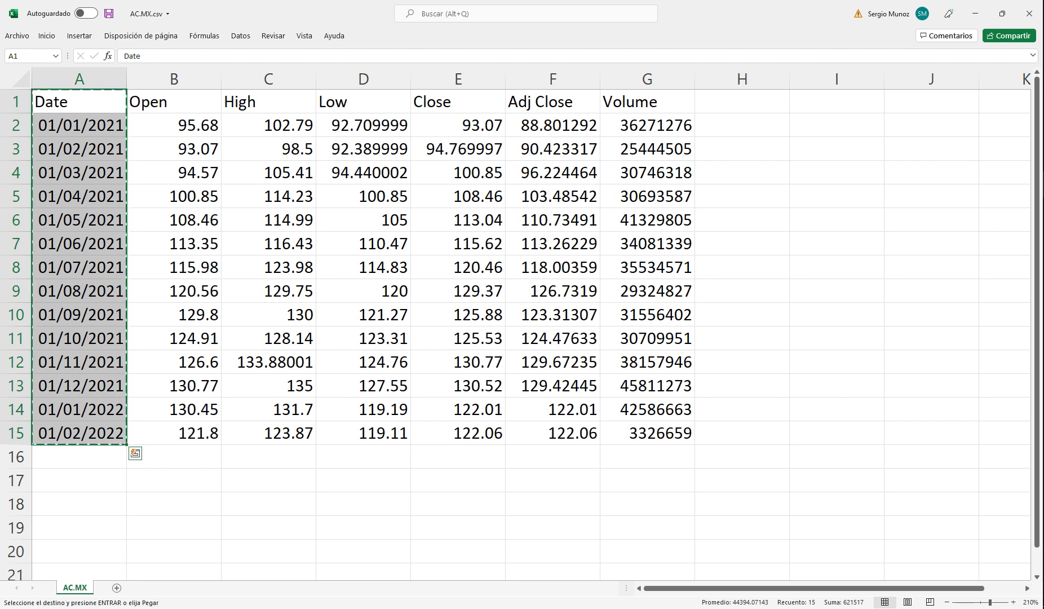
mouse_move(1042, 184)
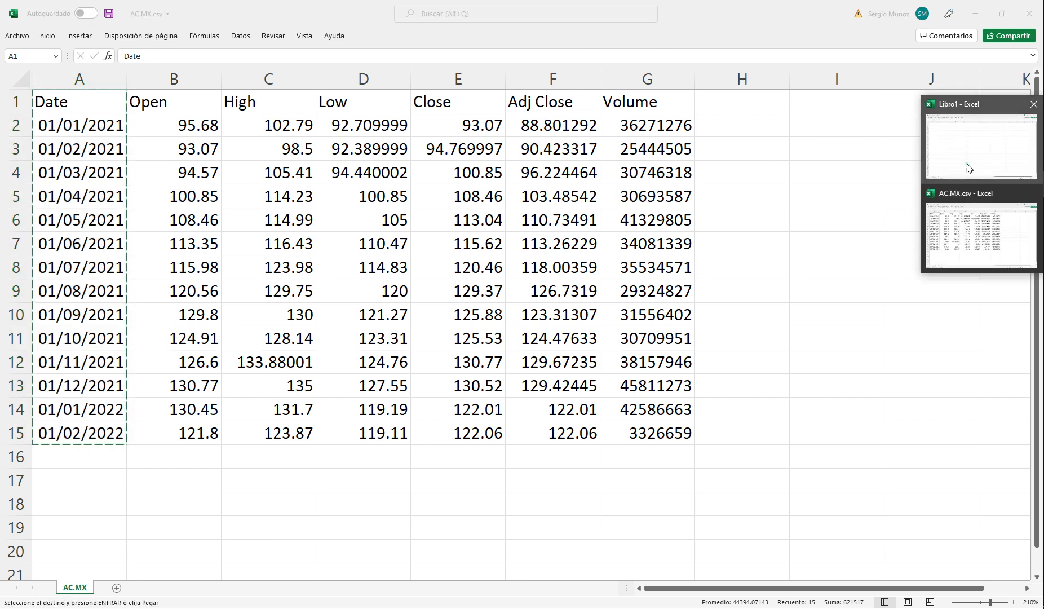
left_click(980, 146)
left_click(60, 130)
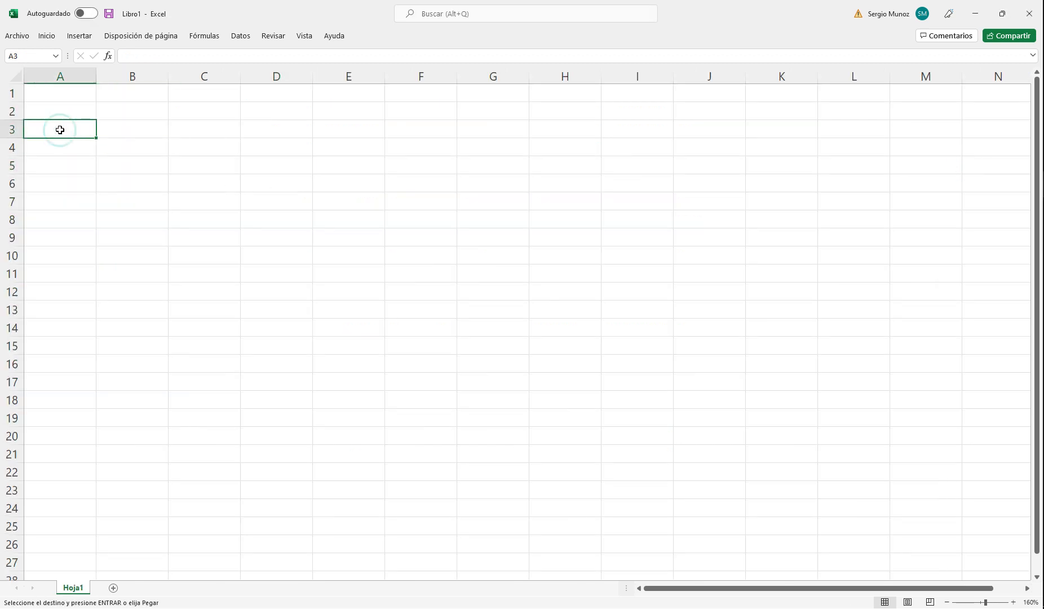
key("ctrl+v")
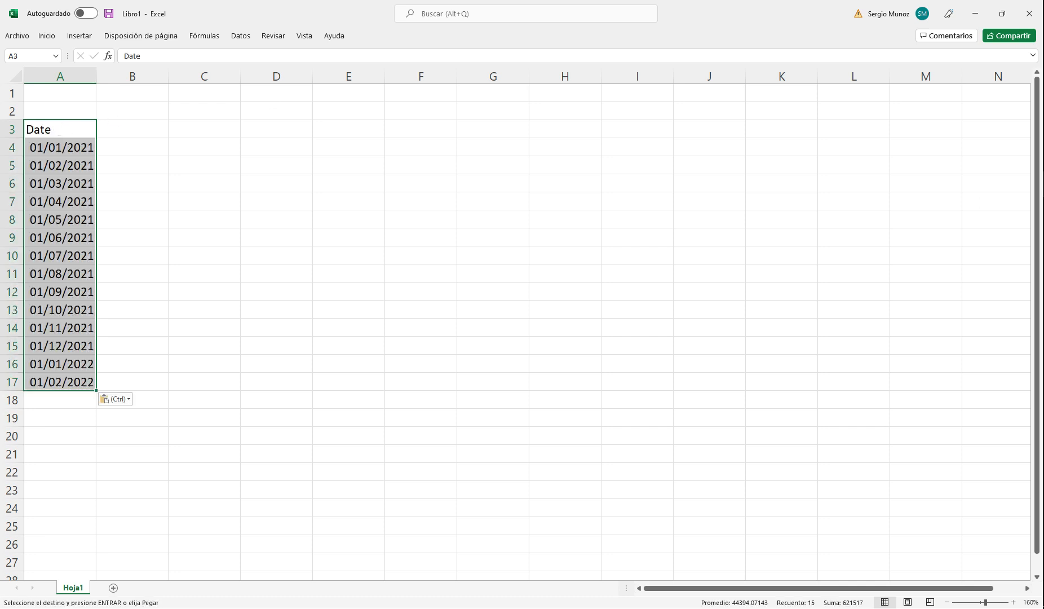
Step: Copy the High, Low and Close columns C1:E15 from AC.MX.csv into Libro1 starting at cell B3
left_click(997, 234)
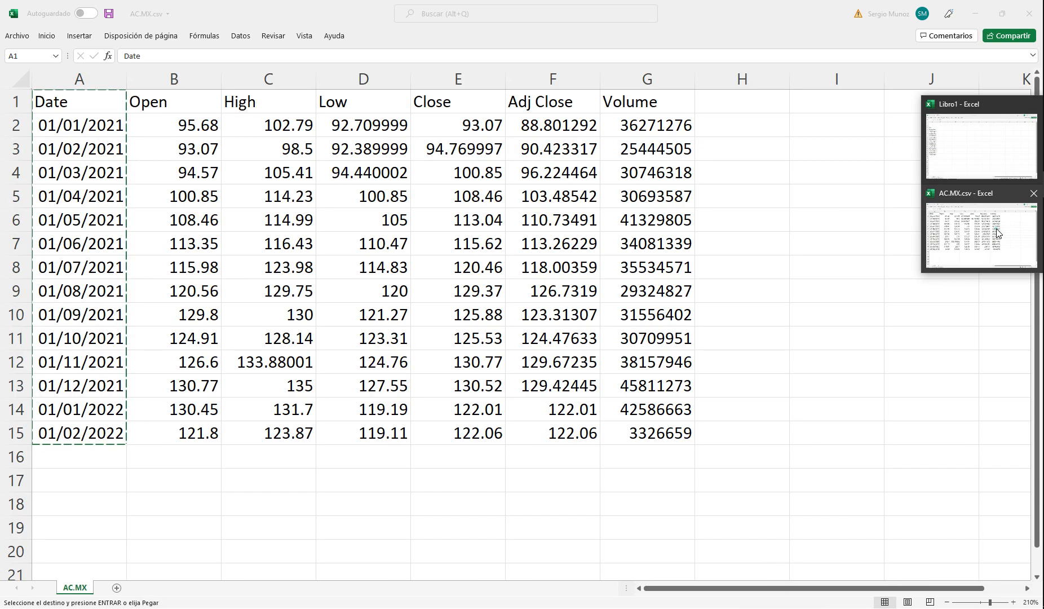
left_click(276, 114)
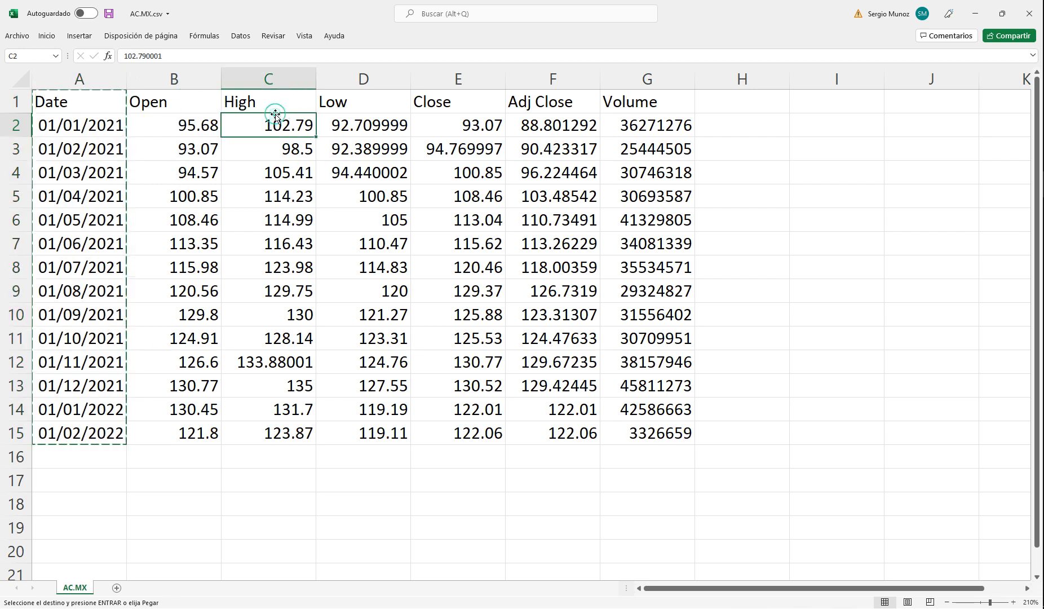
key("Up")
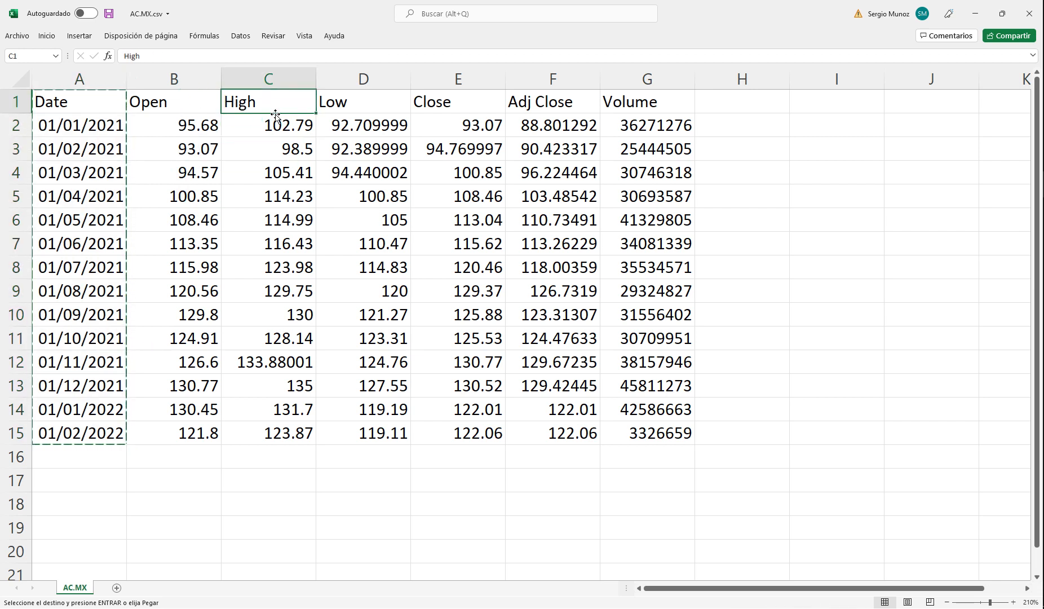
key("shift+Right")
key("shift+Right")
key("shift+Down")
key("shift+Down")
key("shift+Down")
key("shift+Down")
key("shift+Down")
key("shift+Down")
key("shift+Down")
key("shift+Down")
key("shift+Down")
key("shift+Down")
key("shift+Down")
key("shift+Down")
key("shift+Down")
key("shift+Down")
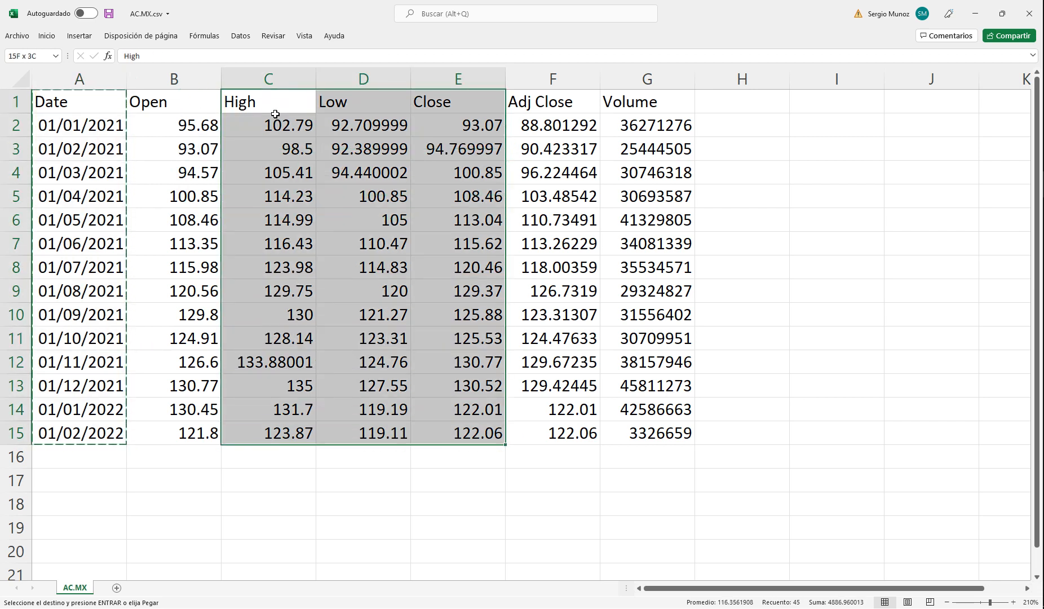
key("ctrl+c")
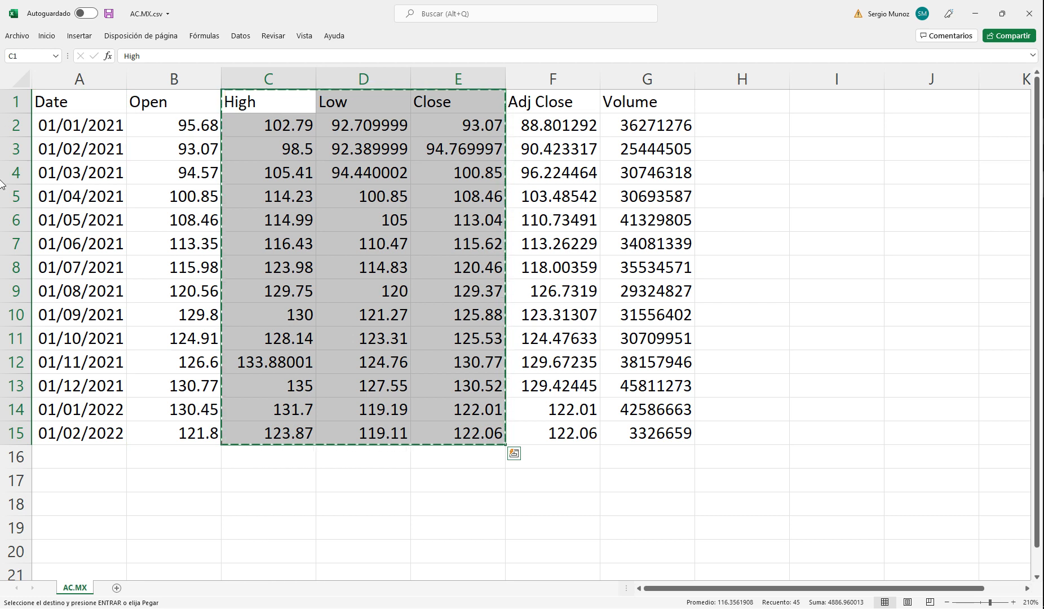
left_click(1043, 184)
left_click(977, 147)
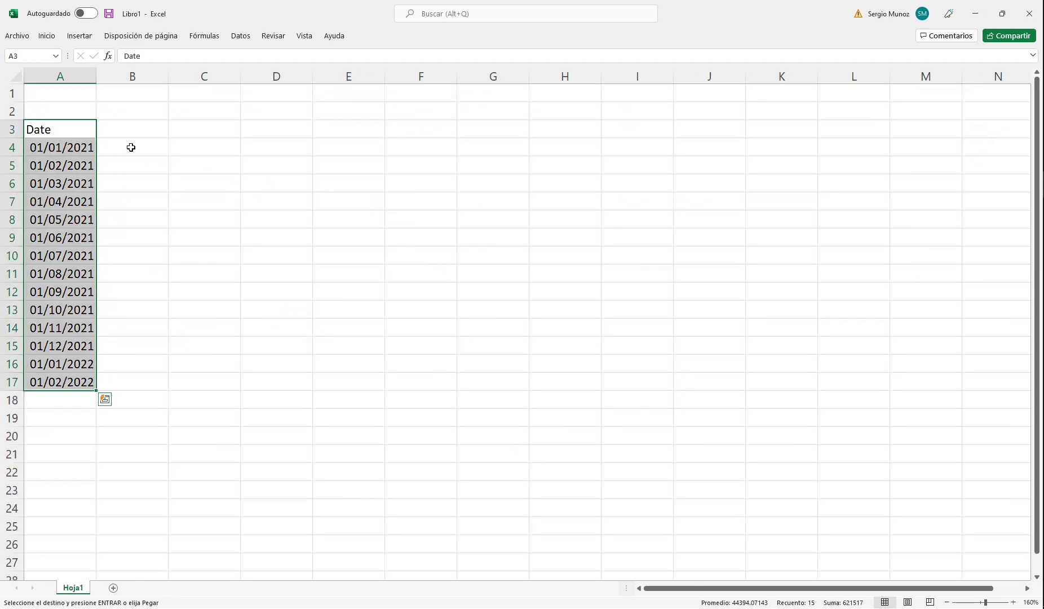
left_click(133, 129)
key("ctrl+v")
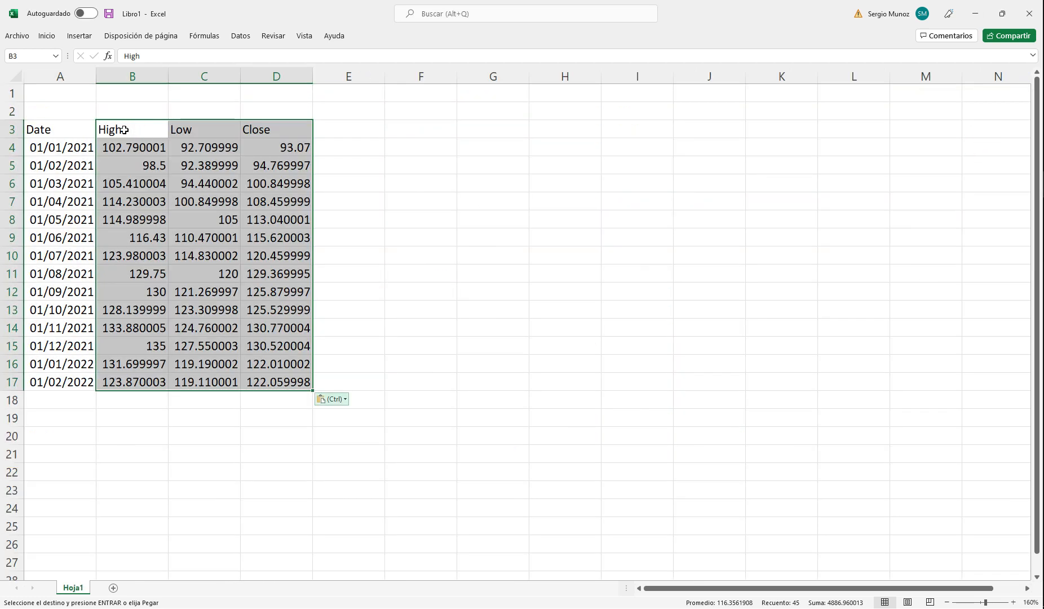
Step: Center and bold the Date, High, Low and Close headers in A3:D3
left_click(62, 128)
left_click_drag(62, 128, 262, 129)
left_click(50, 38)
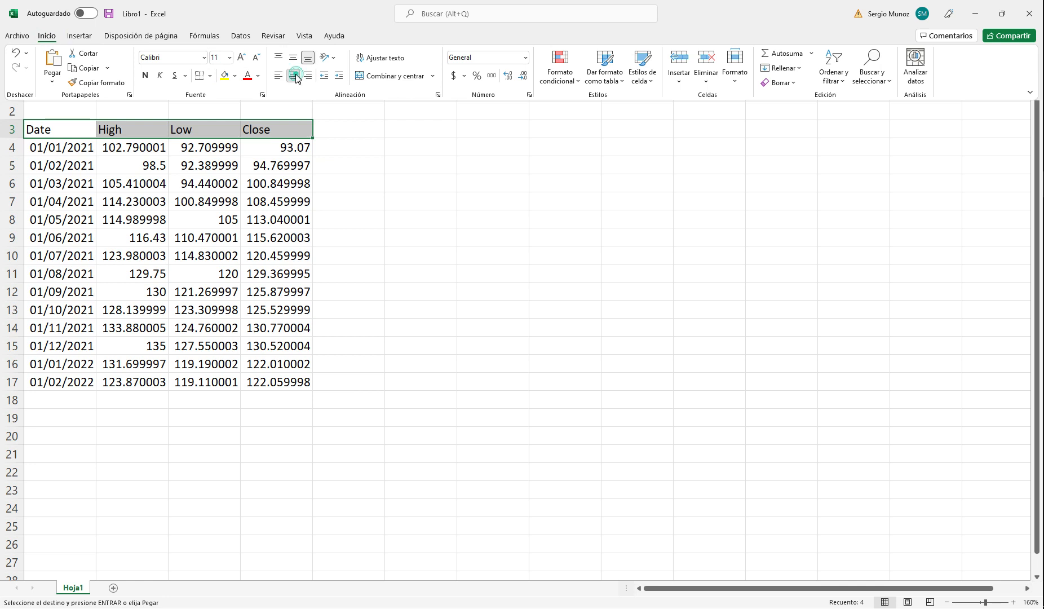
left_click(292, 77)
left_click(143, 75)
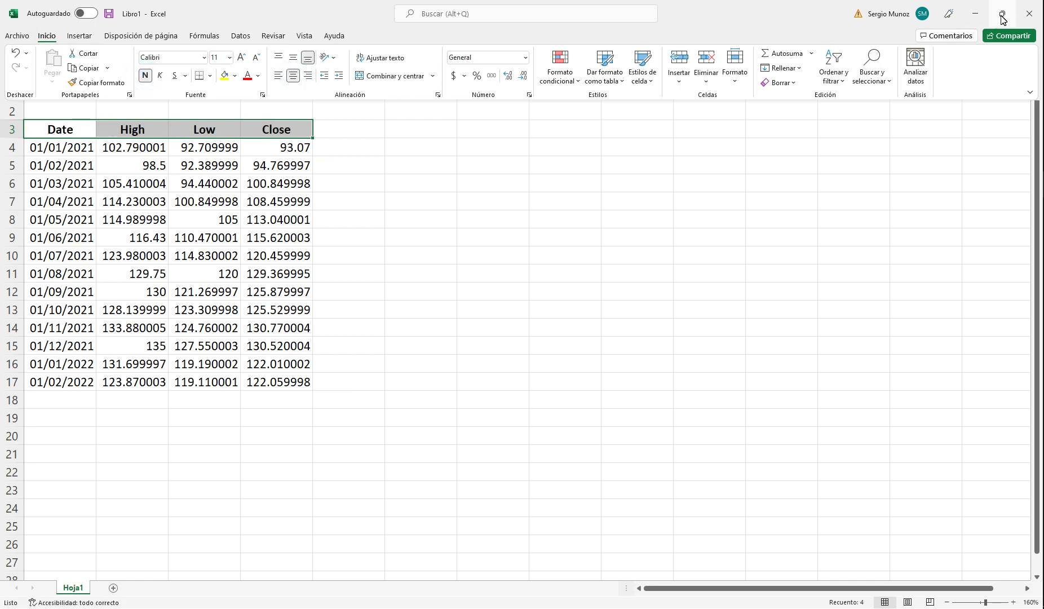
Step: Try to insert a high-low-close stock chart with only the header cells A3:D3 selected
left_click(78, 37)
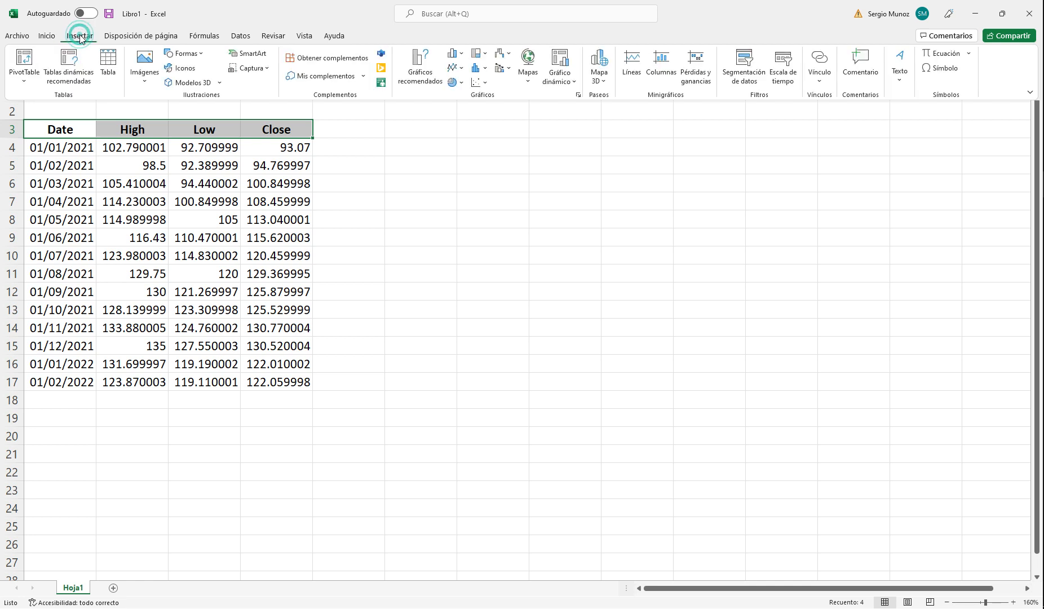
left_click(510, 55)
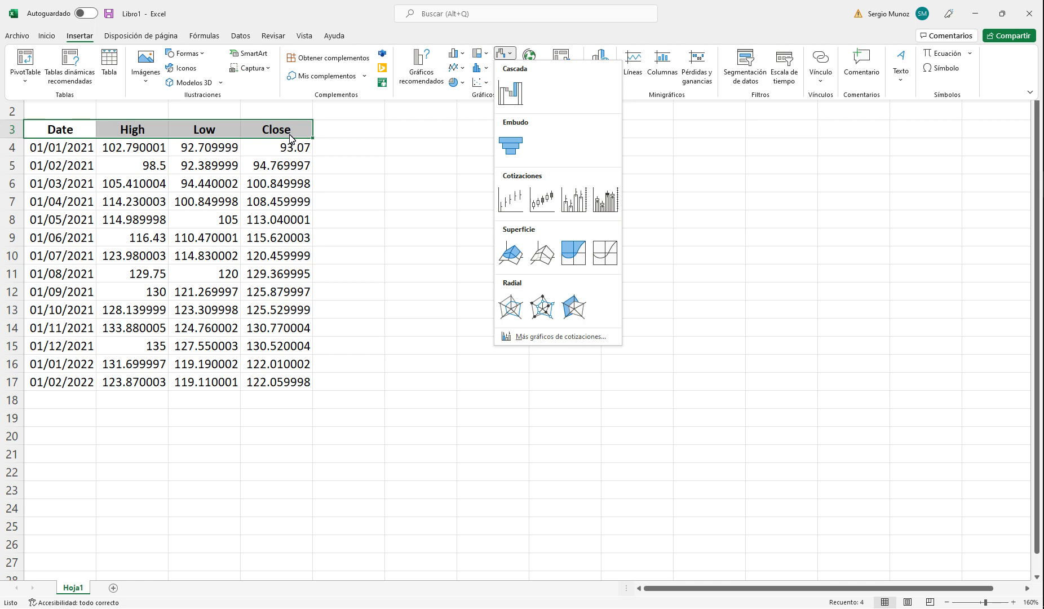
left_click(507, 203)
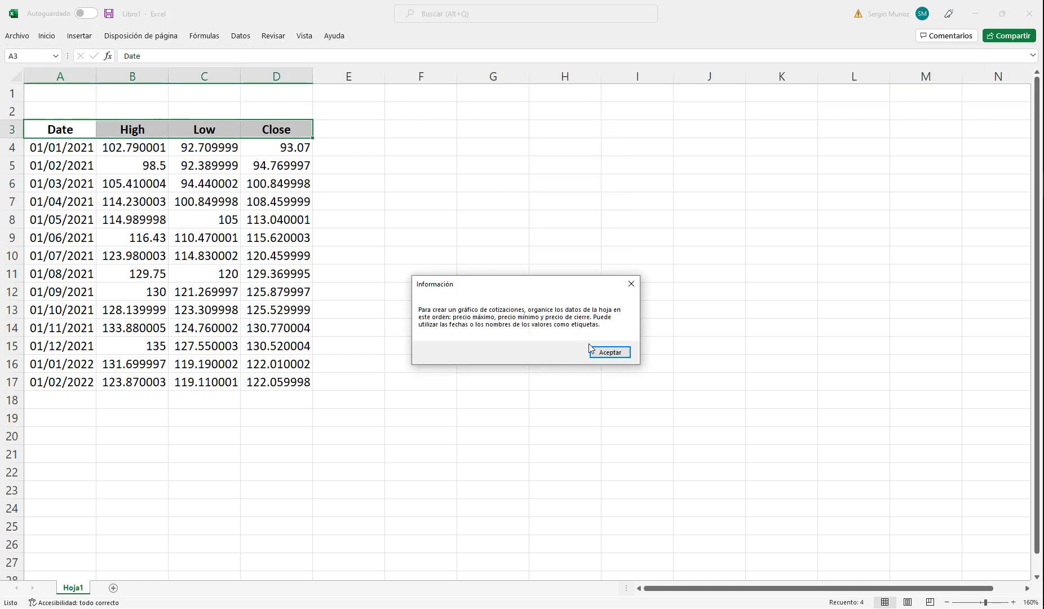
left_click(630, 284)
left_click(543, 254)
Step: Insert a high-low-close stock chart from the High, Low and Close data in B3:D17 and place it beside the table, level with row 3
left_click_drag(134, 130, 286, 381)
left_click(83, 38)
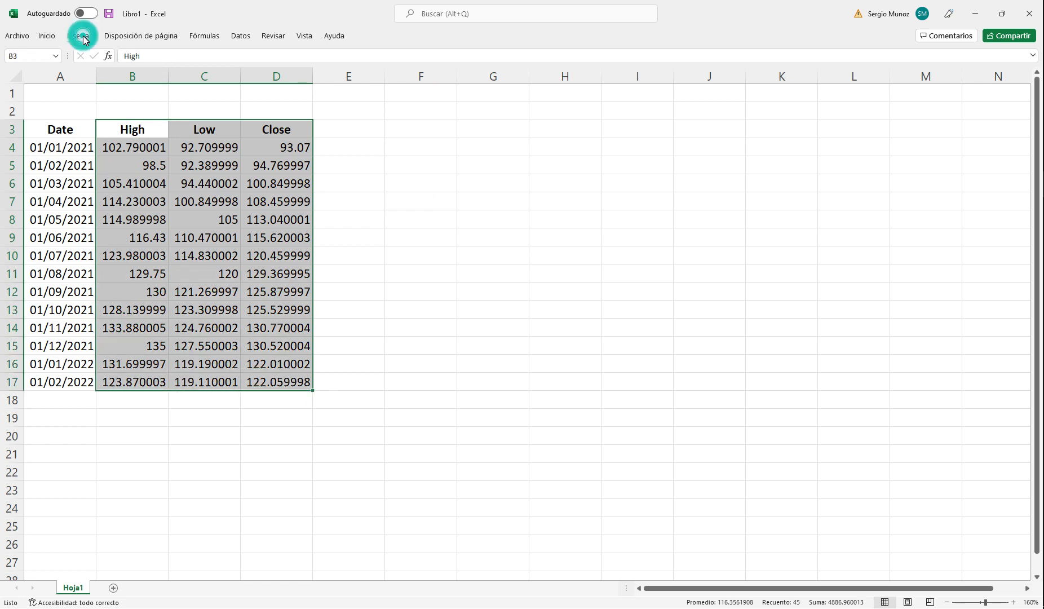
left_click(82, 39)
left_click(83, 38)
left_click(83, 38)
left_click(83, 39)
left_click(83, 38)
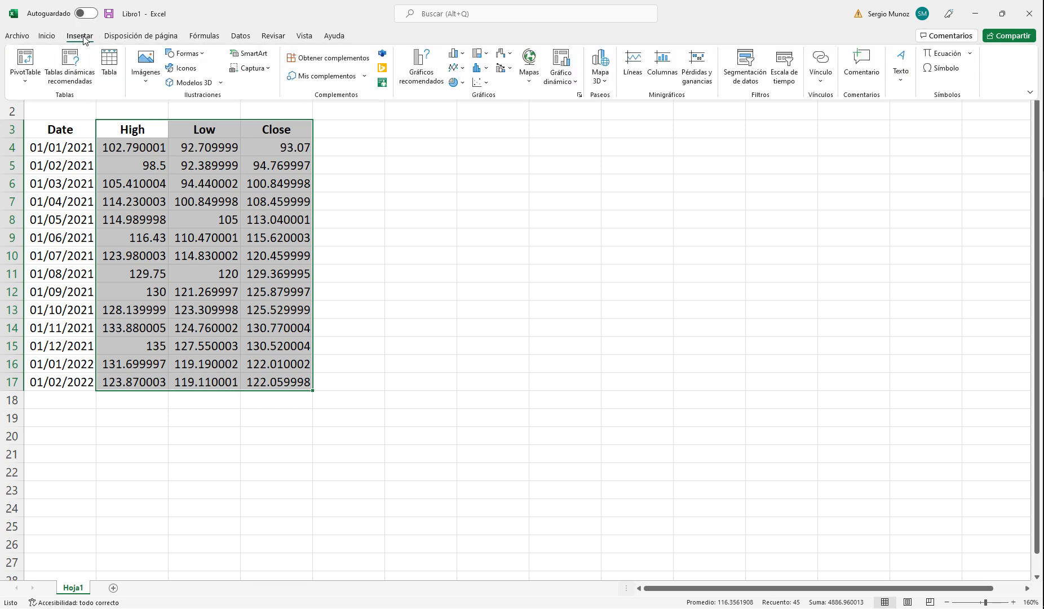
left_click(511, 55)
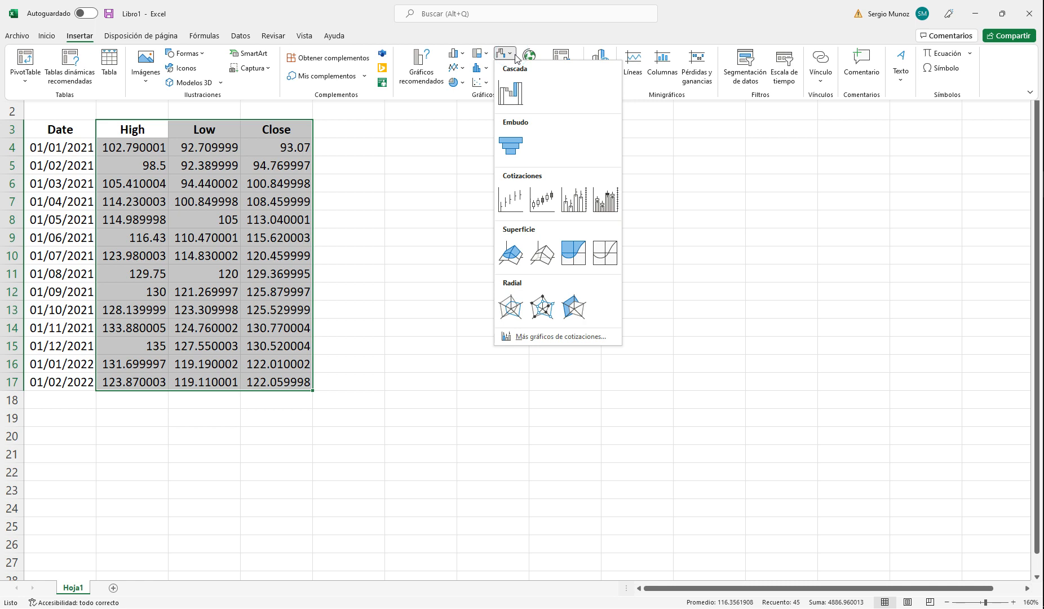
left_click(509, 204)
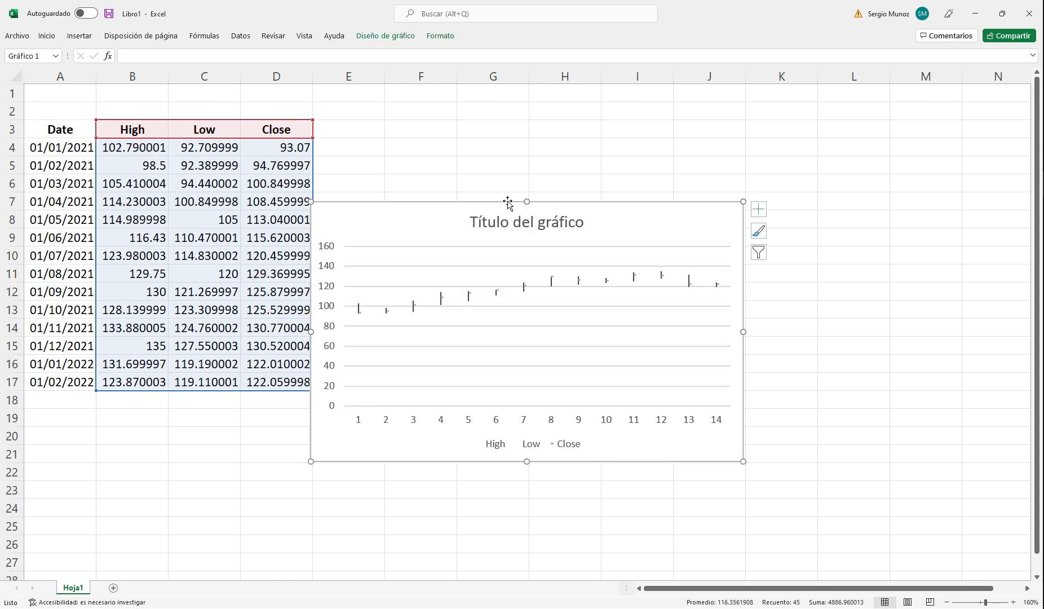
left_click_drag(600, 211, 632, 136)
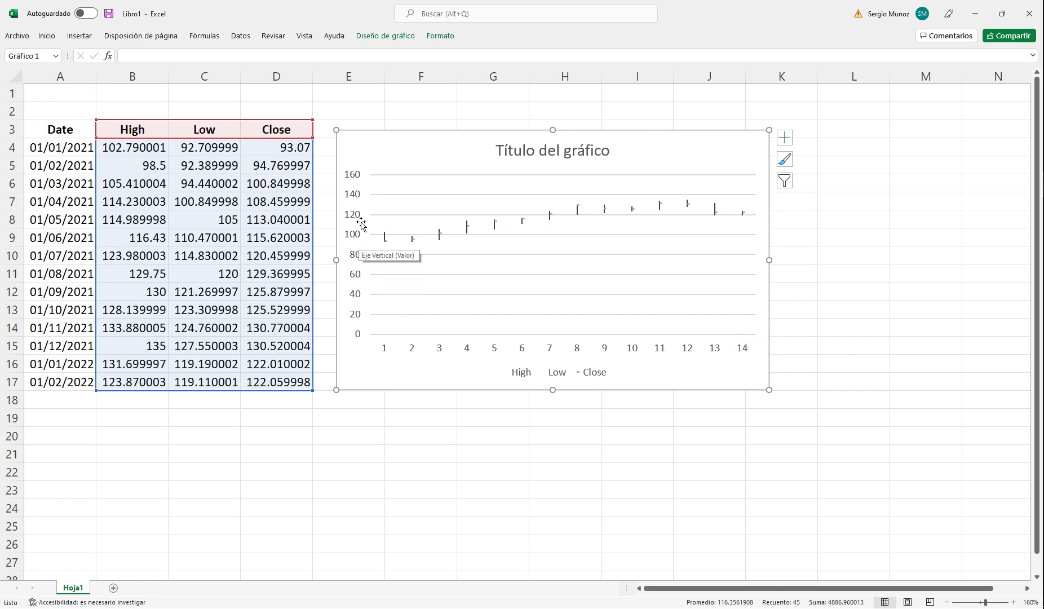
Step: Set the chart's vertical axis limits to a minimum of 80 and a maximum of 140
right_click(356, 257)
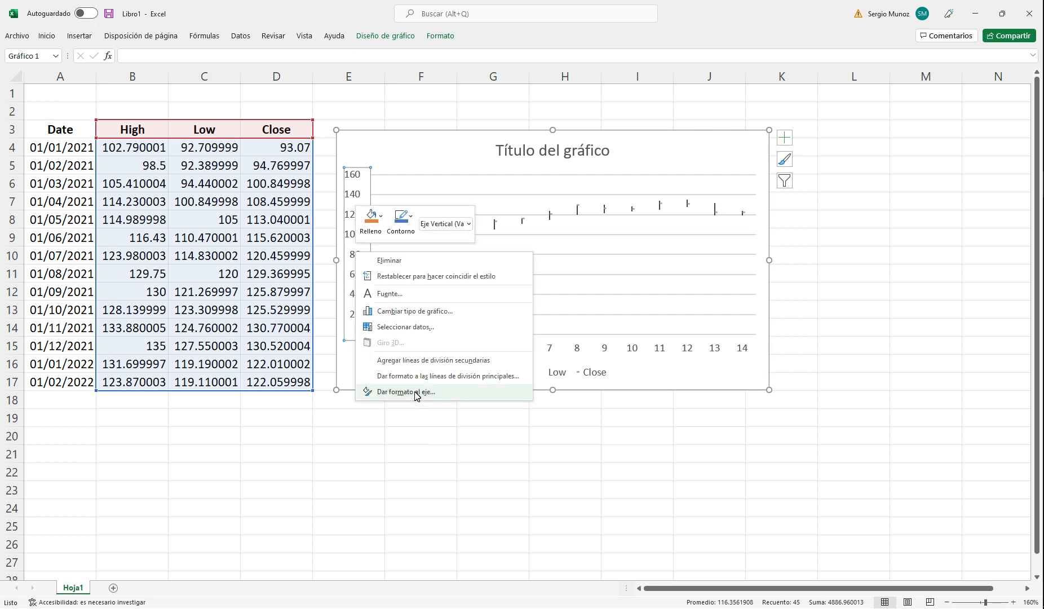
left_click(415, 391)
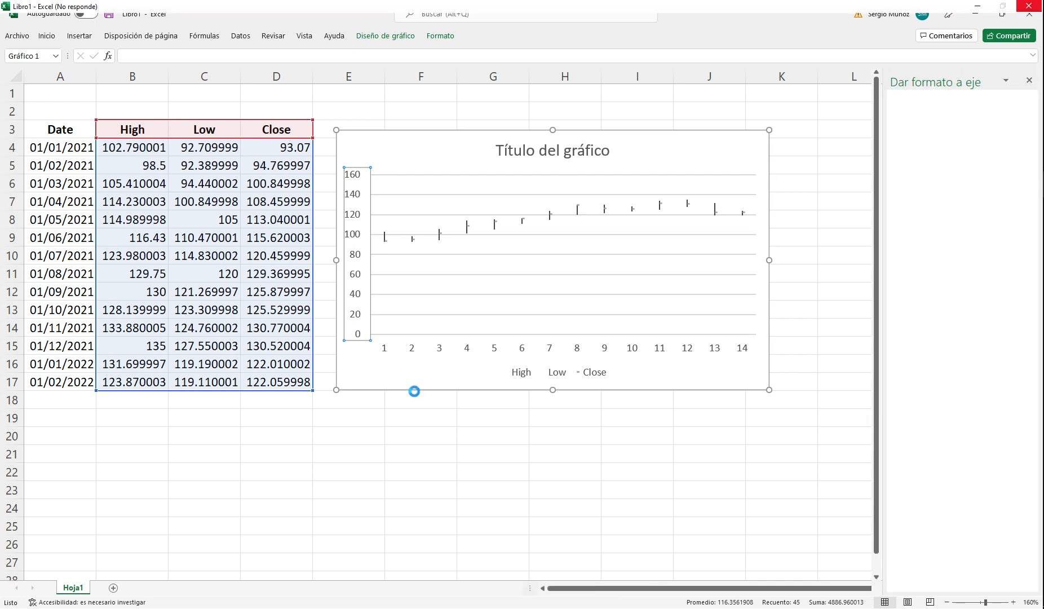
double_click(968, 170)
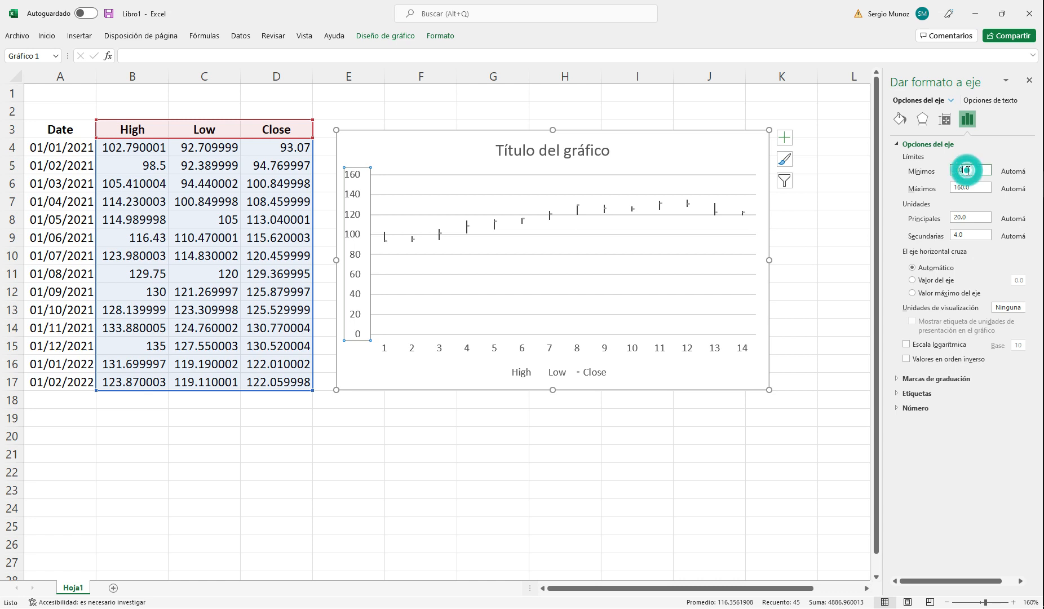
type("0")
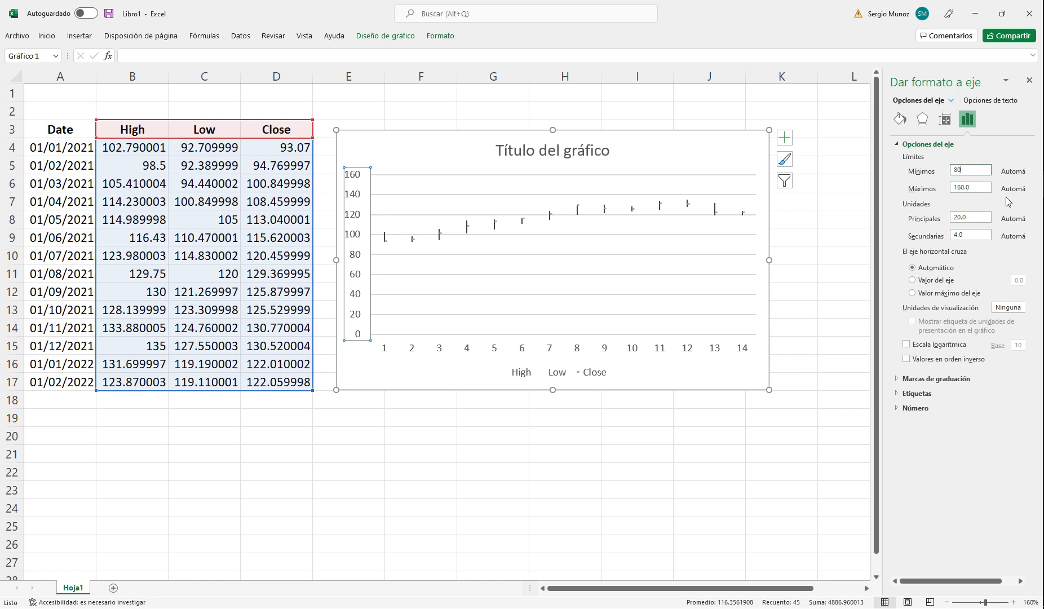
double_click(974, 187)
type("140")
key("Return")
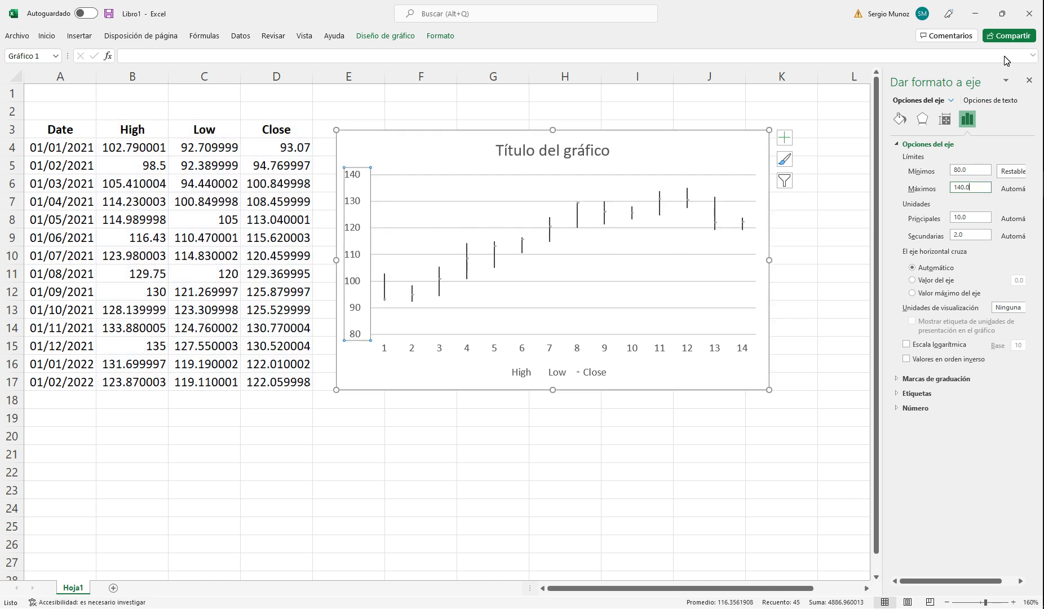
left_click(1033, 83)
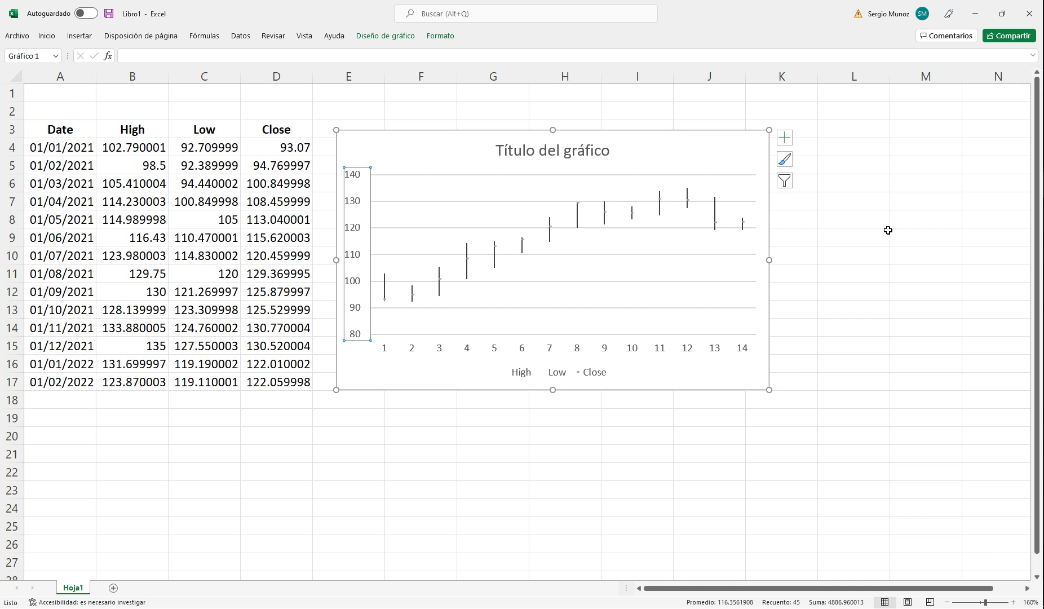
Step: Set the vertical axis minimum to 90 and enlarge the chart to just past column L and down to row 22
left_click(839, 282)
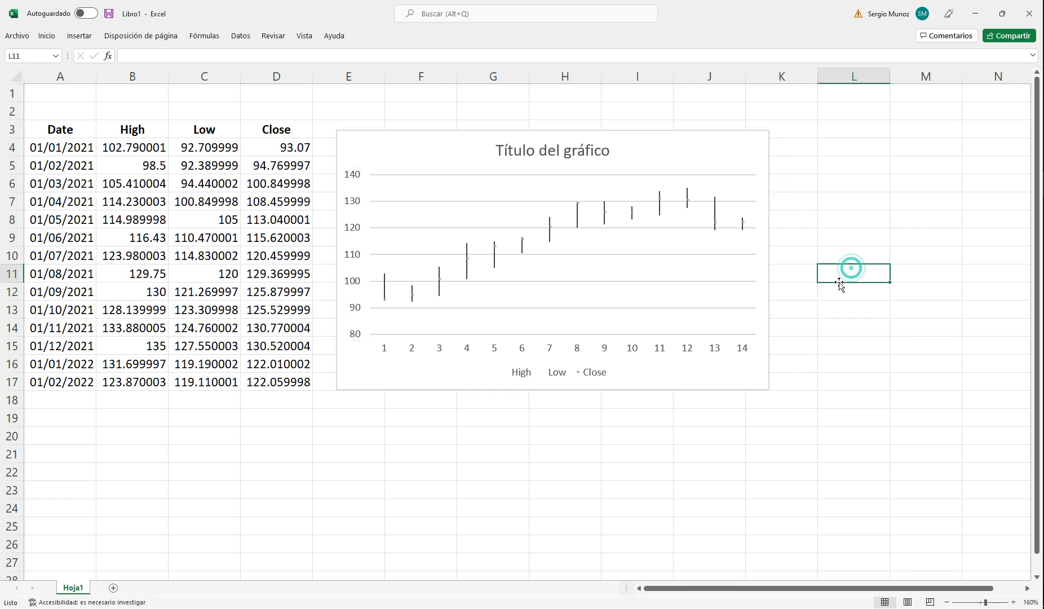
left_click(358, 309)
right_click(359, 310)
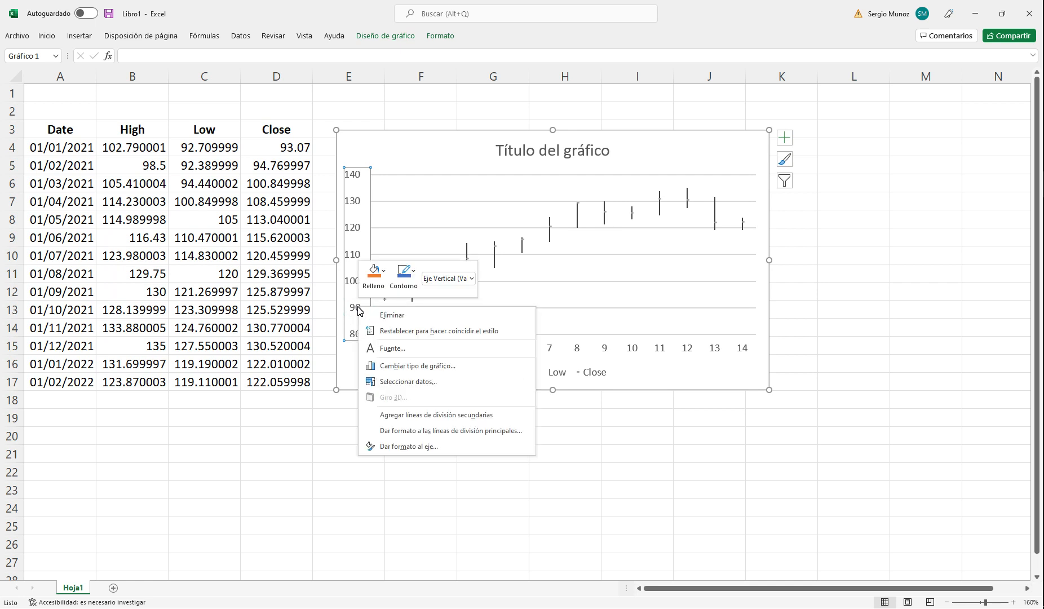
left_click(400, 446)
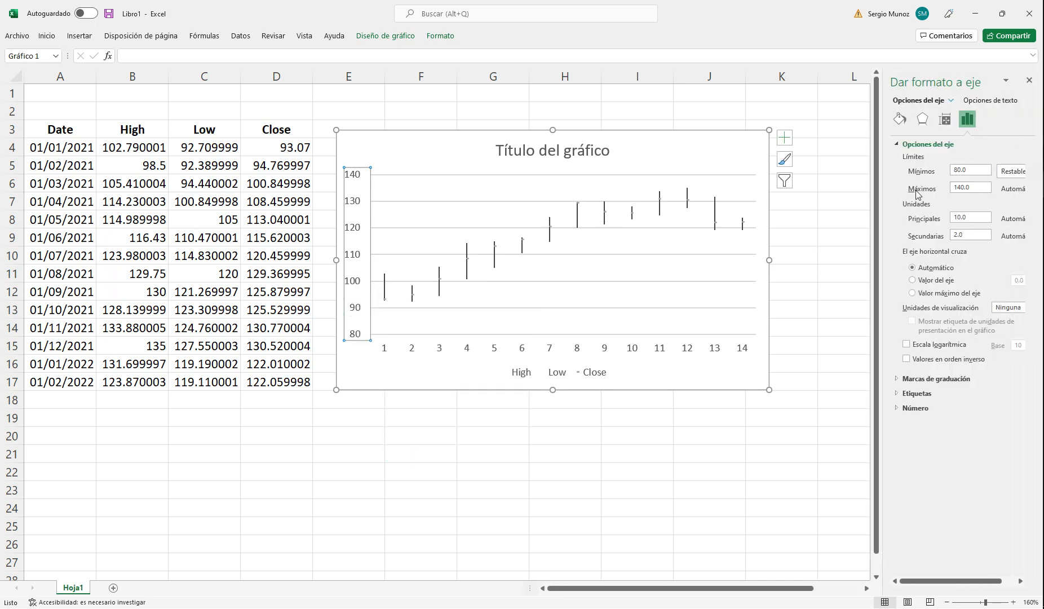
left_click(972, 170)
left_click(830, 258)
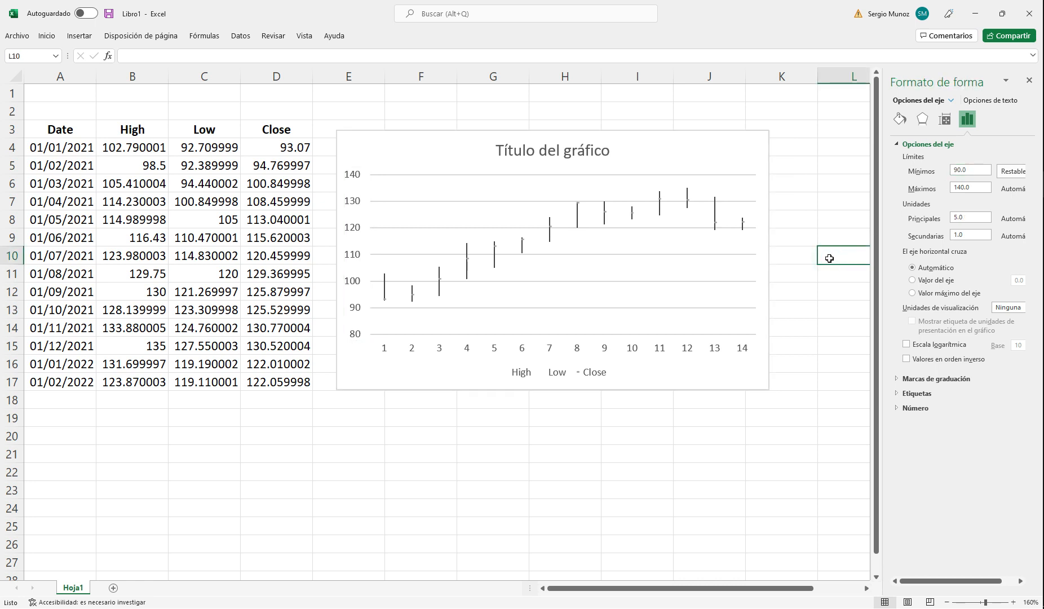
left_click(1031, 84)
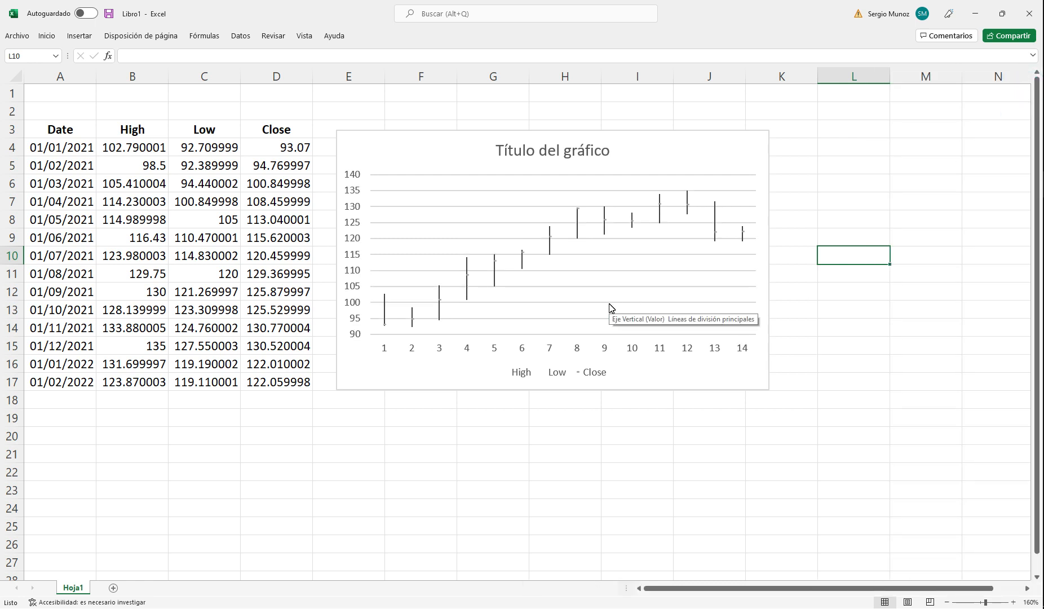
left_click(699, 378)
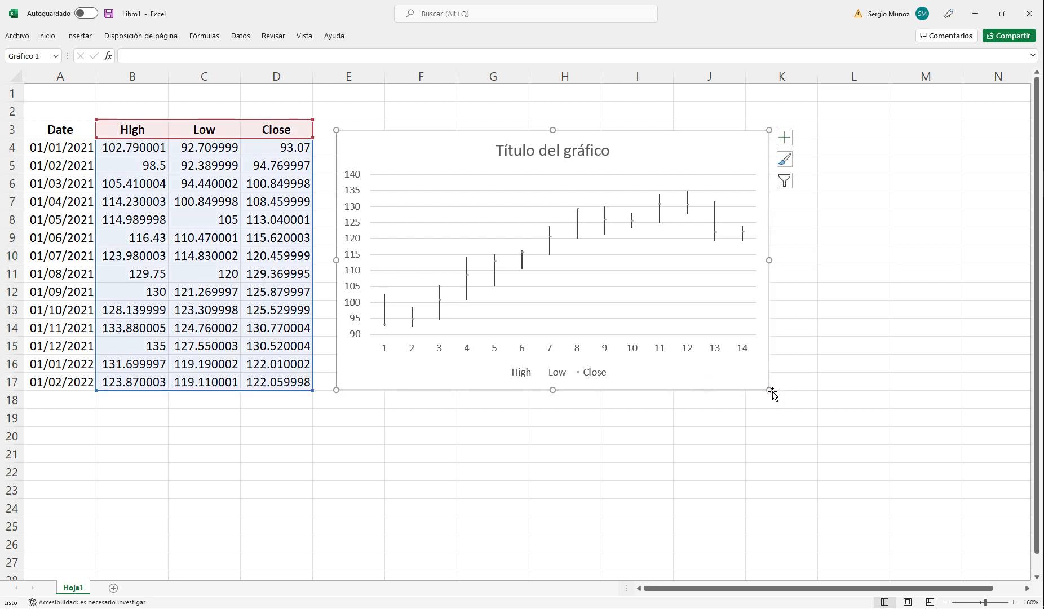
left_click_drag(770, 391, 896, 470)
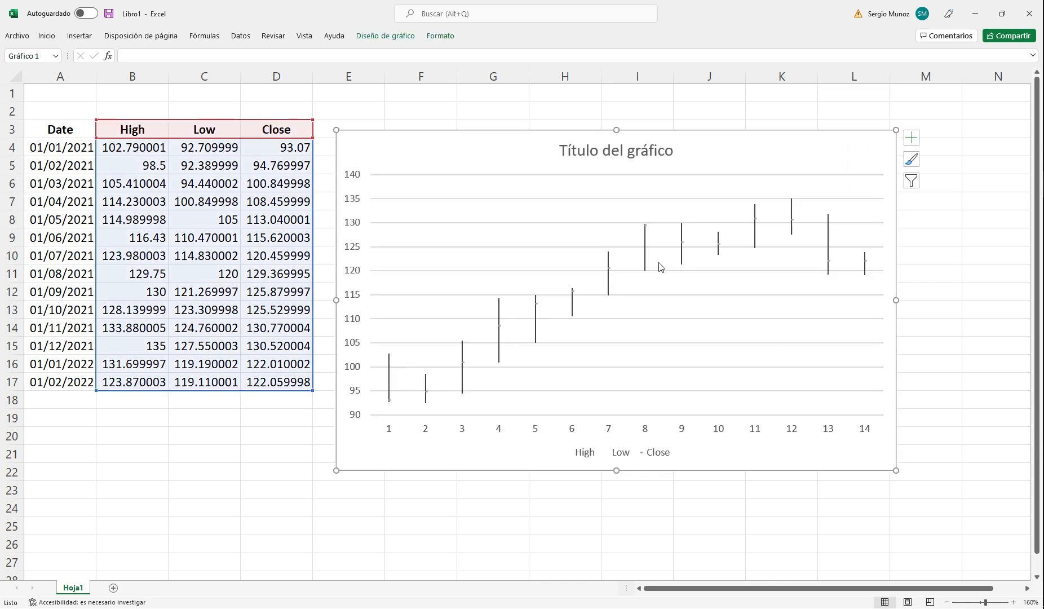
Step: Apply a red fill to the Close series in the chart
left_click(646, 225)
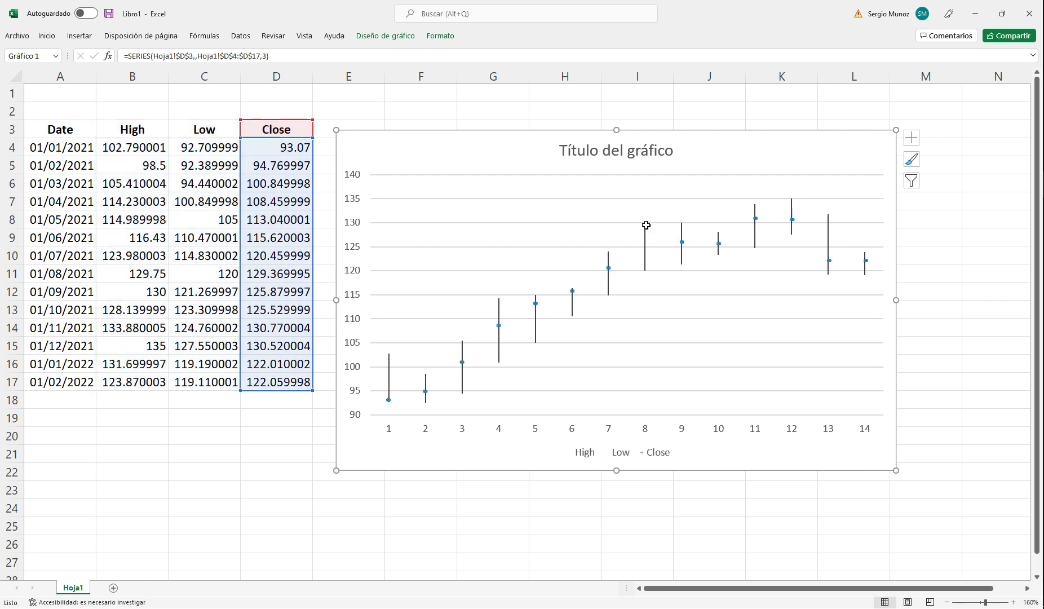
right_click(646, 225)
left_click(663, 195)
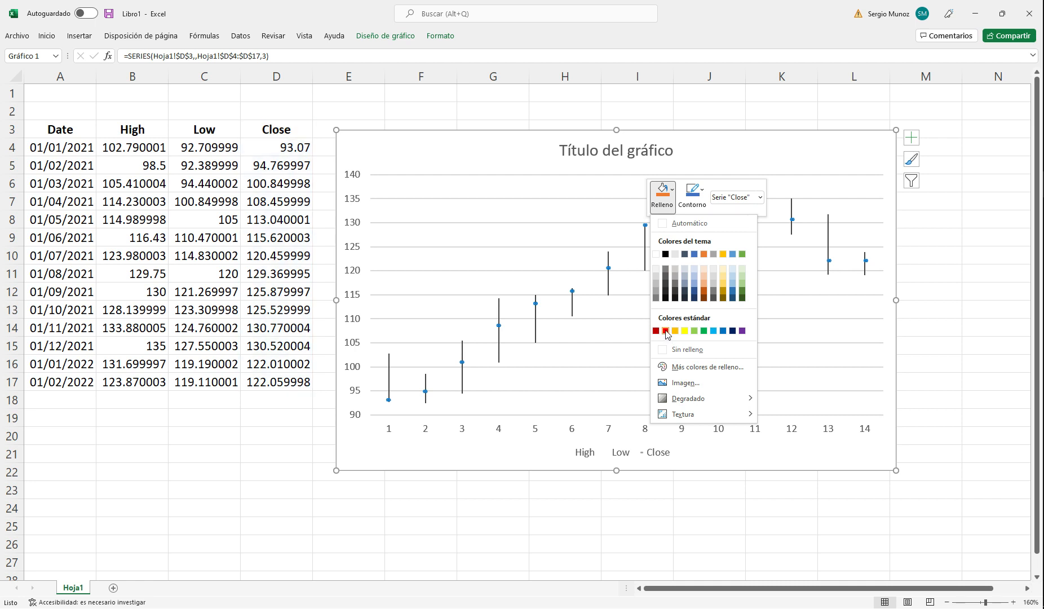
left_click(665, 330)
Step: Try a red outline on the Close series and set it back to no outline
left_click(693, 193)
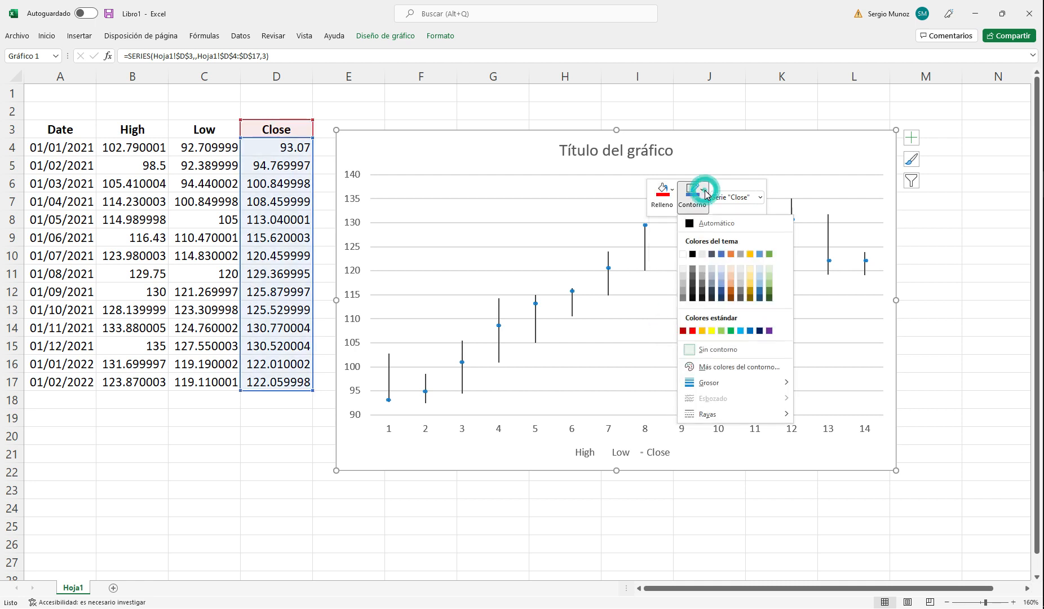
left_click(693, 333)
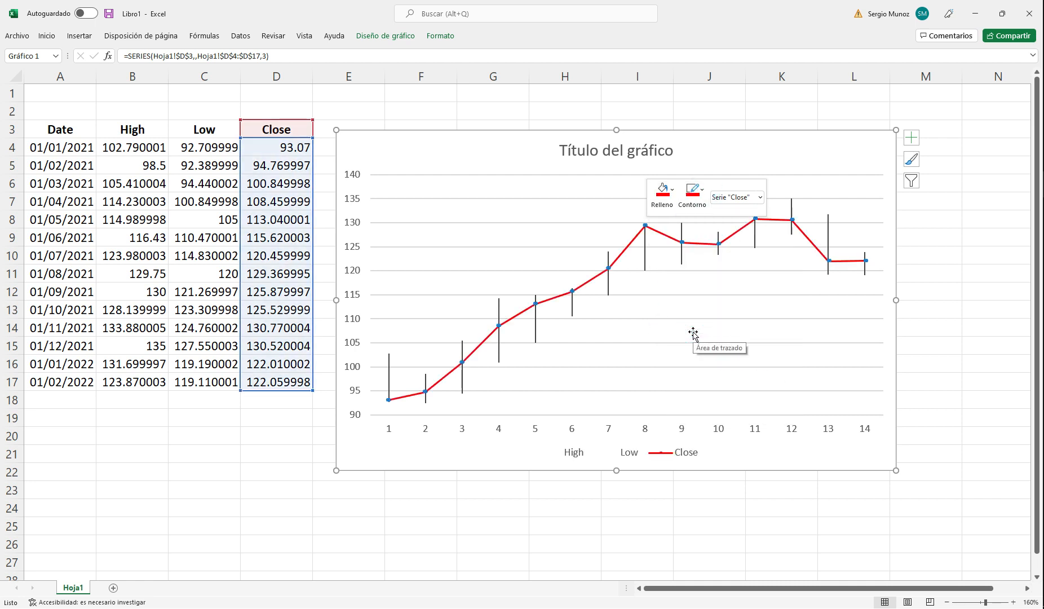
left_click(697, 192)
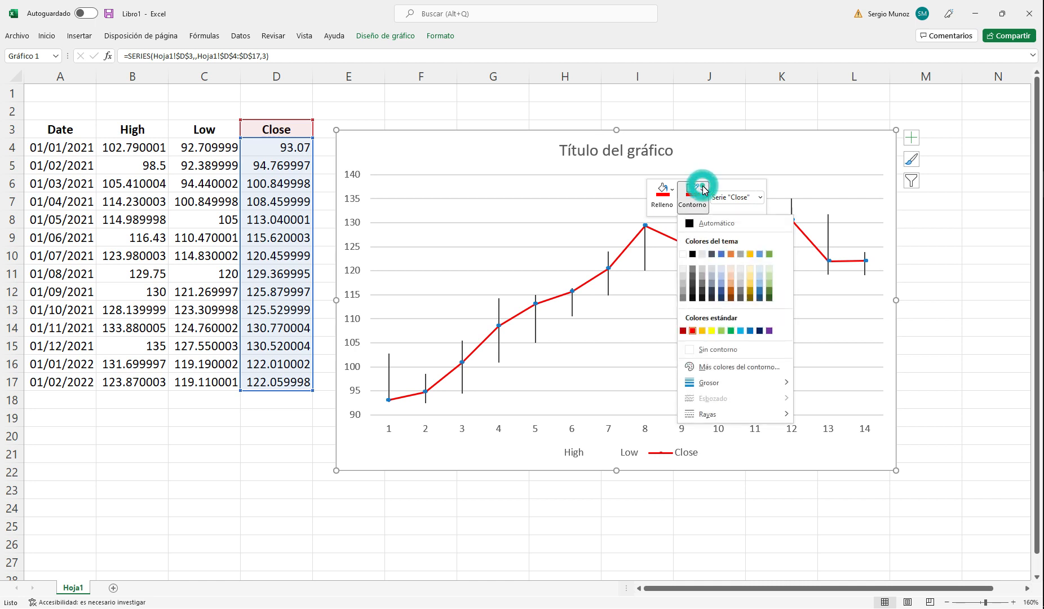
left_click(711, 349)
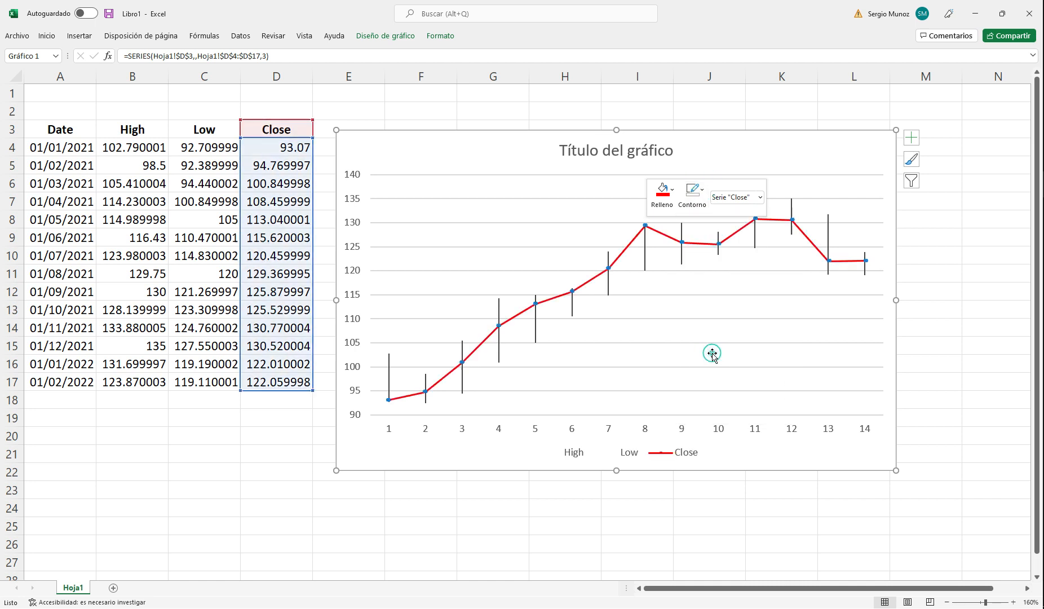
left_click(667, 334)
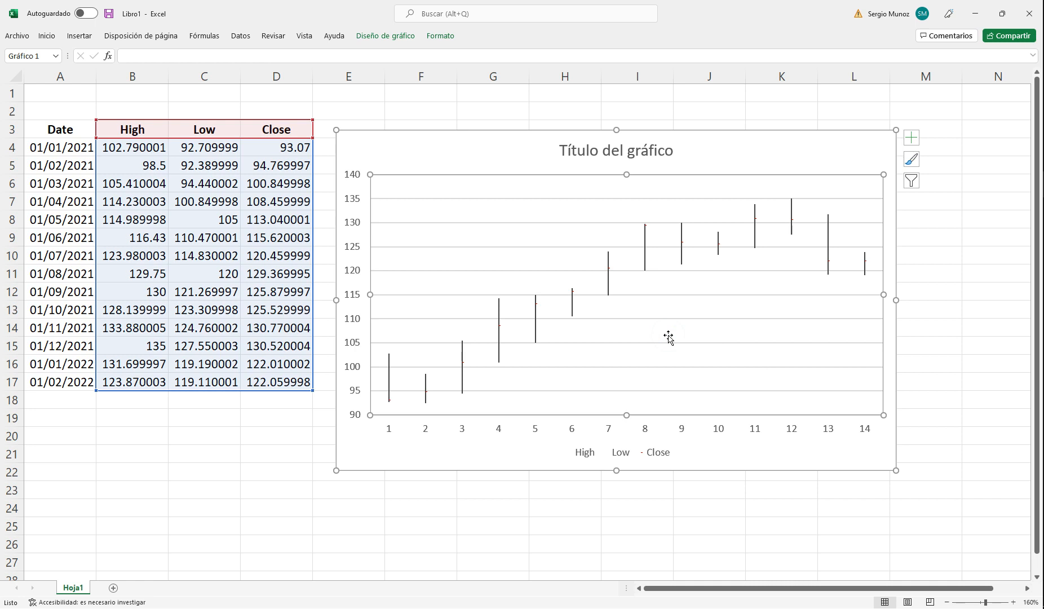
Step: Open the formatting options of the chart's Close series and expand its marker fill settings
left_click(646, 225)
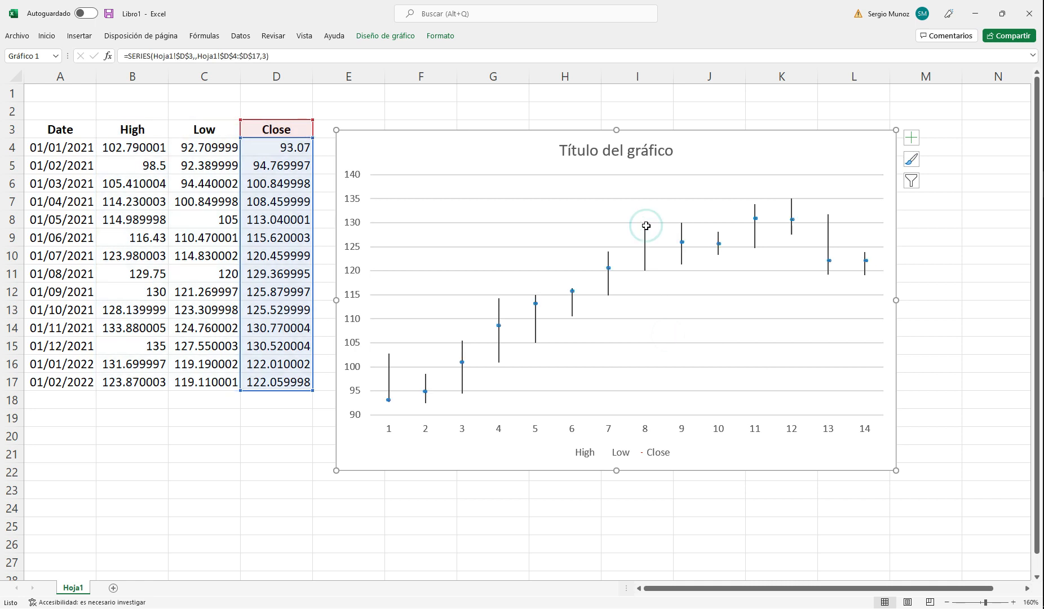
right_click(646, 225)
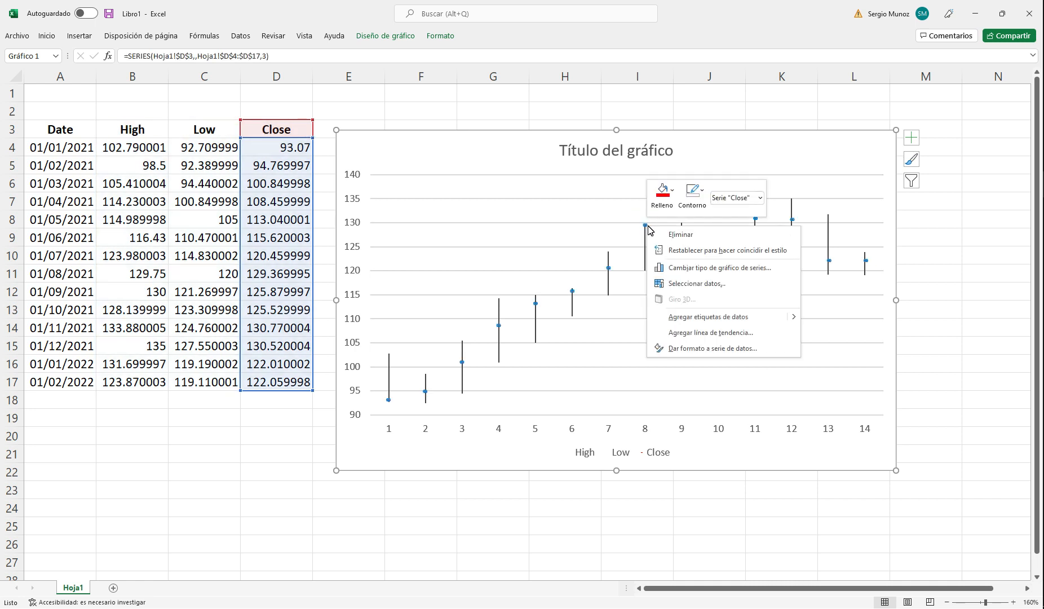
left_click(725, 348)
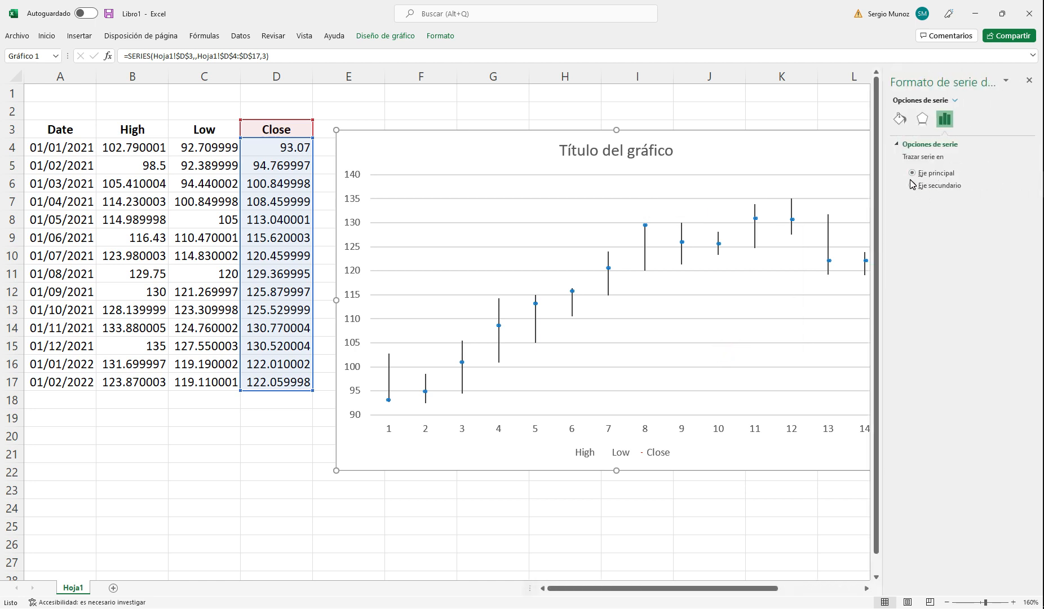
left_click(900, 119)
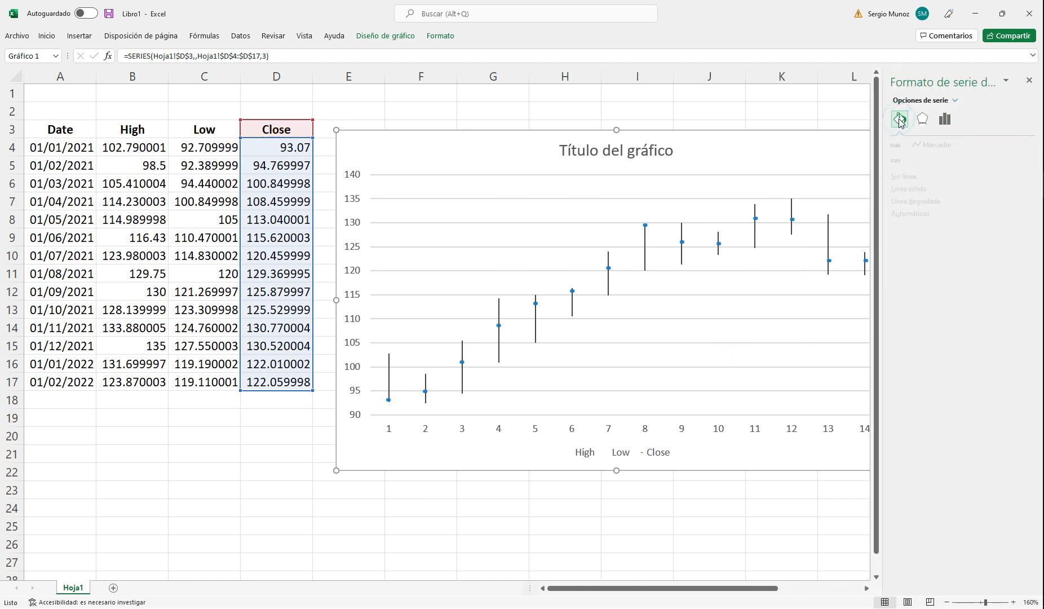
left_click(952, 147)
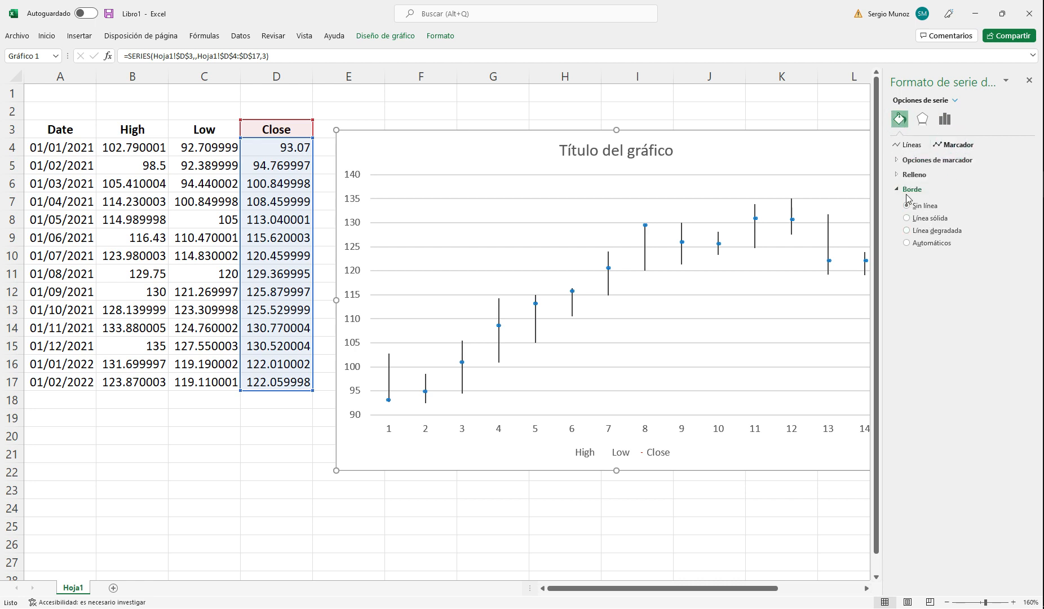
left_click(909, 174)
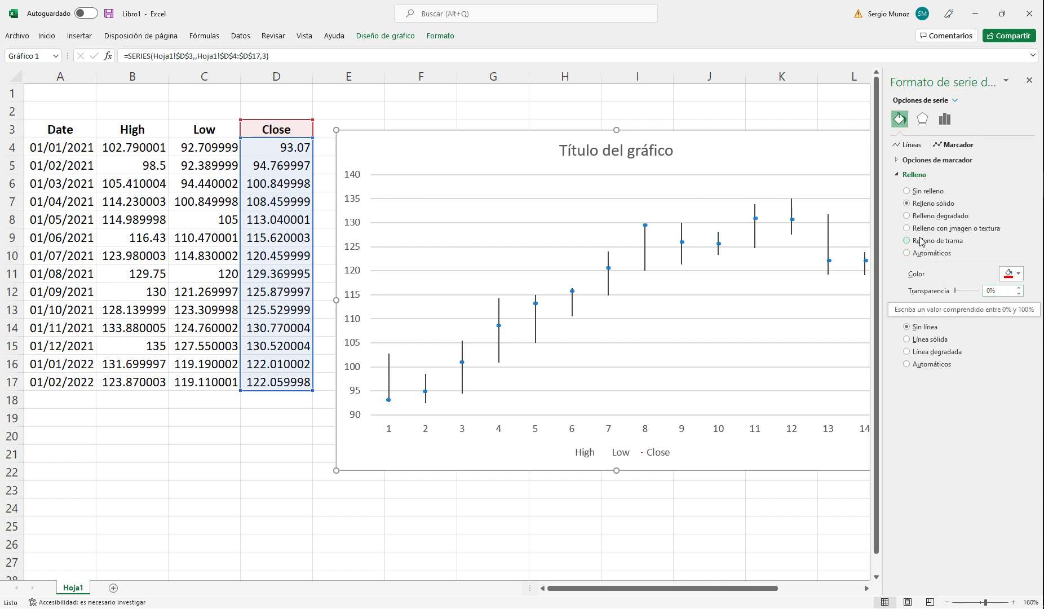
left_click(925, 124)
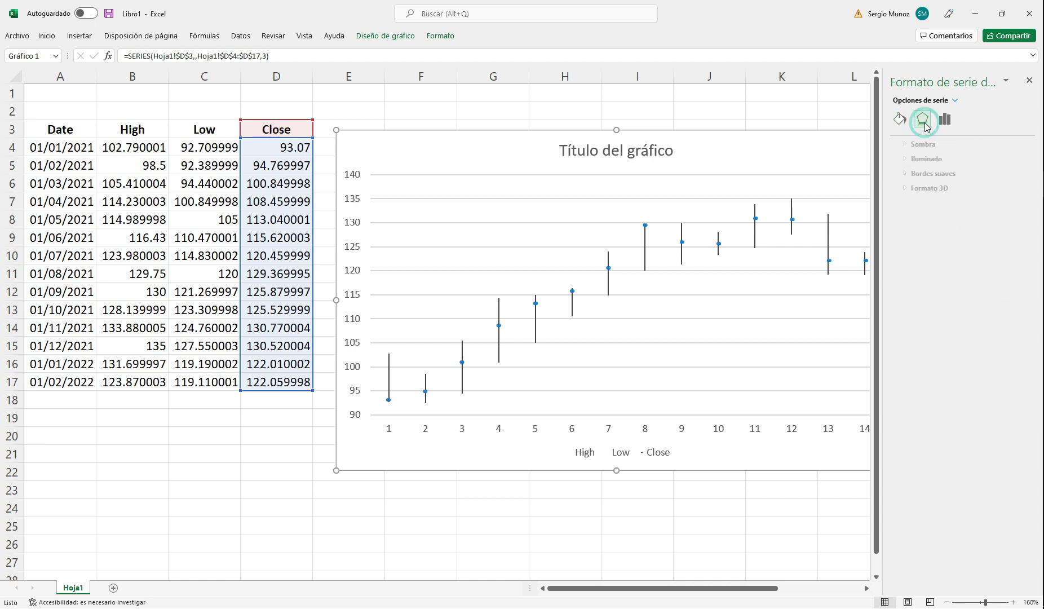
left_click(944, 120)
left_click(900, 120)
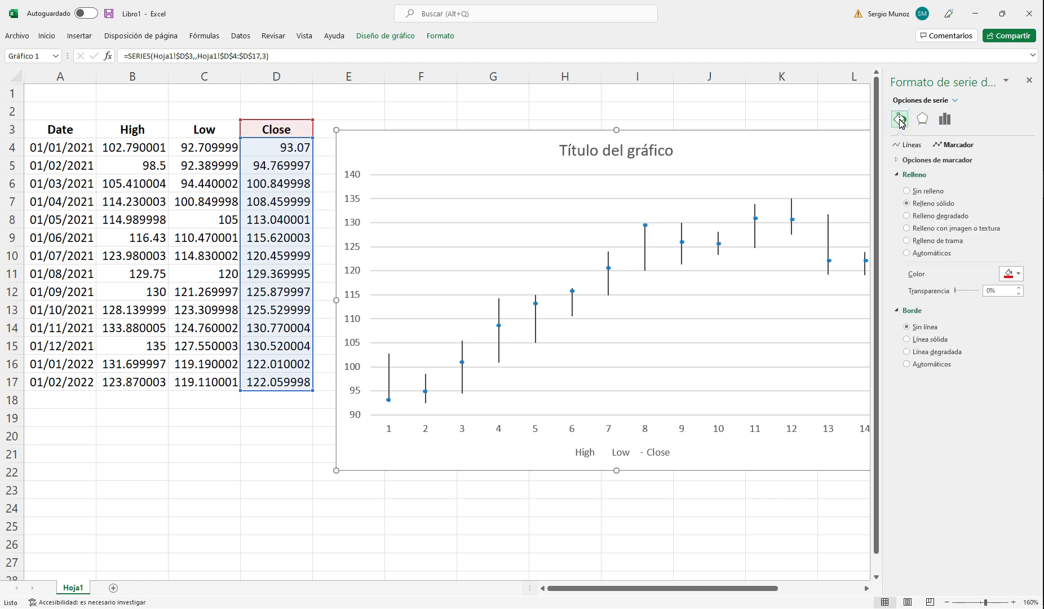
left_click(386, 37)
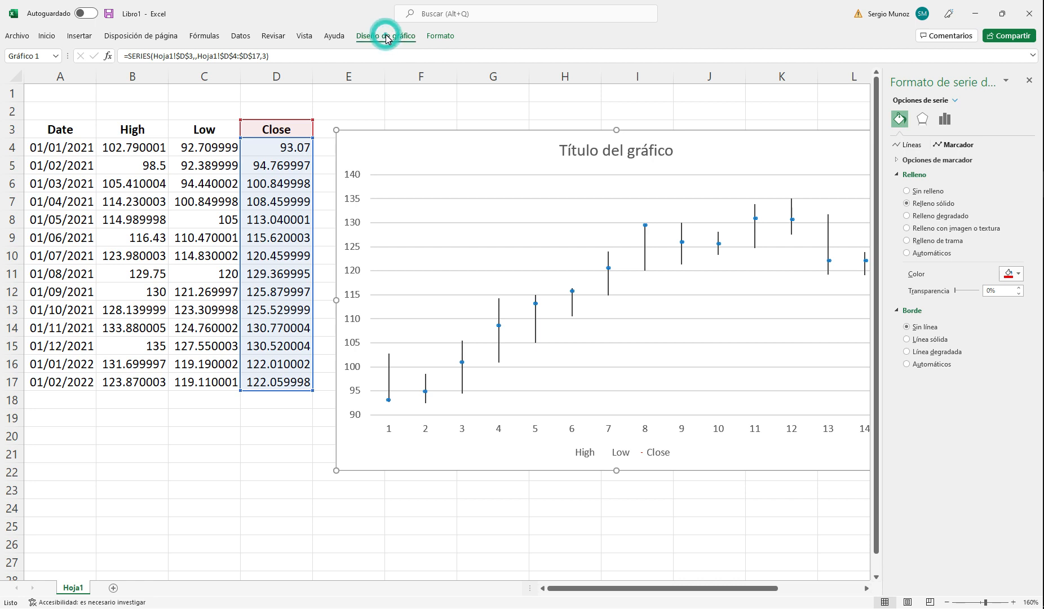
left_click(386, 37)
left_click(386, 37)
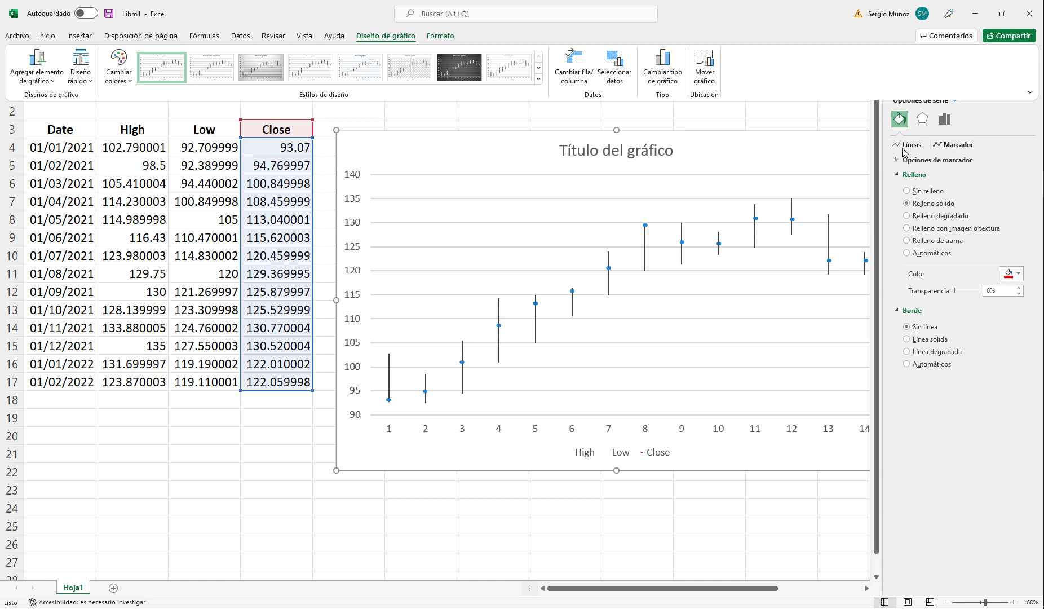
Step: Increase the size of the Close series' built-in dash markers and close the series formatting options
left_click(952, 147)
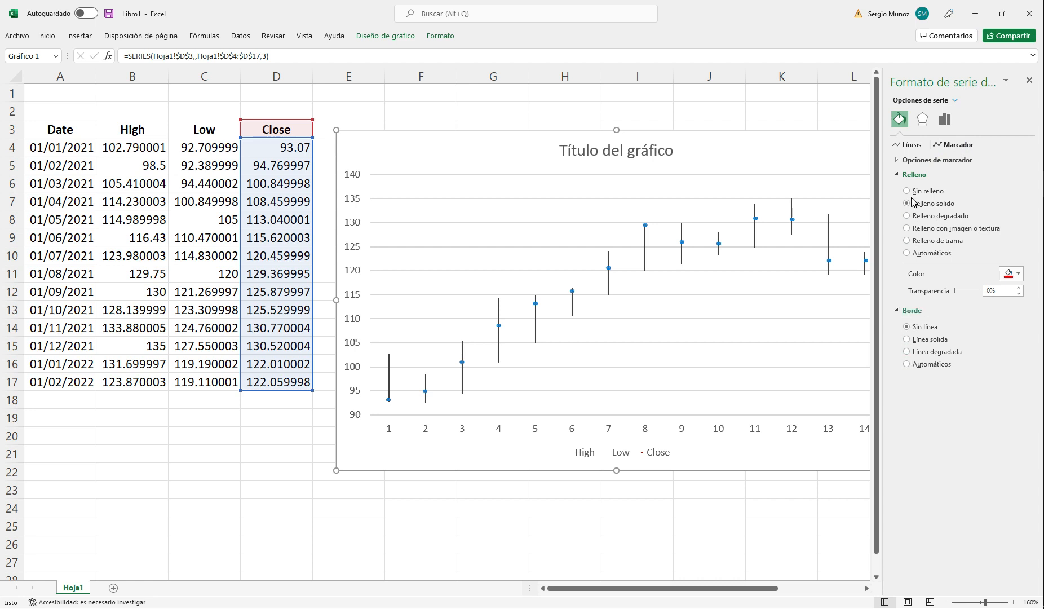
left_click(902, 162)
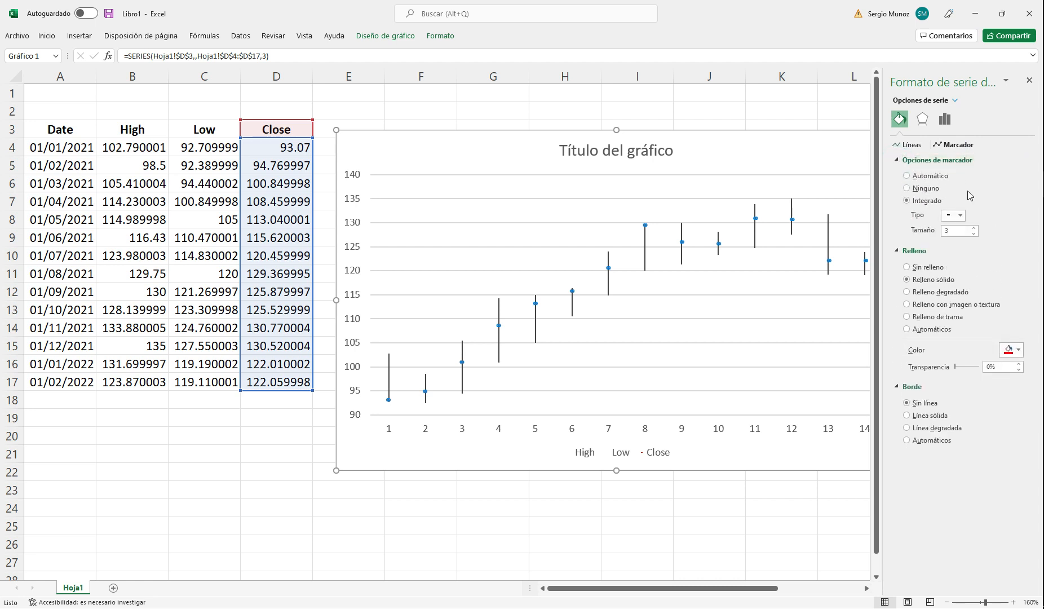
left_click(973, 228)
left_click(973, 227)
left_click(973, 228)
left_click(974, 228)
left_click(973, 228)
left_click(973, 227)
left_click(973, 228)
left_click(973, 228)
left_click(973, 227)
left_click(973, 227)
left_click(1029, 80)
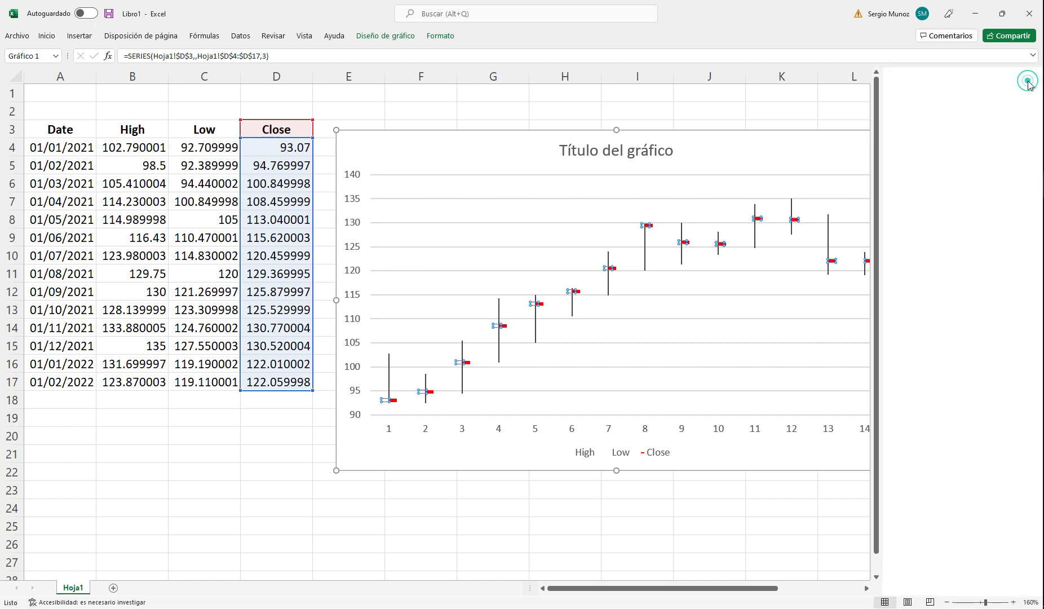
left_click(944, 347)
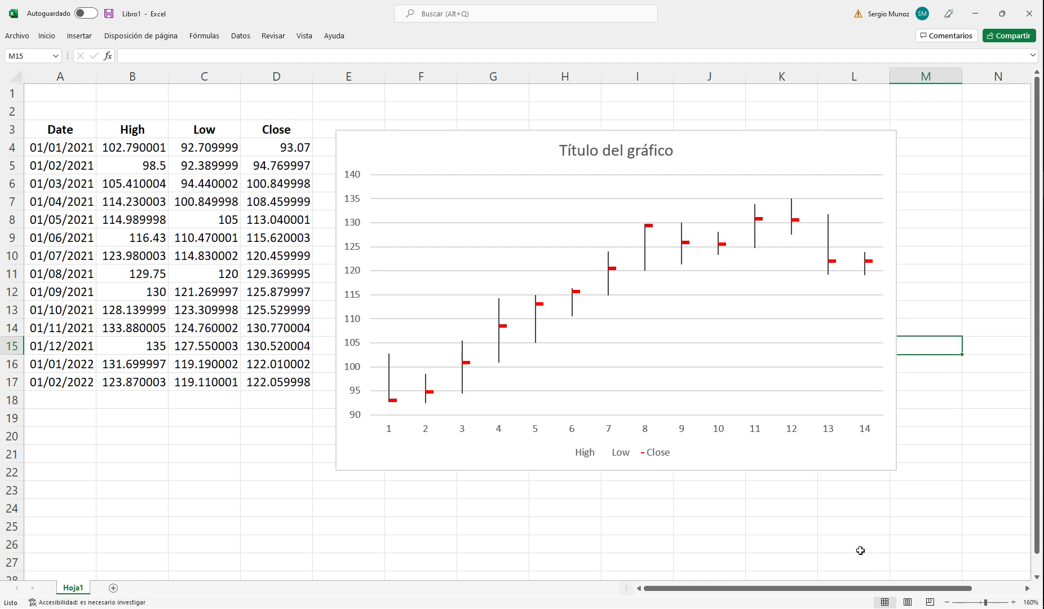
Step: Replace the chart title with "Máximo, mínimo y cierre" and move the chart slightly up and to the left
left_click(674, 149)
left_click(674, 150)
key("BackSpace")
key("BackSpace")
key("BackSpace")
key("BackSpace")
key("BackSpace")
key("BackSpace")
key("BackSpace")
key("BackSpace")
key("BackSpace")
key("BackSpace")
key("BackSpace")
key("BackSpace")
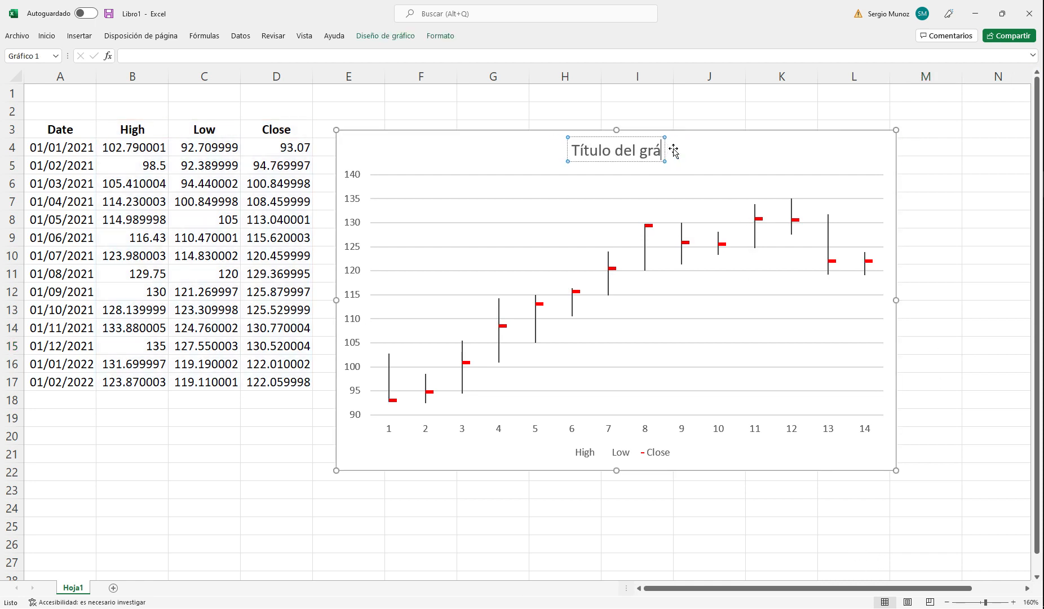
key("BackSpace")
key("BackSpace")
key("BackSpace")
key("BackSpace")
key("BackSpace")
key("BackSpace")
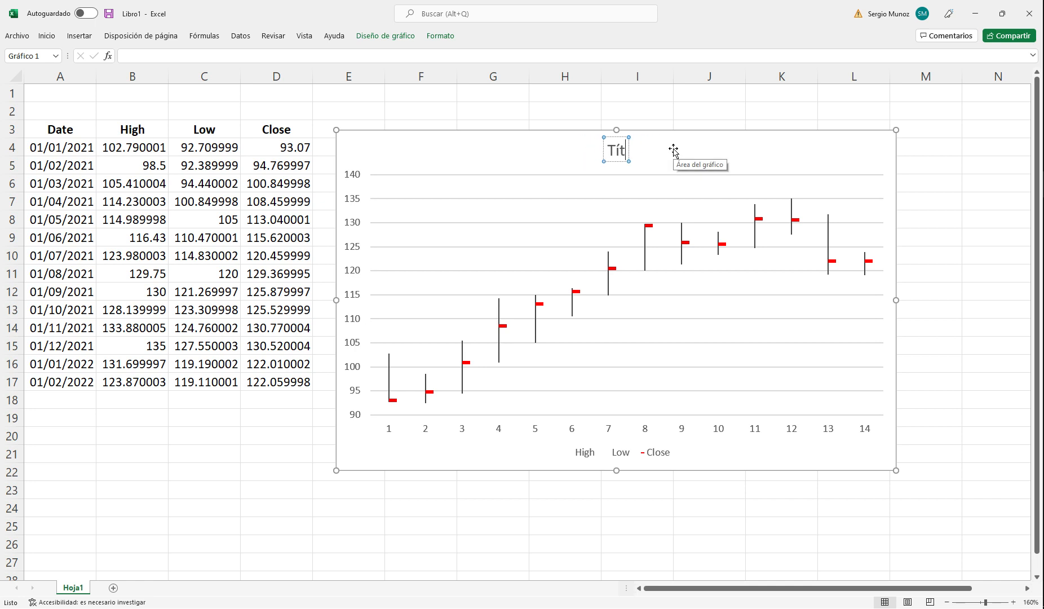
type("Máximo, nm")
key("BackSpace")
key("BackSpace")
type("mínimo")
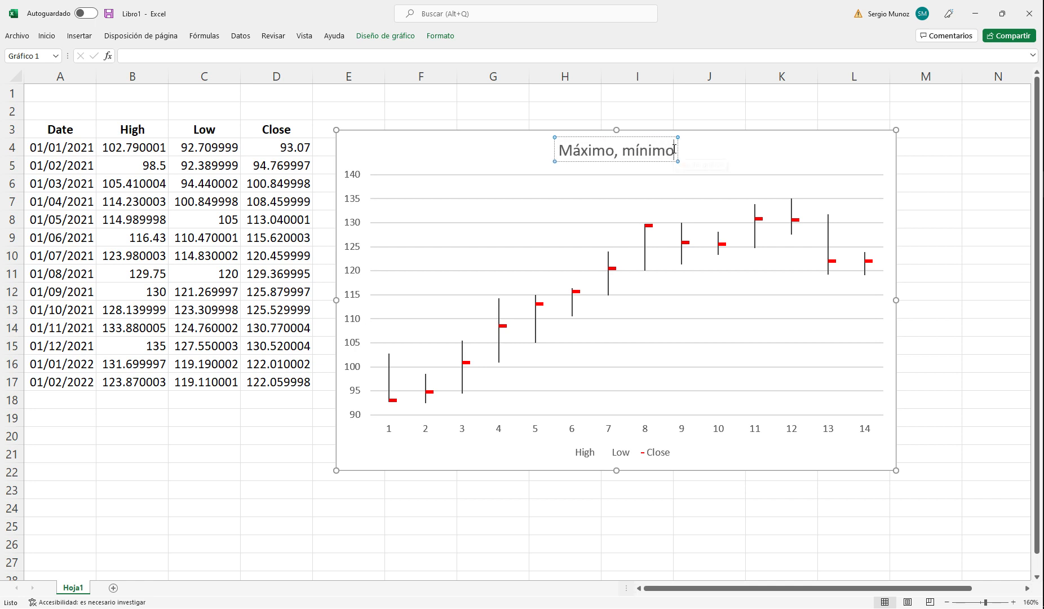
type(" y cierre")
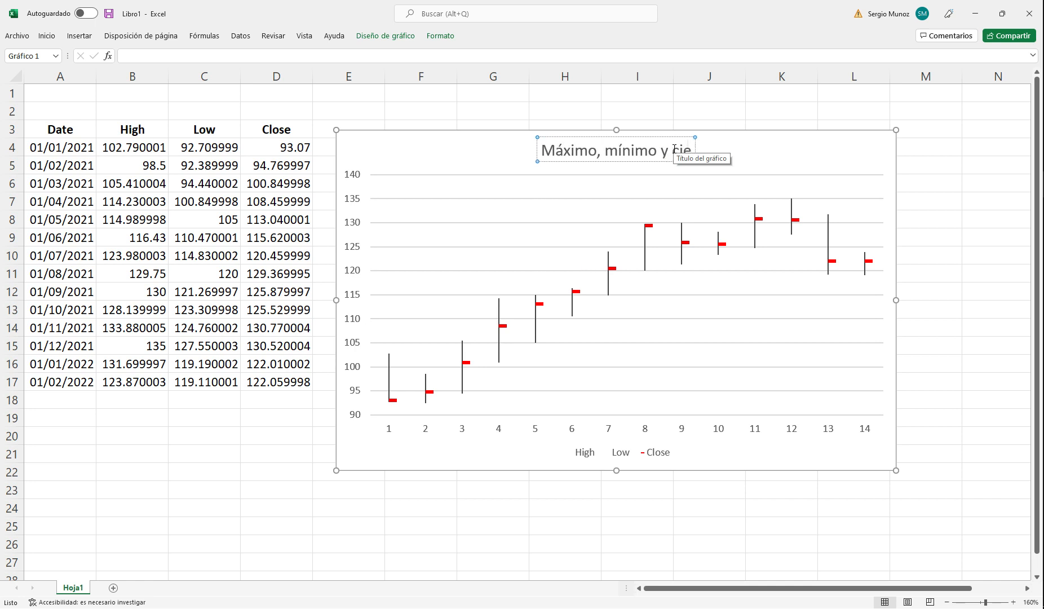
left_click(800, 144)
left_click_drag(771, 130, 760, 116)
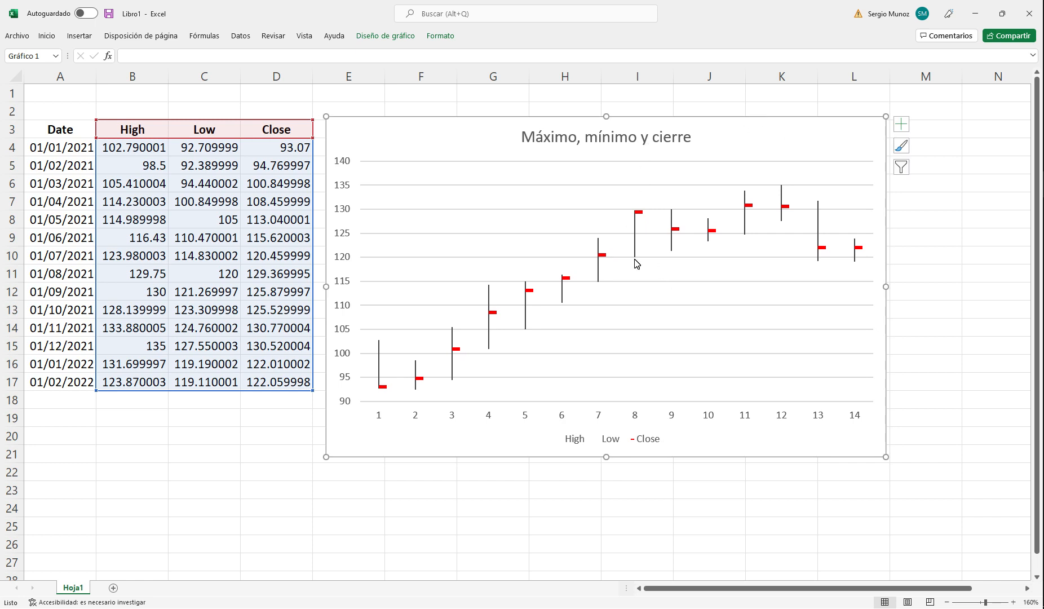
Step: Compare the high, low and close values for August and September 2021 in the table with their points on the chart
mouse_move(640, 263)
mouse_move(637, 212)
left_click(201, 296)
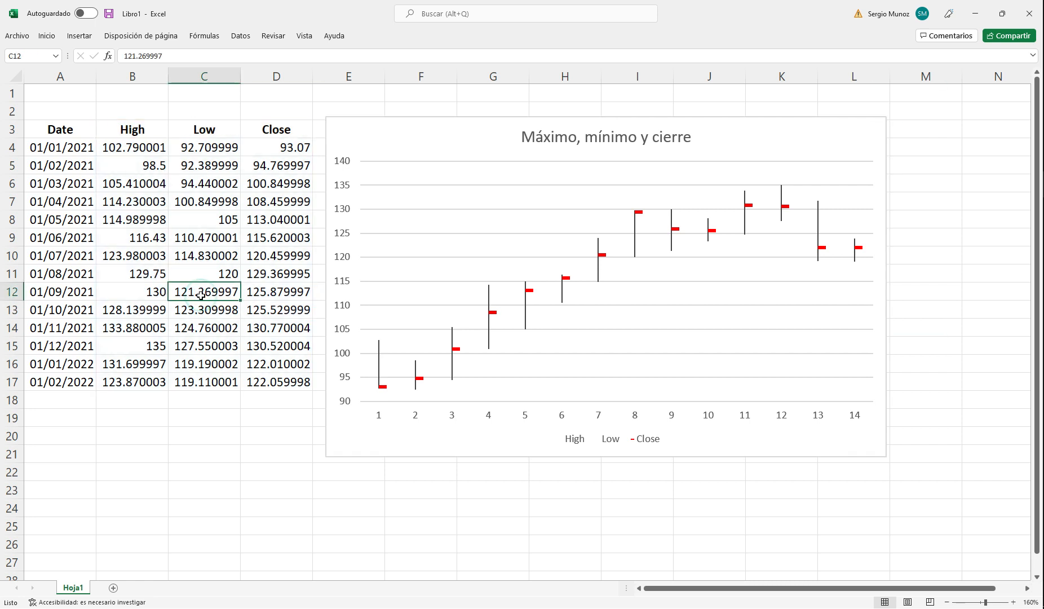
left_click(151, 296)
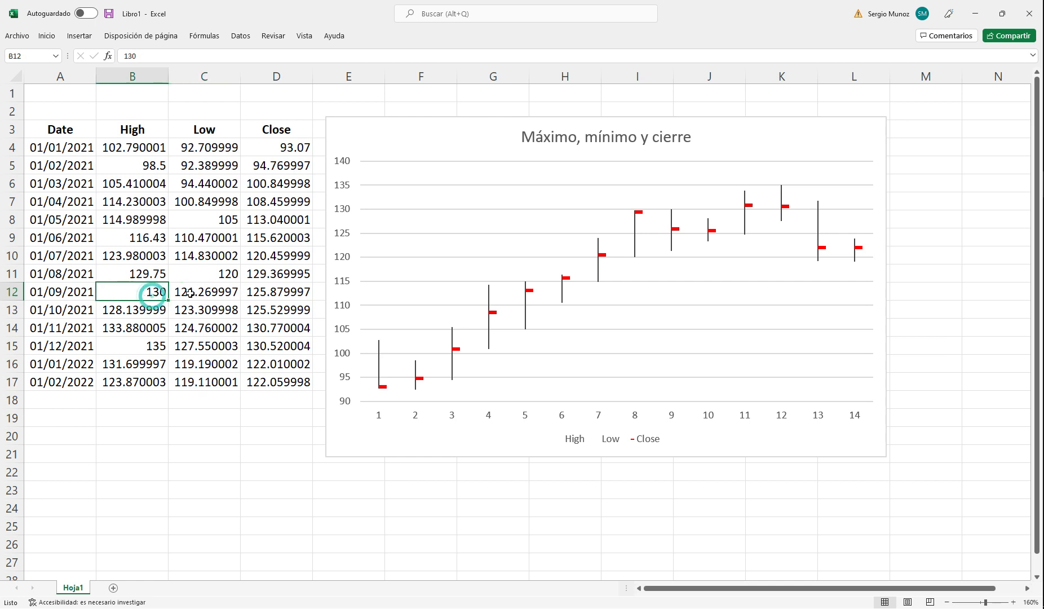
left_click(264, 292)
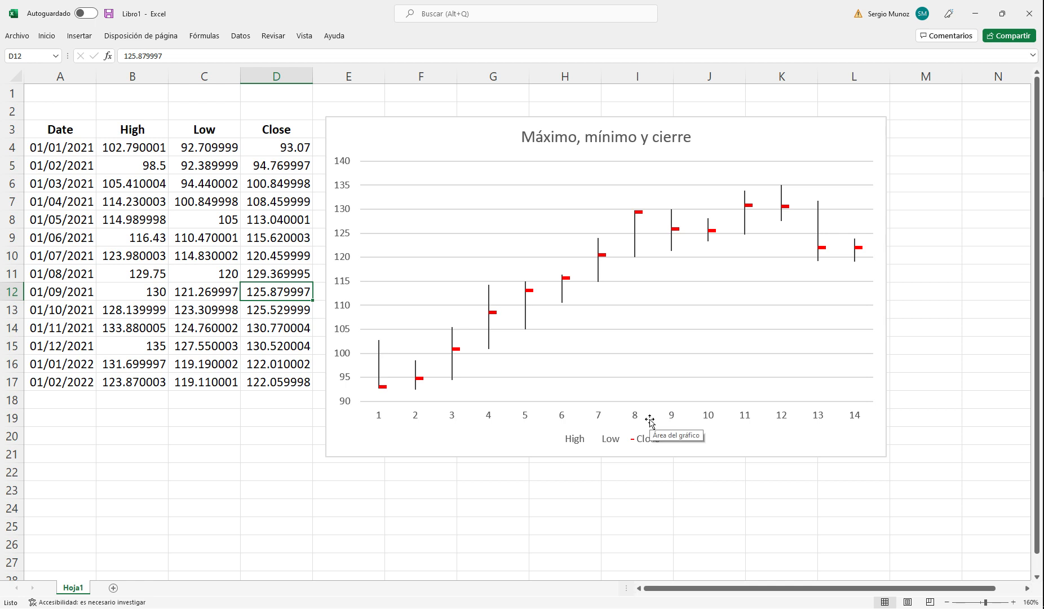
left_click(147, 275)
left_click(275, 273)
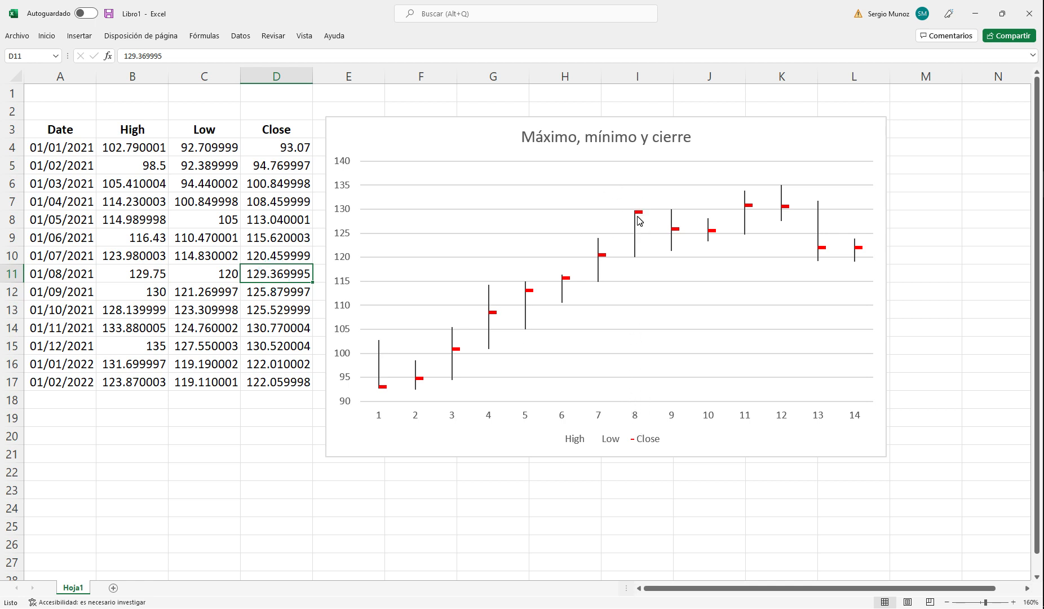
left_click(135, 275)
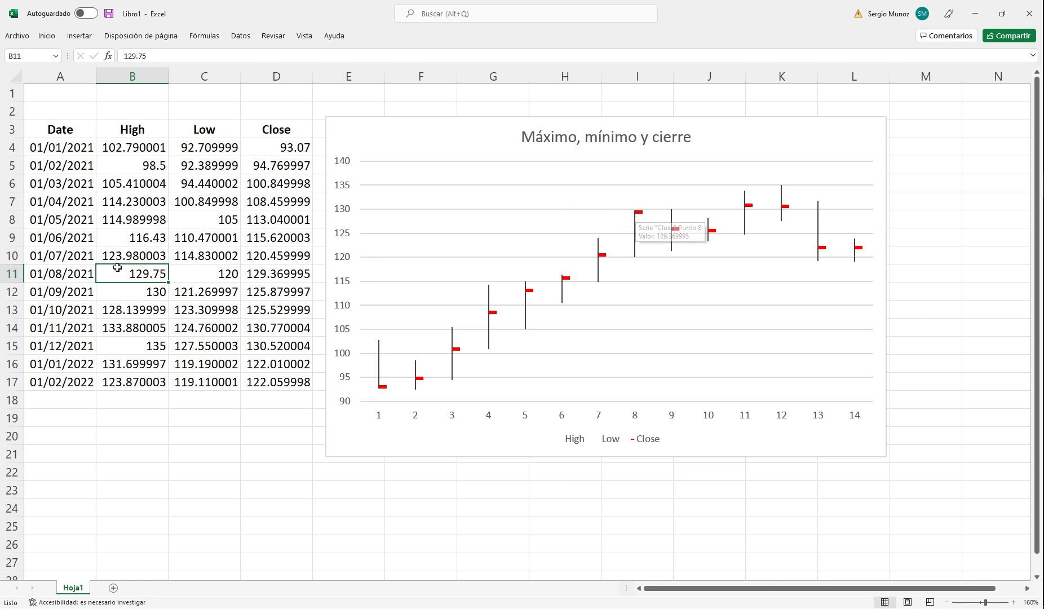
left_click(277, 277)
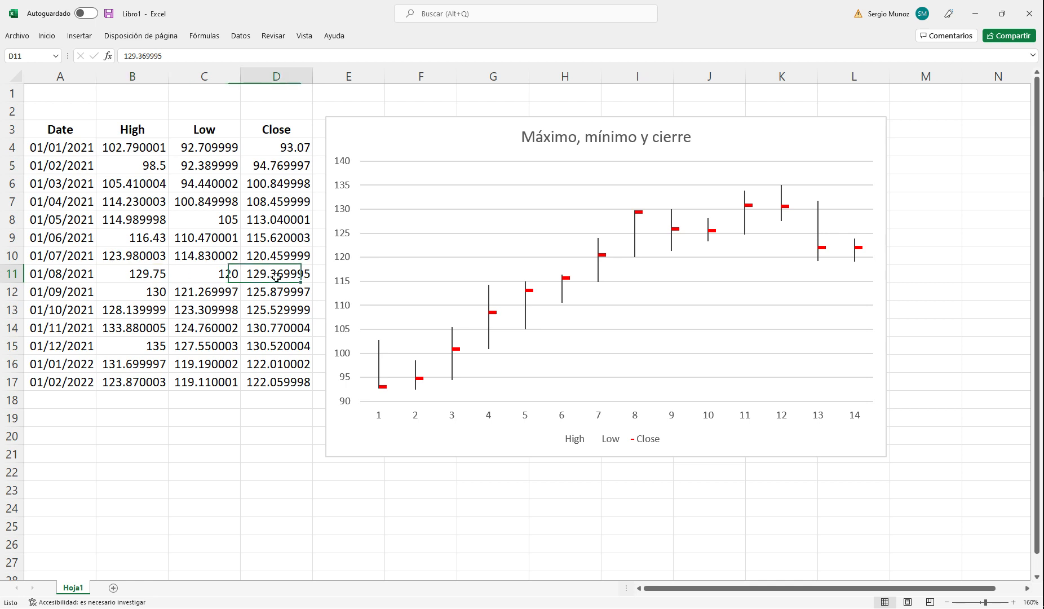
Step: Highlight the August 2021 high in B11 and close in D11 with a yellow fill
left_click(135, 273)
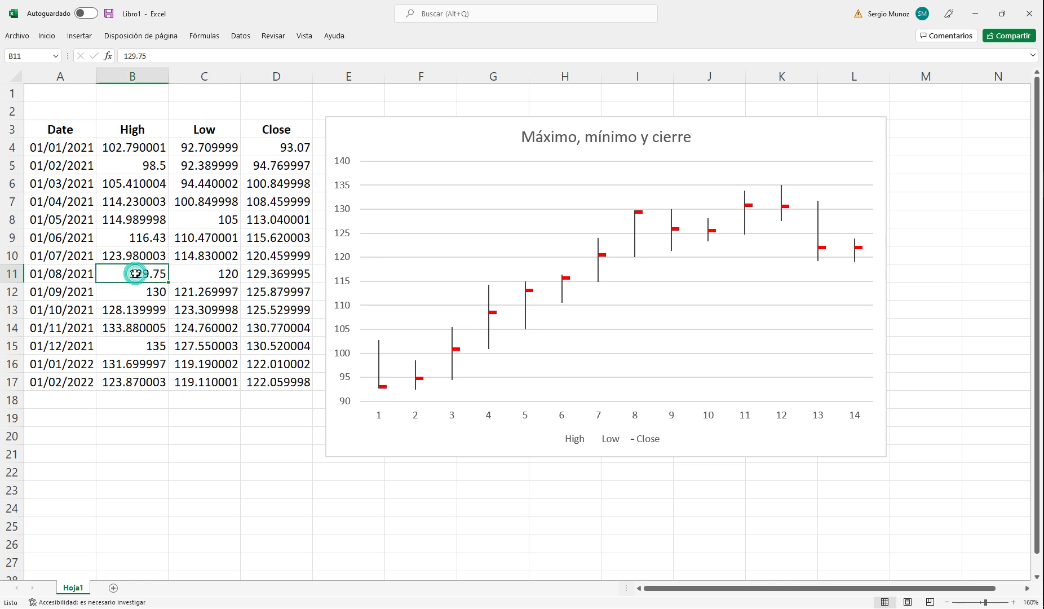
left_click(46, 38)
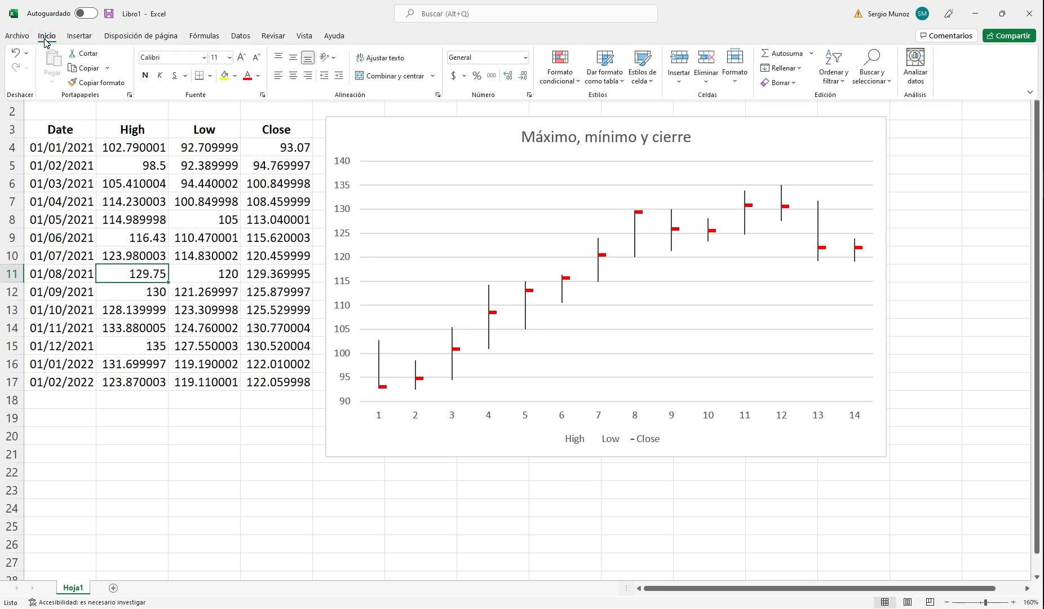
left_click(224, 75)
left_click(274, 274)
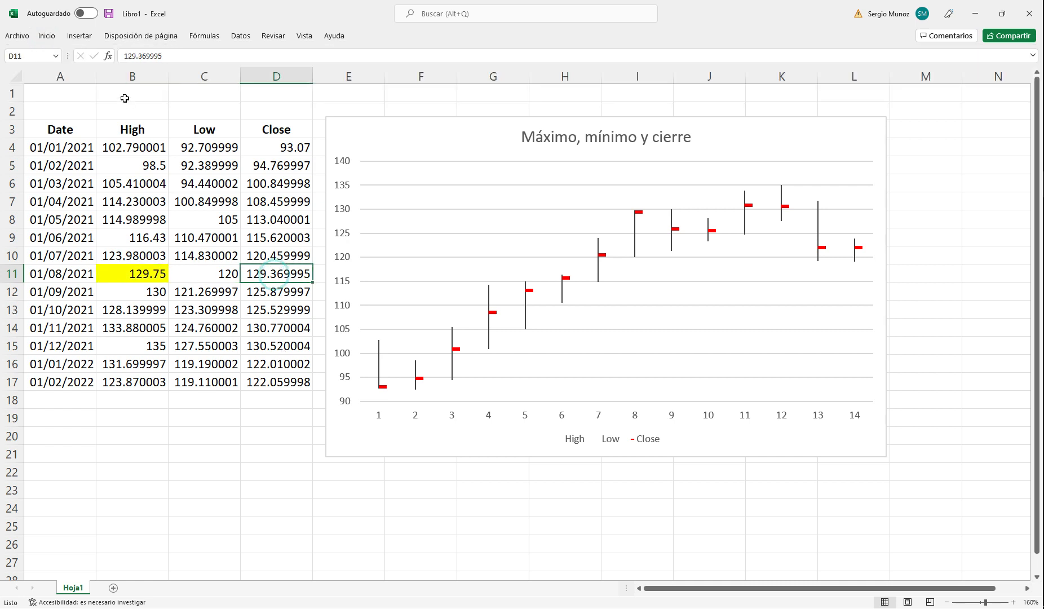
left_click(47, 36)
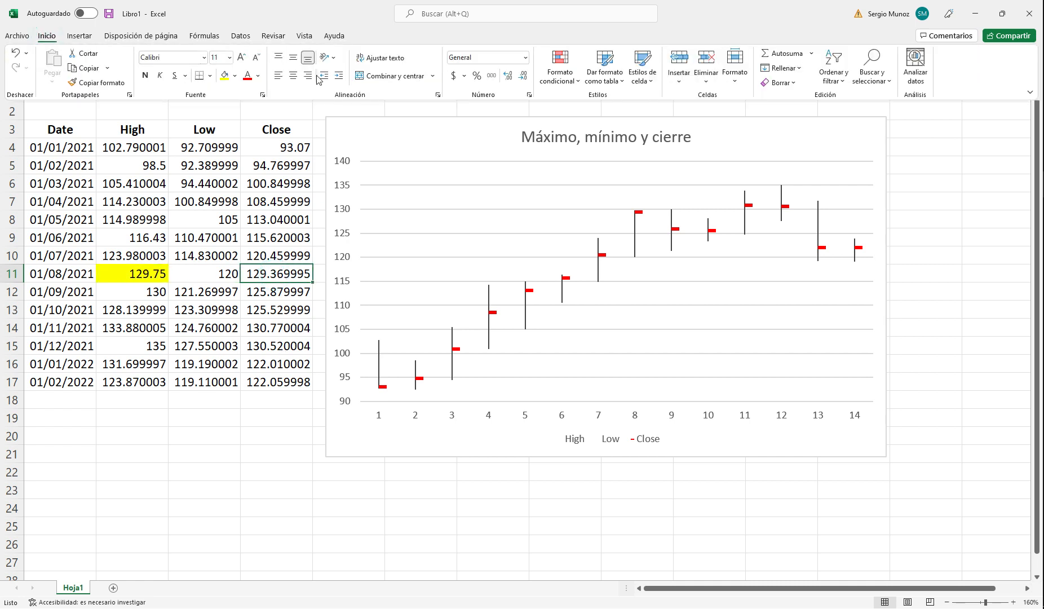
left_click(225, 76)
Step: Examine the closing marks within the monthly high-low ranges on the chart, checking points 4, 7, 8, 9 and 13
left_click(301, 293)
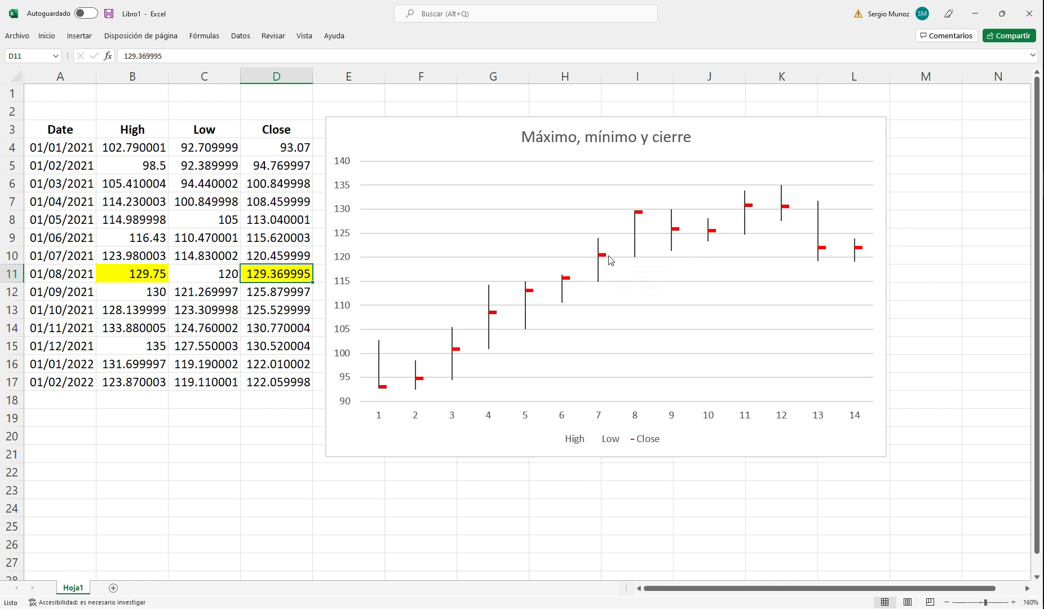
mouse_move(602, 260)
mouse_move(641, 217)
mouse_move(674, 233)
left_click(267, 292)
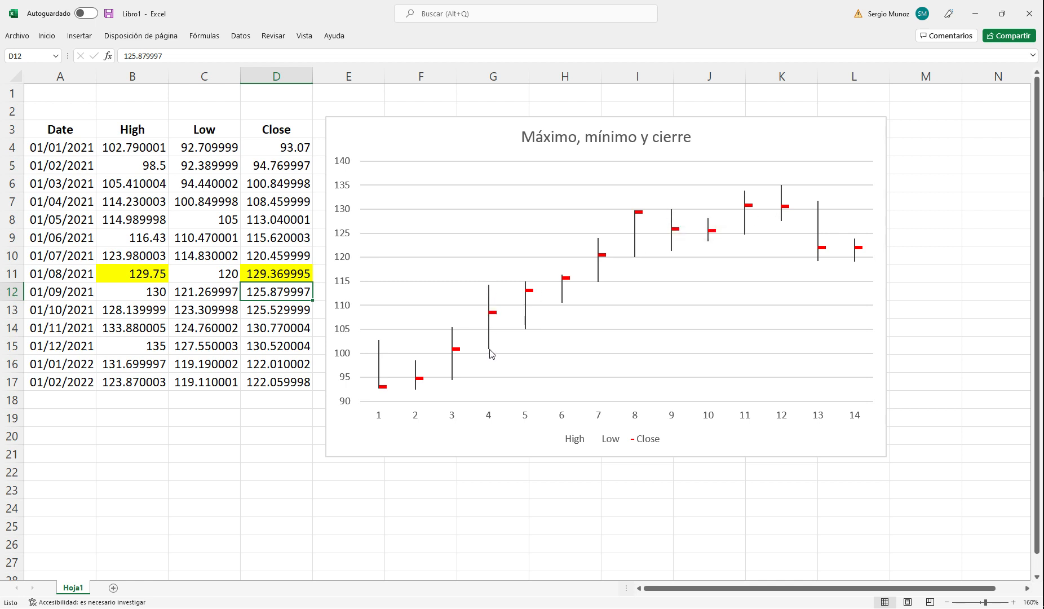
mouse_move(490, 353)
left_click(671, 250)
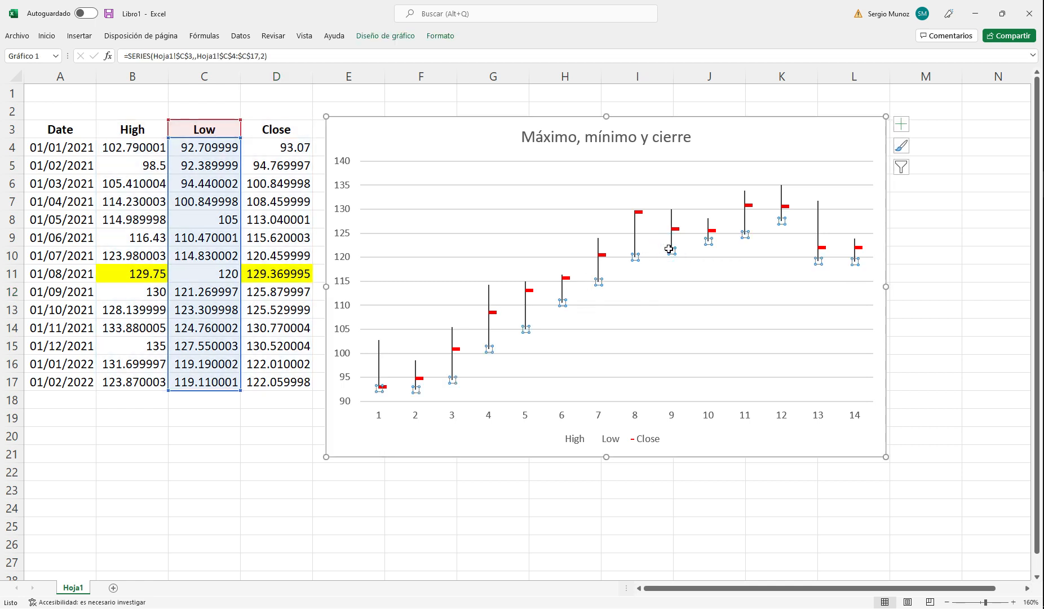
left_click(803, 124)
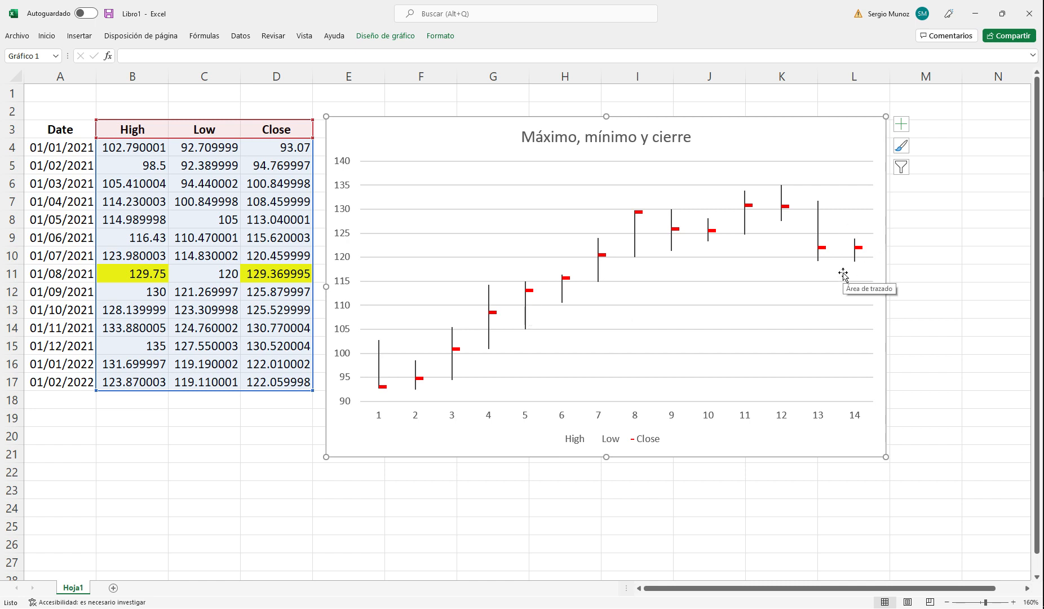
mouse_move(822, 251)
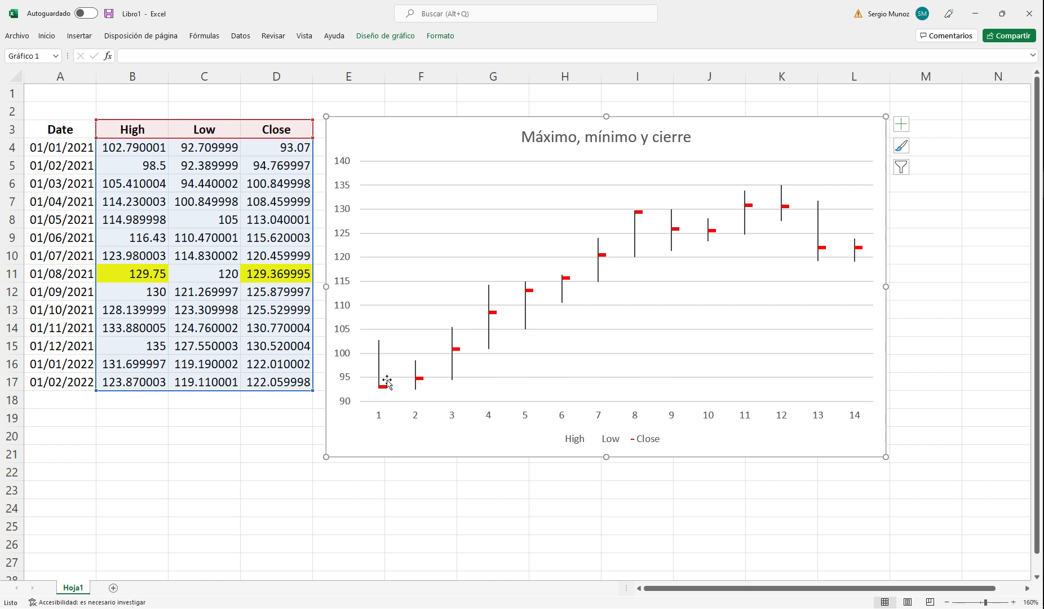
Step: Move the high-low-close chart slightly up and to the right, and add a new worksheet to the workbook
mouse_move(377, 395)
mouse_move(445, 128)
left_mouse_down()
mouse_move(458, 128)
mouse_move(449, 119)
left_mouse_up()
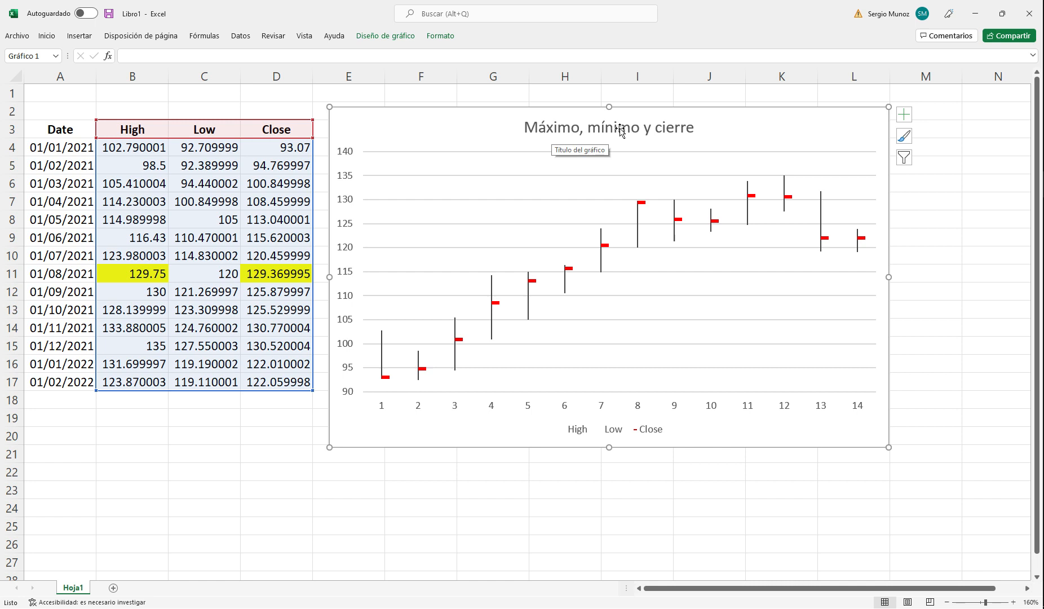
left_click(114, 588)
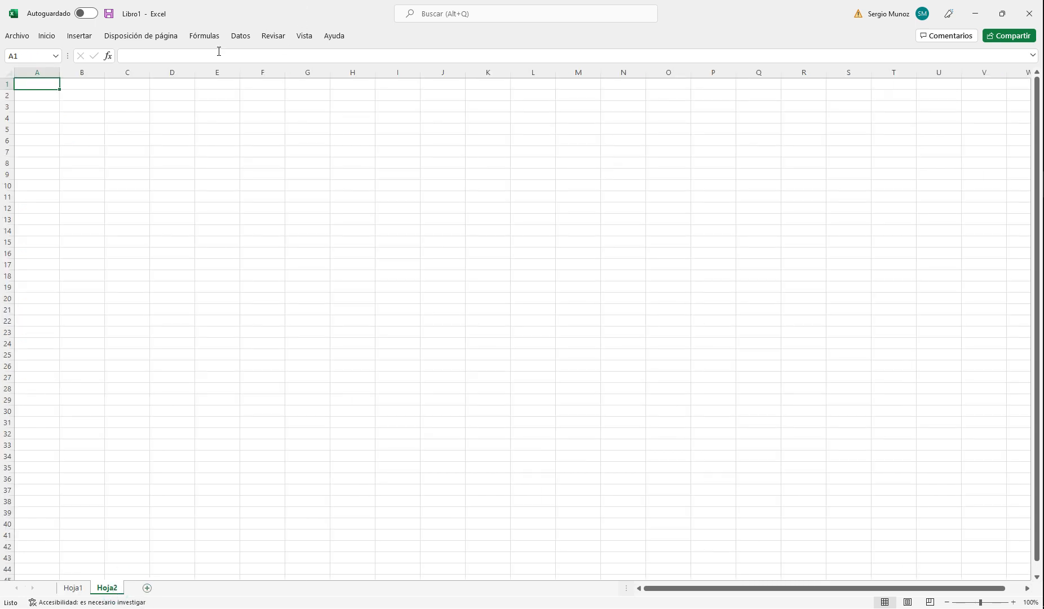
Step: Review the available stock chart types, including the data requirements of the open-high-low-close type
left_click(240, 36)
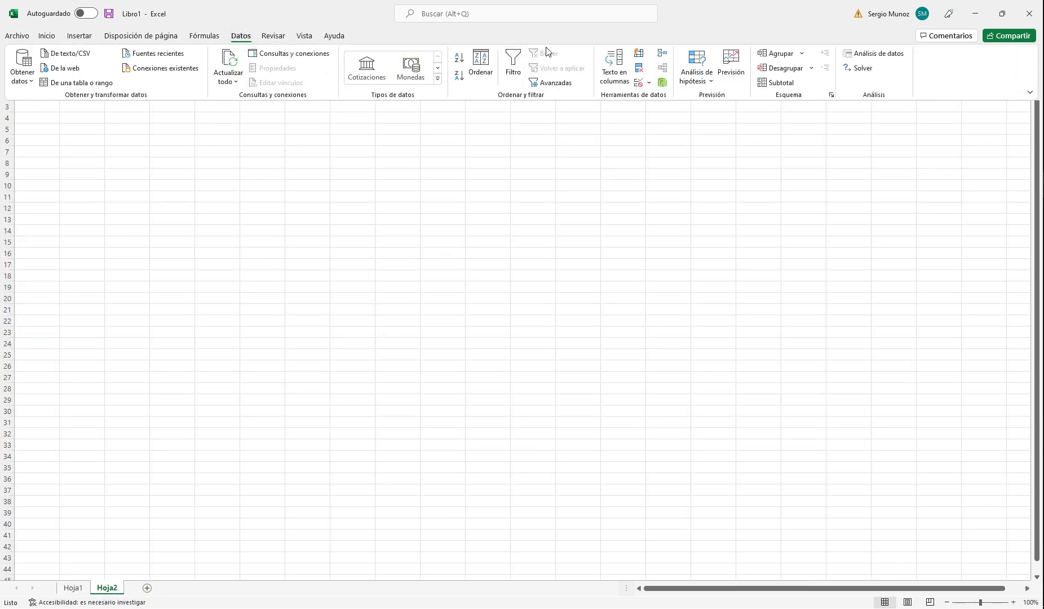
left_click(79, 36)
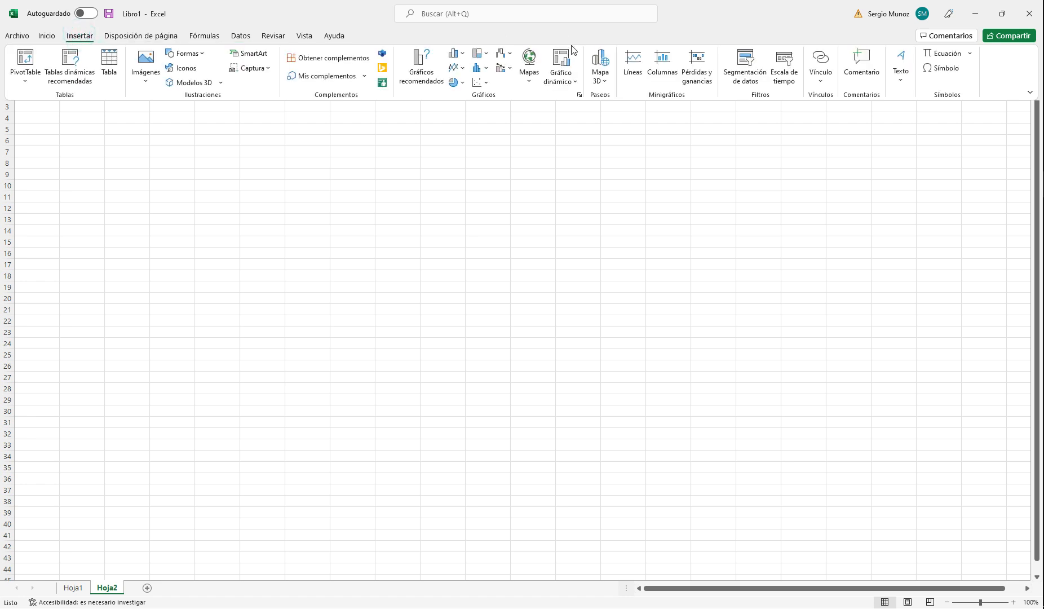
left_click(509, 54)
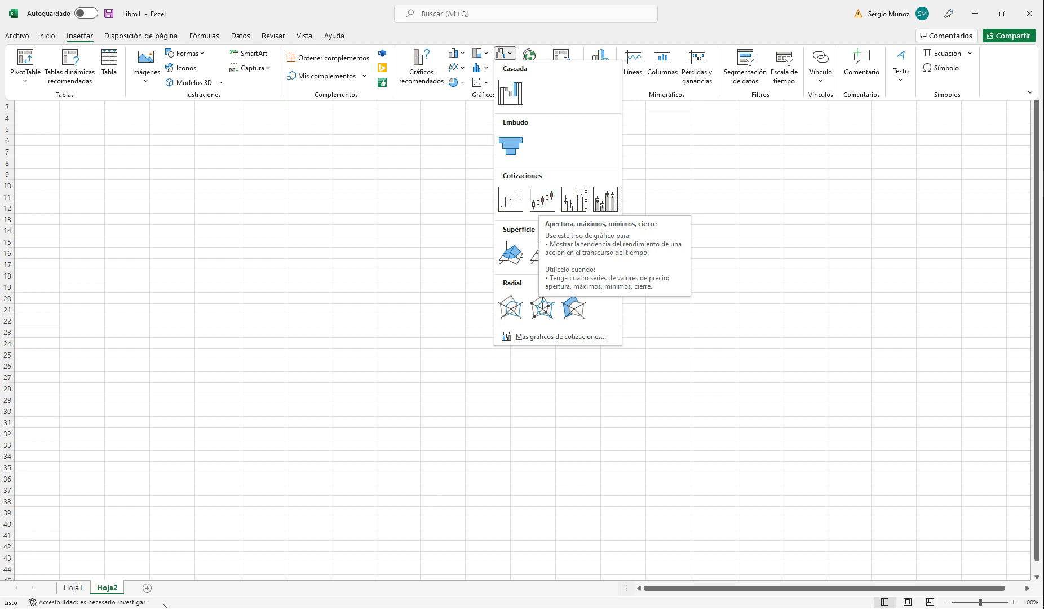
left_click(71, 591)
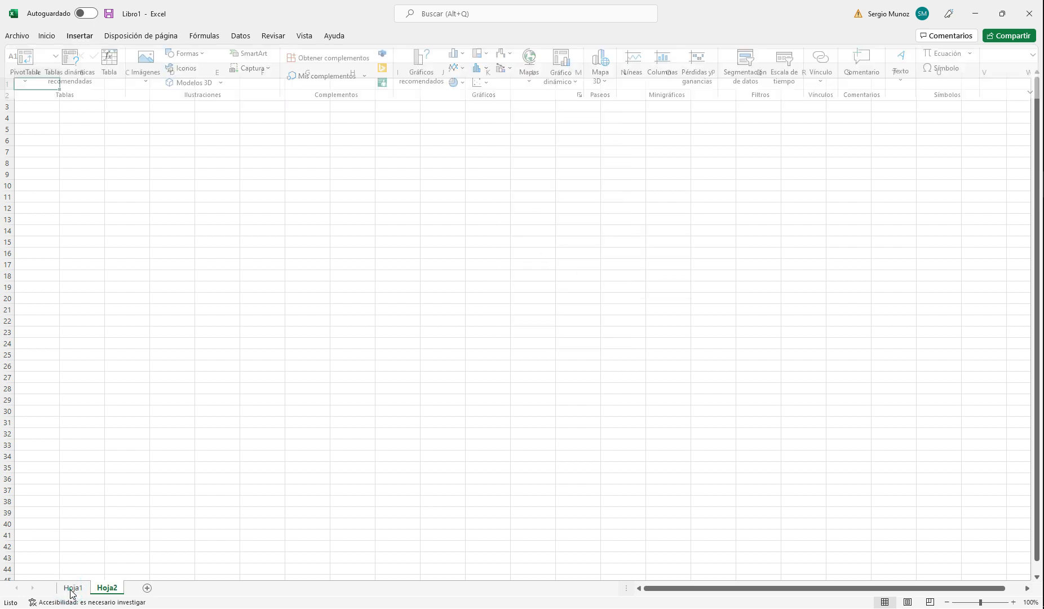
Step: Copy the Date, High, Low and Close table from Hoja1 into Hoja2 starting at cell A5
left_click(72, 590)
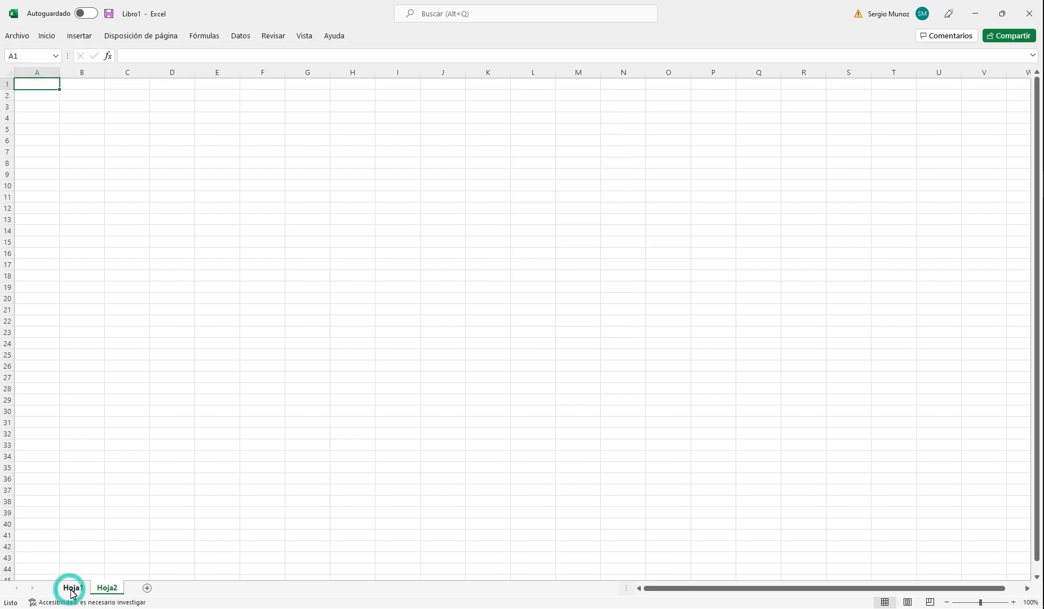
left_click_drag(79, 138, 273, 382)
key("ctrl+c")
left_click(105, 588)
left_click(40, 128)
key("ctrl+v")
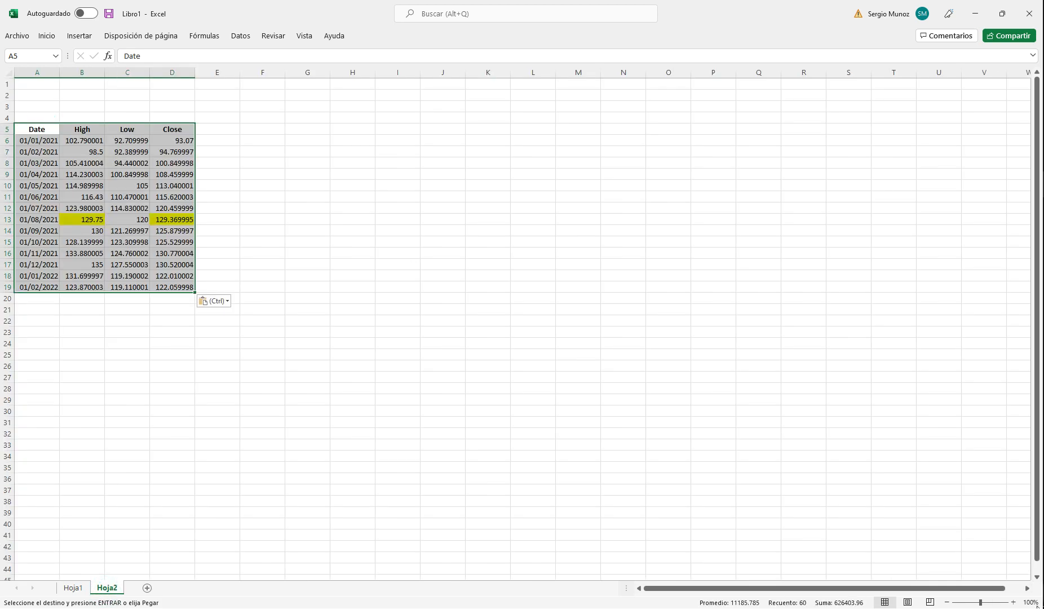
Step: Remove the yellow fill from the August 2021 values in B13:D13 of the table on Hoja2
left_click(1013, 602)
left_click(1013, 602)
left_click(1013, 602)
left_click(1013, 602)
left_click(1012, 602)
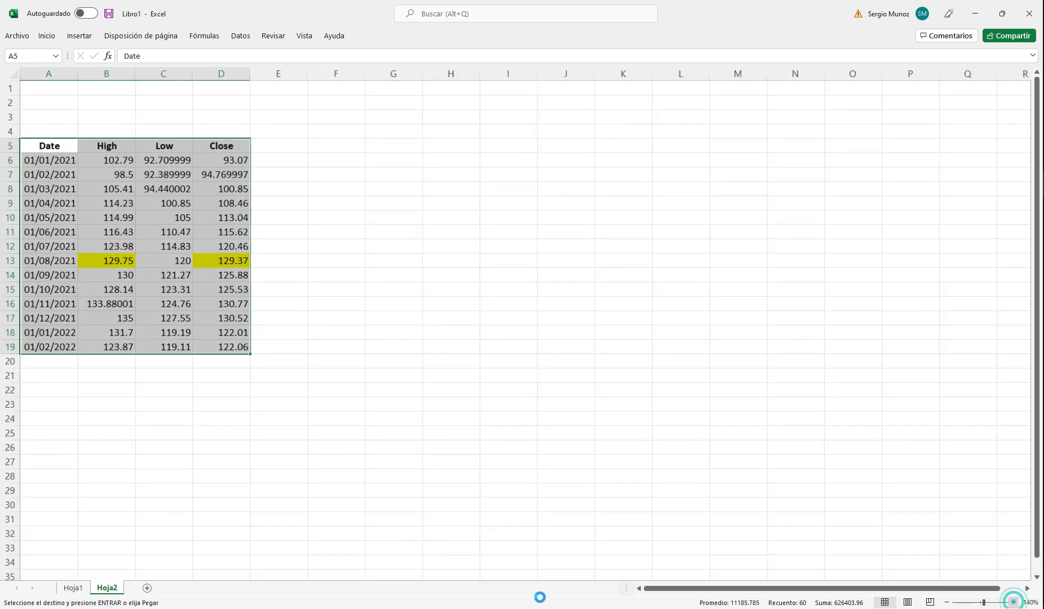
left_click(73, 591)
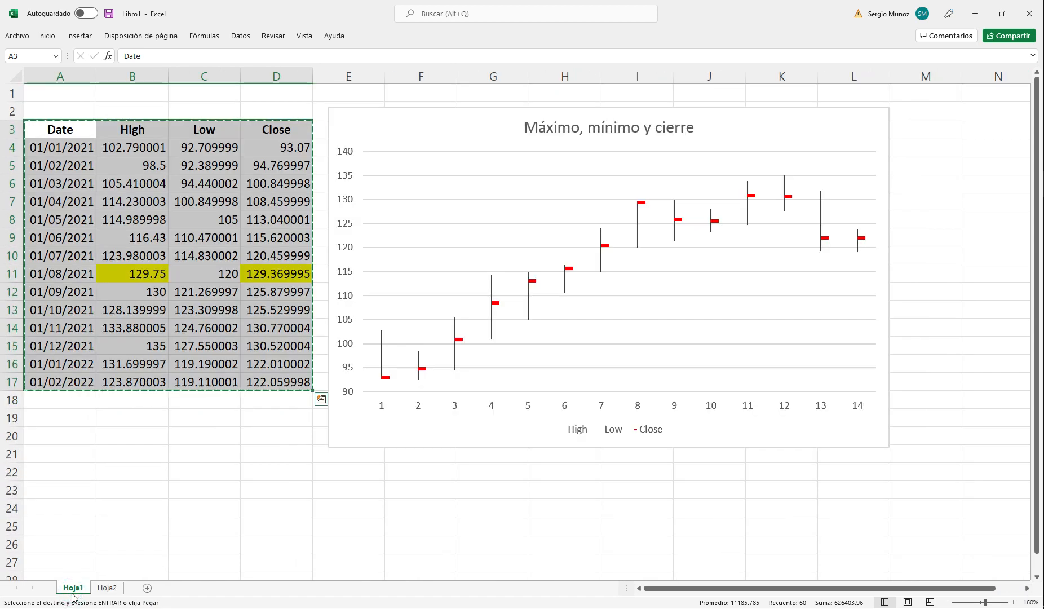
left_click(106, 588)
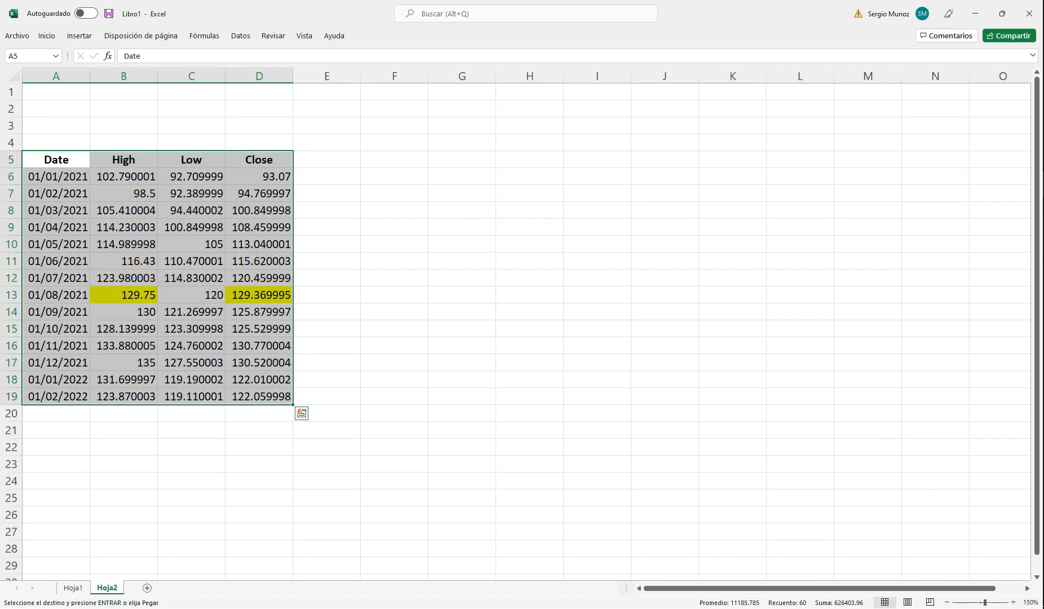
left_click(1013, 602)
left_click(345, 213)
left_click(149, 307)
left_click_drag(150, 308, 262, 309)
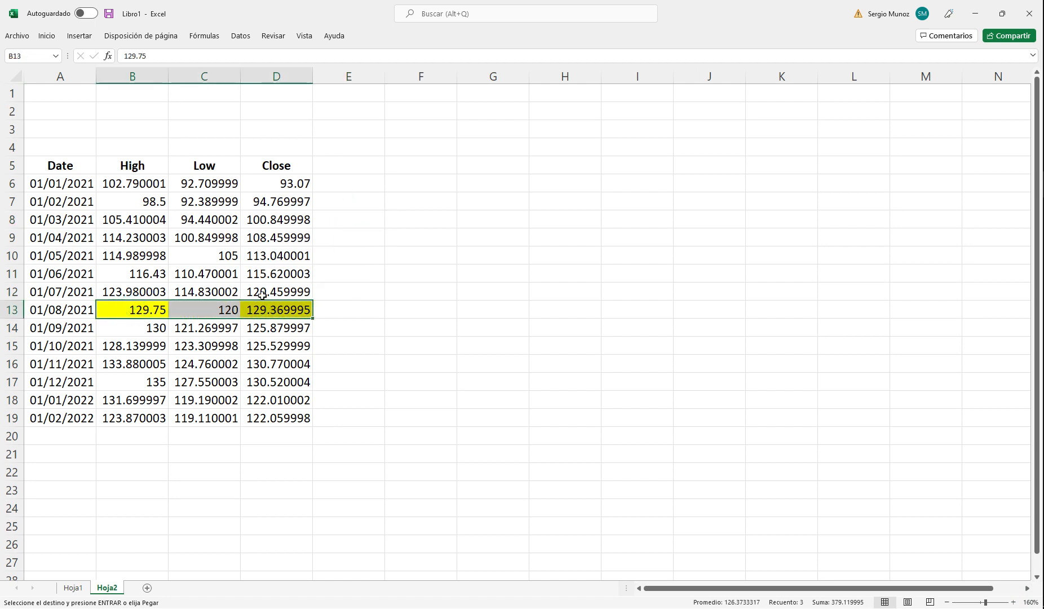
left_click(47, 36)
left_click(225, 75)
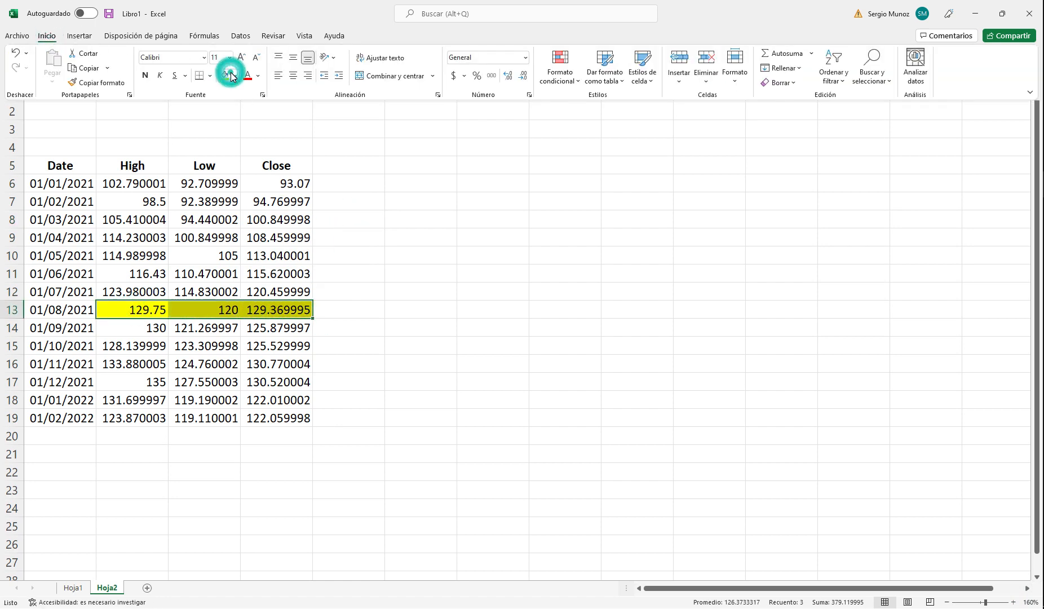
left_click(235, 75)
left_click(260, 202)
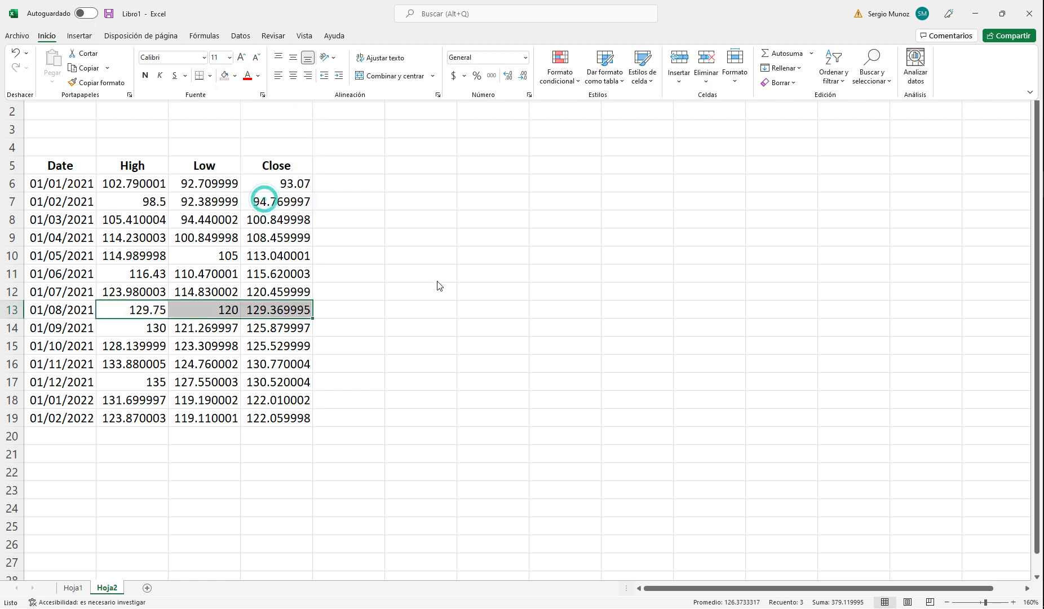
Step: Insert a blank column between the Date and High columns on Hoja2
left_click(132, 76)
right_click(133, 76)
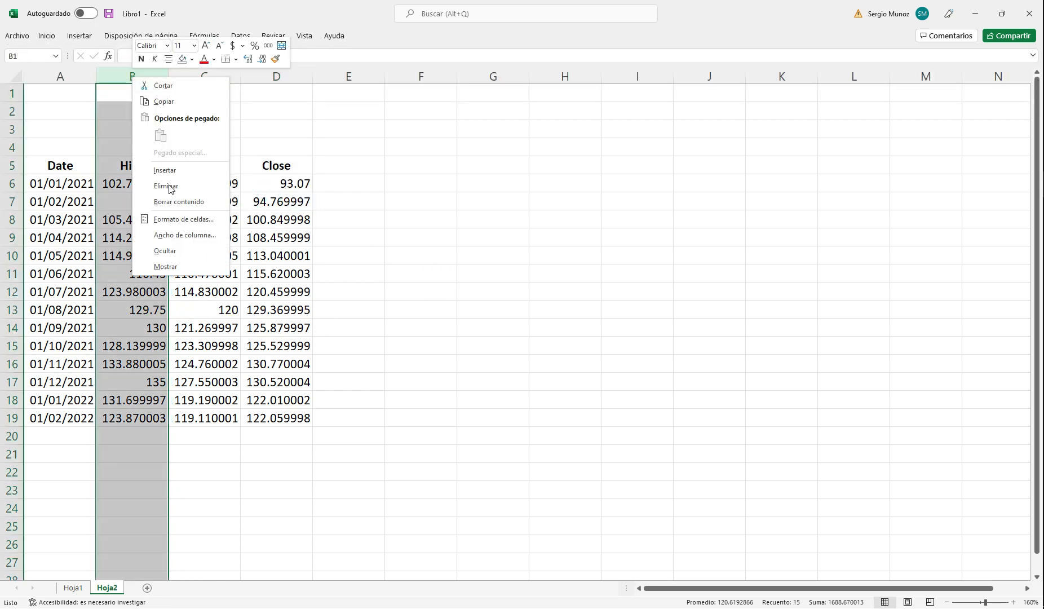
left_click(165, 169)
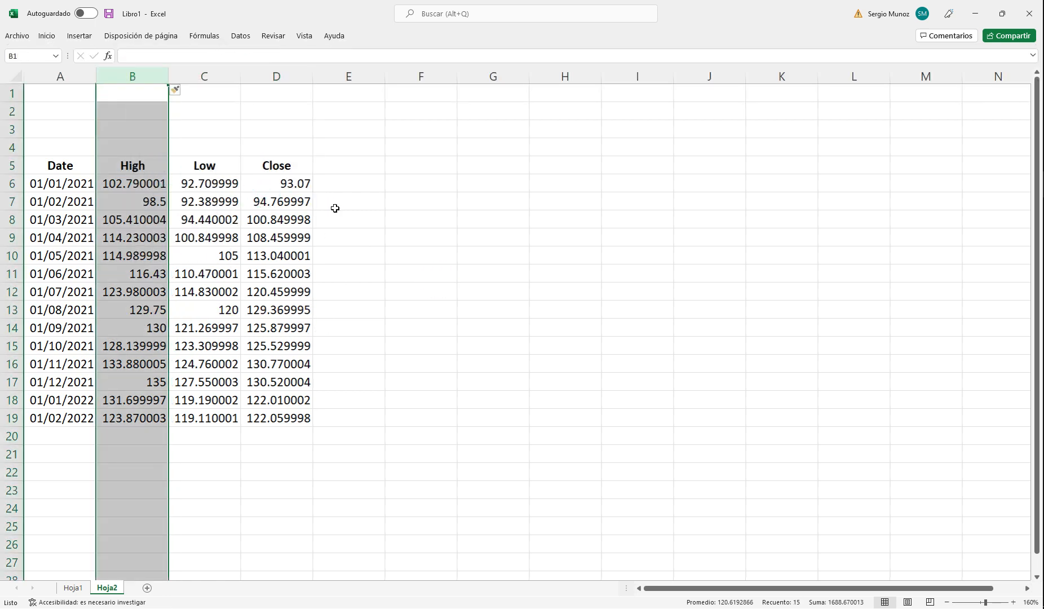
left_click(441, 206)
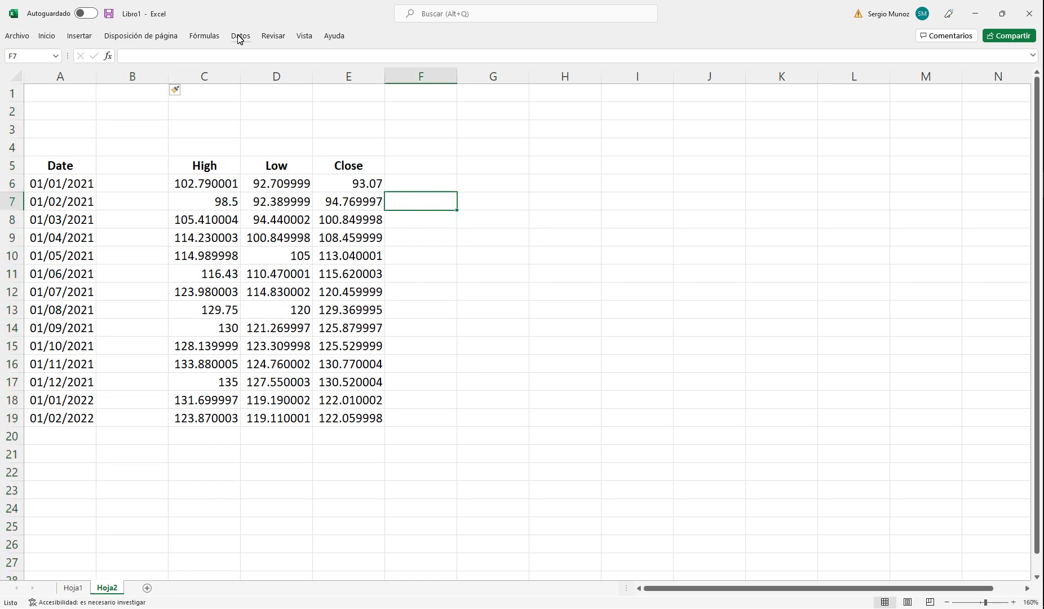
Step: Copy the Open column B1:B15 from AC.MX.csv into the blank column of Hoja2 in Libro1, starting at B5
left_click(80, 36)
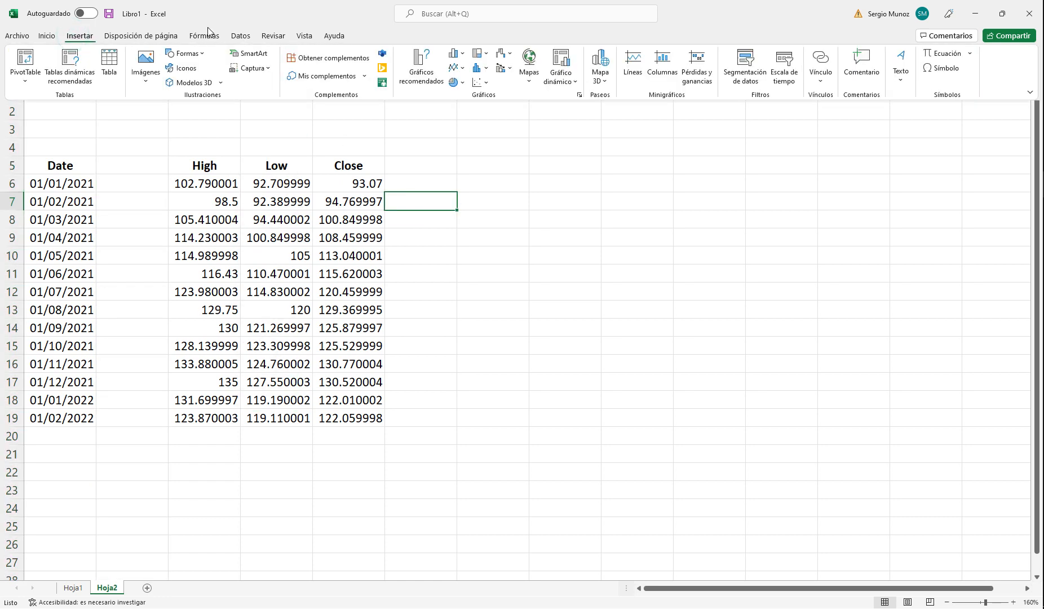
left_click(505, 53)
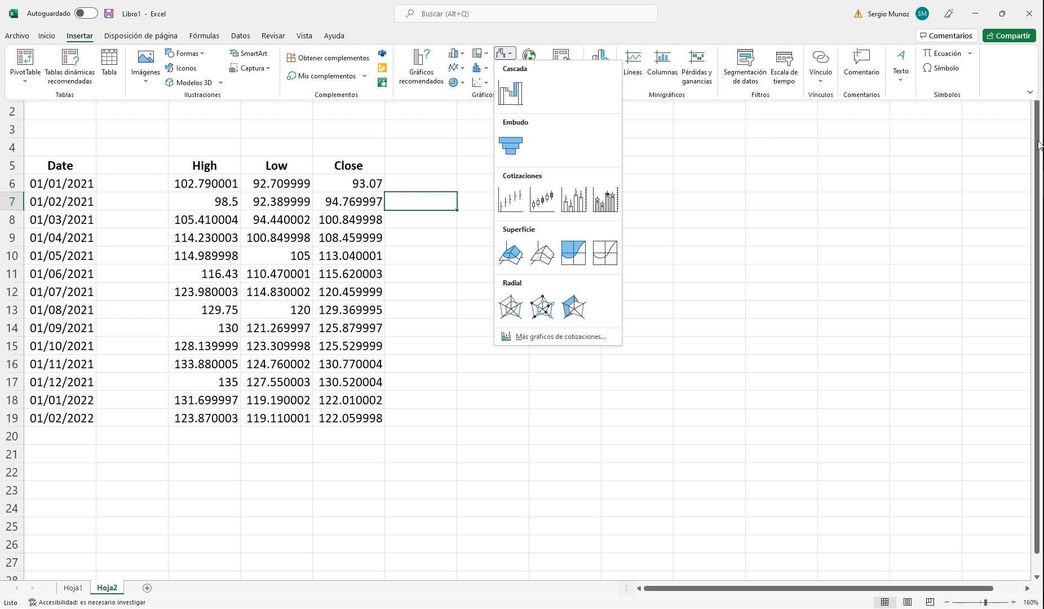
mouse_move(1042, 186)
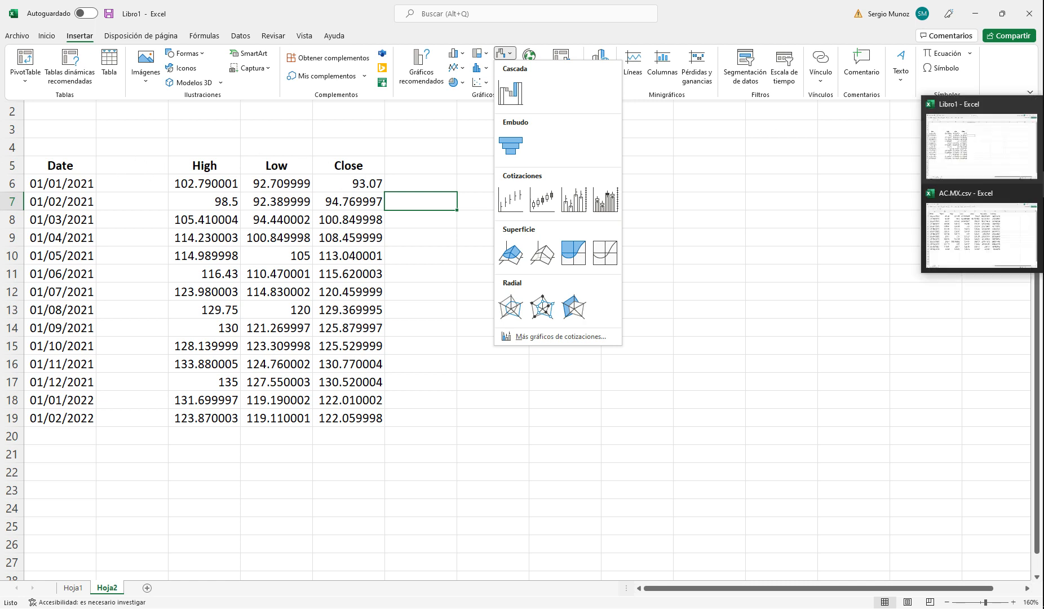
left_click(964, 226)
left_click_drag(172, 105, 168, 429)
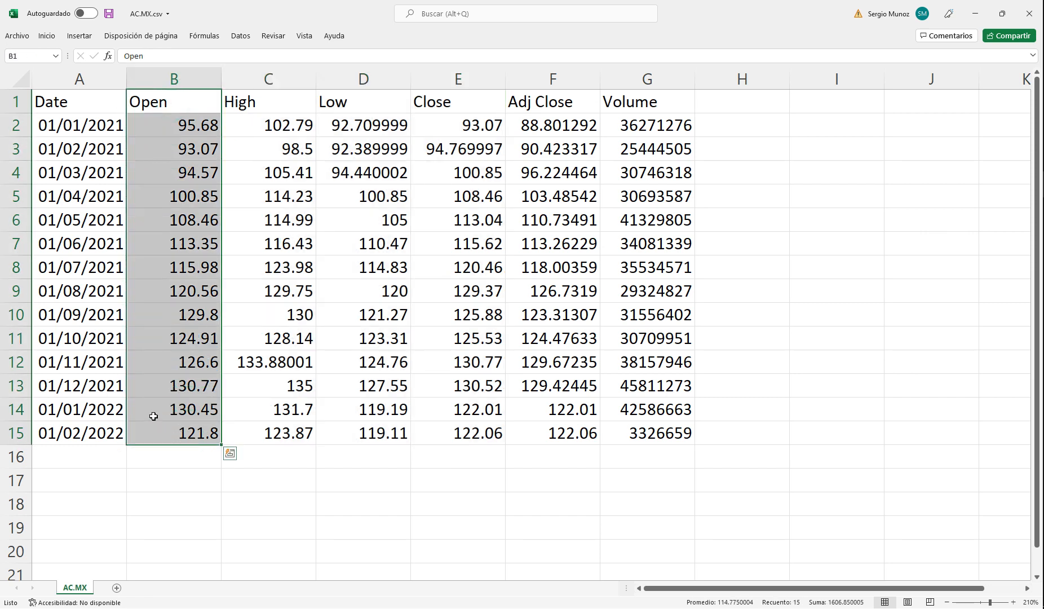
key("ctrl+c")
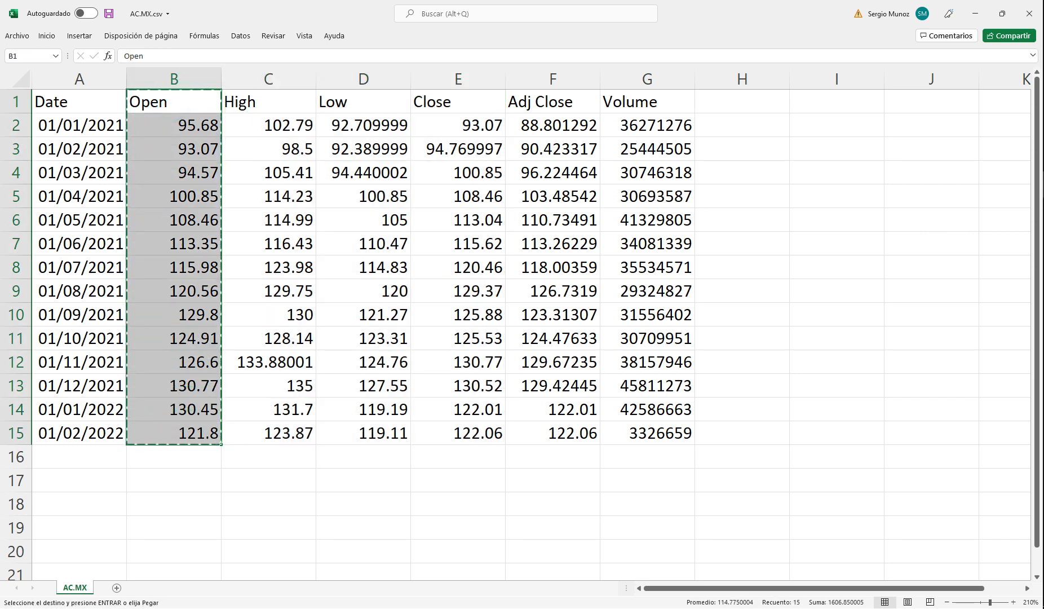
left_click(1043, 184)
left_click(945, 159)
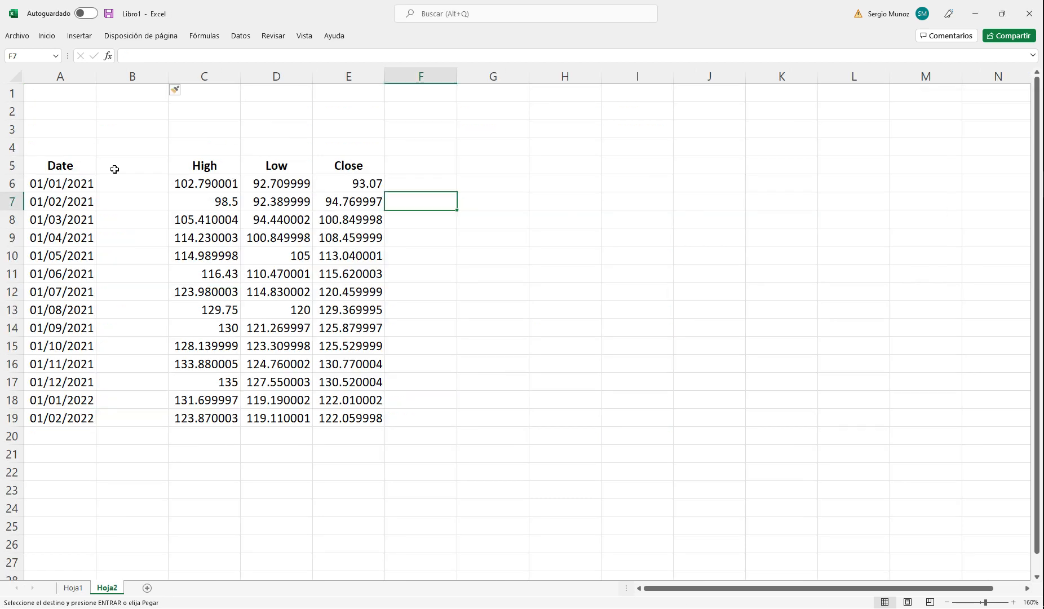
left_click(121, 168)
key("ctrl+v")
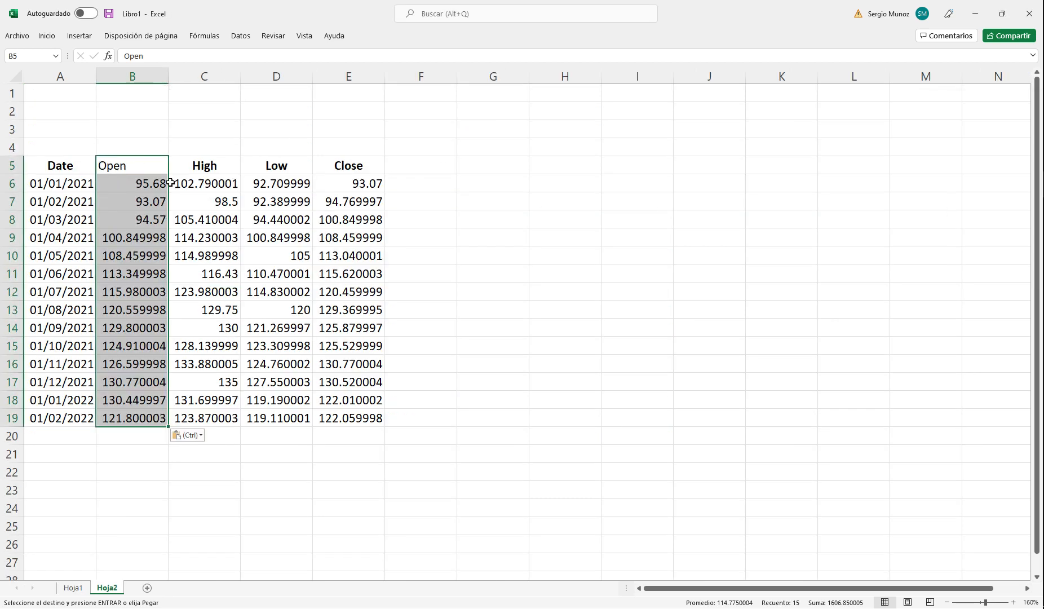
Step: Make the Open header in B5 bold and centered like the other column headers
left_click(145, 163)
left_click(46, 35)
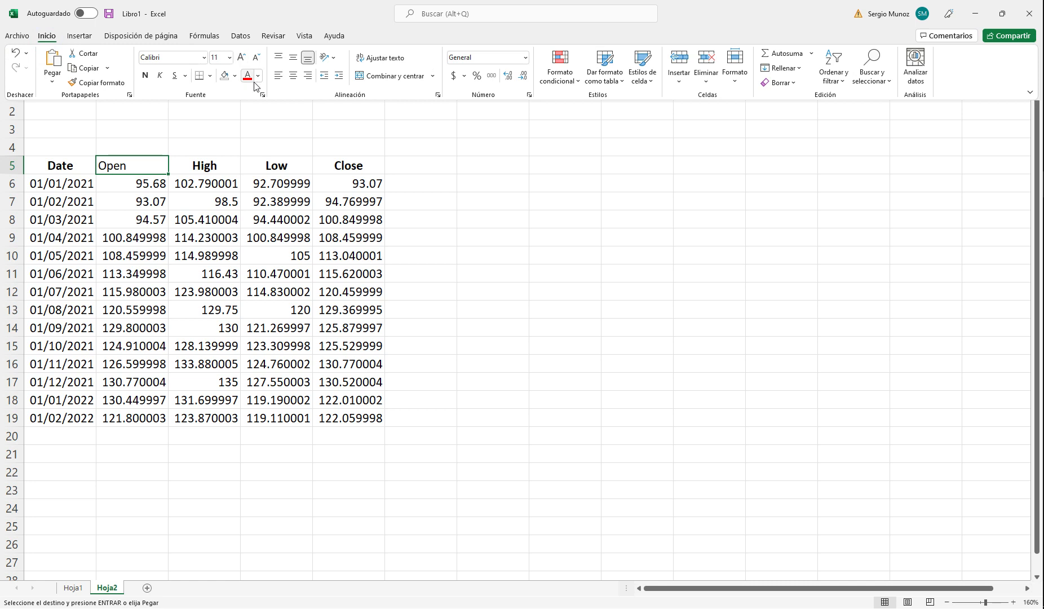
left_click(144, 75)
left_click(295, 77)
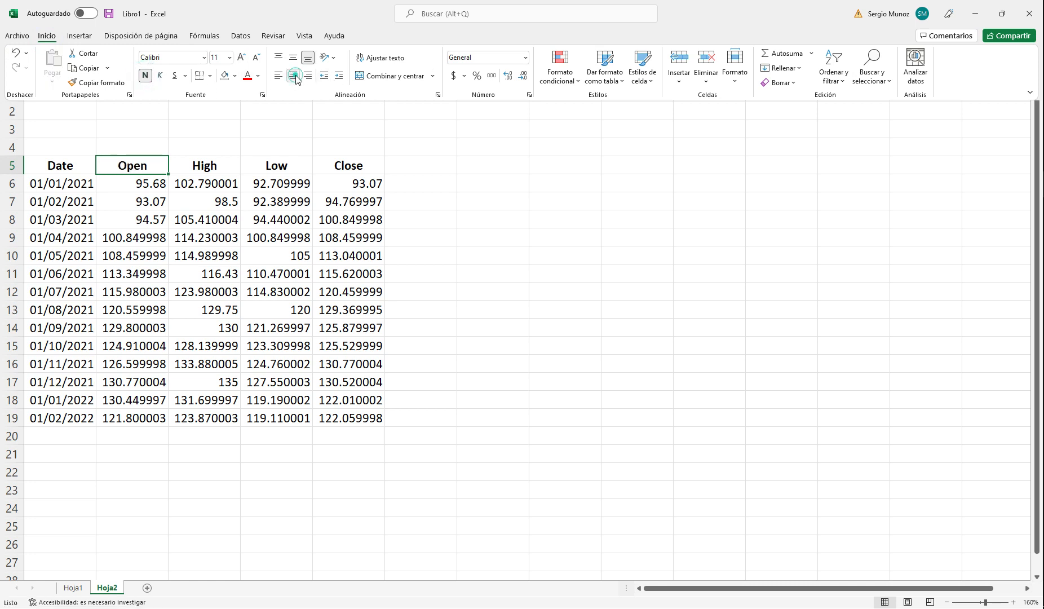
left_click(466, 270)
left_click(467, 272)
Step: Insert an open-high-low-close stock chart from B5:E19 and place it beside the table
left_click_drag(134, 167, 368, 423)
left_click(78, 36)
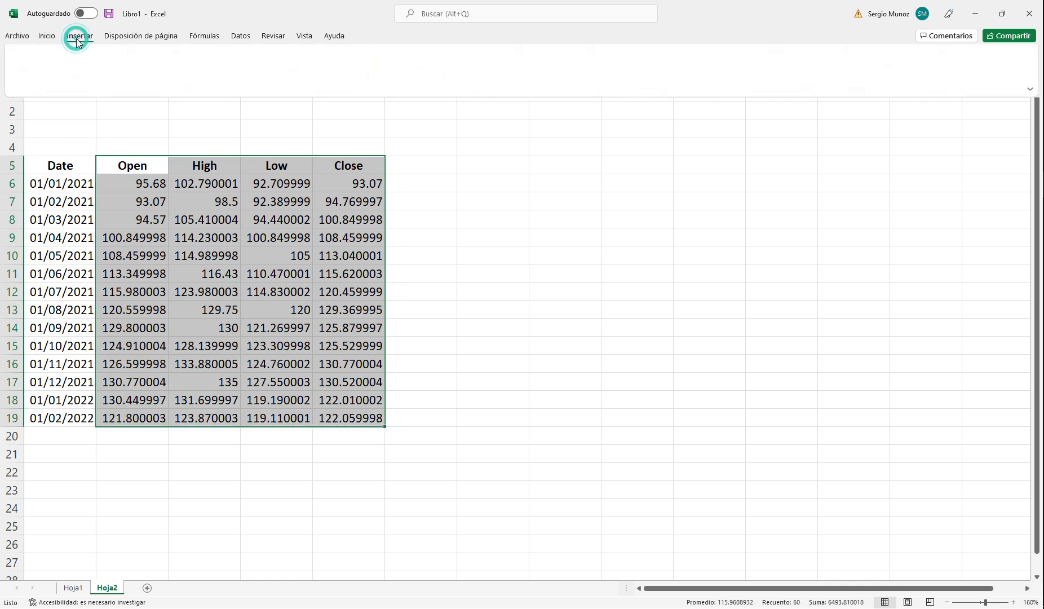
left_click(511, 56)
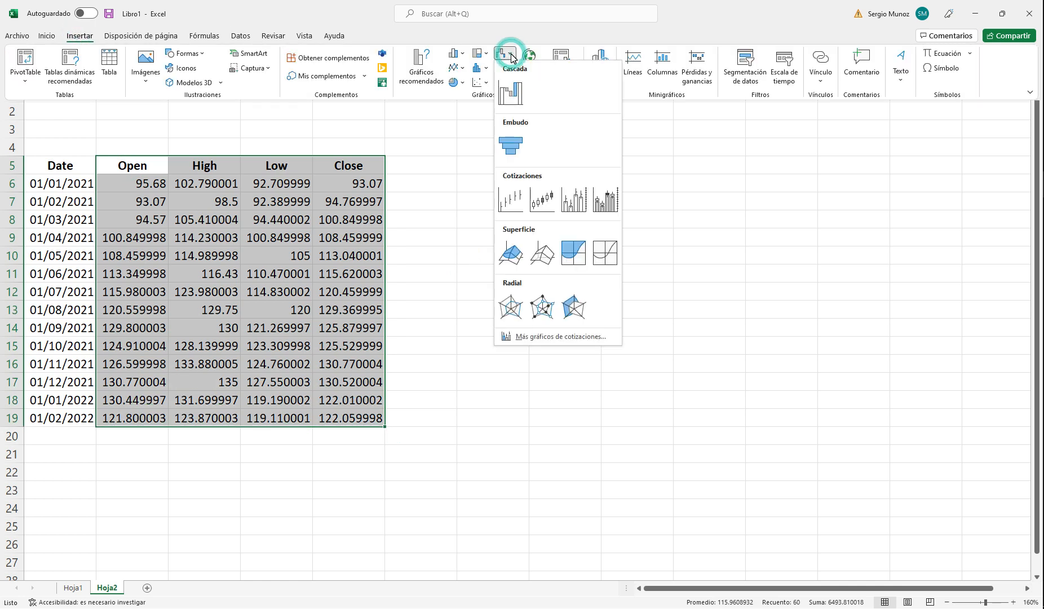
left_click(535, 207)
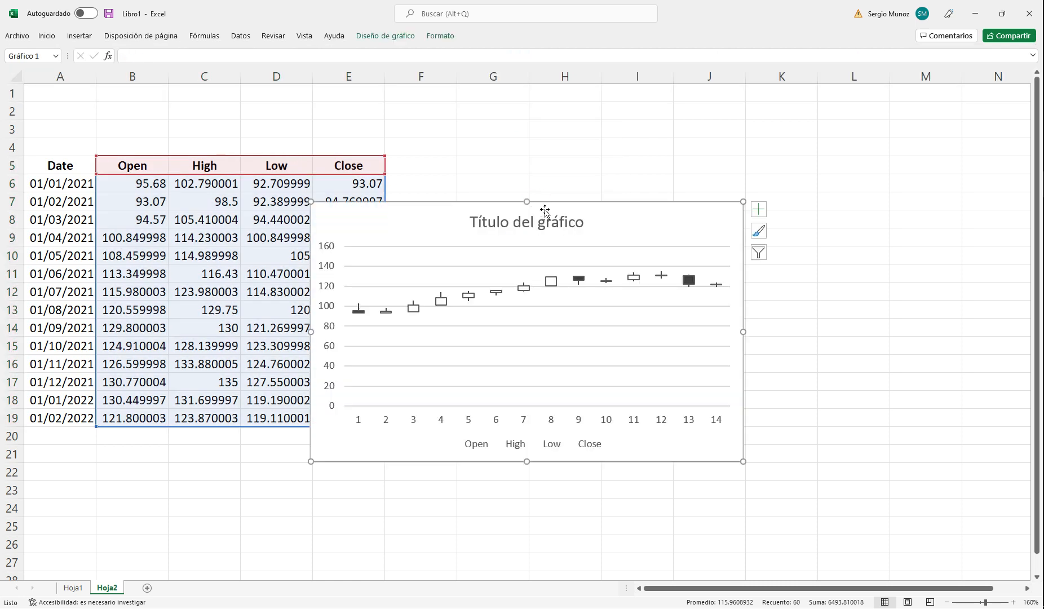
left_click_drag(613, 212, 725, 148)
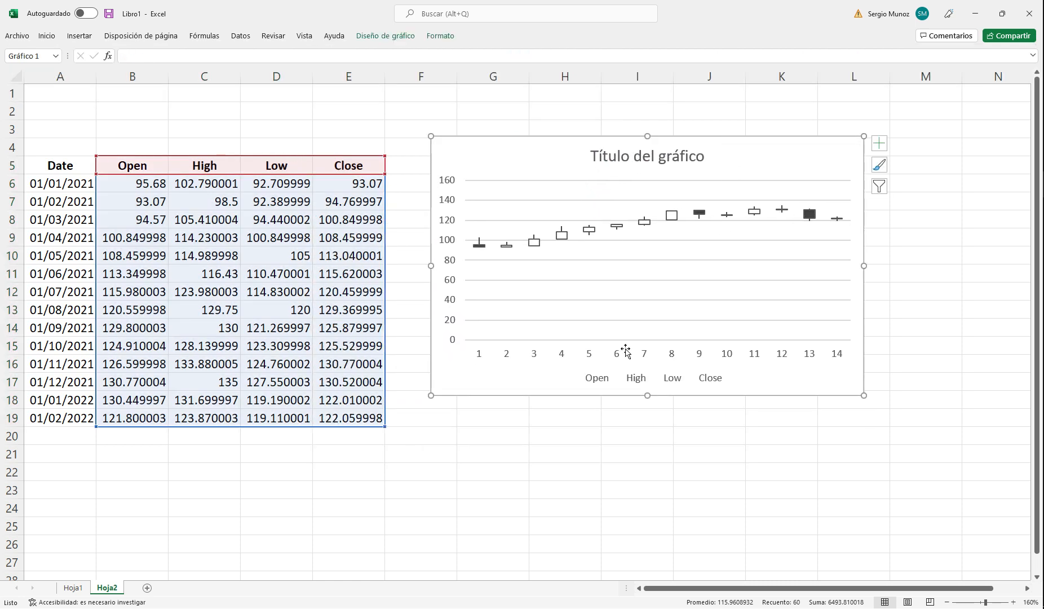
Step: Set the chart's vertical axis limits to a minimum of 90 and a maximum of 140
left_click(450, 302)
right_click(453, 303)
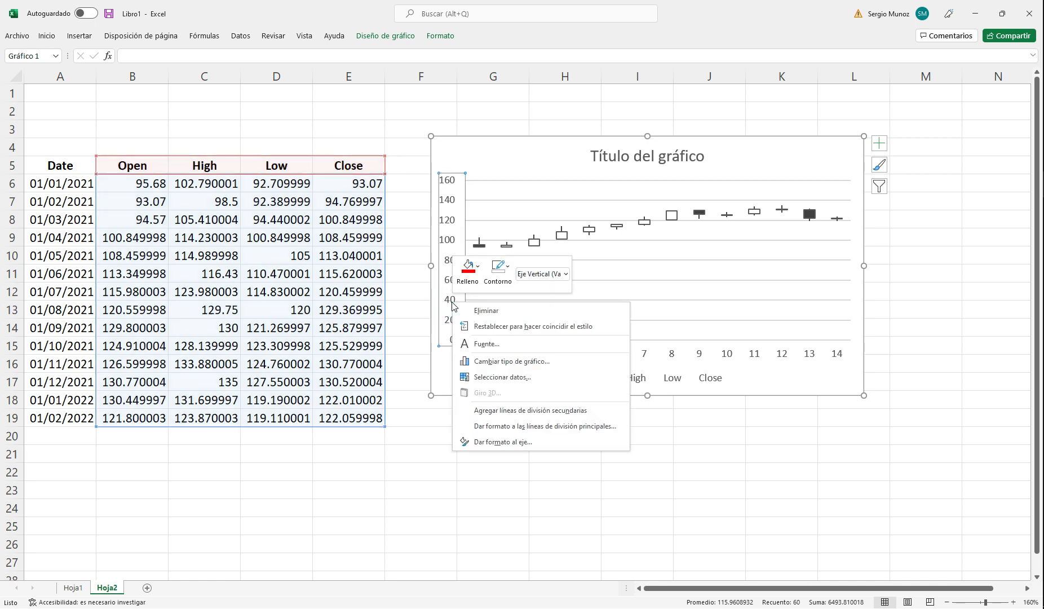
left_click(519, 444)
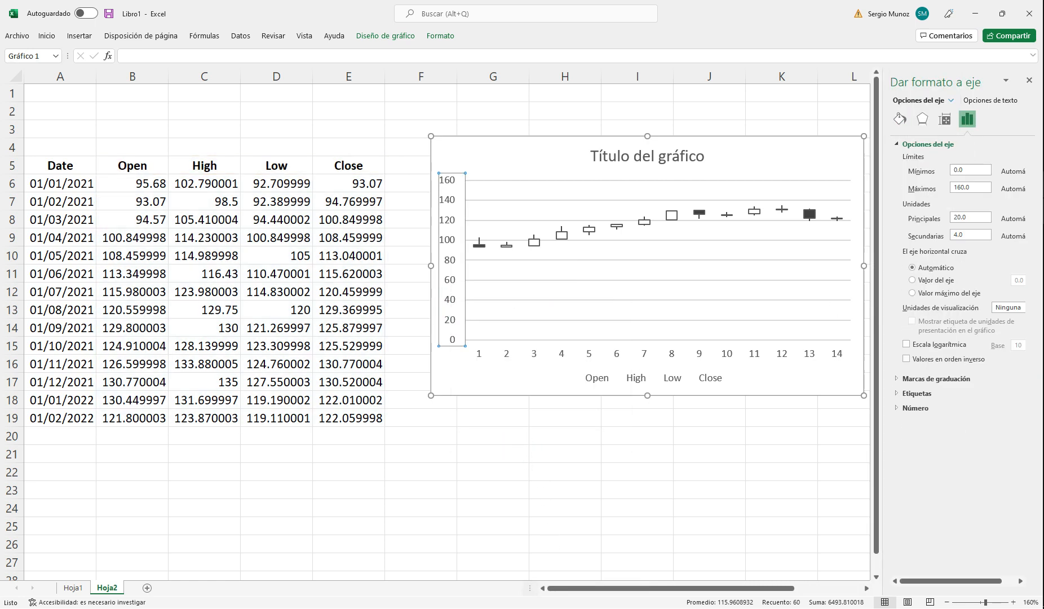
left_click(967, 170)
left_click(973, 186)
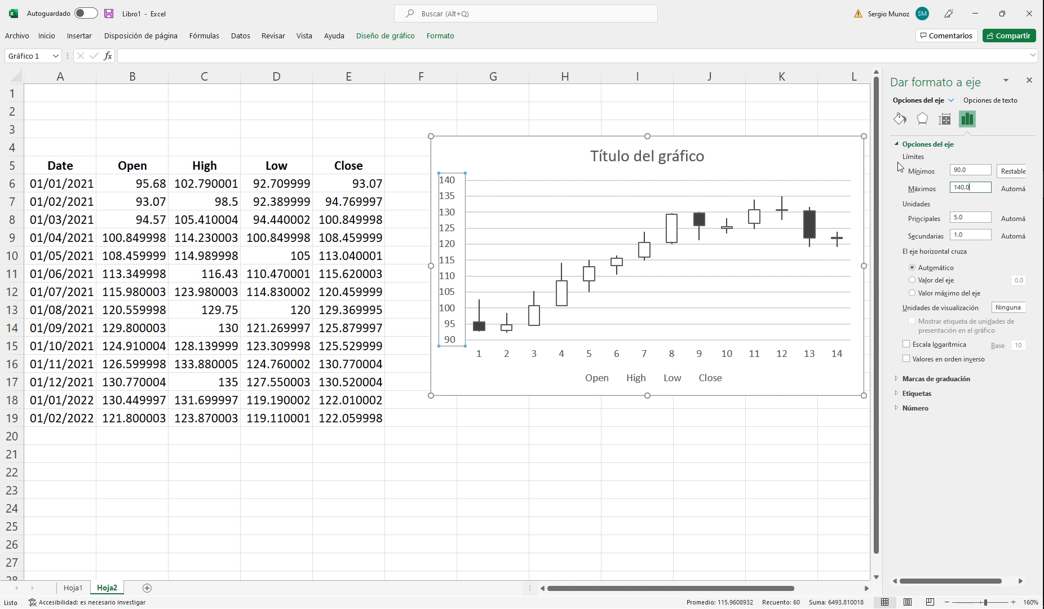
Step: Delete the placeholder title from the open-high-low-close chart
left_click(702, 163)
left_click(692, 166)
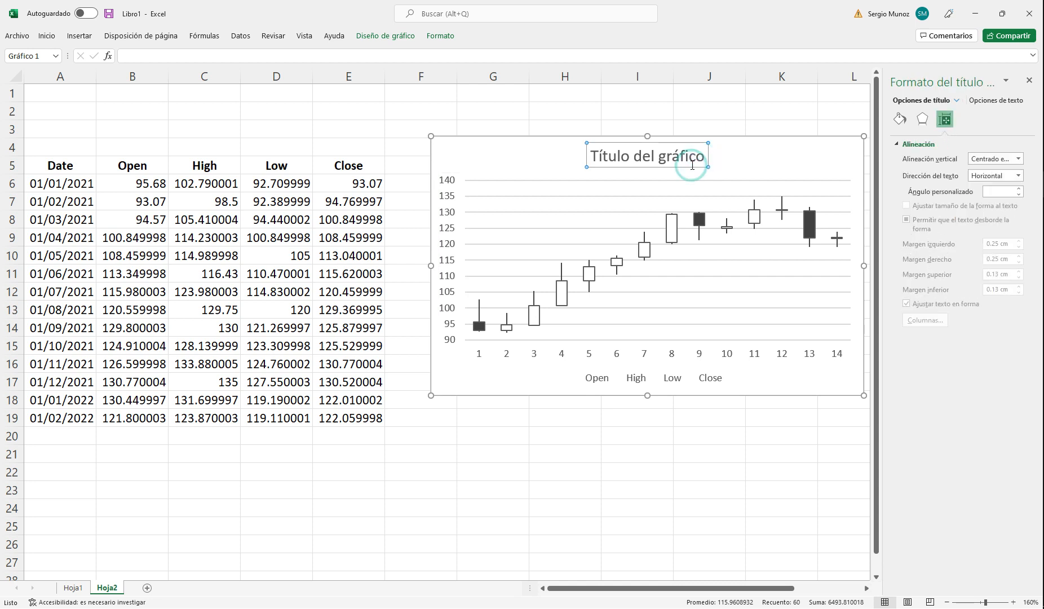
key("Delete")
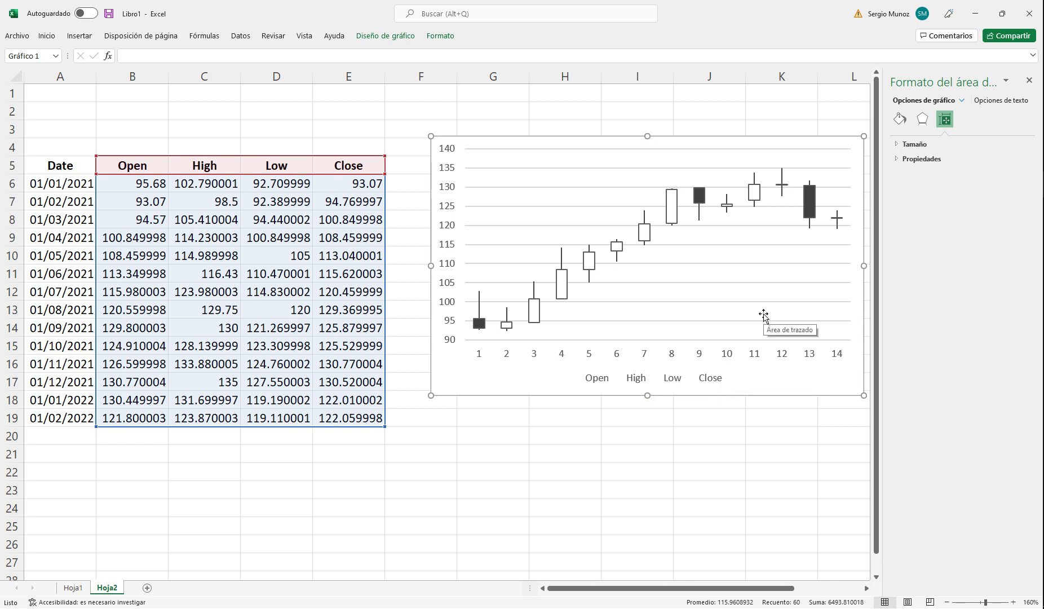
Step: Set the stock chart's horizontal axis labels to the dates in A6:A19
right_click(583, 154)
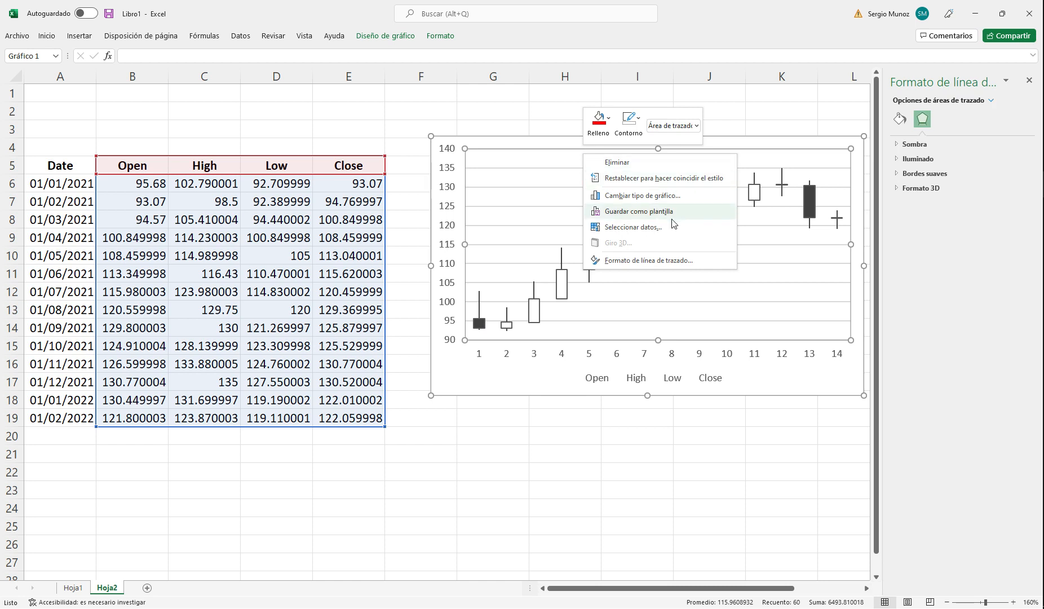
left_click(649, 226)
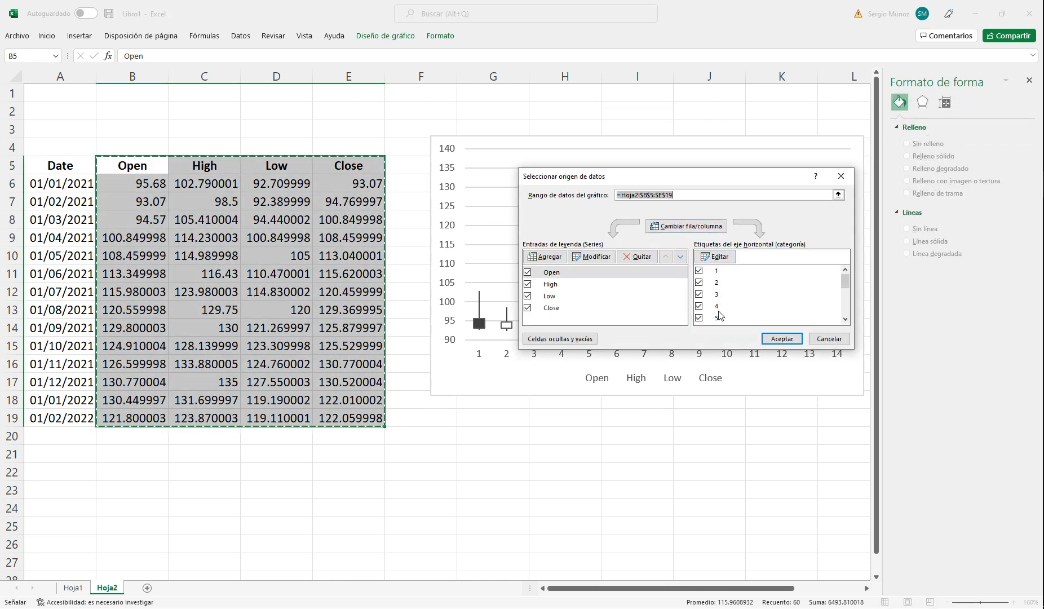
left_click(713, 256)
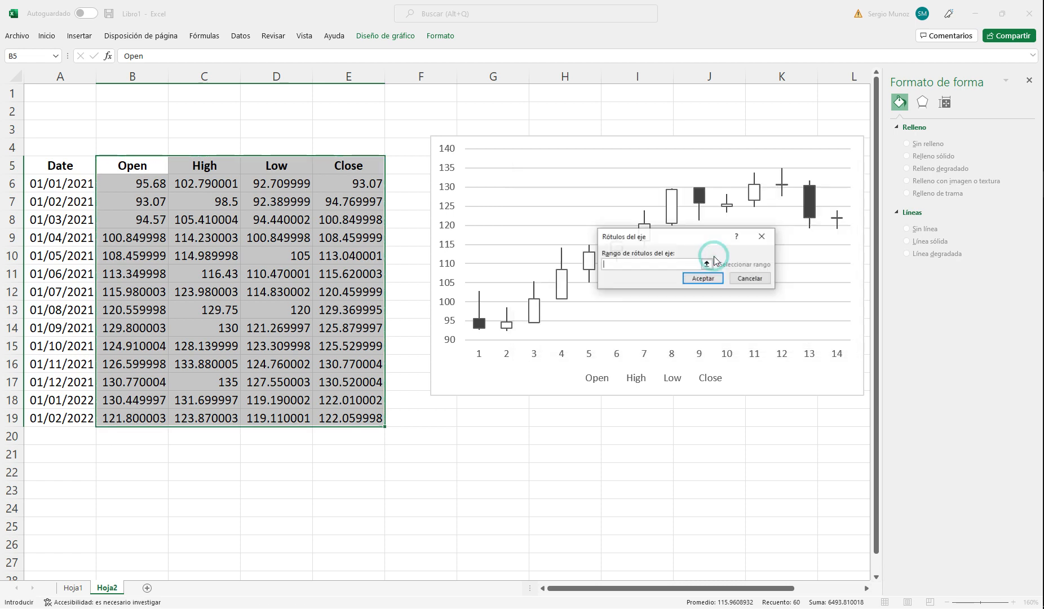
left_click_drag(61, 187, 61, 418)
left_click(703, 278)
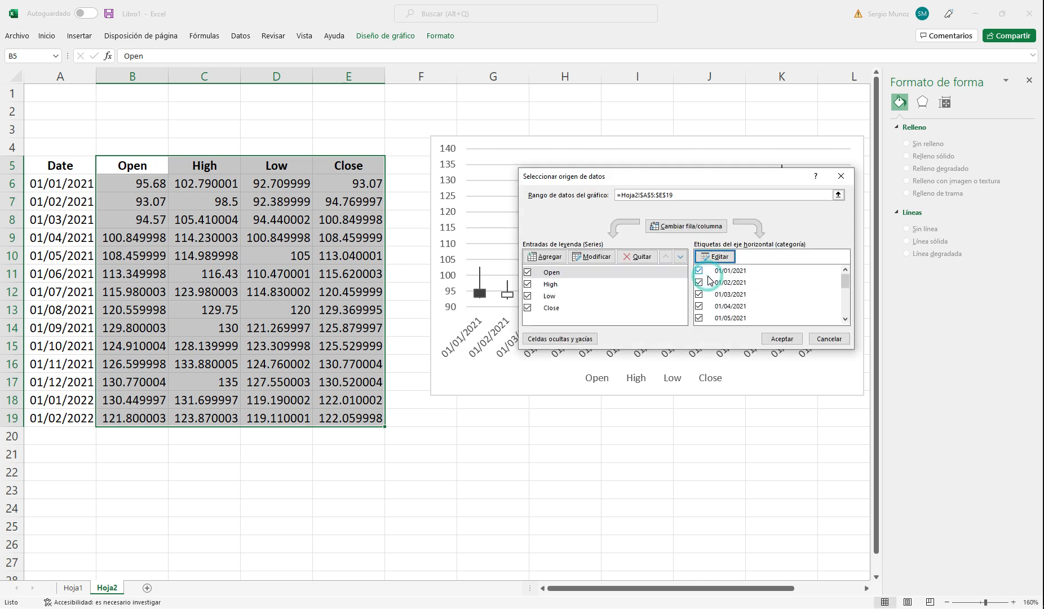
left_click(789, 343)
left_click(755, 471)
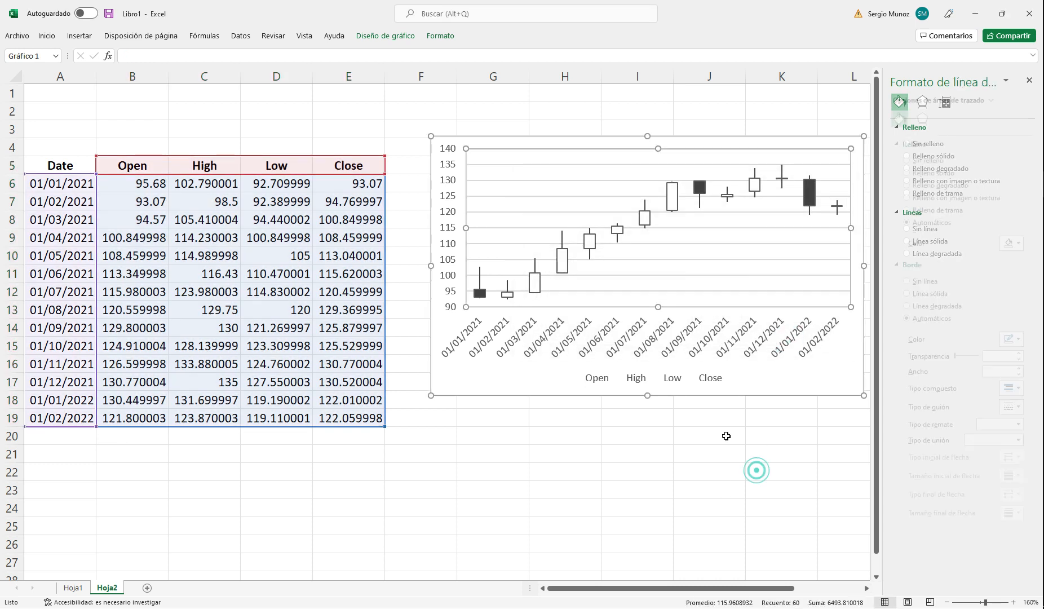
Step: Enlarge the stock chart so it extends down to row 23 and across to column N, and close the formatting pane
left_click(645, 393)
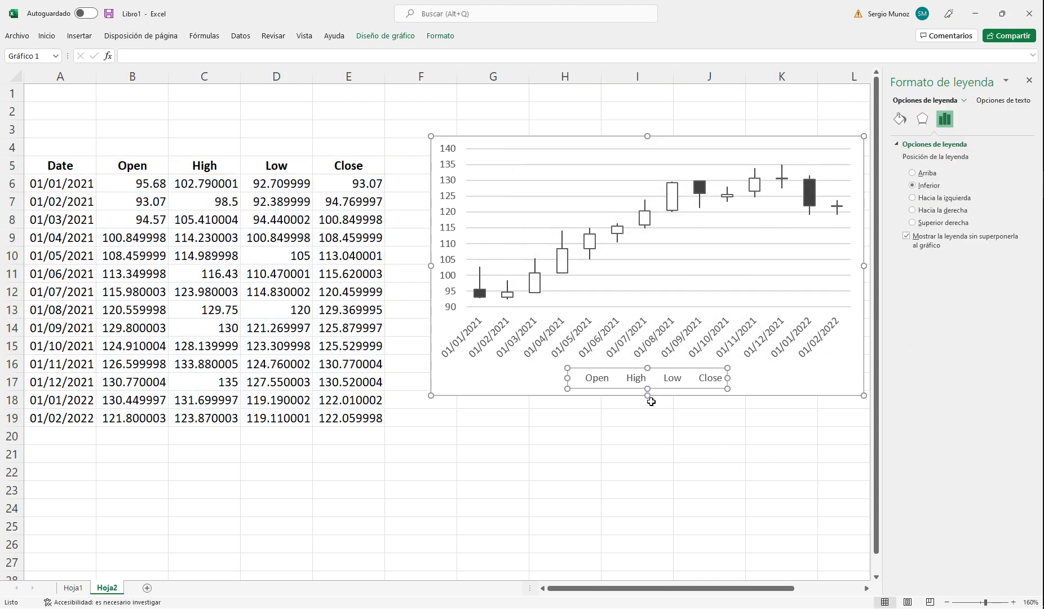
left_click_drag(647, 396, 642, 486)
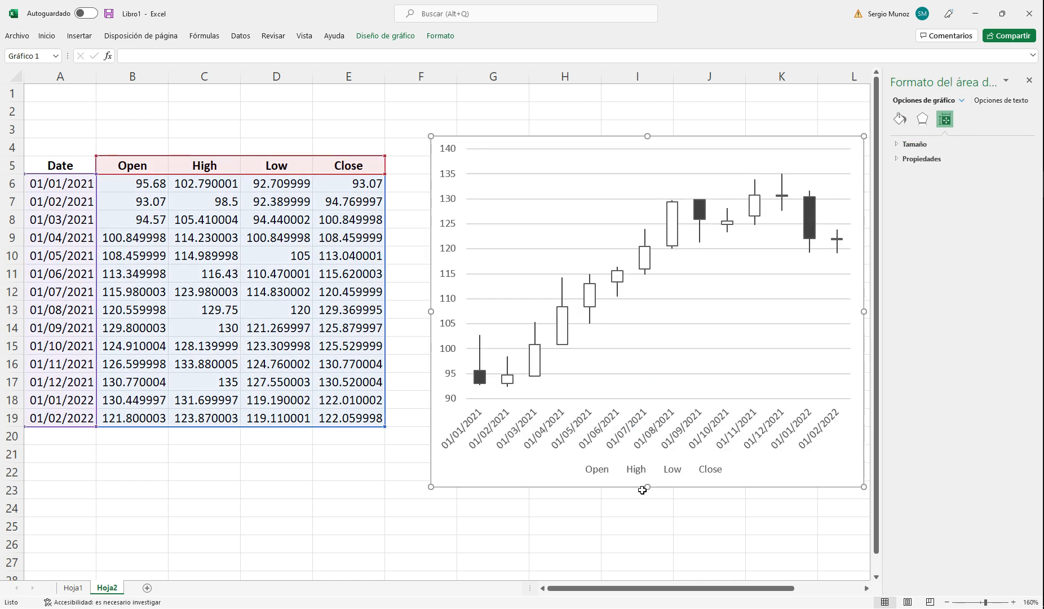
left_click(1028, 81)
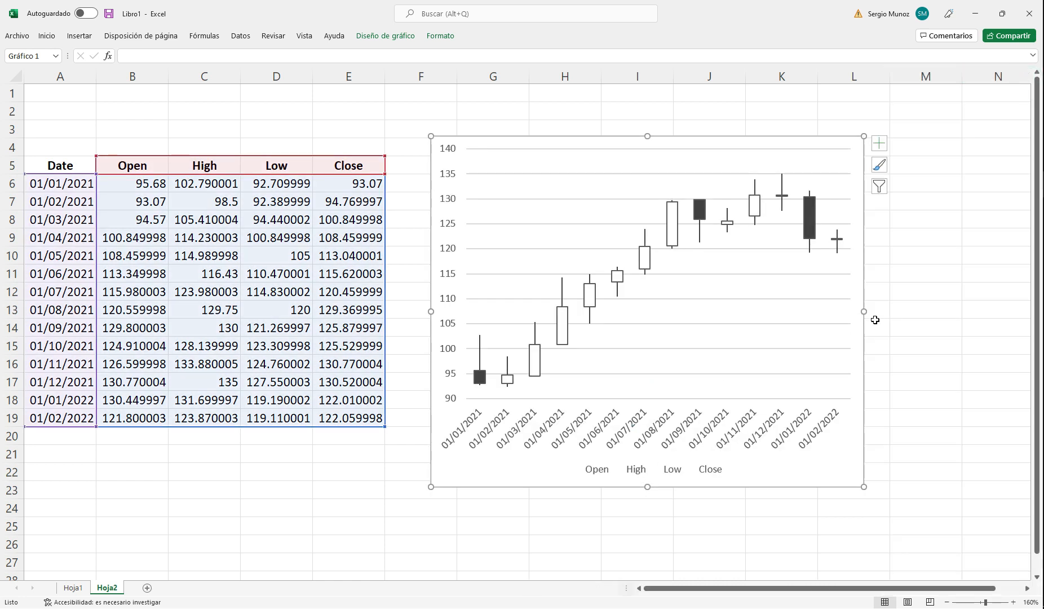
left_click_drag(865, 311, 1004, 309)
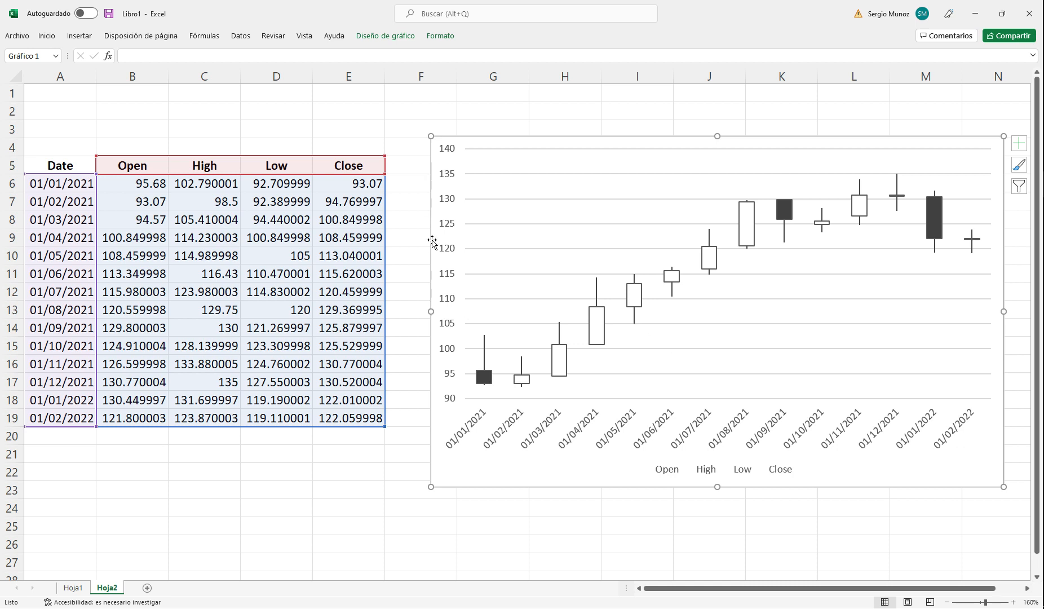
left_click(250, 134)
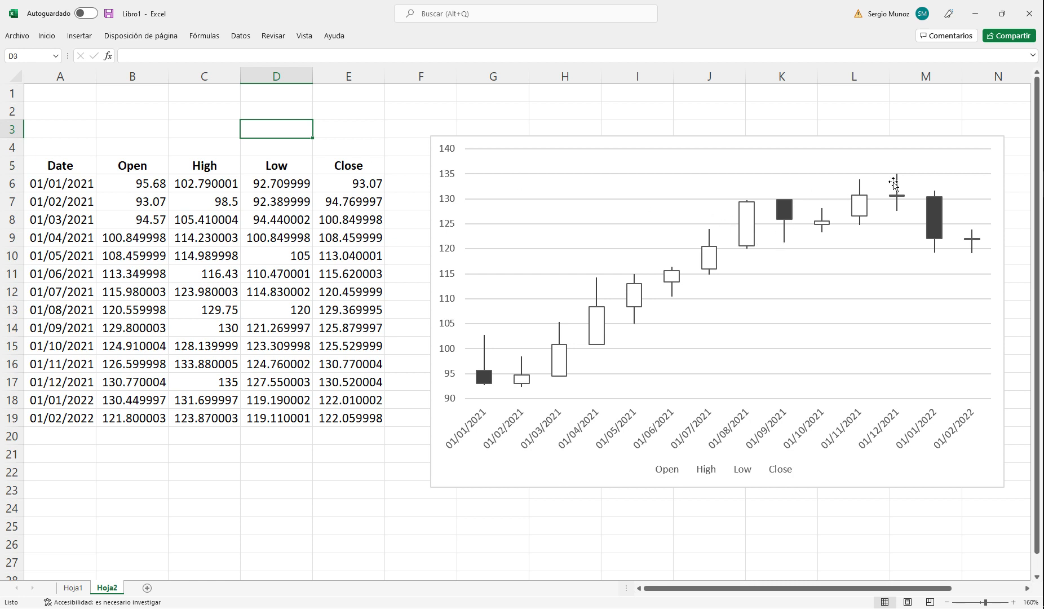
Step: Fill the chart's up bars with red
left_click(716, 260)
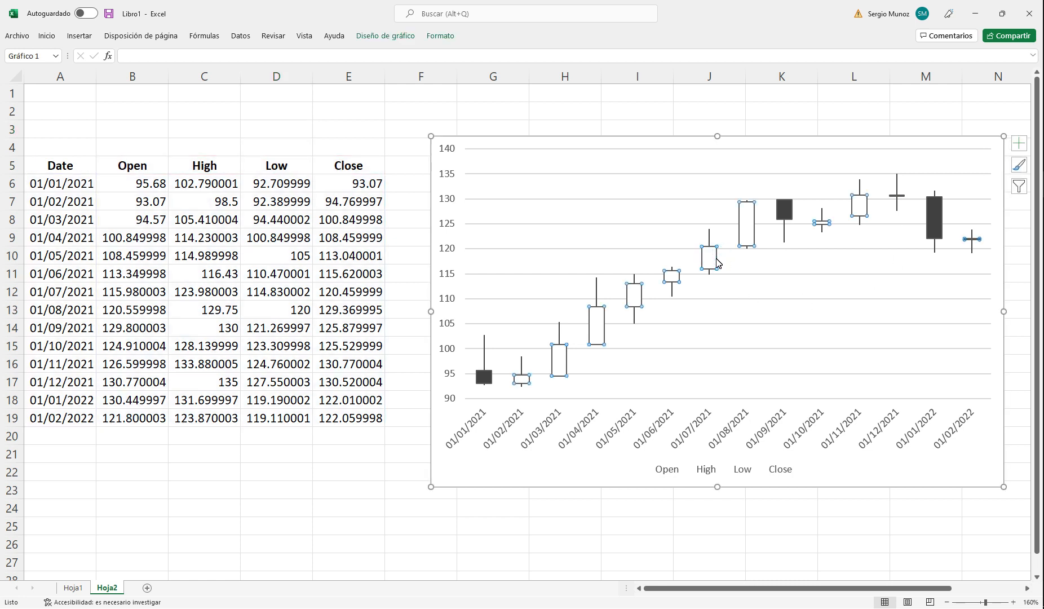
right_click(718, 262)
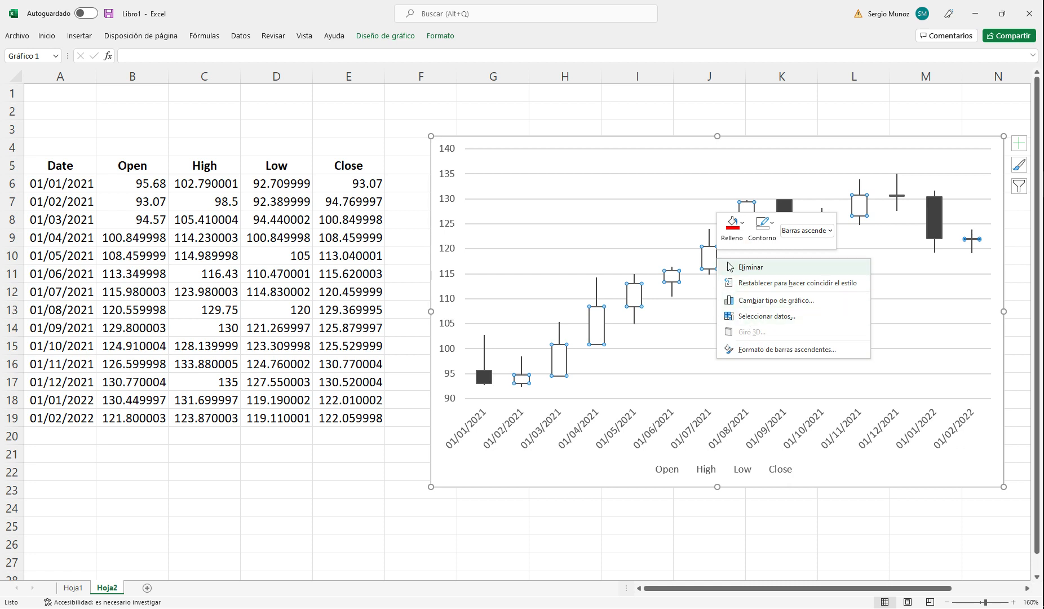
left_click(743, 226)
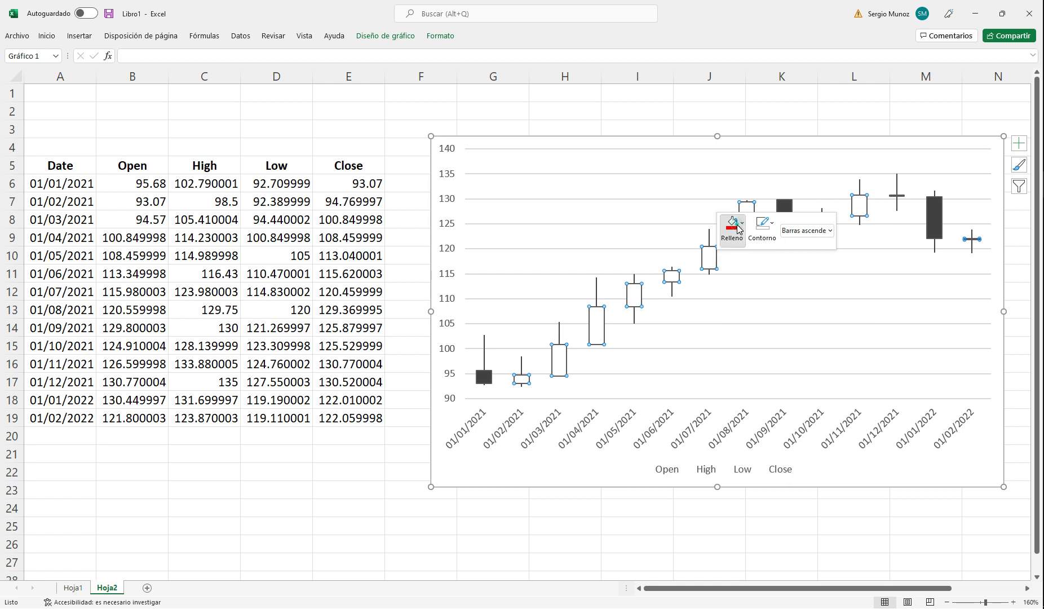
left_click(735, 364)
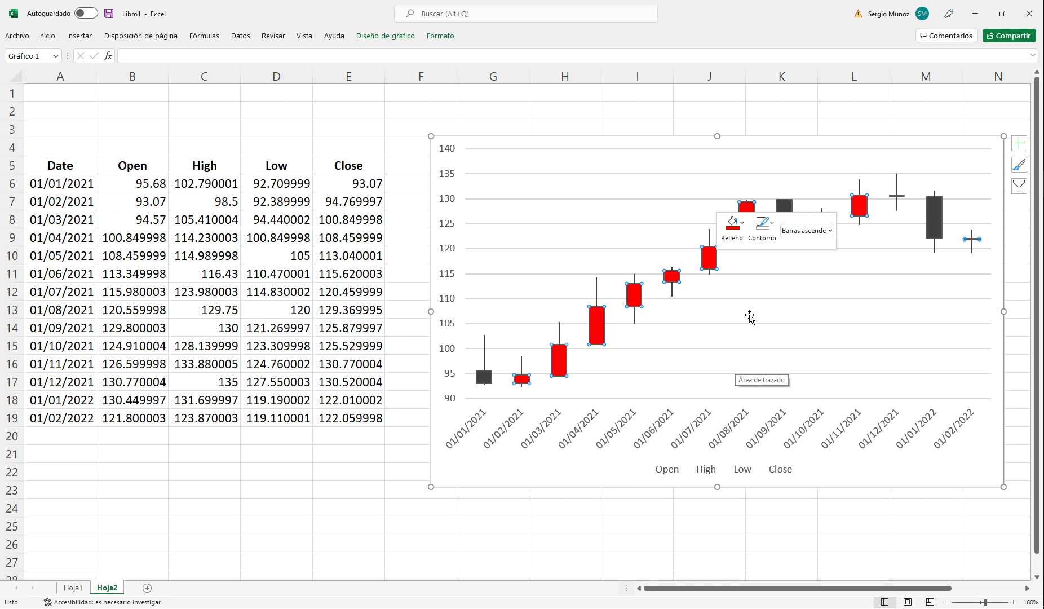
left_click(752, 314)
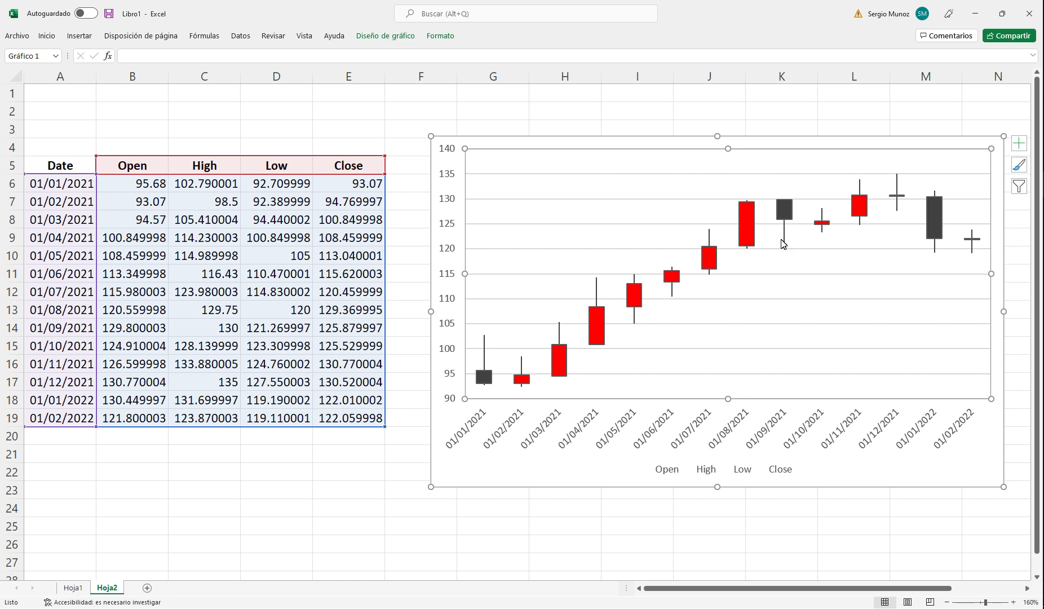
Step: Fill the chart's up bars with a light green theme color
left_click(748, 226)
right_click(748, 226)
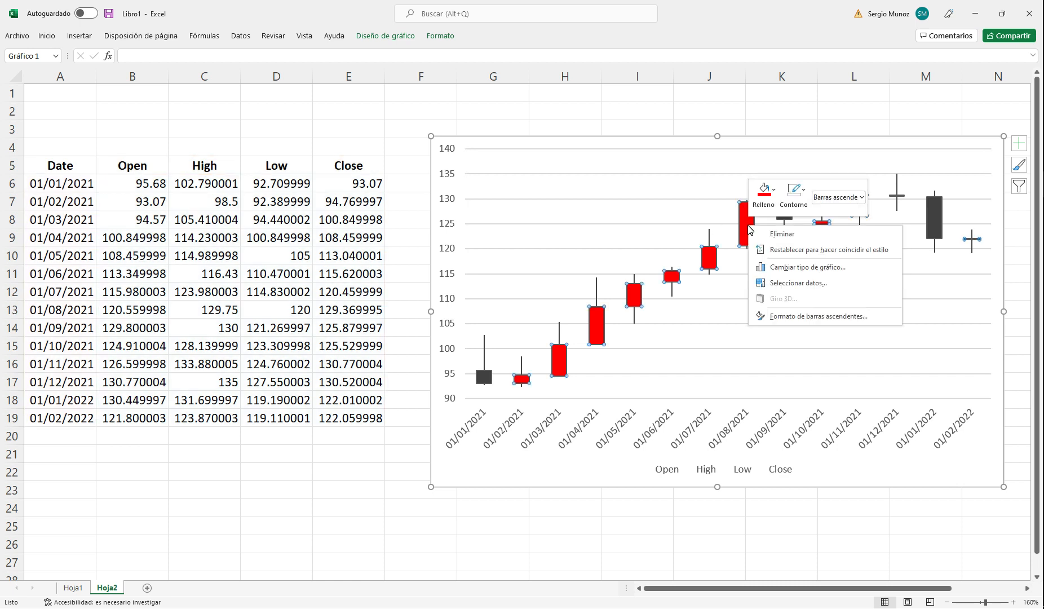
left_click(765, 194)
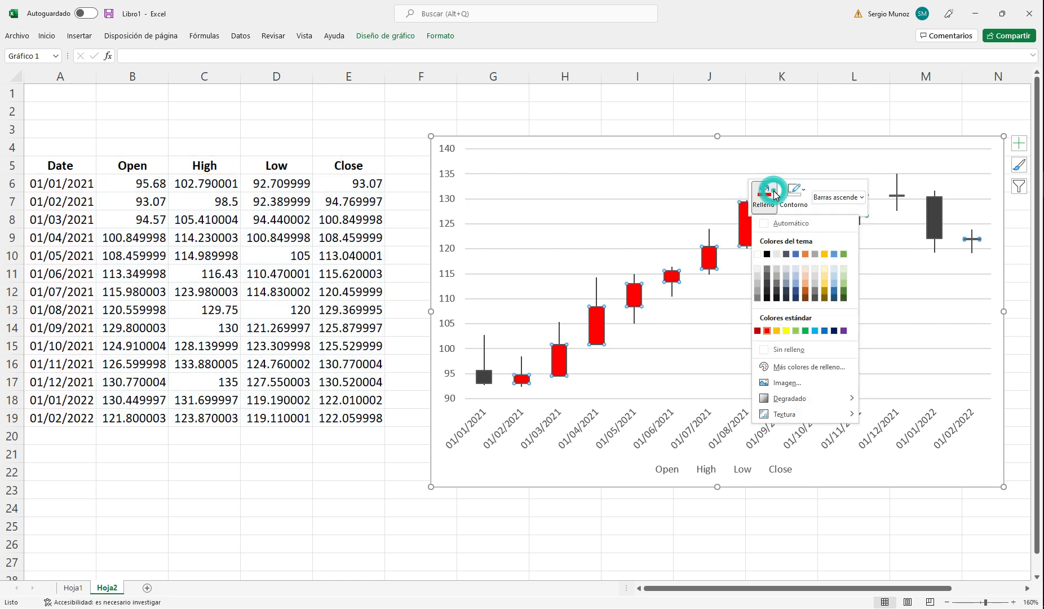
left_click(844, 283)
left_click(844, 283)
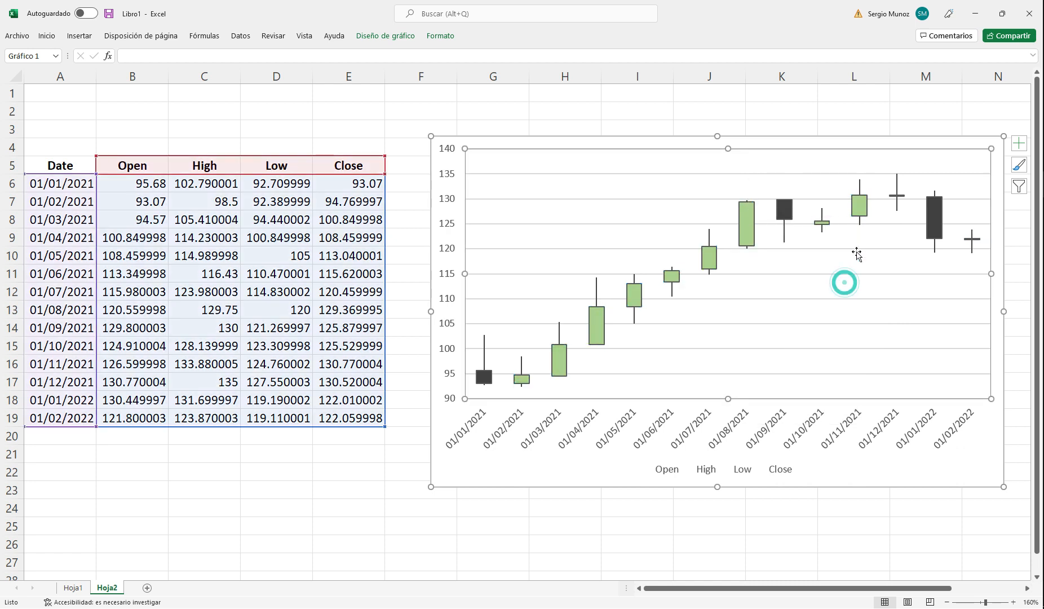
Step: Fill the chart's down bars with standard red
right_click(789, 218)
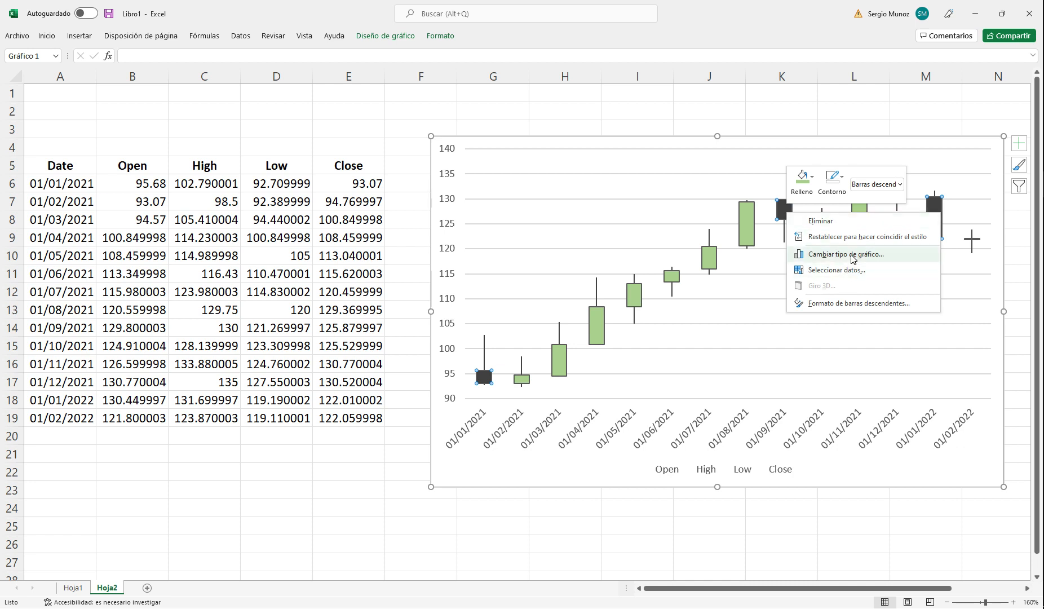
left_click(803, 179)
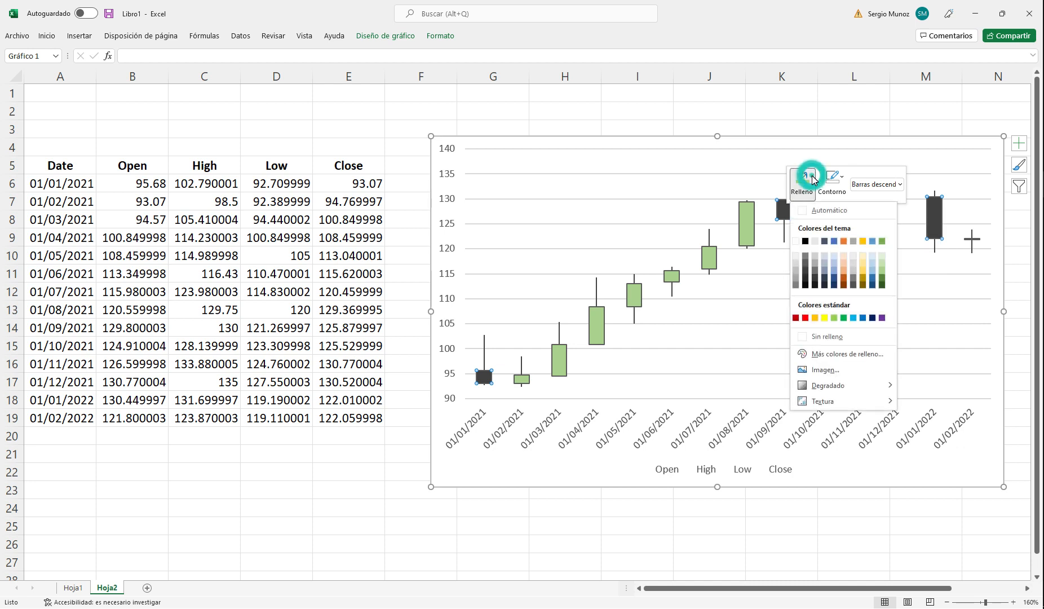
left_click(804, 317)
left_click(719, 316)
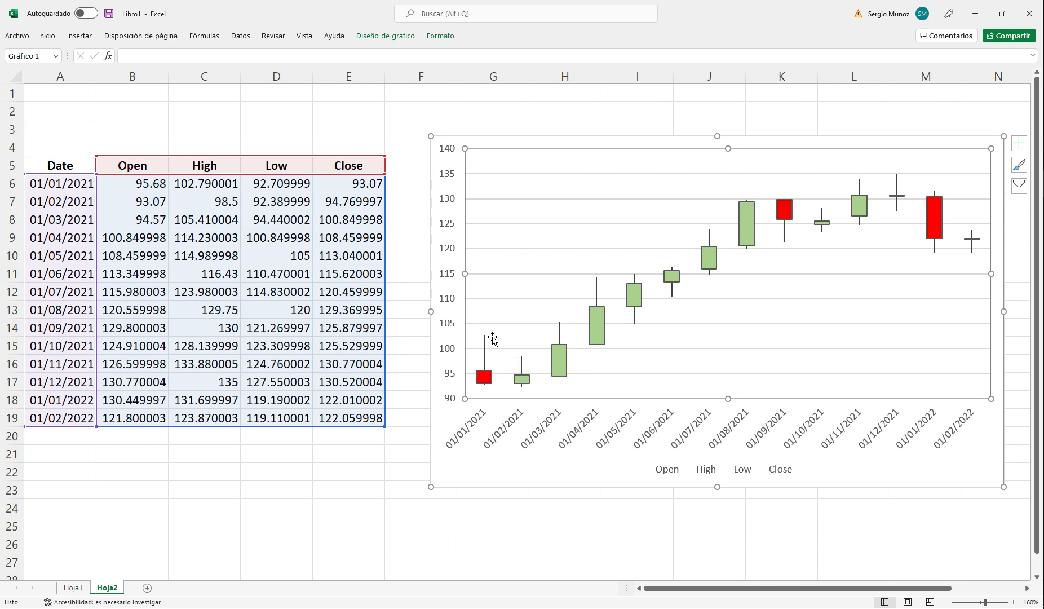
Step: Highlight the 01/05/2021 opening price in B10 with a light green fill
mouse_move(478, 337)
mouse_move(633, 275)
left_click(133, 256)
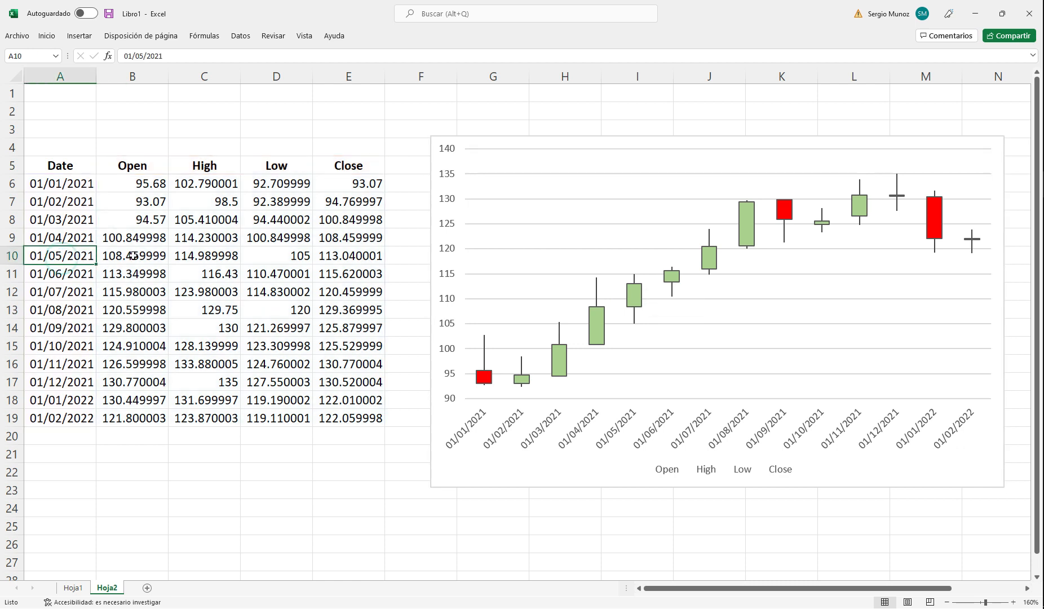
left_click(47, 36)
left_click(235, 75)
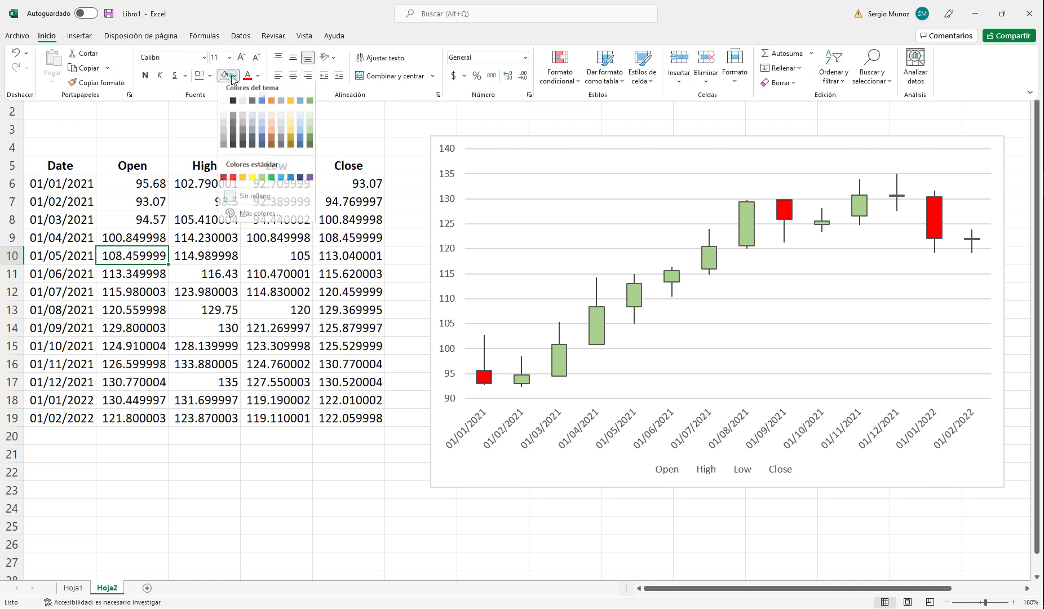
left_click(311, 131)
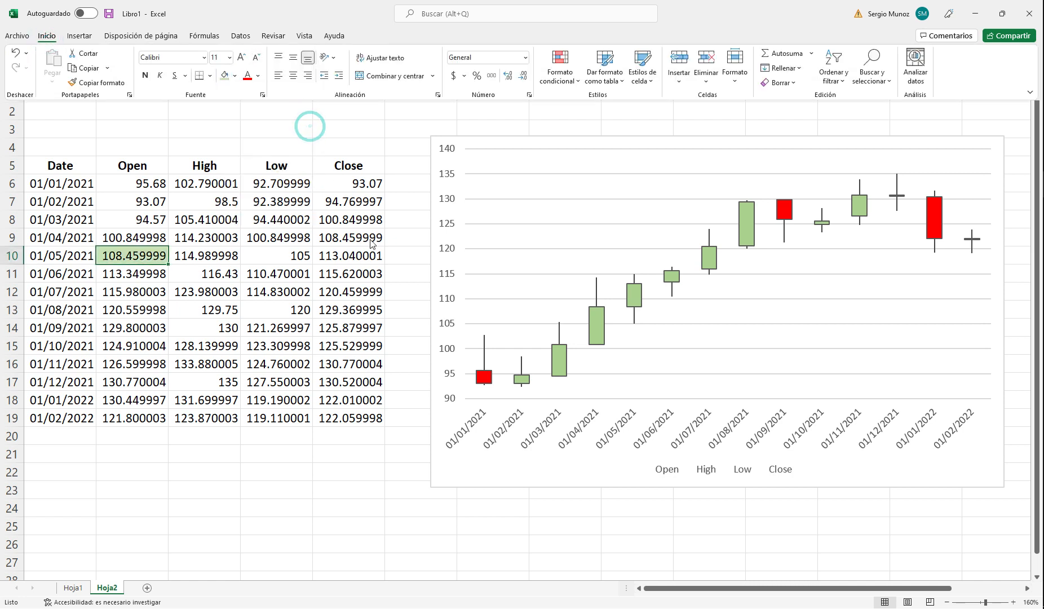
Step: Apply the same light green fill to the 01/04/2021 closing price in E9
left_click(354, 240)
left_click(354, 240)
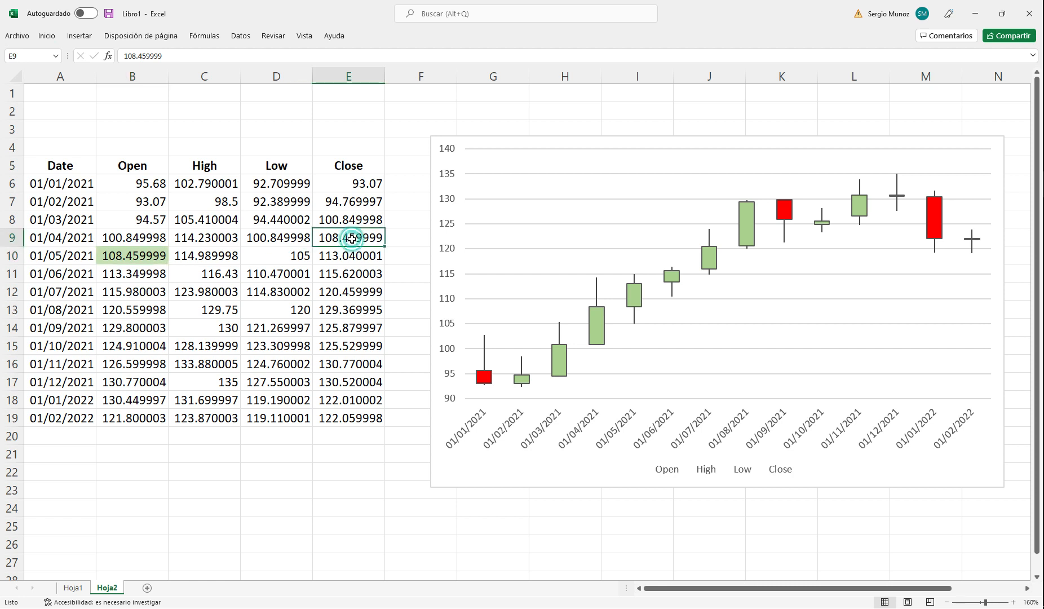
left_click(46, 37)
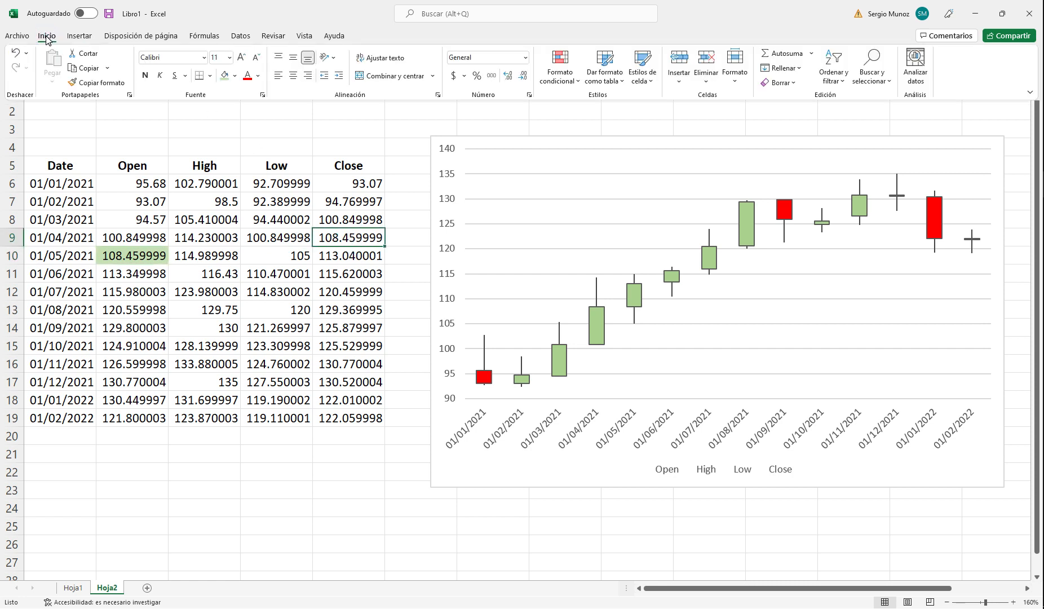
left_click(223, 79)
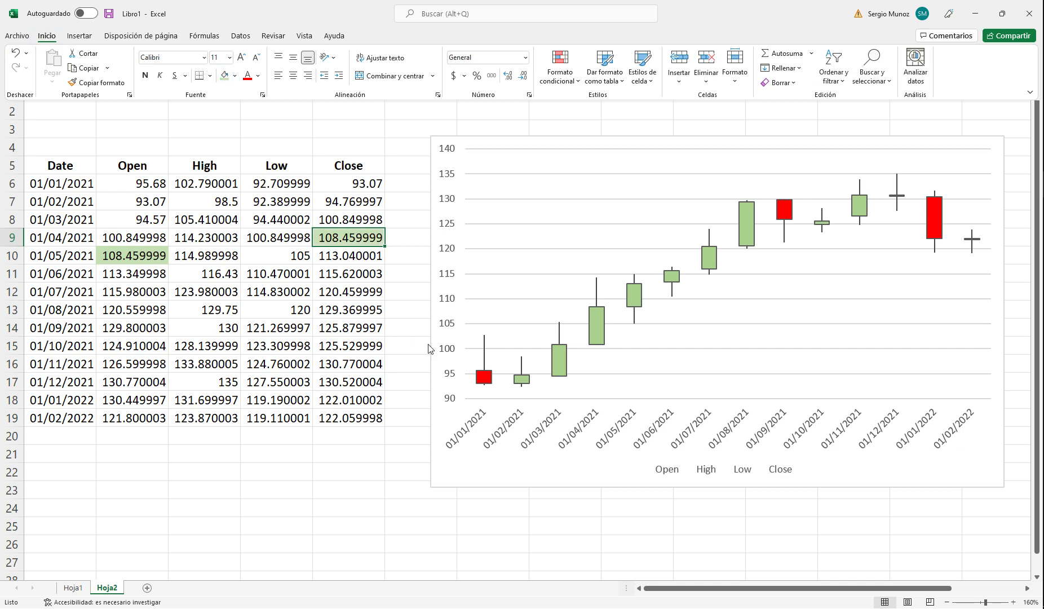
Step: Highlight the 01/05/2021 closing price in E10 with the same light green fill
left_click(347, 257)
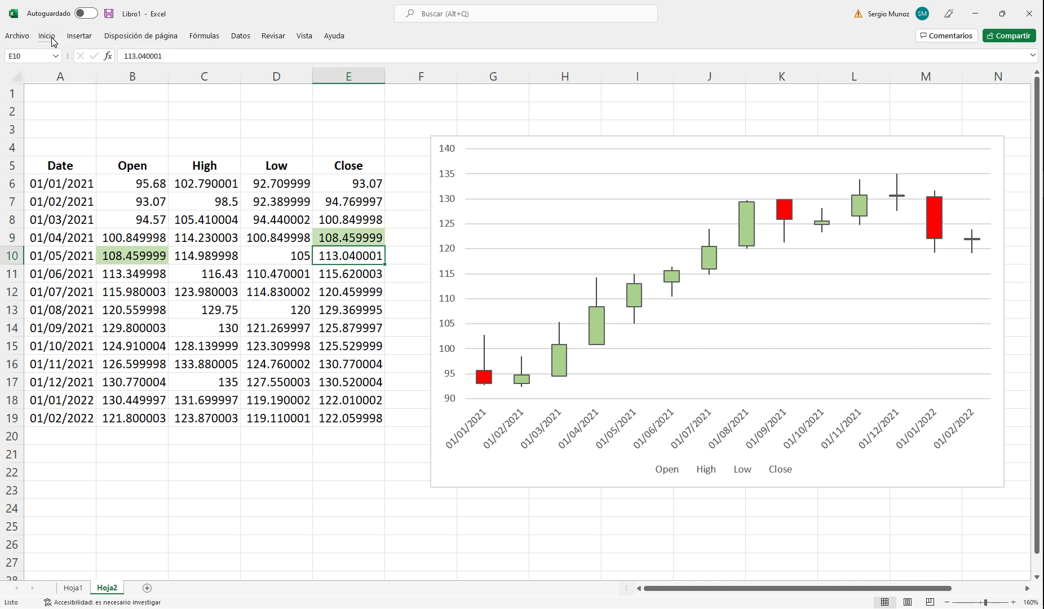
left_click(46, 36)
left_click(224, 75)
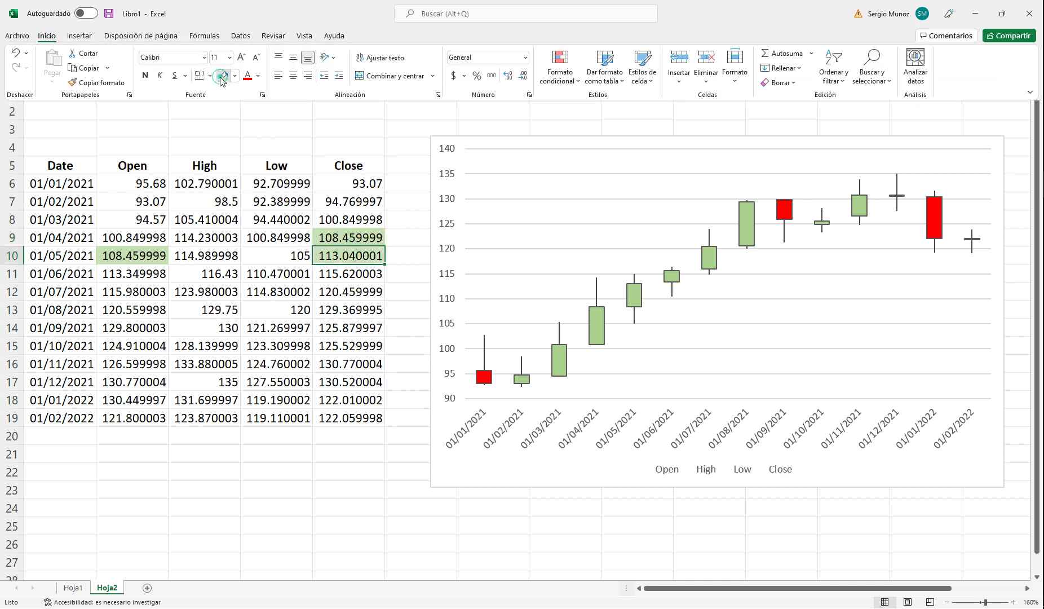
Step: Remove the fill from the 01/04/2021 closing price in E9
left_click(353, 237)
left_click(47, 35)
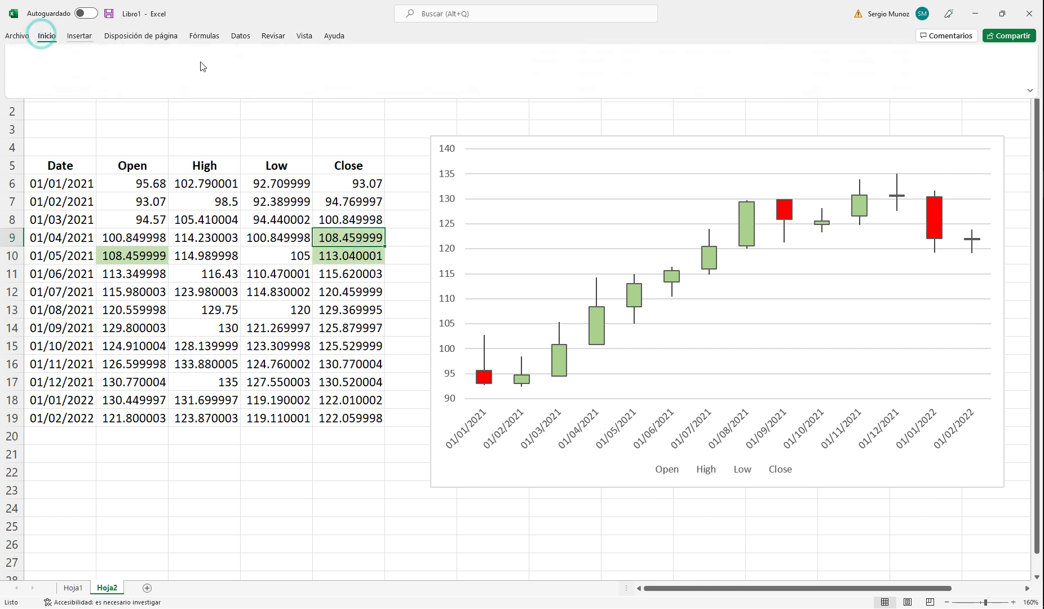
left_click(236, 76)
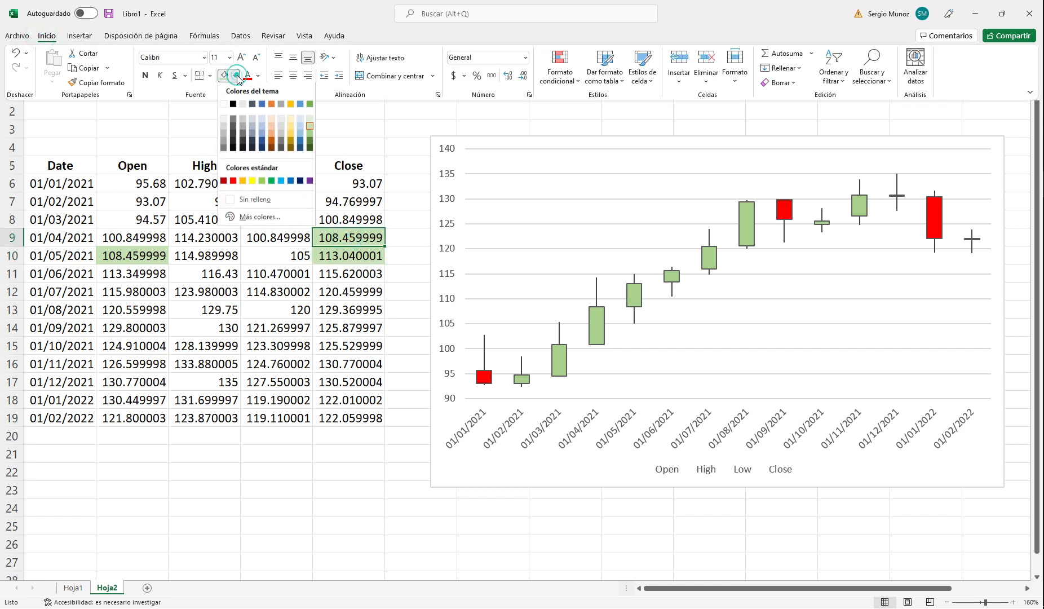
left_click(243, 201)
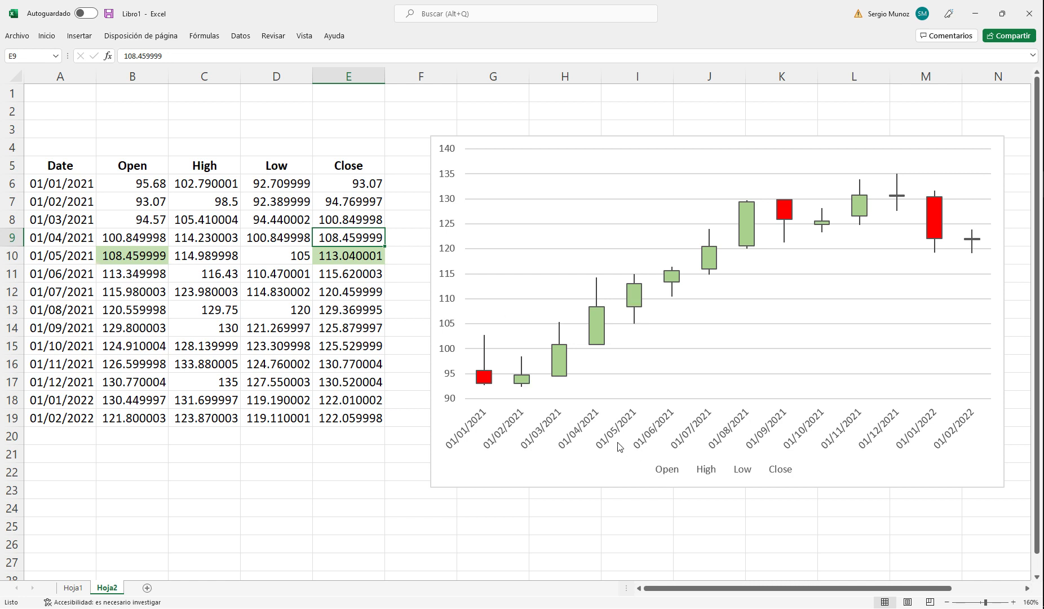
left_click(638, 294)
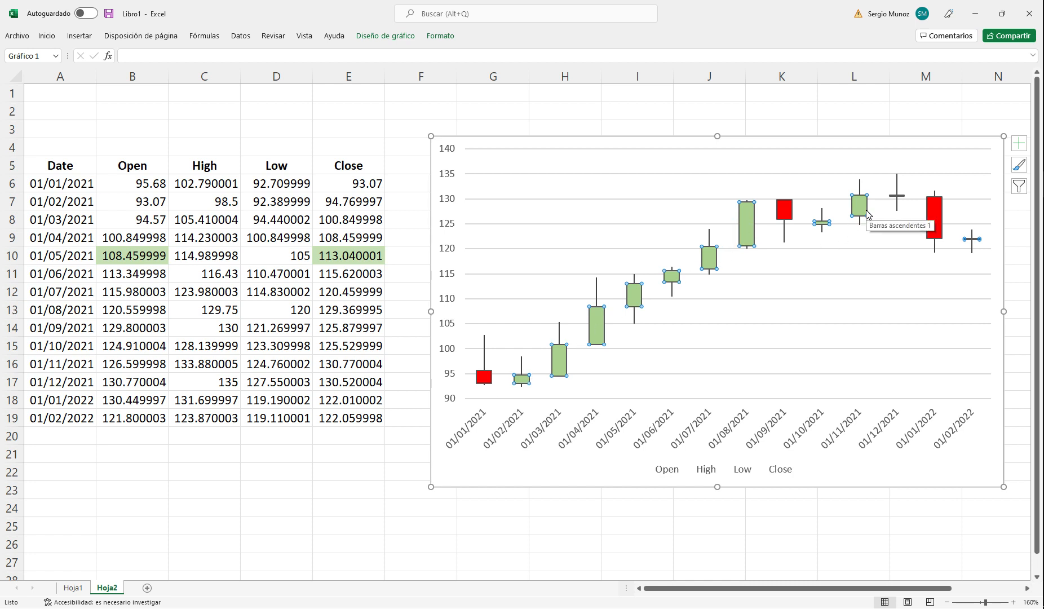
left_click(865, 306)
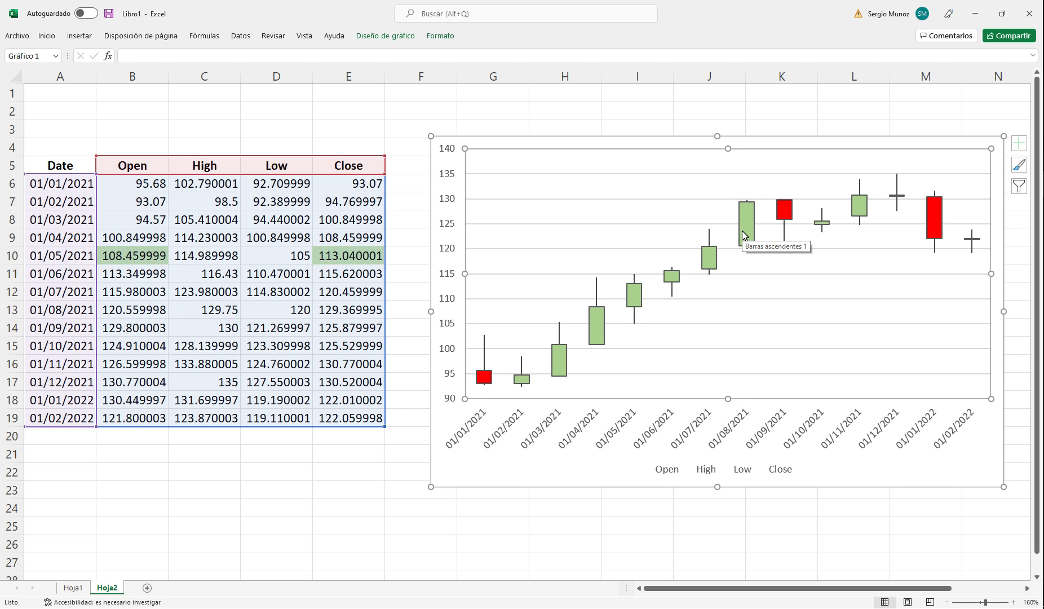
left_click(480, 380)
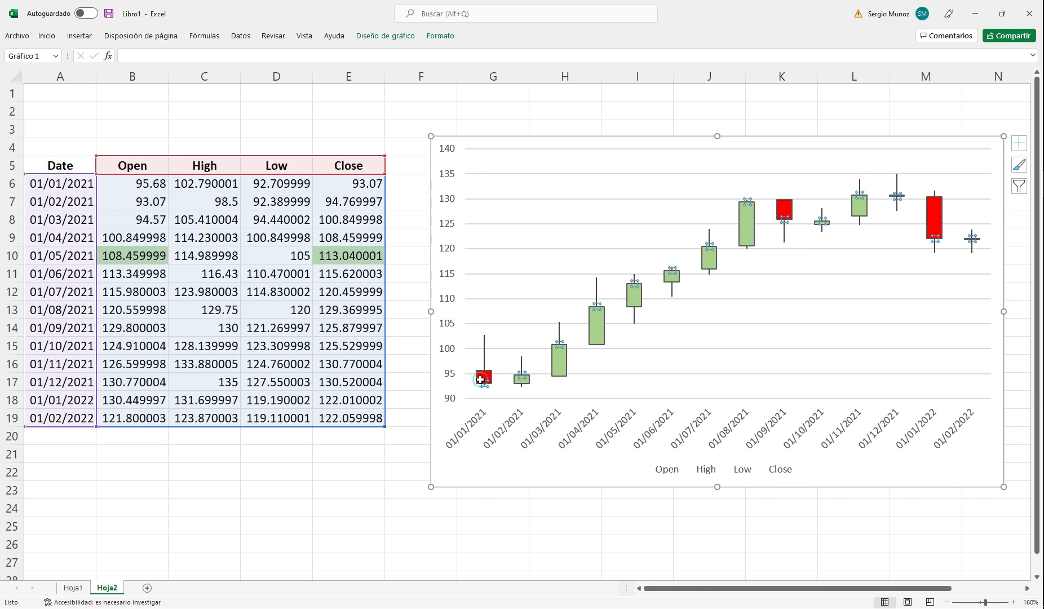
Step: Highlight the 01/01/2021 opening price in B6 and closing price in E6 with a light orange fill
left_click(141, 186)
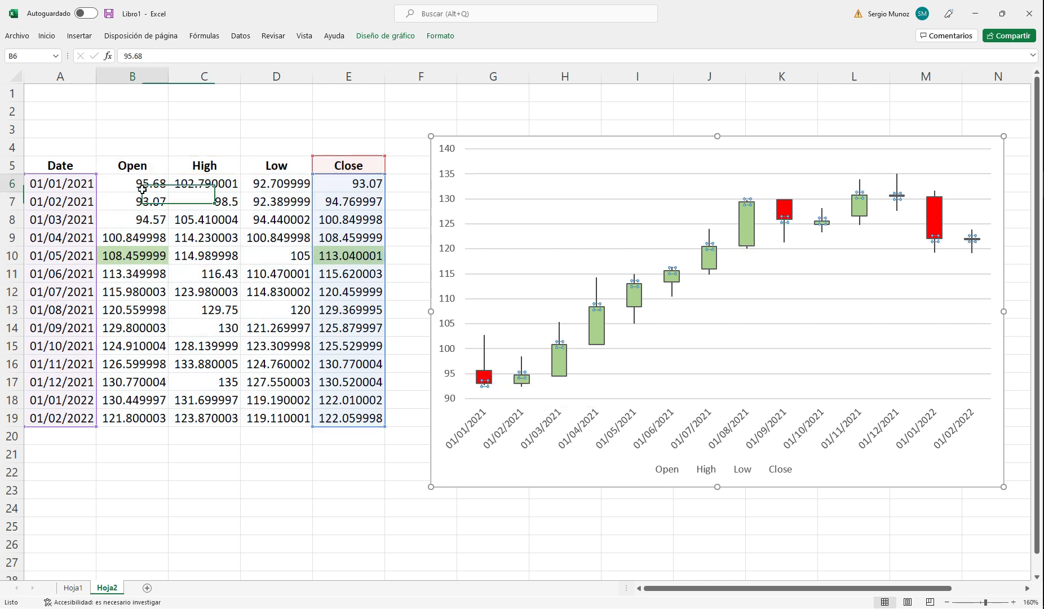
left_click(46, 37)
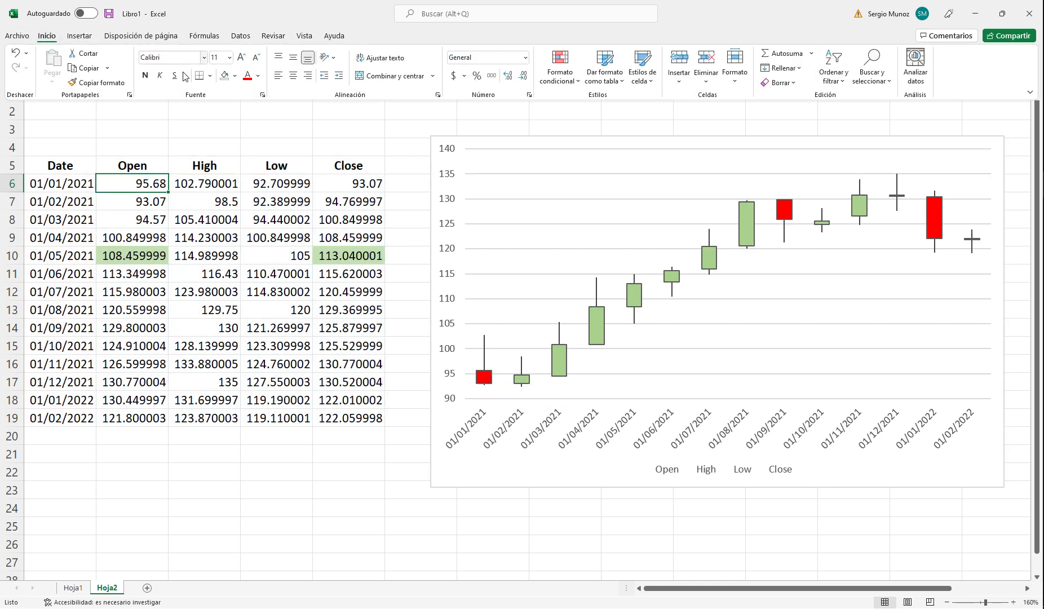
left_click(235, 76)
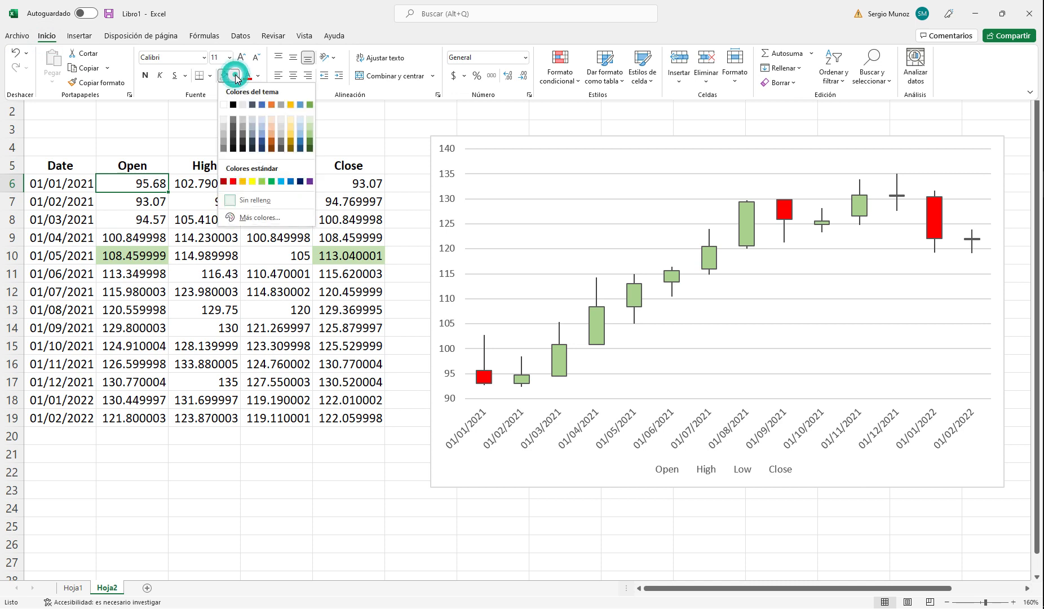
left_click(270, 135)
left_click(341, 180)
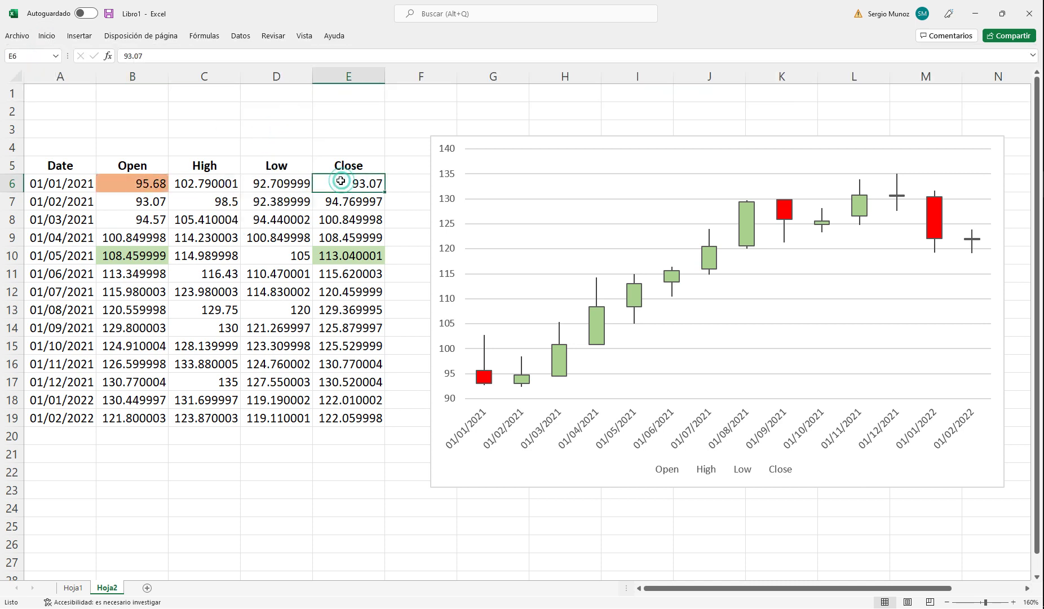
left_click(47, 36)
left_click(224, 76)
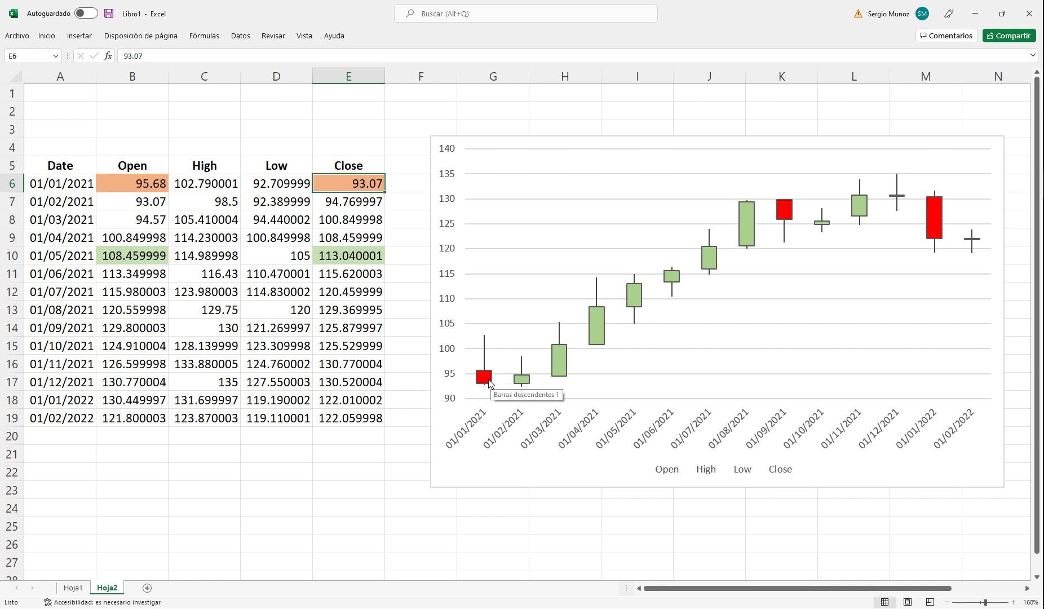
mouse_move(487, 379)
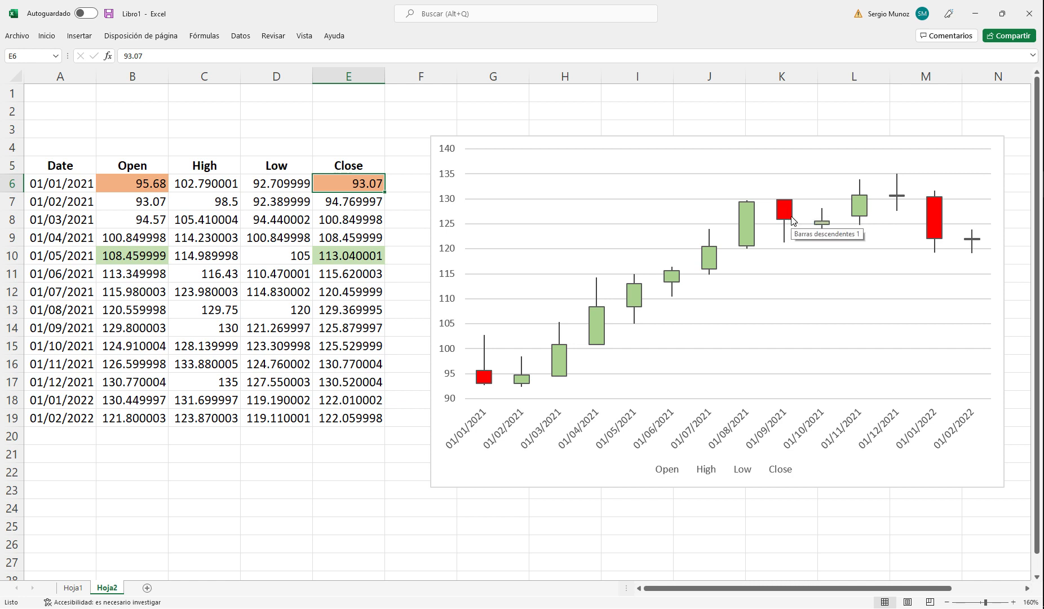
mouse_move(787, 206)
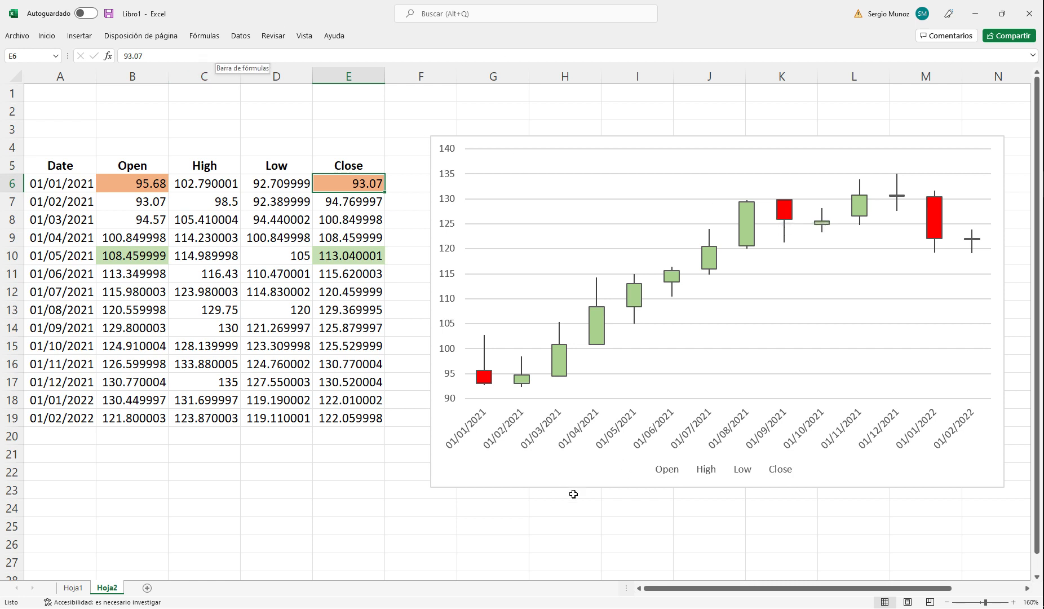
Step: Add a new worksheet and check the data requirements of the volume-high-low-close stock chart
left_click(147, 589)
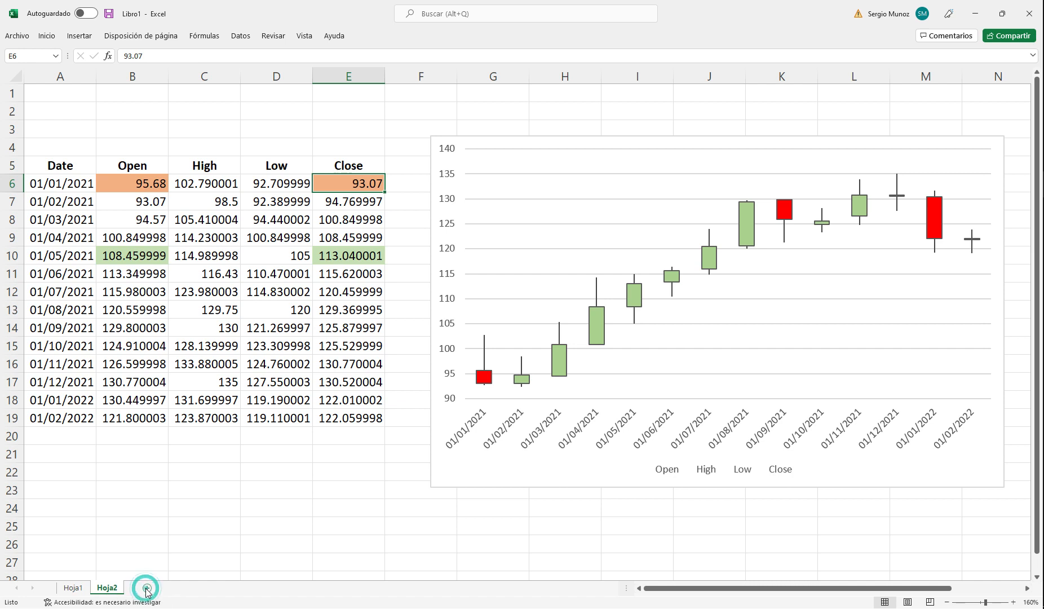
left_click(241, 36)
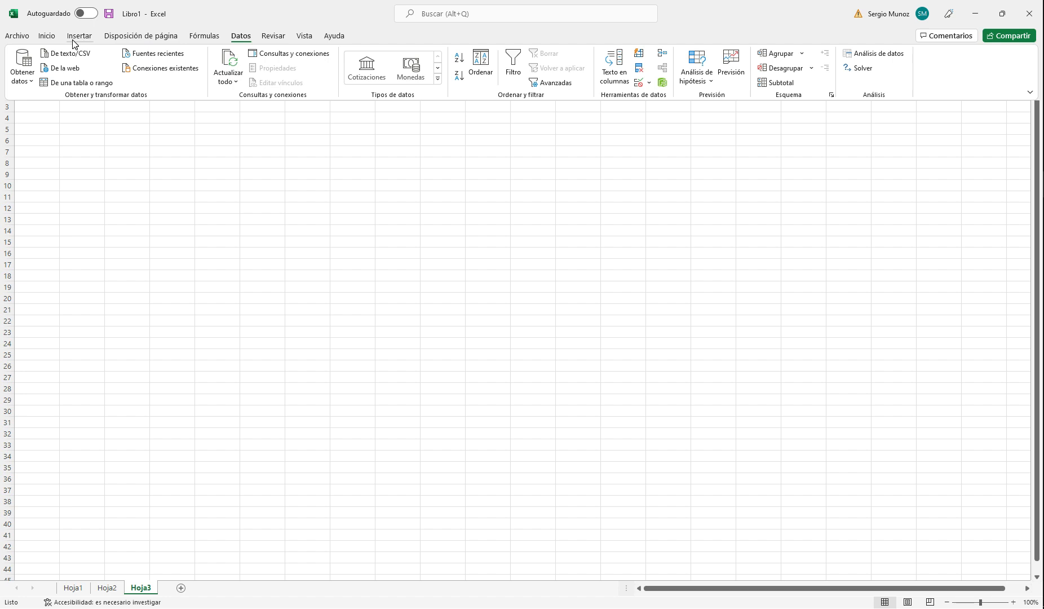
left_click(80, 36)
left_click(511, 54)
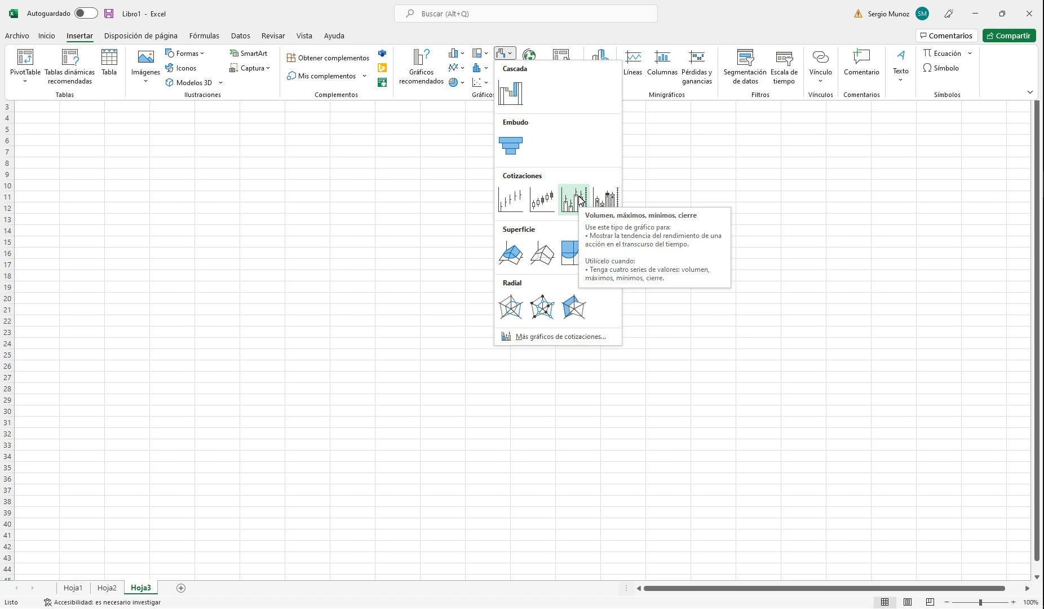
left_click(1042, 211)
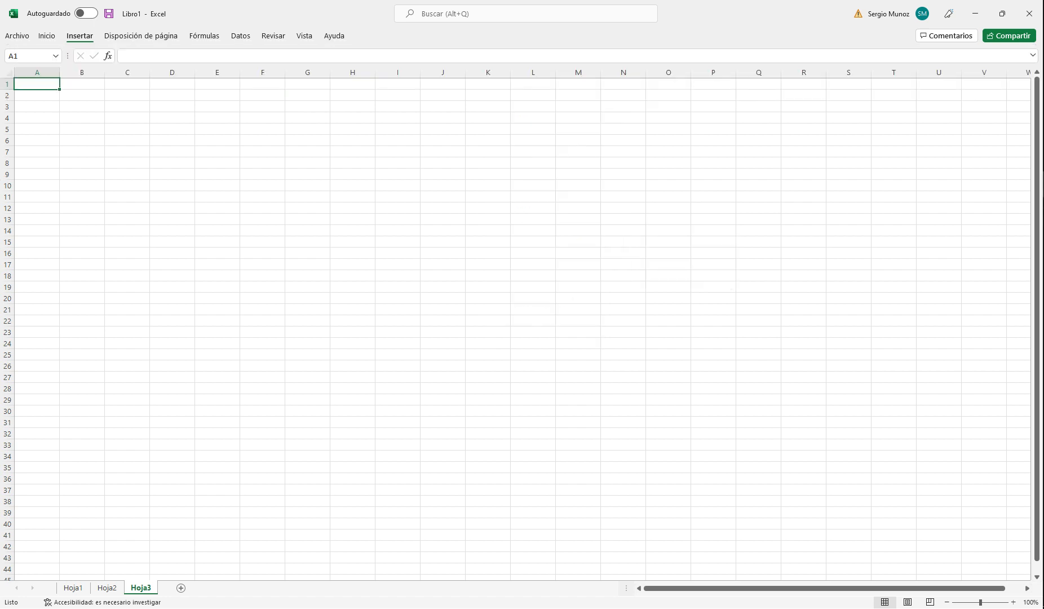
Step: Copy the Date, Open, High, Low and Close columns (A1:E15) from AC.MX.csv into Hoja3 of Libro1, starting at A3
left_click(992, 240)
key("ctrl+shift+Down")
left_click_drag(269, 101, 429, 428)
left_click(67, 102)
key("ctrl+q")
left_click(145, 108)
left_click(89, 103)
left_click_drag(89, 103, 460, 417)
key("ctrl+c")
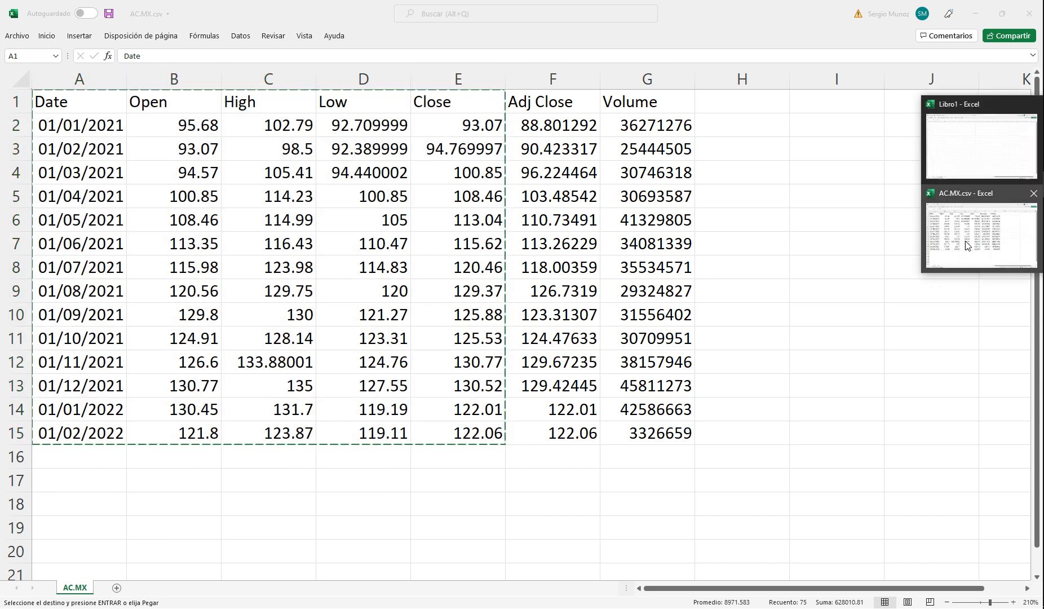
left_click(951, 161)
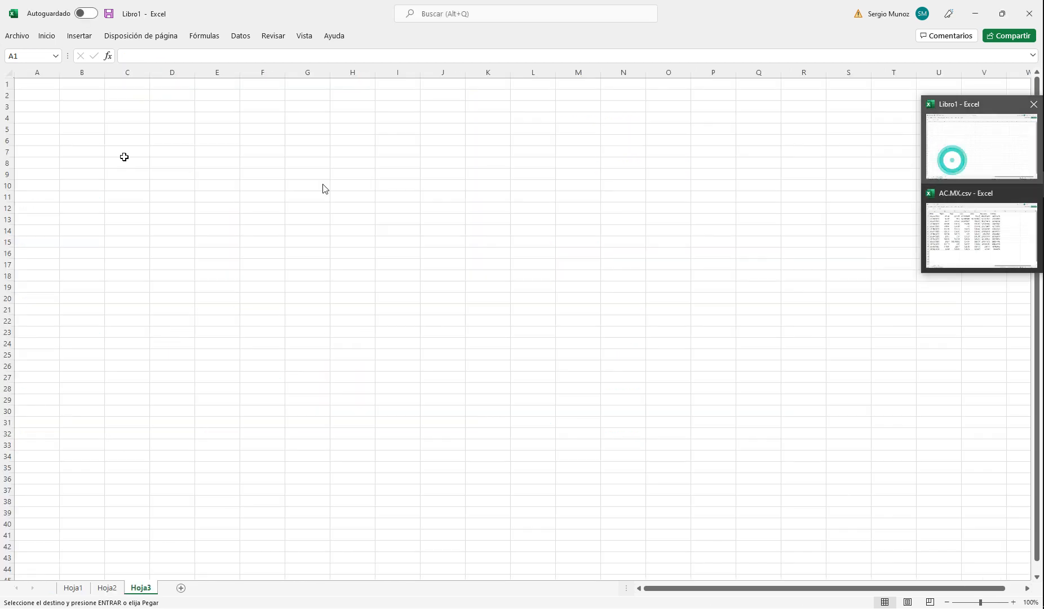
left_click(37, 104)
key("ctrl+v")
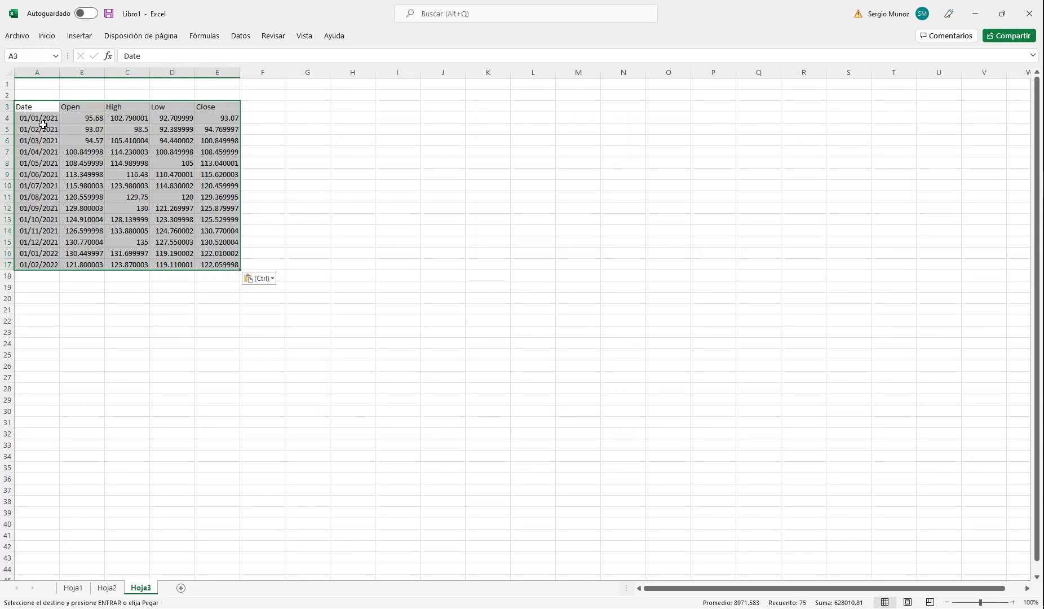
Step: Clear the Open column, header included, from B3:B17 of Hoja3
left_click(1013, 602)
left_click(1013, 602)
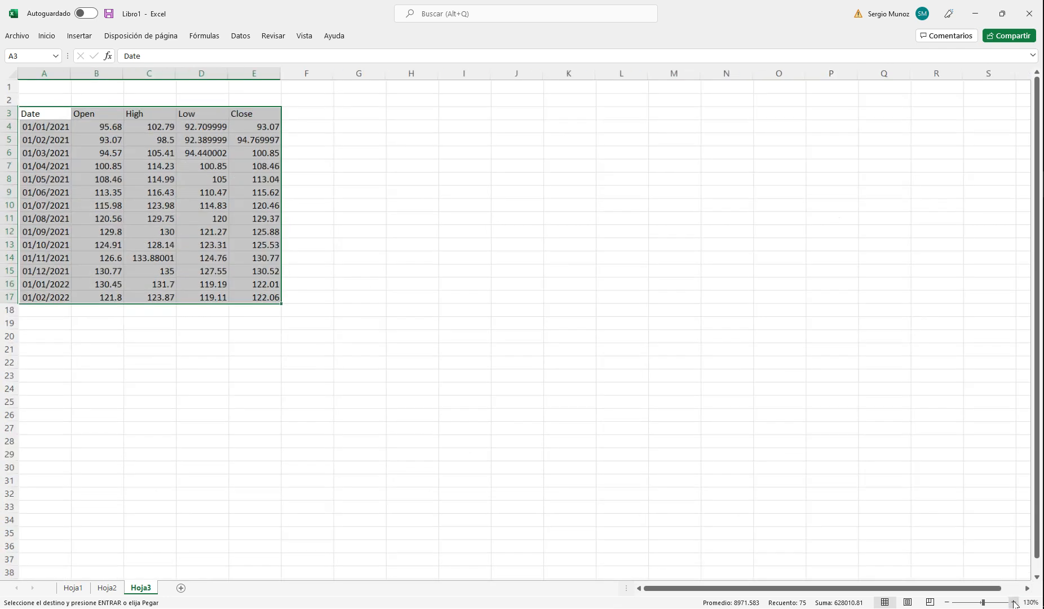
left_click(1013, 602)
left_click(1013, 602)
left_click(1012, 602)
left_click(1012, 602)
left_click(525, 194)
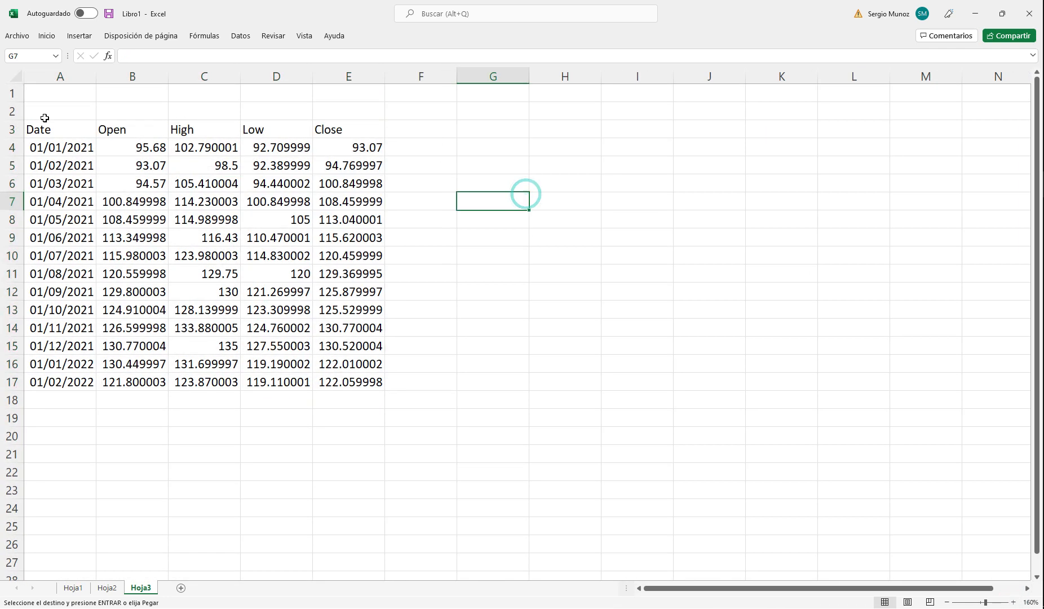
left_click_drag(121, 129, 160, 383)
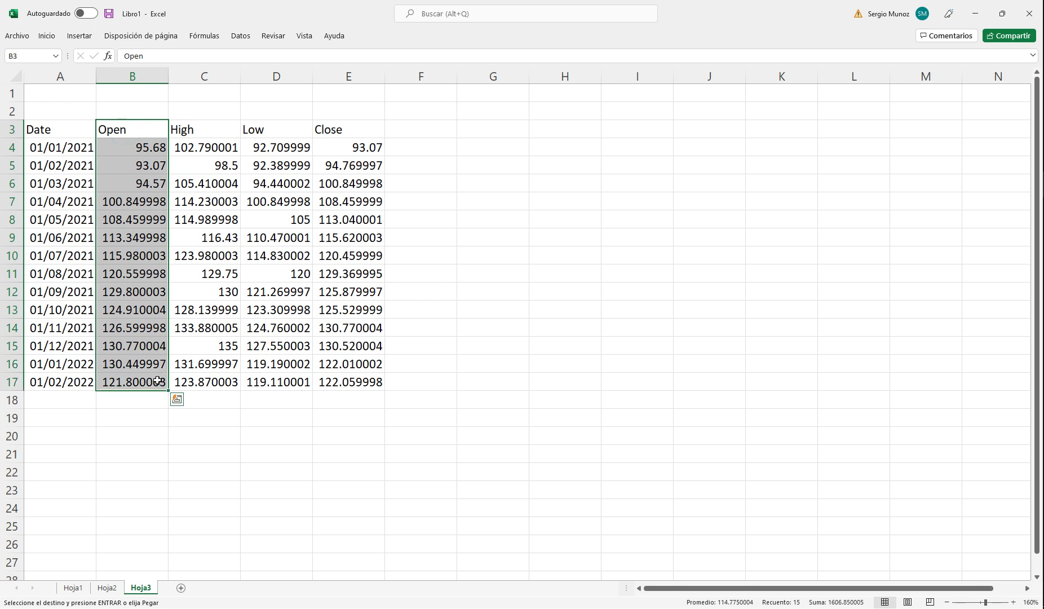
key("Delete")
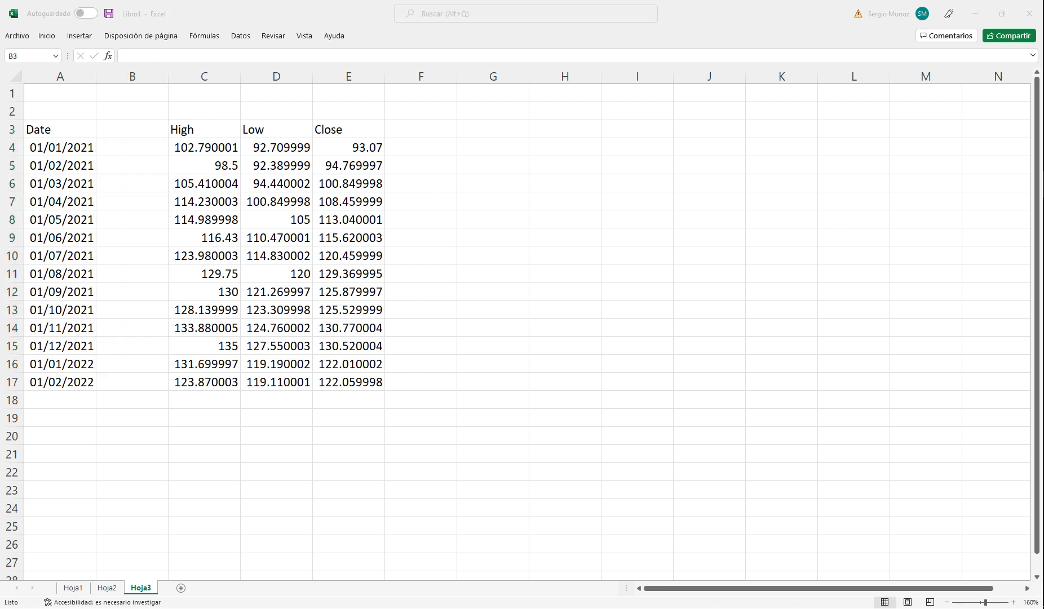
Step: Copy the Volume column (G1:G15) from AC.MX.csv into the emptied column of Hoja3 in Libro1, starting at B3
left_click(979, 236)
left_click_drag(620, 102, 642, 424)
key("ctrl+c")
mouse_move(1043, 192)
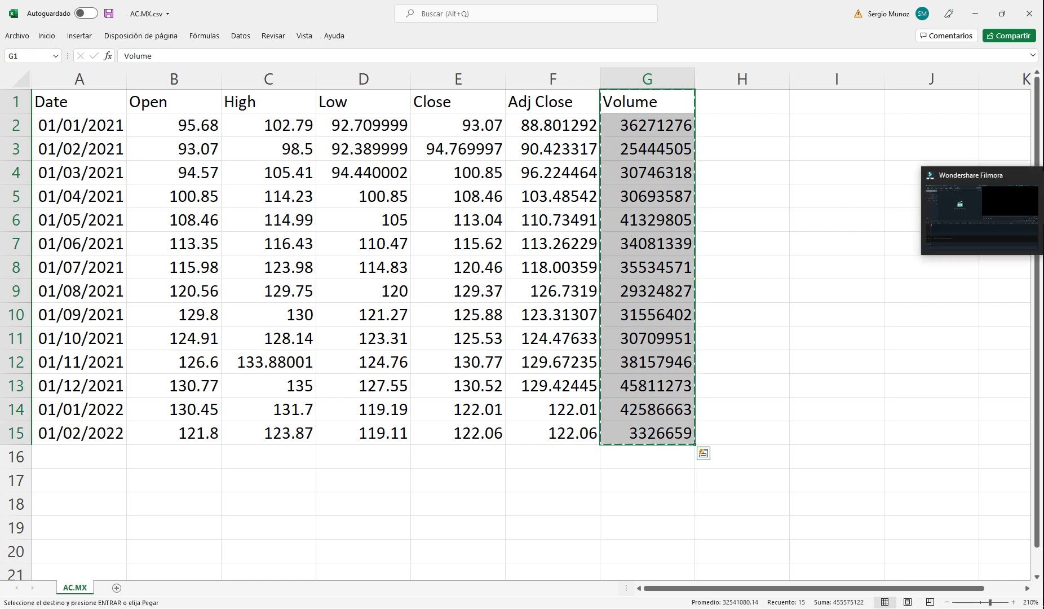
left_click(981, 164)
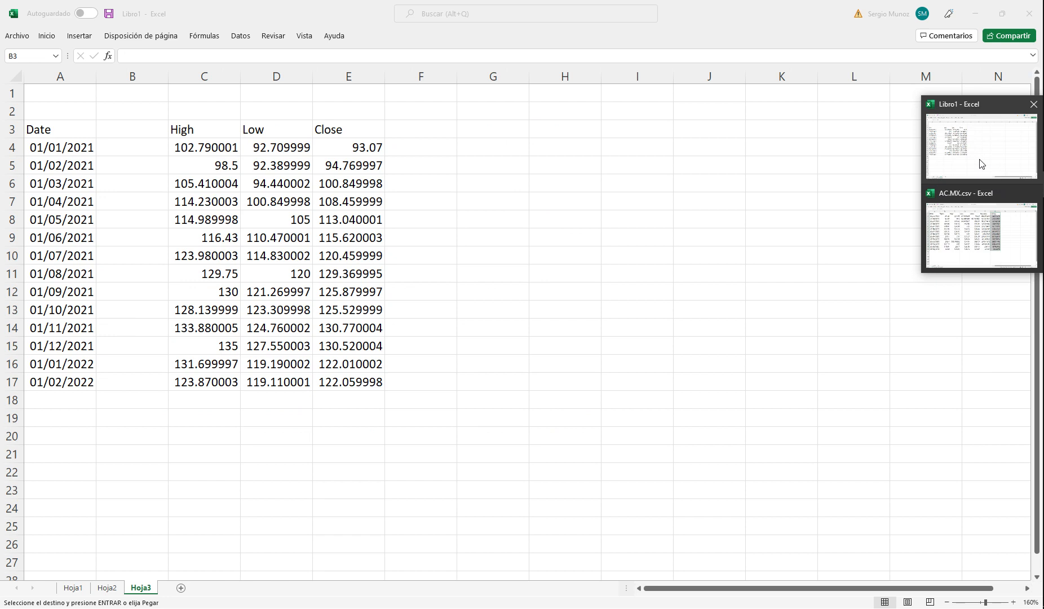
left_click(132, 126)
key("ctrl+v")
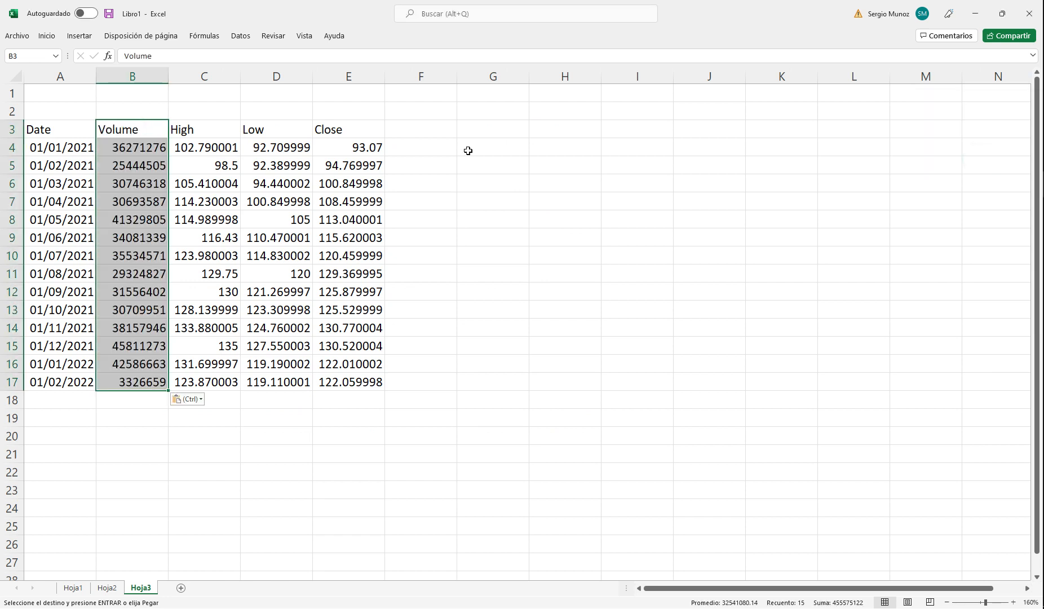
Step: Center the table headers in A3:E3 of Hoja3 and make them bold
left_click(676, 184)
left_click_drag(58, 131, 346, 129)
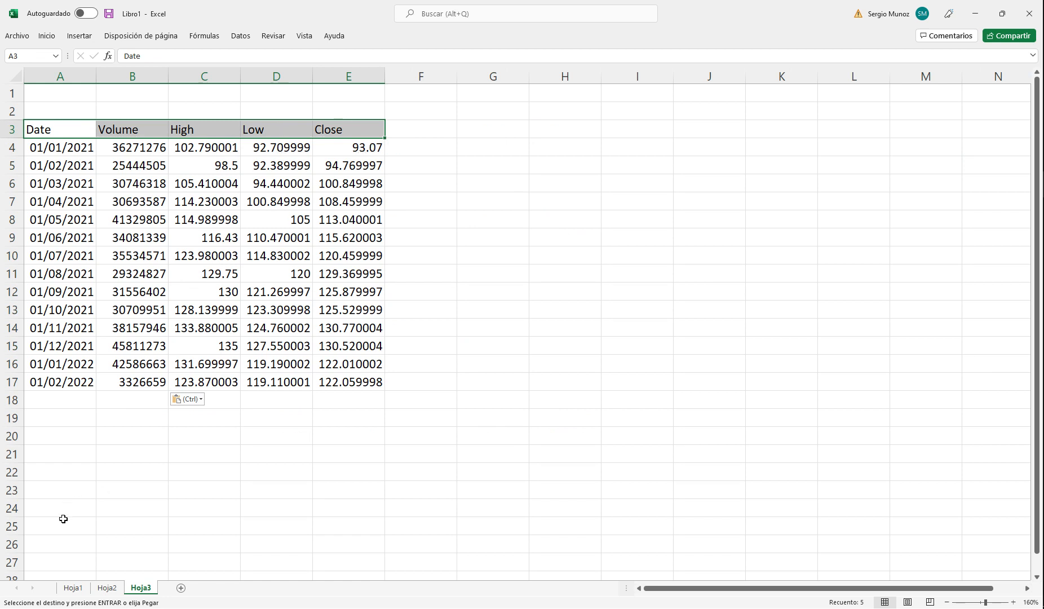
left_click(72, 588)
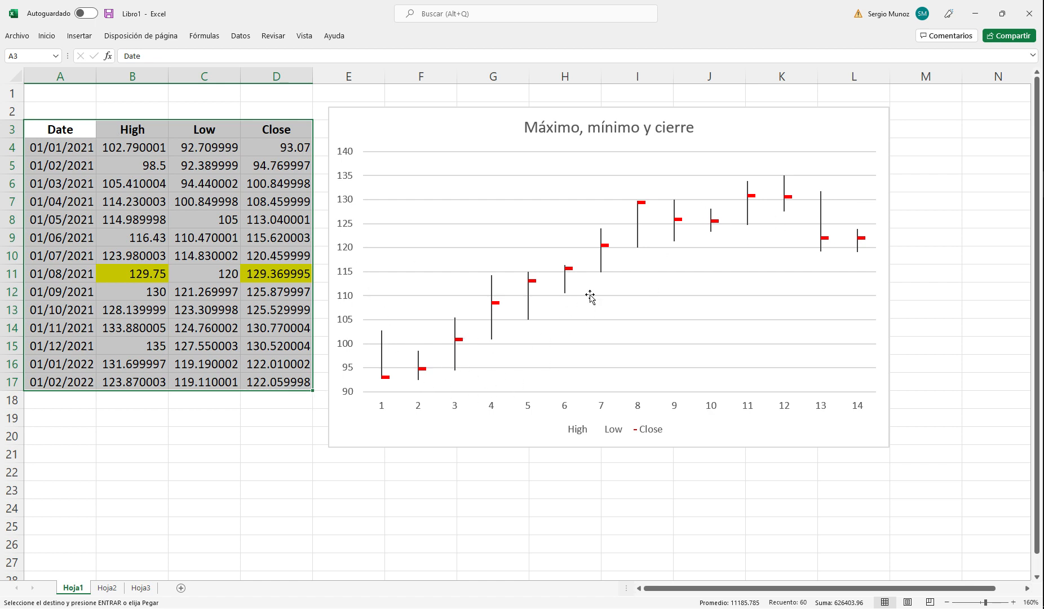
left_click(141, 588)
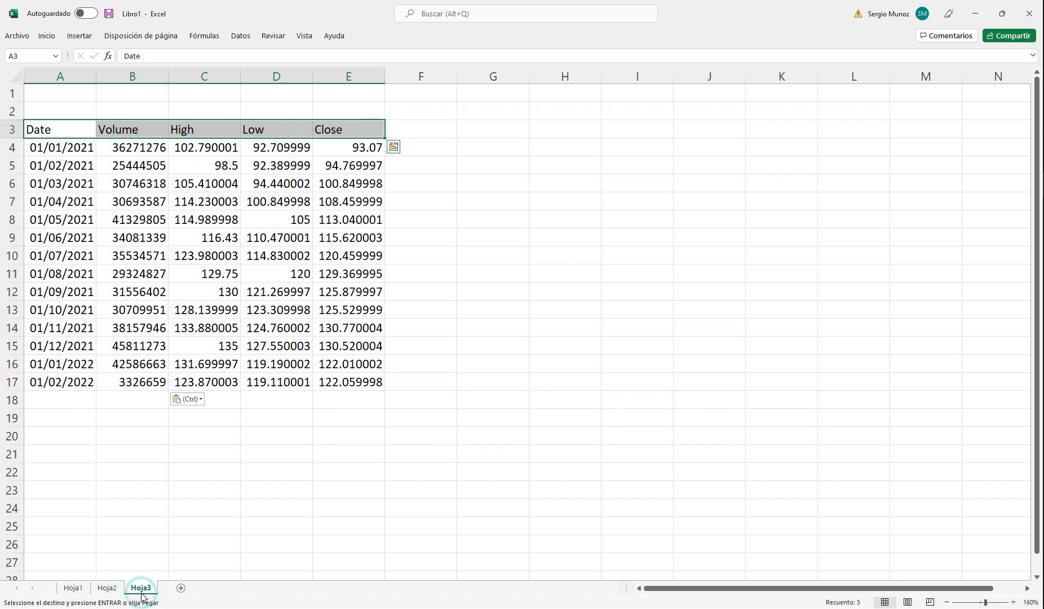
left_click_drag(67, 132, 326, 131)
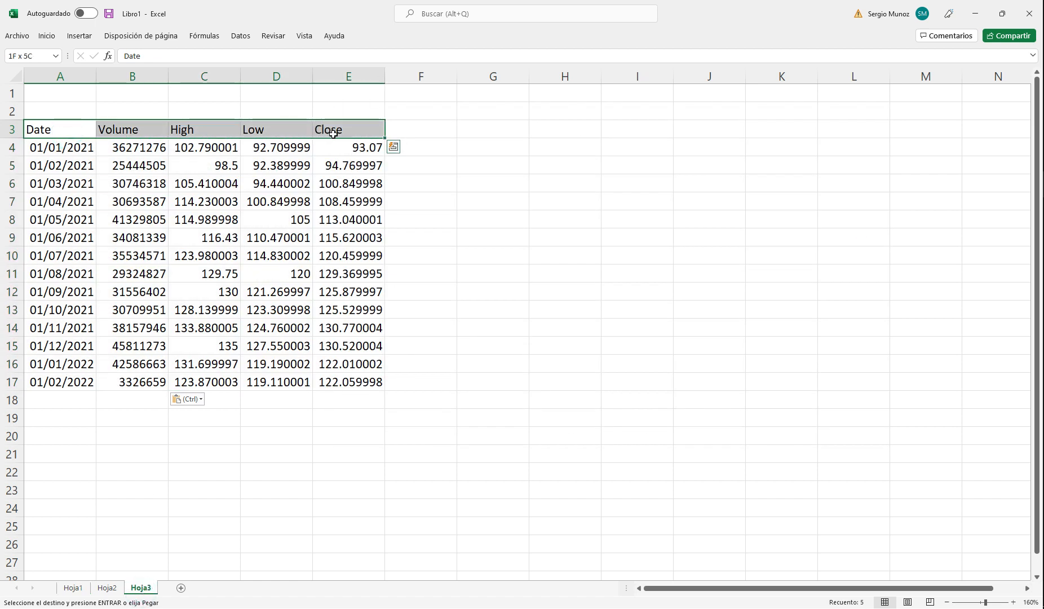
left_click(47, 36)
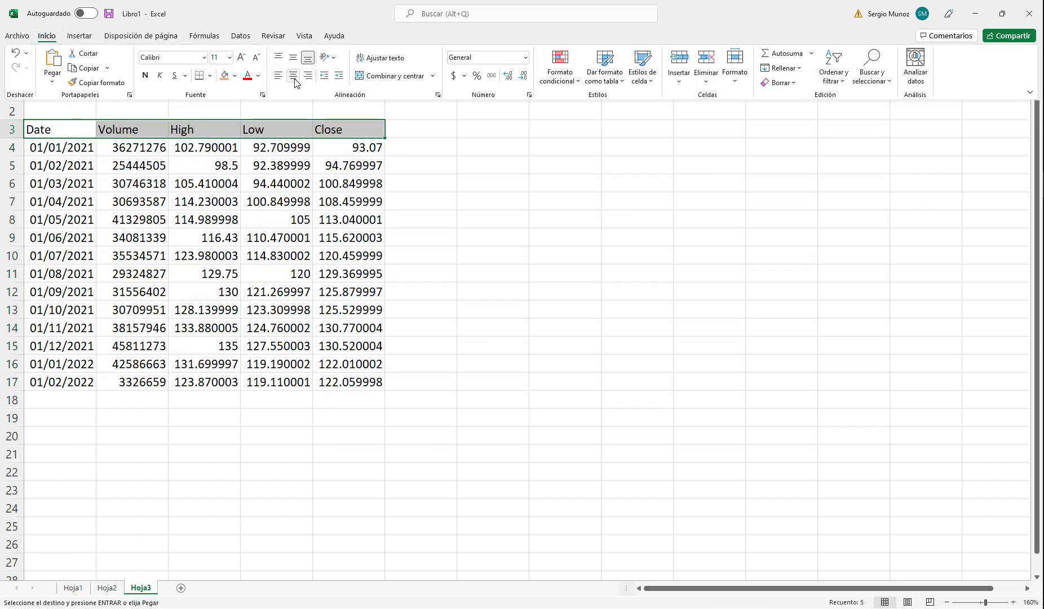
left_click(292, 75)
left_click(513, 215)
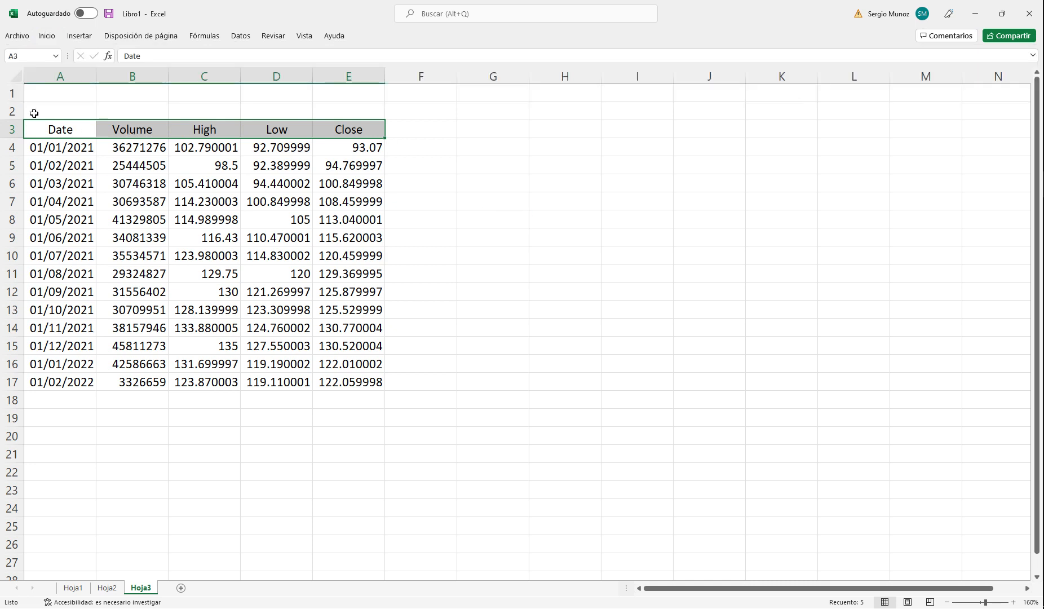
left_click(47, 36)
left_click(145, 75)
left_click(475, 210)
left_click(475, 224)
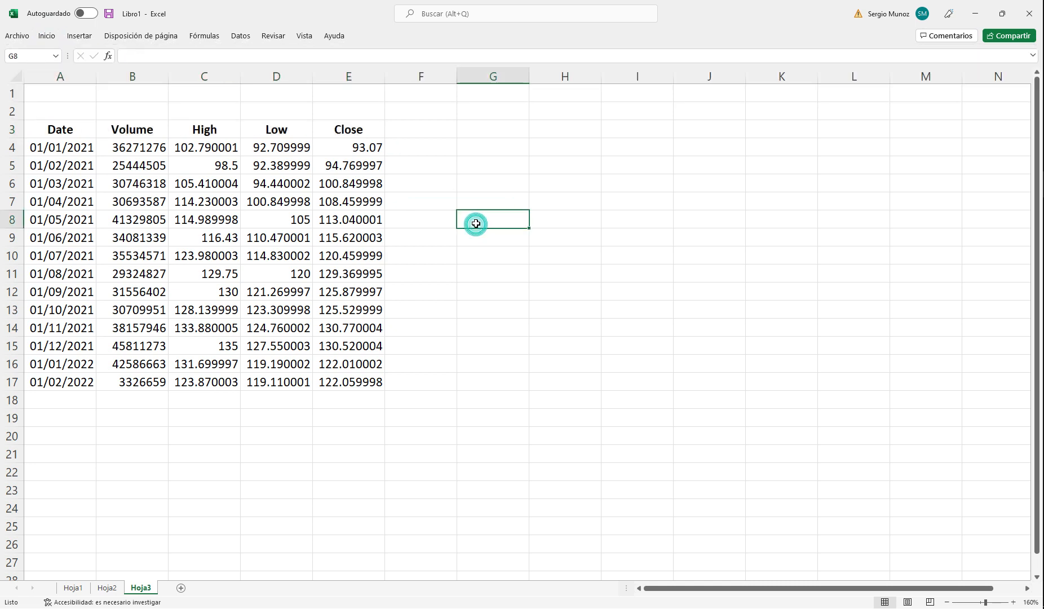
Step: Insert a volume-high-low-close stock chart from B3:E17 and place it beside the data table
left_click(119, 128)
left_click_drag(233, 148, 349, 389)
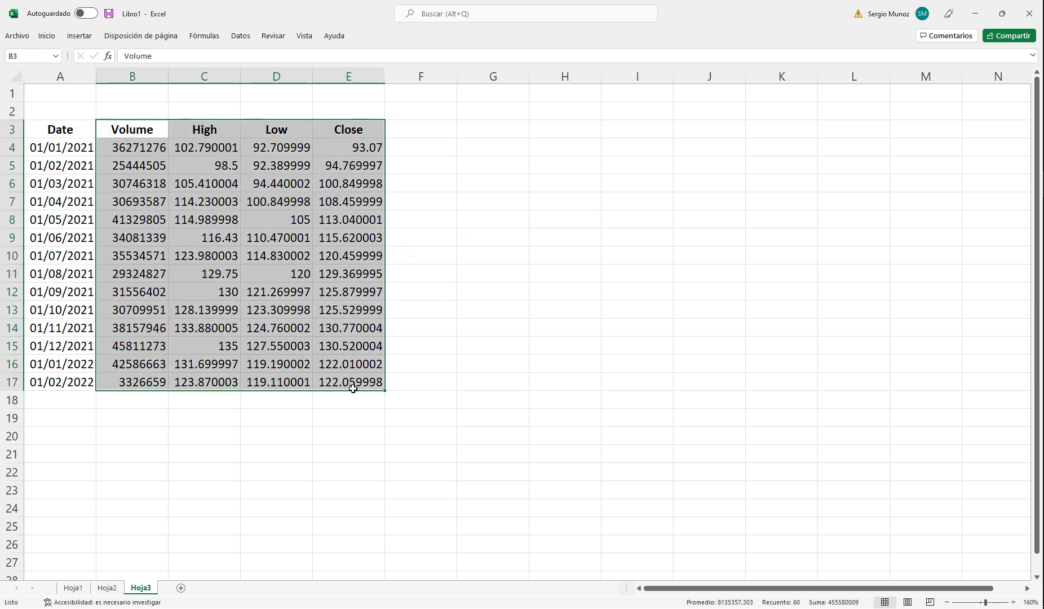
left_click(79, 35)
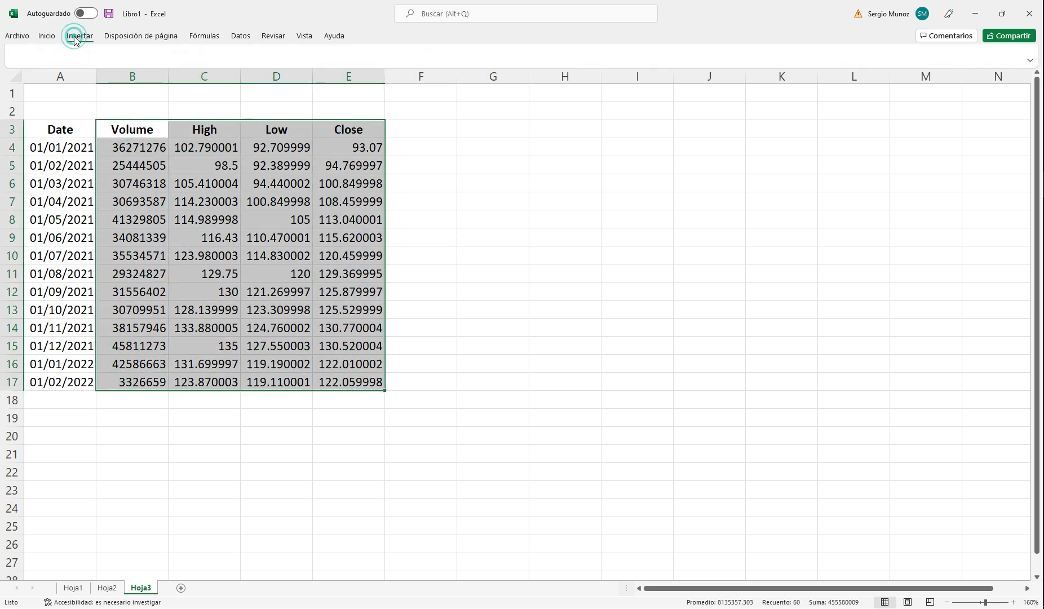
left_click(504, 52)
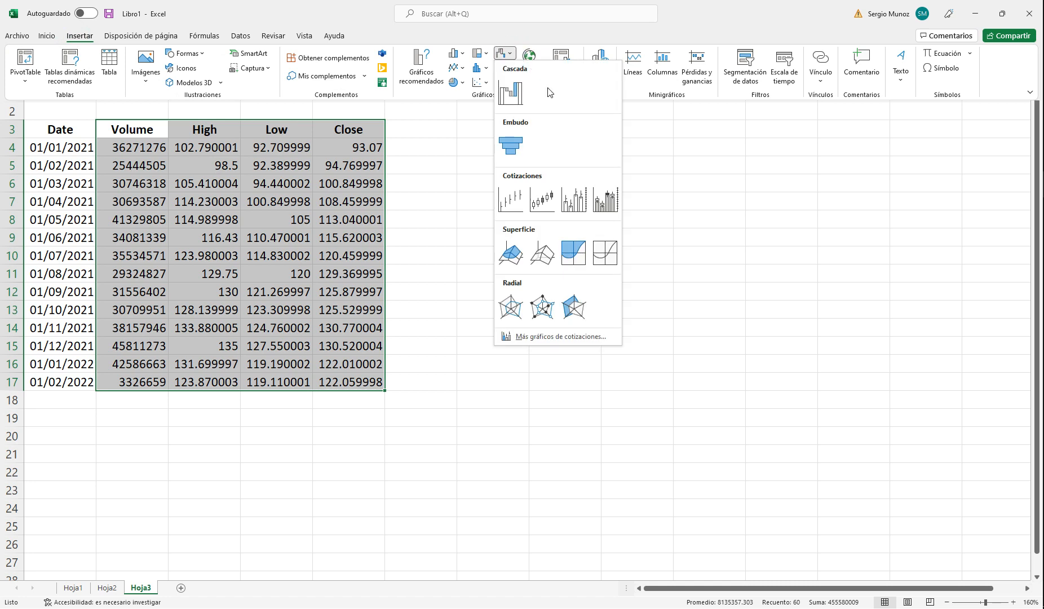
left_click(574, 204)
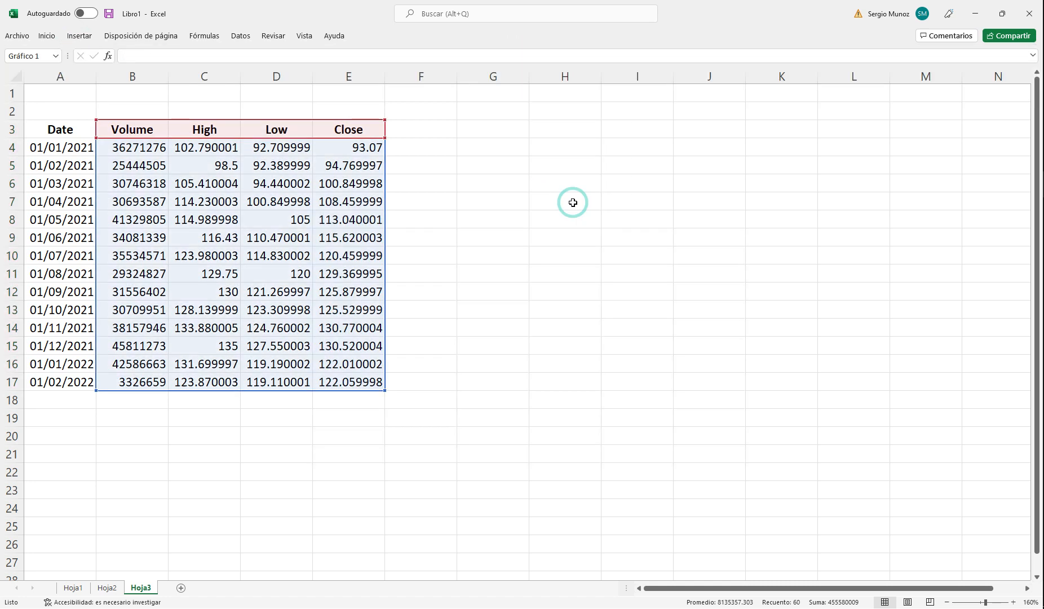
left_click_drag(607, 210, 716, 140)
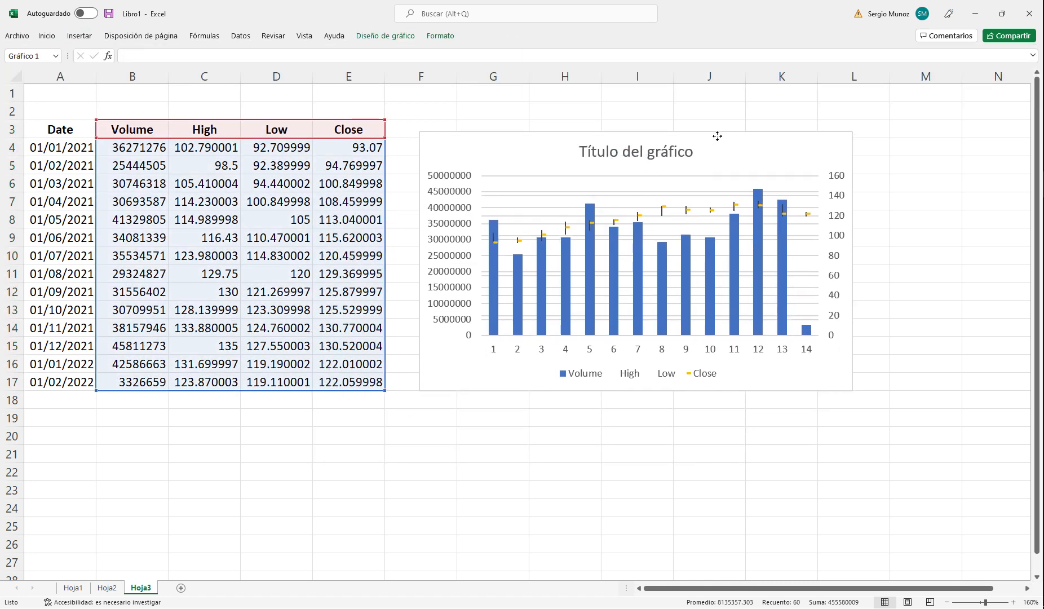
Step: Try a standard red outline on the Close series of the volume-high-low-close chart in Hoja3
left_click(593, 226)
right_click(593, 225)
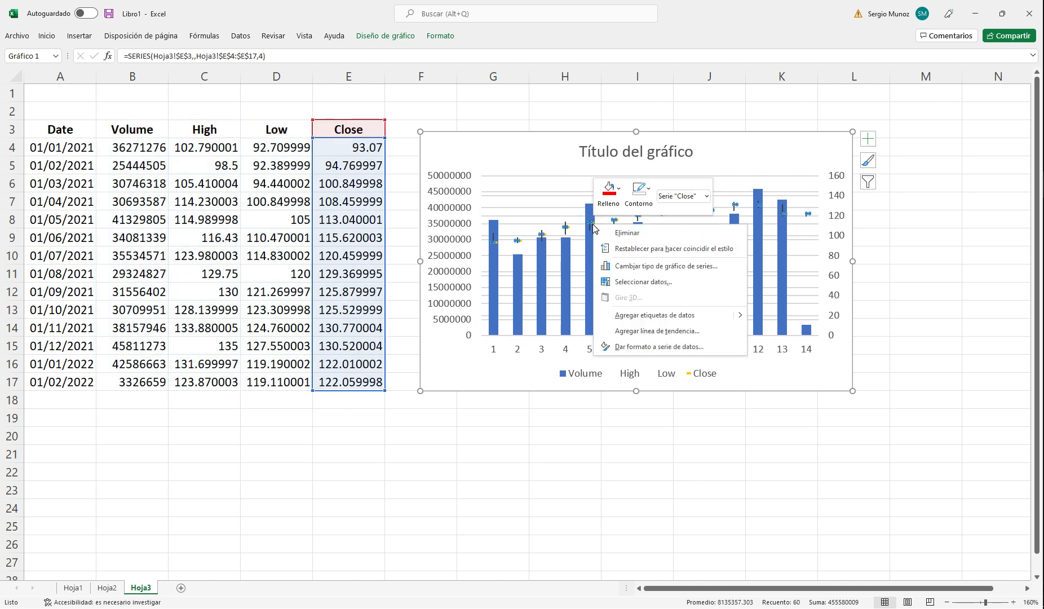
left_click(640, 193)
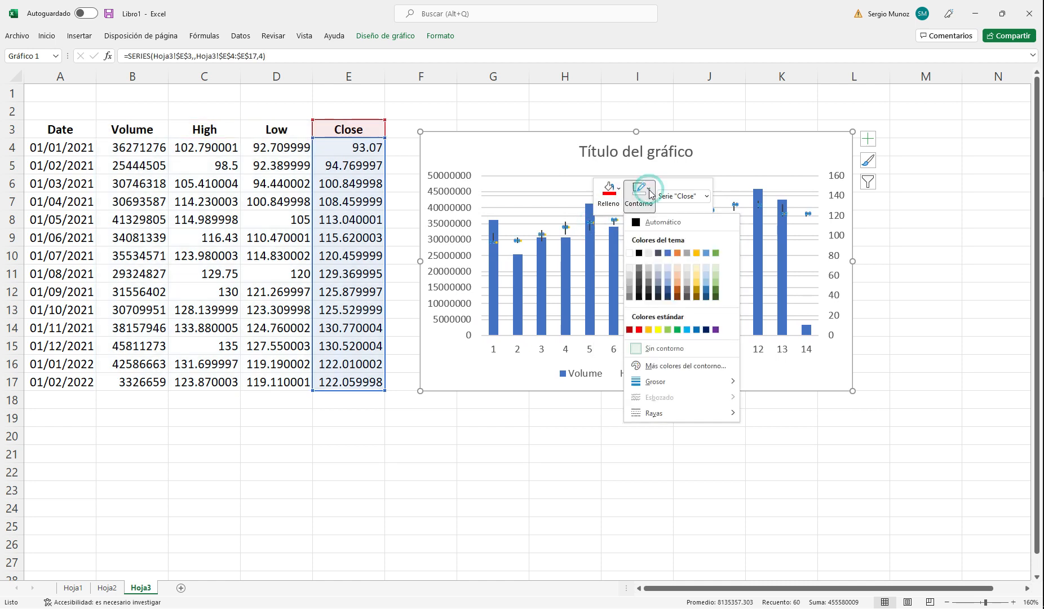
left_click(639, 329)
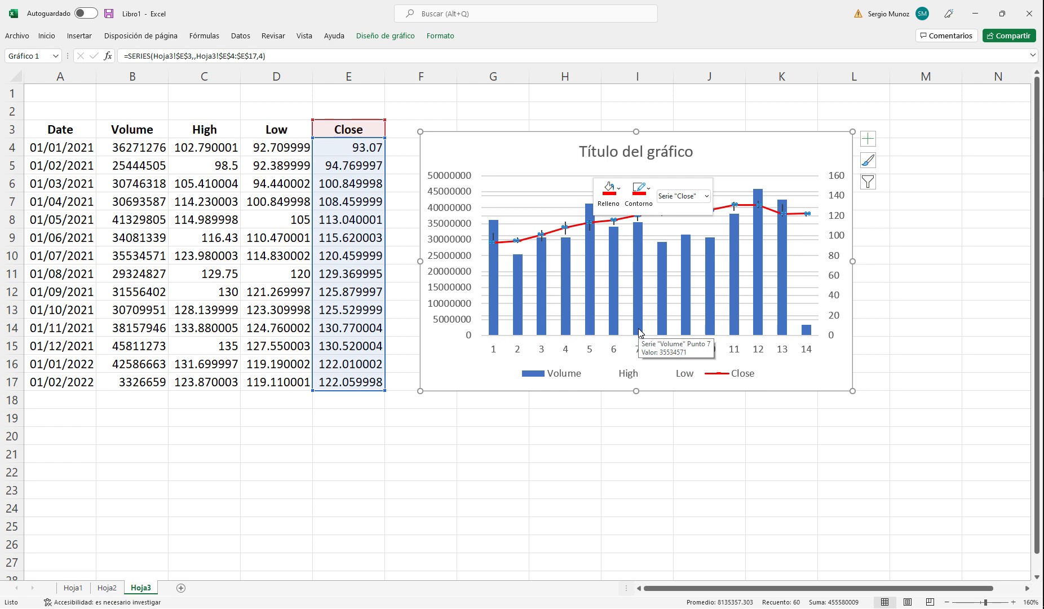
Step: Remove the outline from the chart's Close series and fill its markers with standard red
left_click(651, 193)
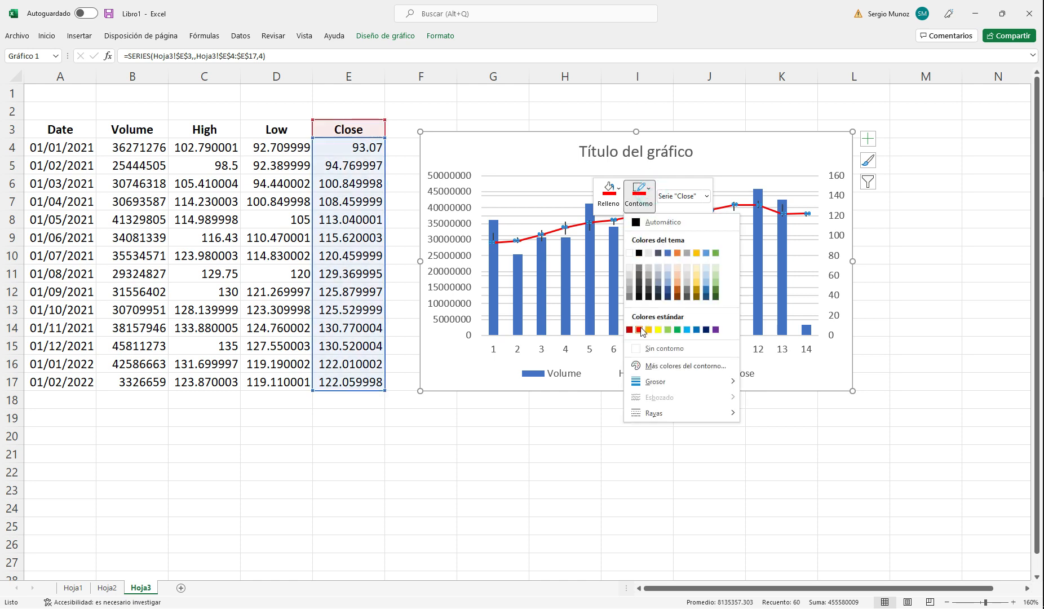
left_click(661, 350)
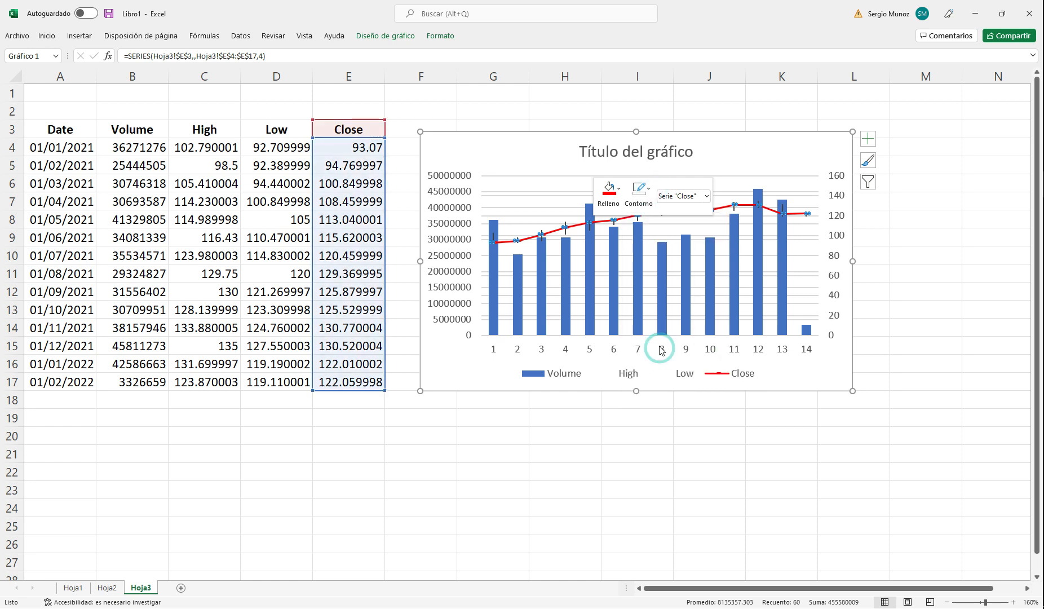
left_click(619, 192)
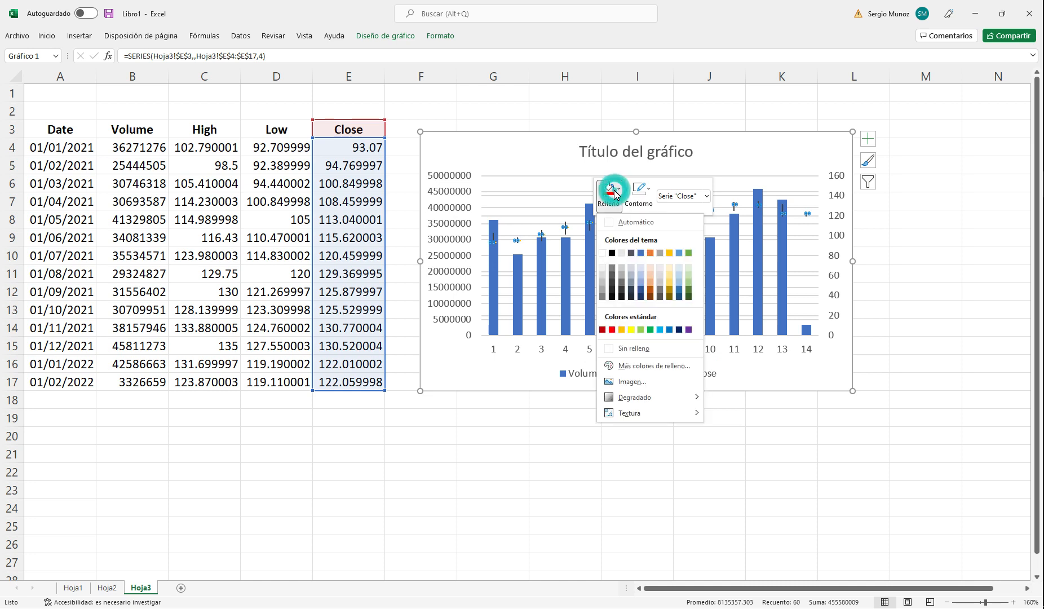
left_click(612, 330)
left_click(577, 400)
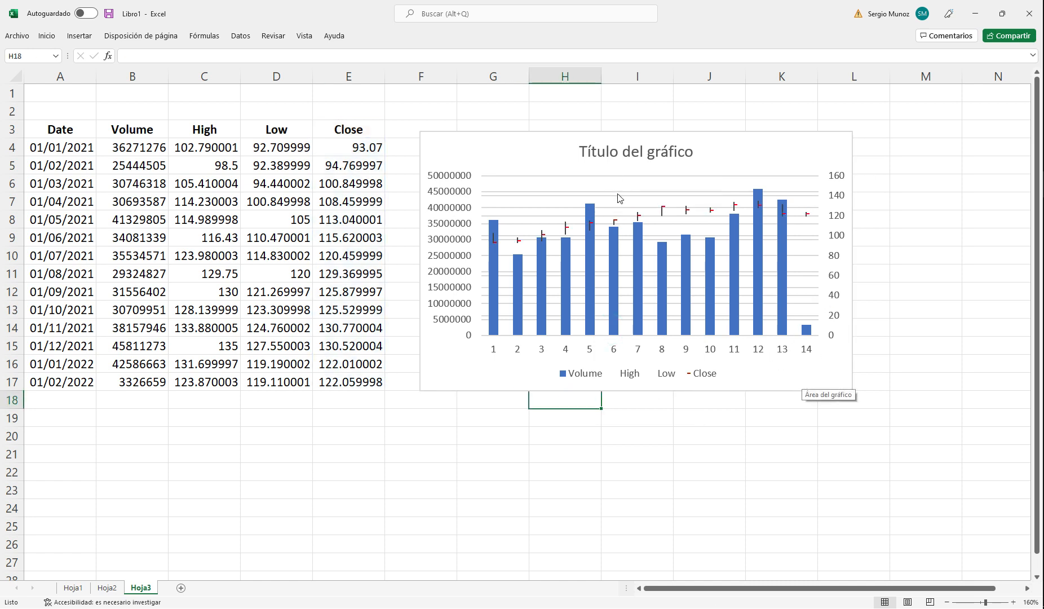
Step: Delete the title of the volume-high-low-close chart and enlarge the chart to extend to about column M and row 22
left_click(620, 156)
key("Delete")
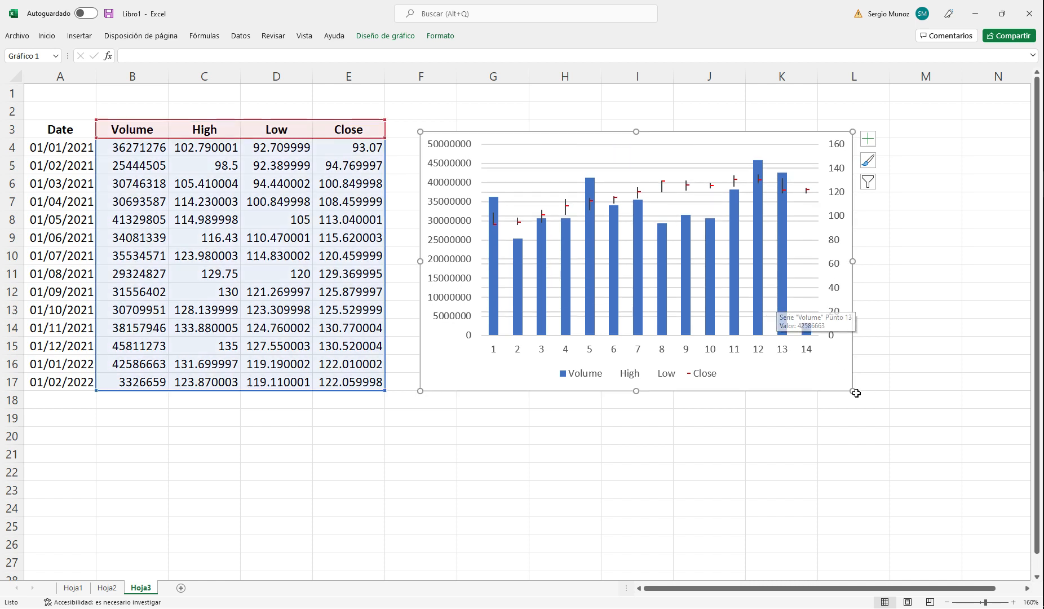
left_click_drag(853, 391, 989, 474)
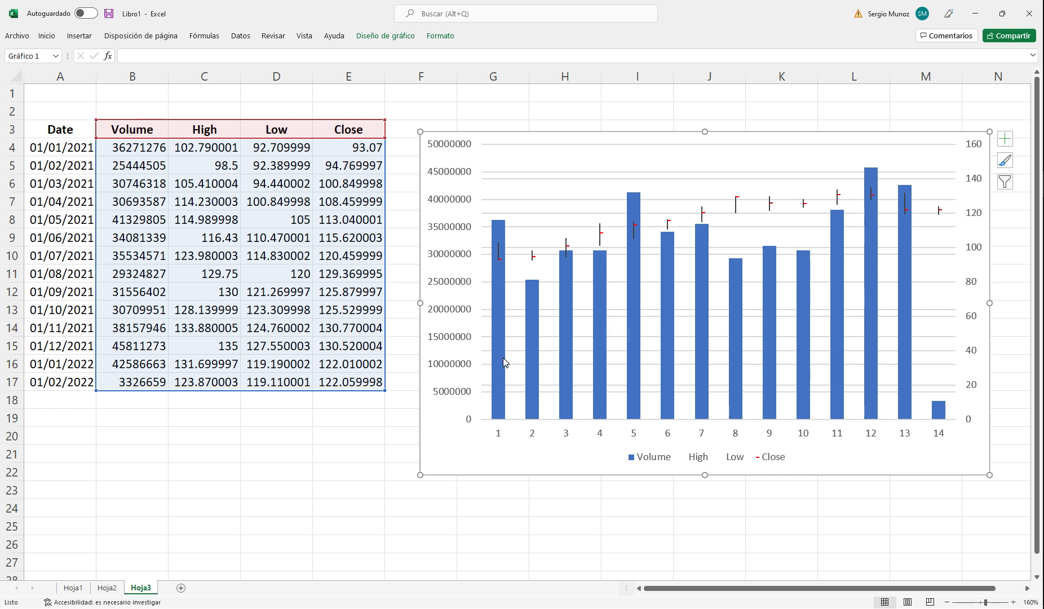
Step: Review the high-low-close chart on Hoja1 for comparison and return to the volume chart on Hoja3
left_click(73, 587)
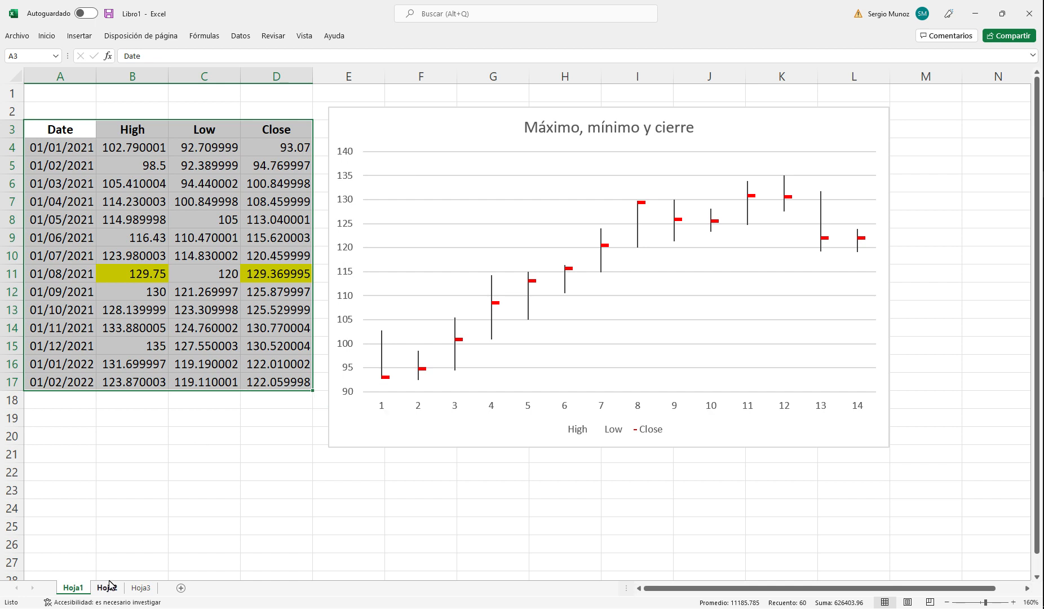
left_click(143, 587)
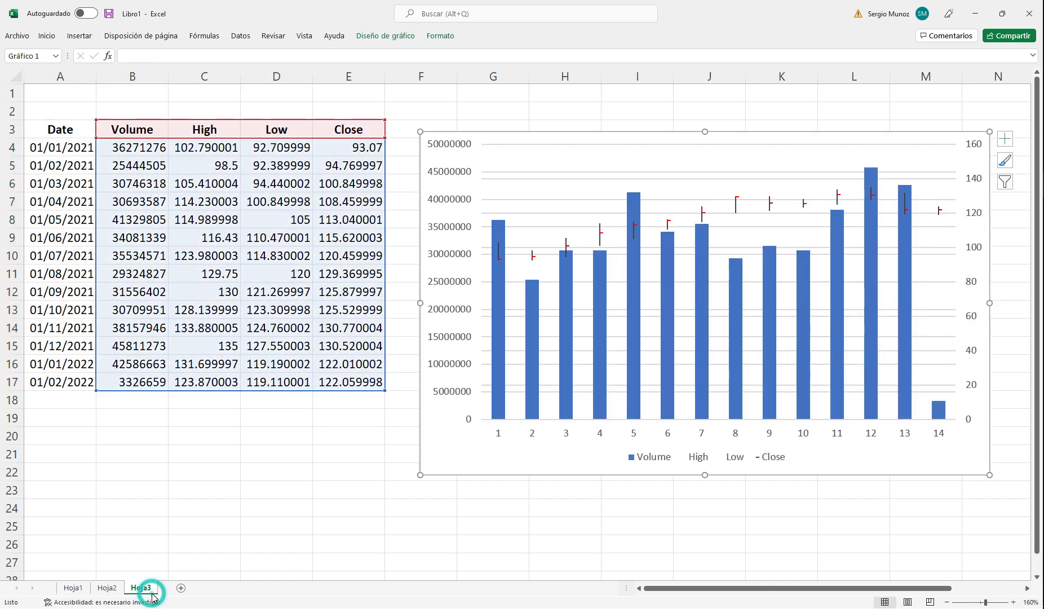
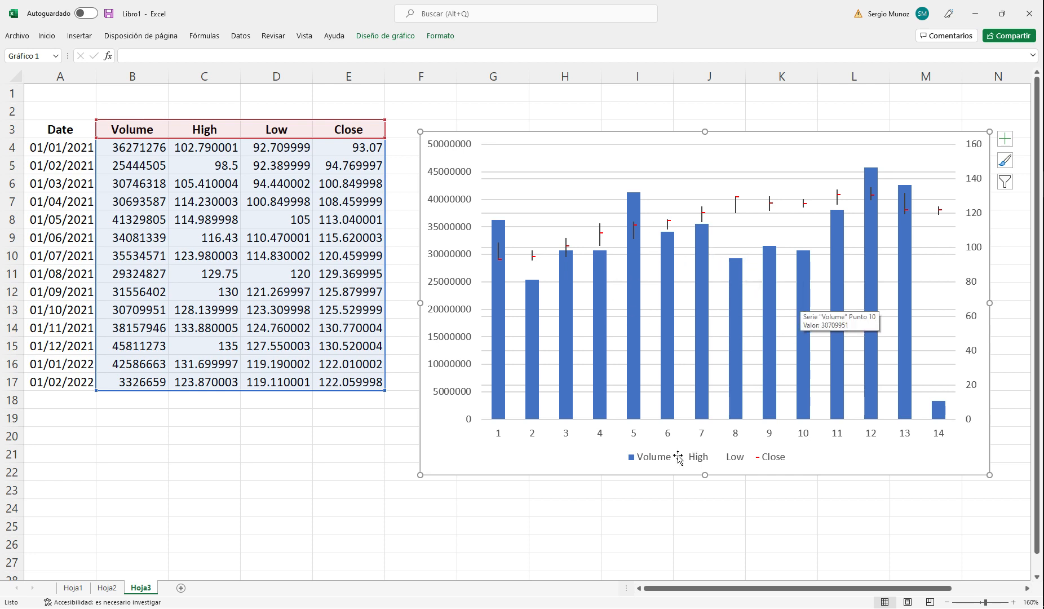
left_click(631, 440)
right_click(633, 439)
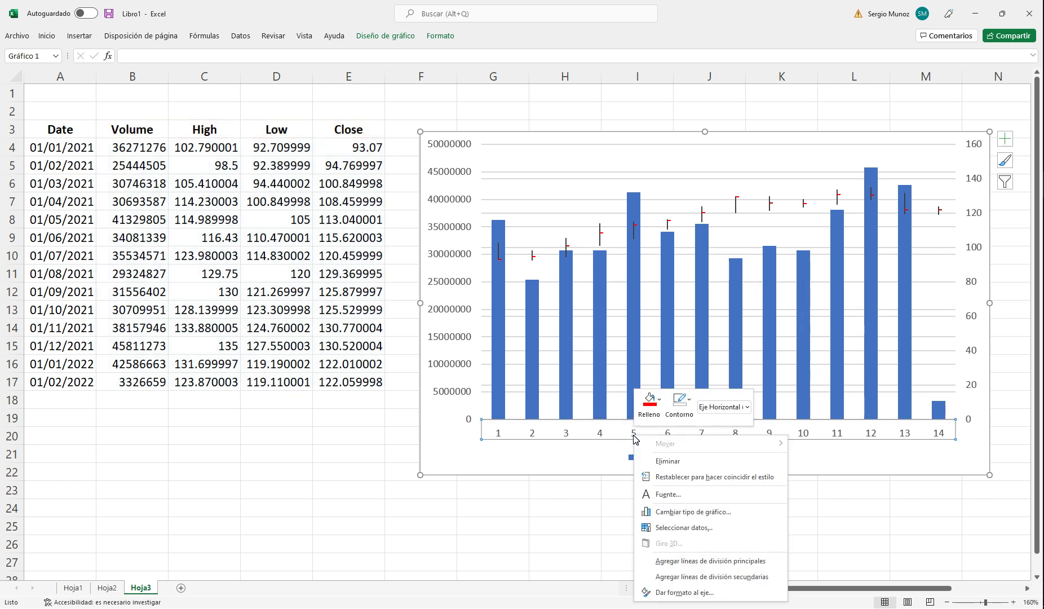
left_click(698, 601)
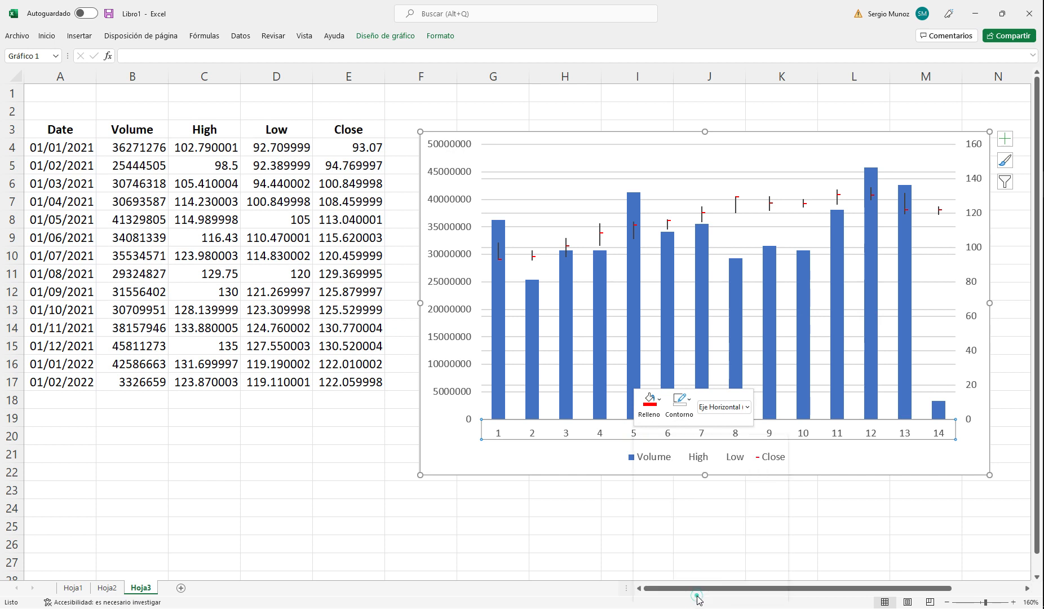
left_click(1029, 80)
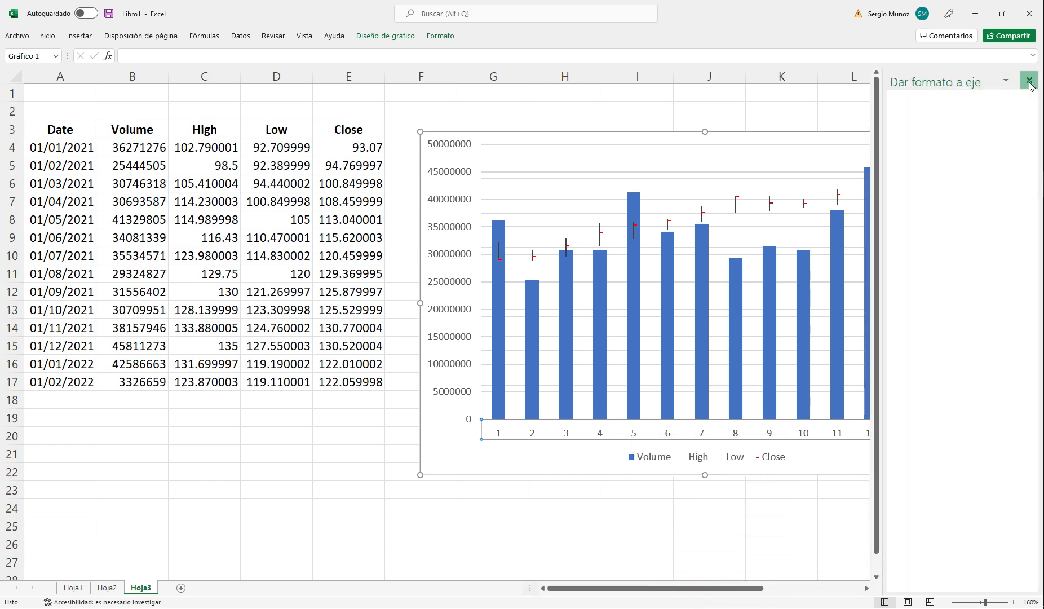
Step: Assign the dates in A4:A17 of Hoja3 as the horizontal axis labels of the volume-high-low-close chart
right_click(664, 156)
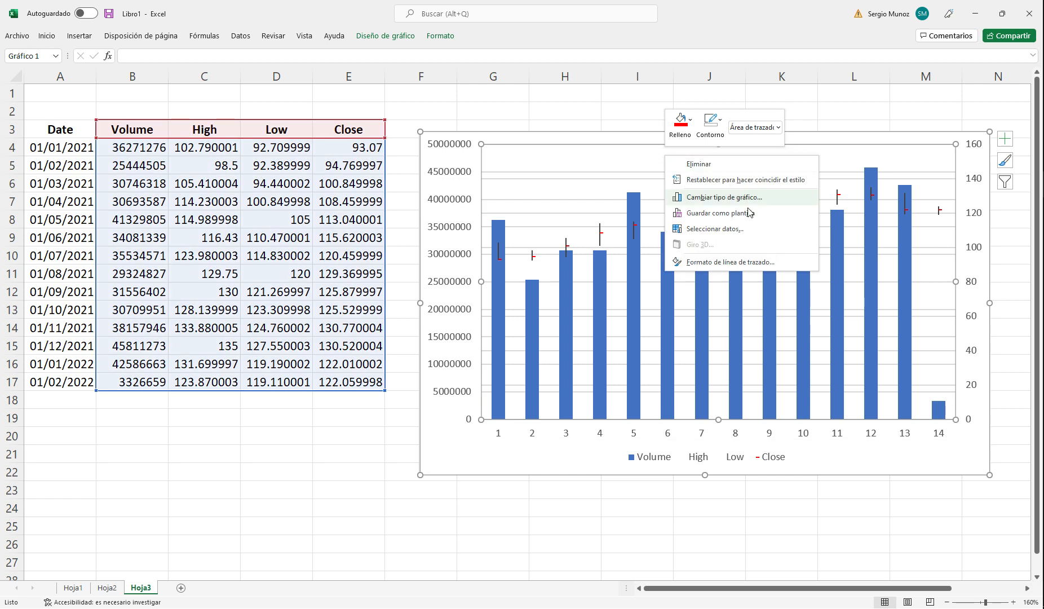
left_click(727, 229)
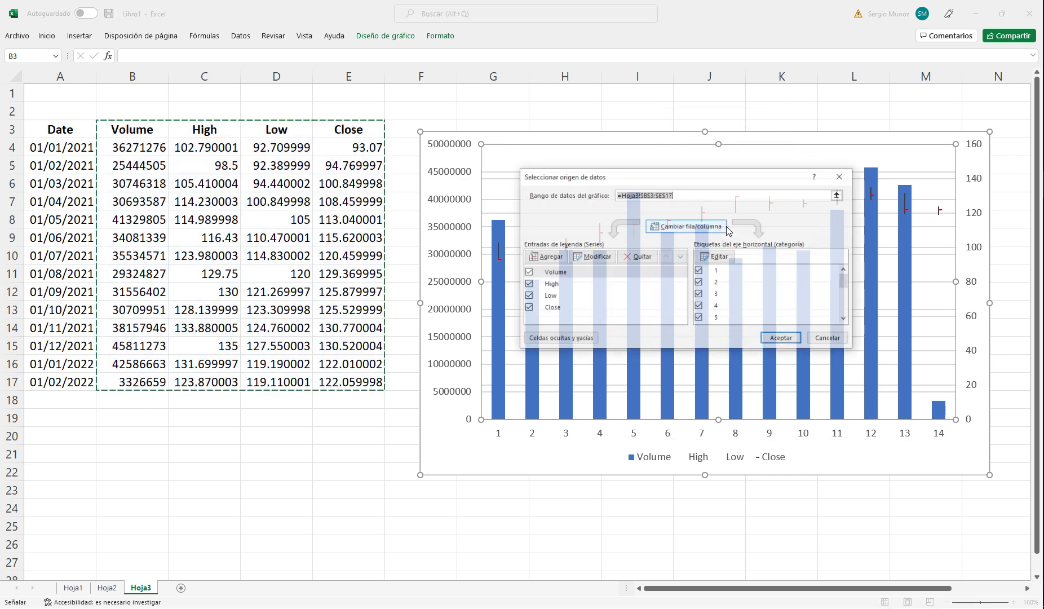
left_click(725, 260)
left_click_drag(72, 149, 59, 376)
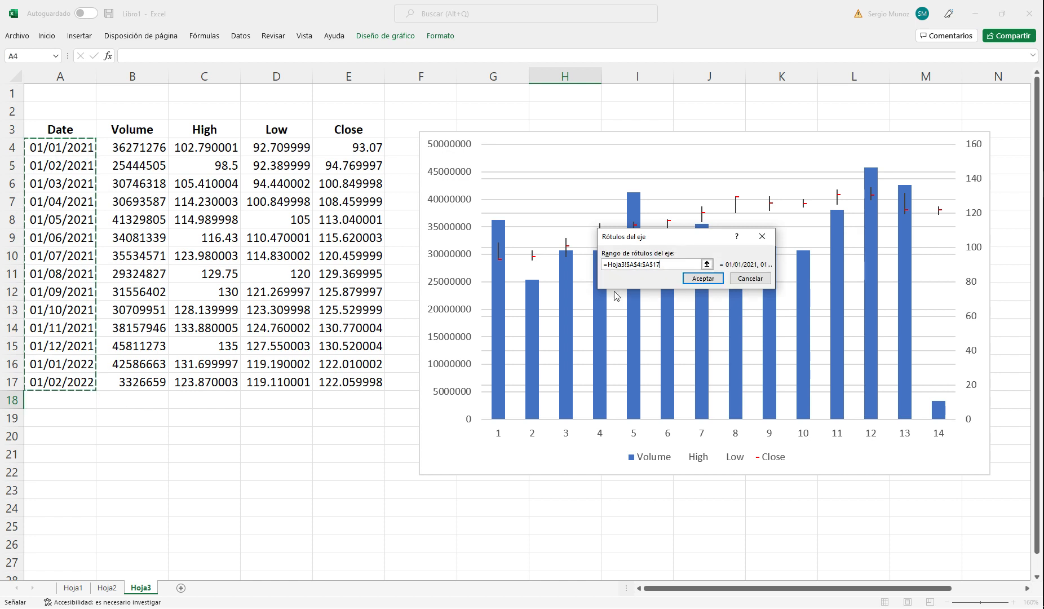
left_click(702, 279)
left_click(788, 338)
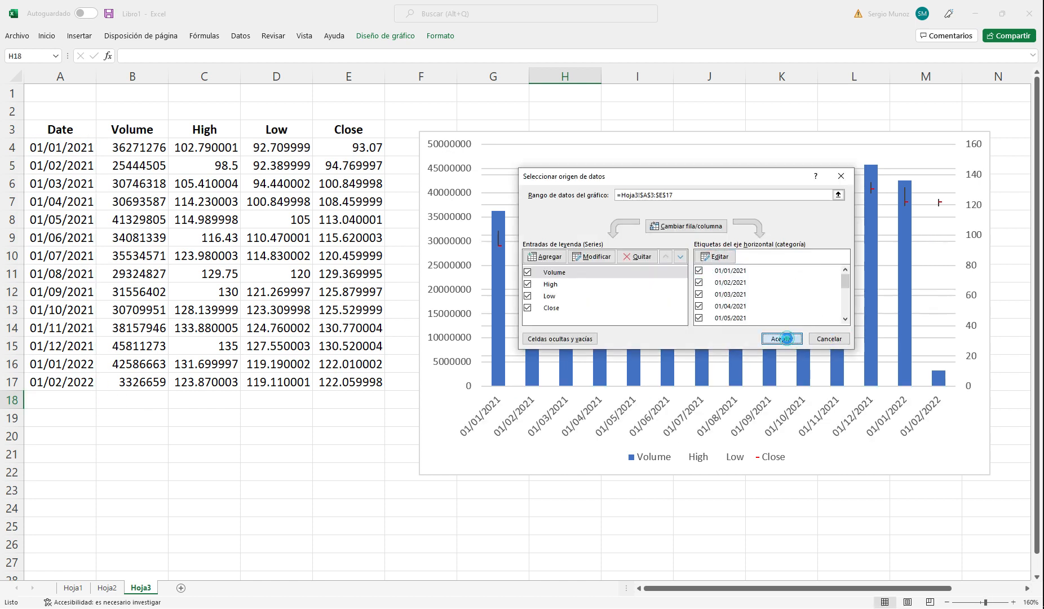
Step: Set the minimum bound of the volume-high-low-close chart's secondary vertical axis to 90
left_click(977, 240)
right_click(978, 239)
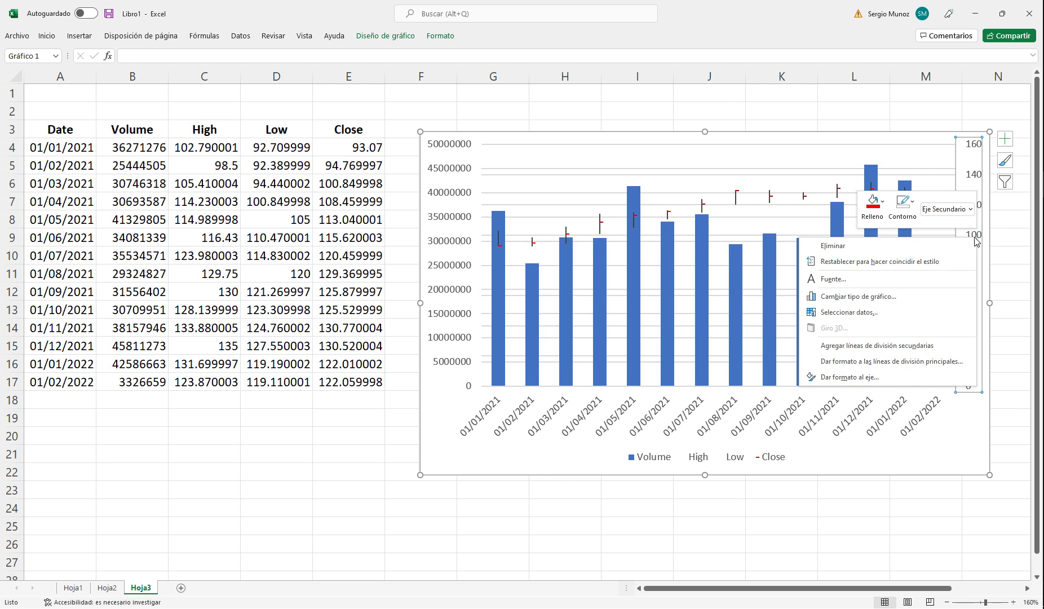
left_click(854, 385)
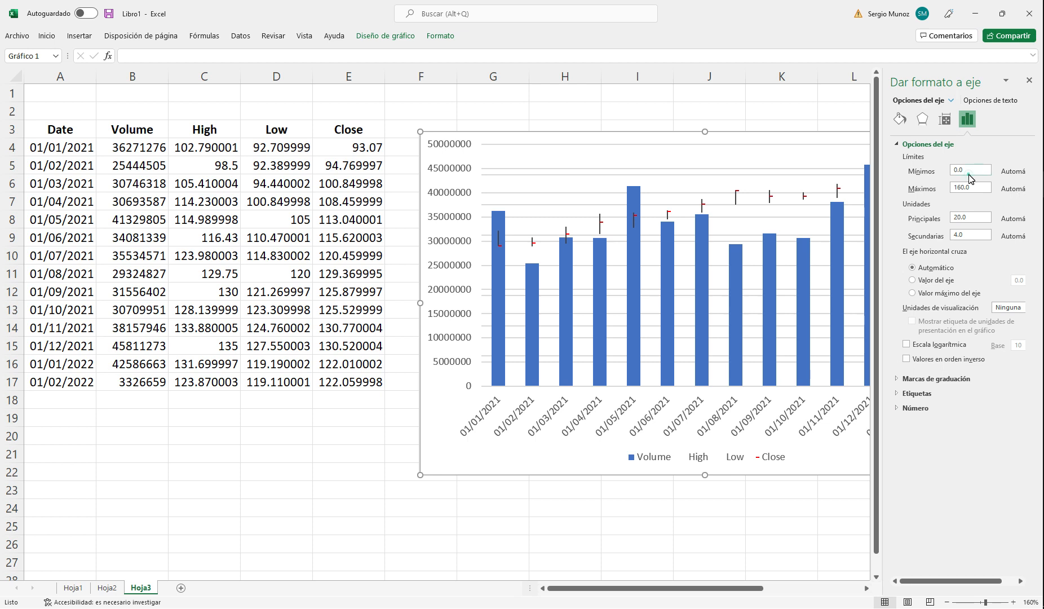
left_click(968, 170)
type("90")
left_click(994, 150)
left_click(818, 178)
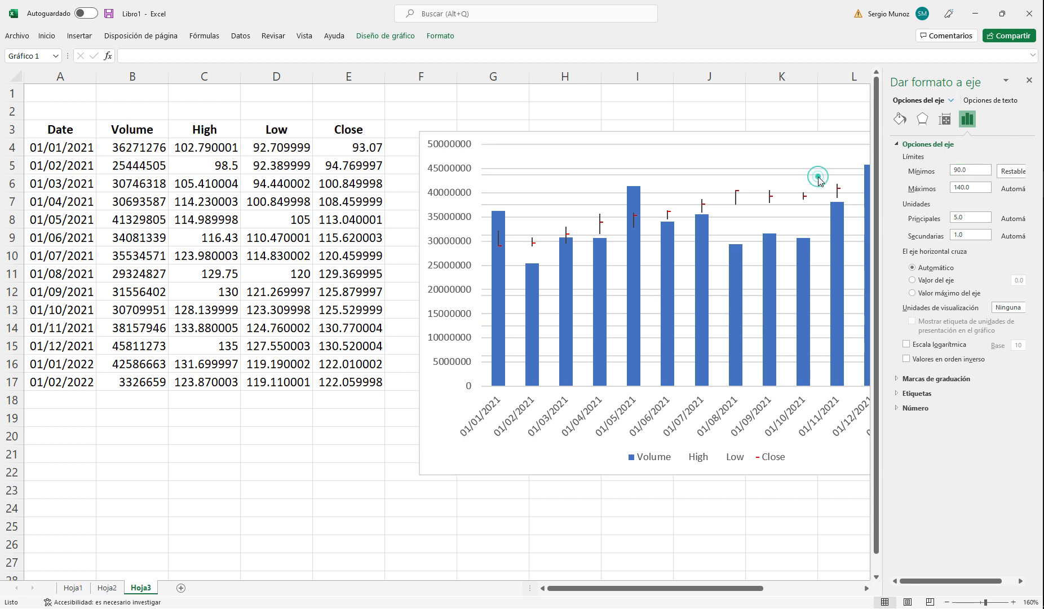
left_click(1030, 81)
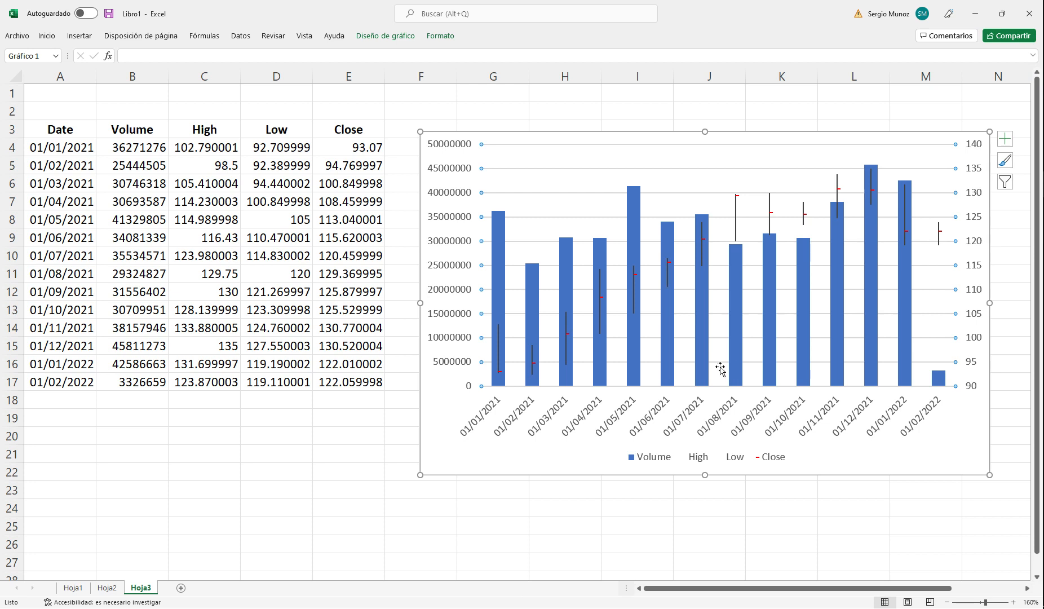
left_click(929, 114)
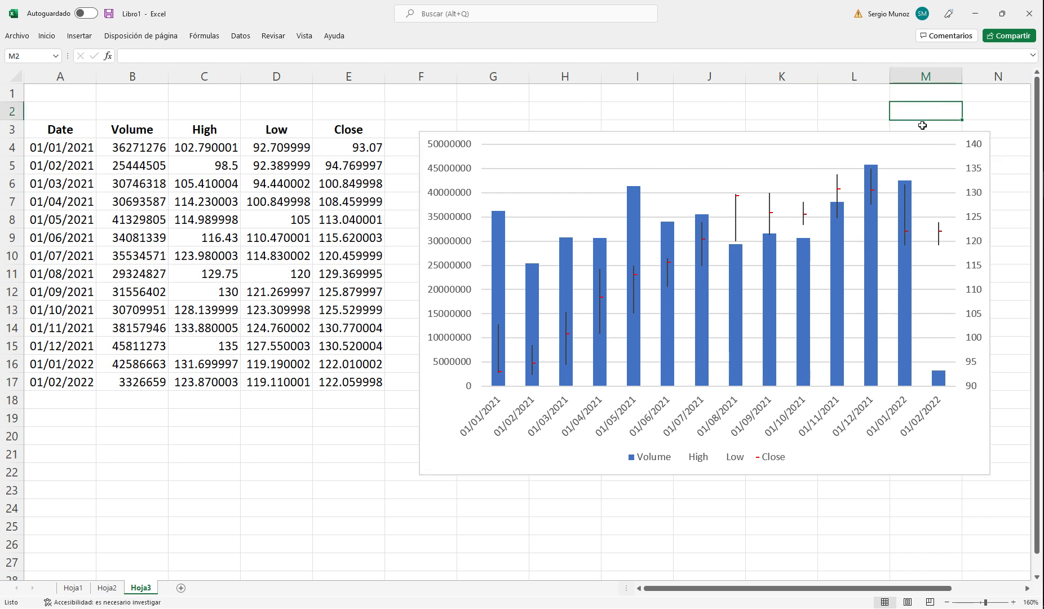
Step: Examine the secondary vertical axis formatting: selectable chart elements, fill and line, effects, alignment and axis options
left_click(973, 179)
right_click(976, 181)
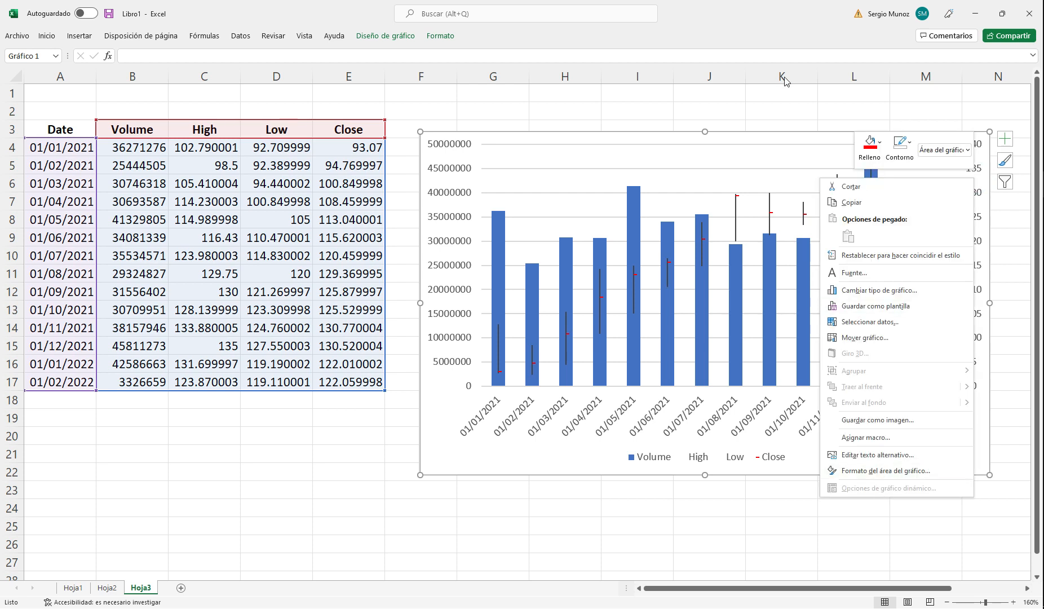
key("Escape")
left_click(971, 221)
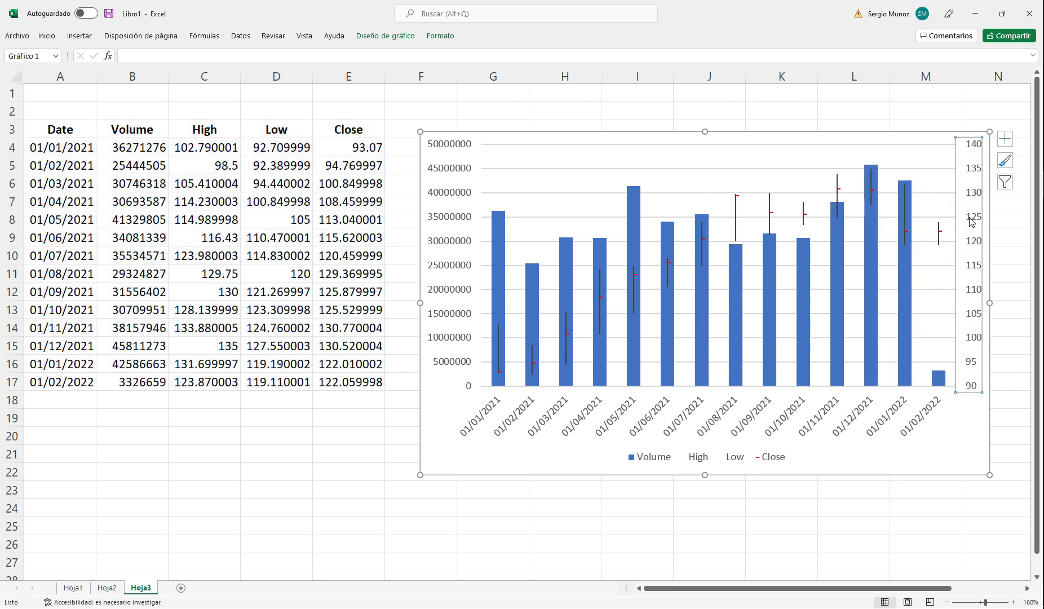
right_click(970, 221)
left_click(865, 359)
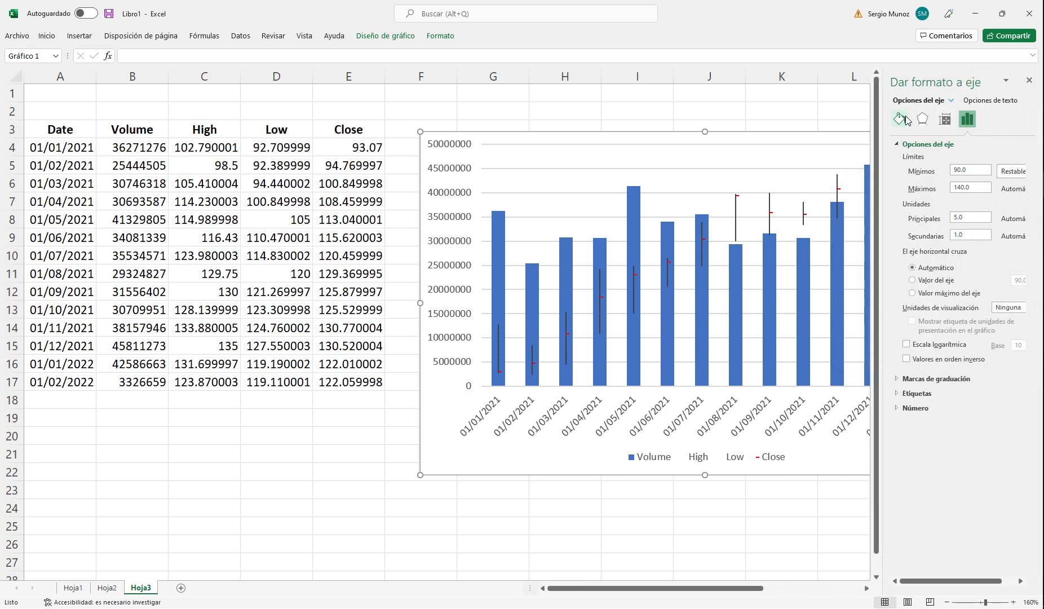
left_click(951, 102)
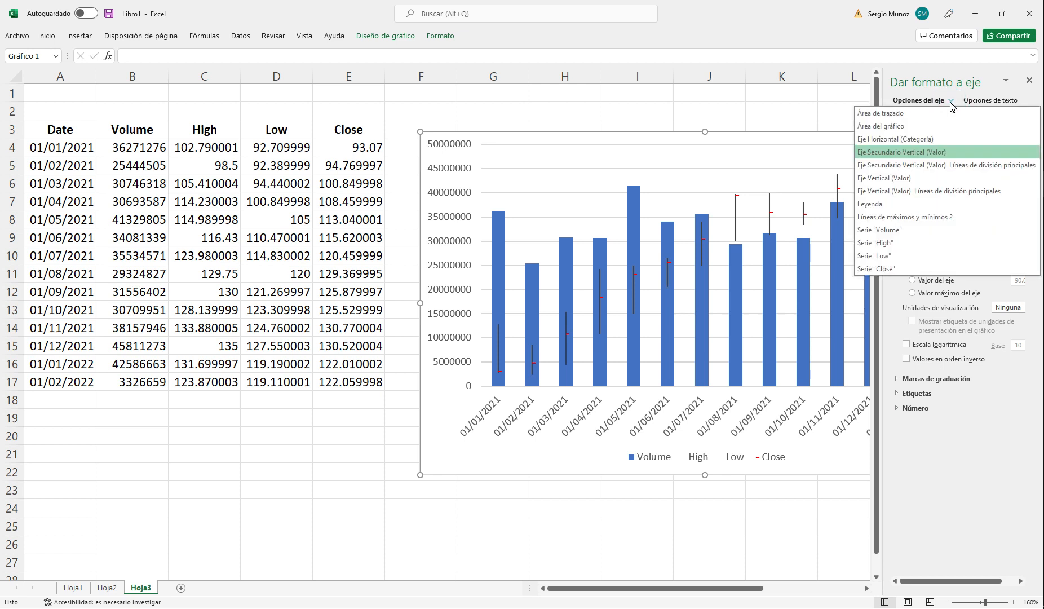
left_click(952, 102)
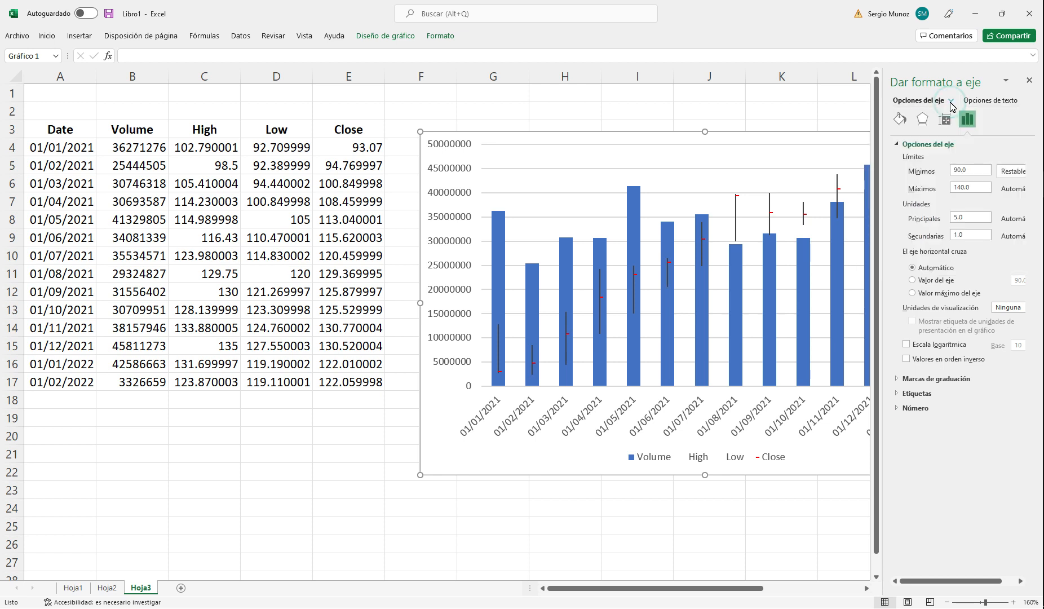
left_click(900, 119)
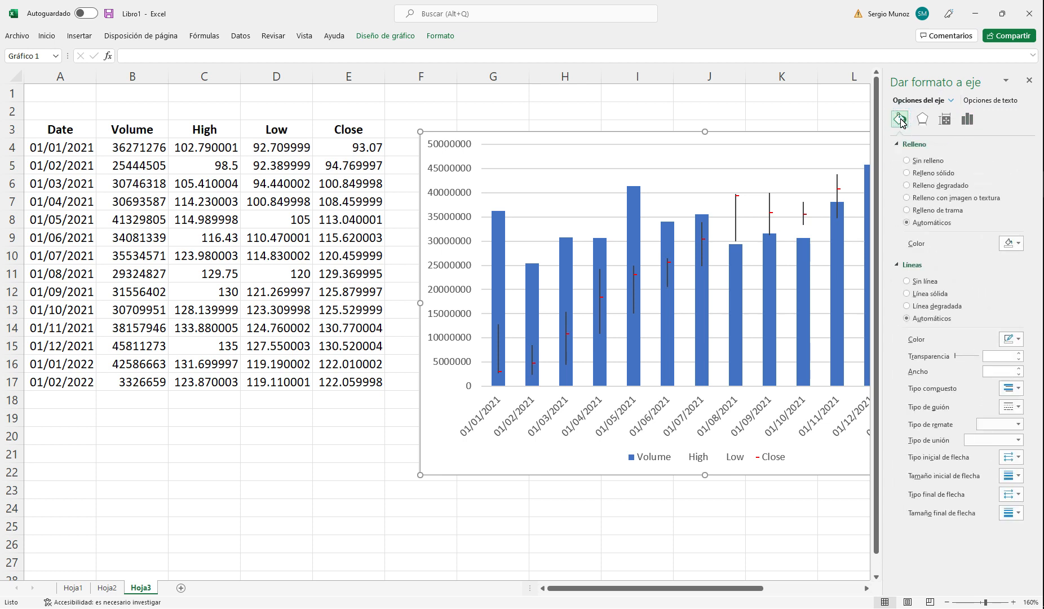
left_click(922, 119)
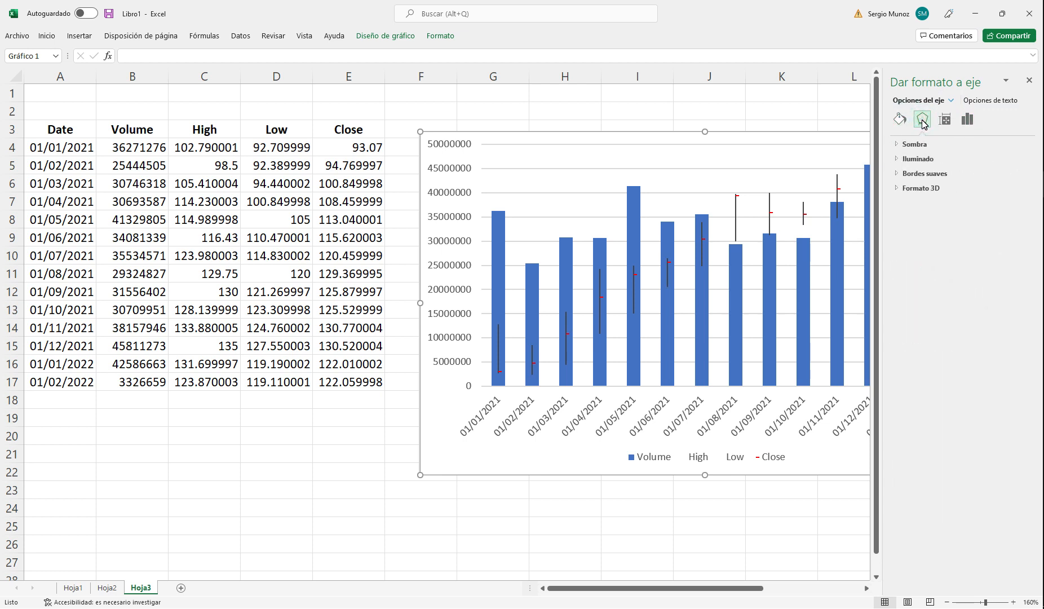
left_click(944, 119)
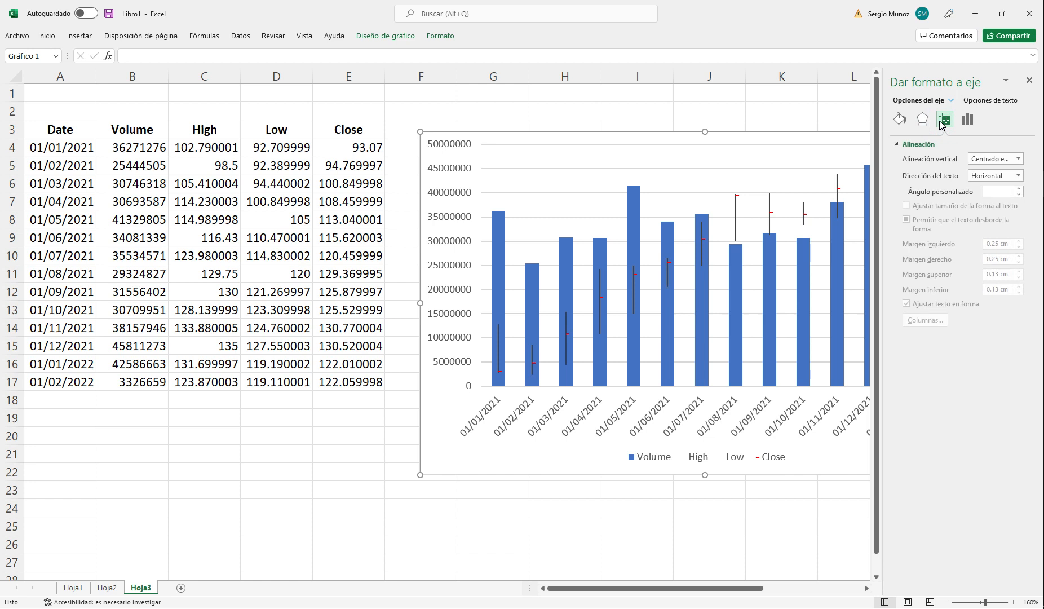
left_click(966, 121)
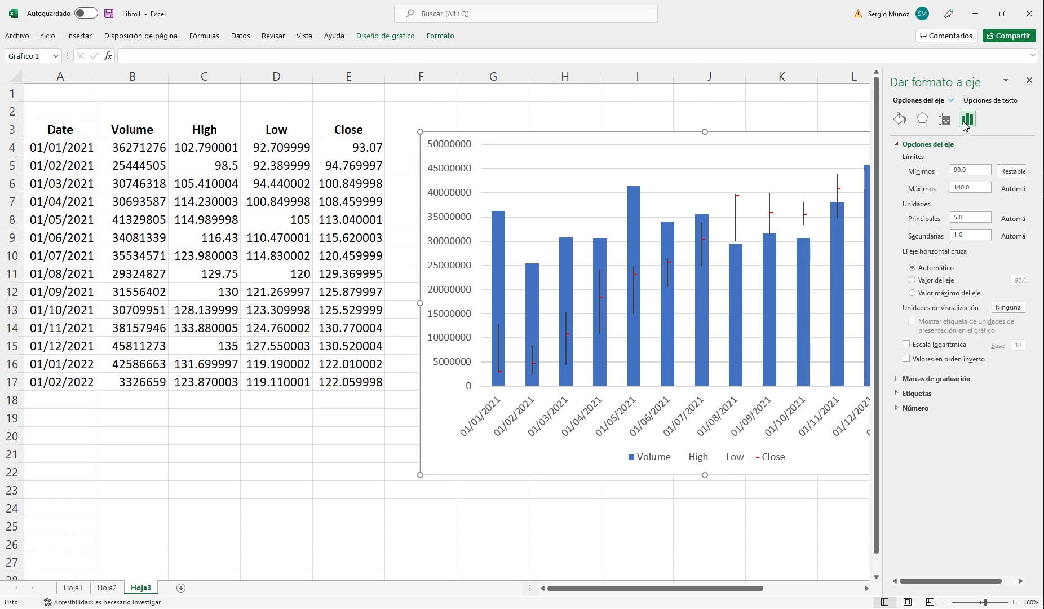
left_click(898, 146)
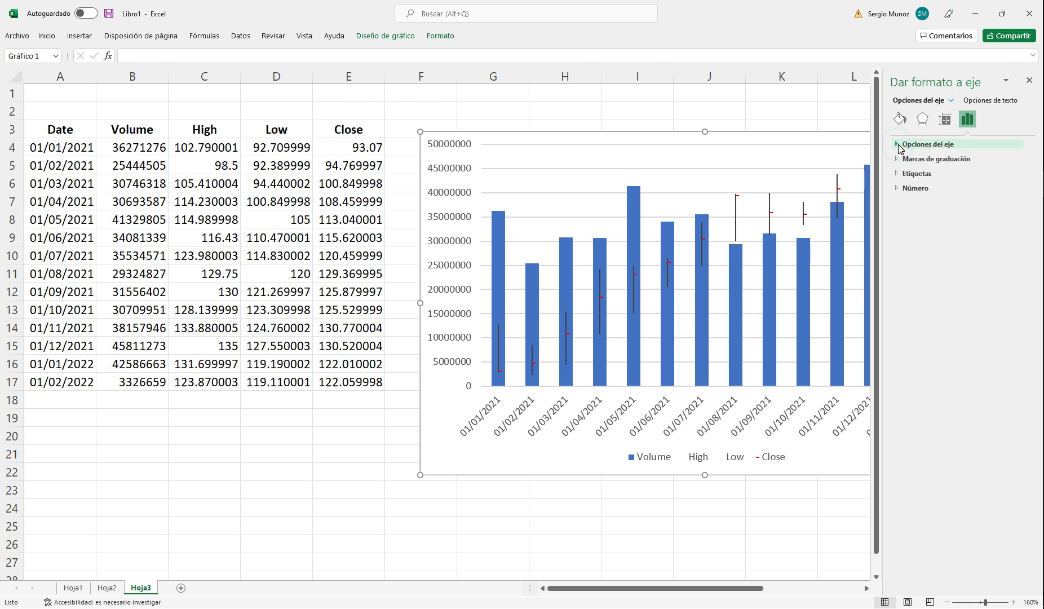
Step: Examine the chart area's properties, size, effects, and fill and border settings, and close the formatting options
left_click(762, 139)
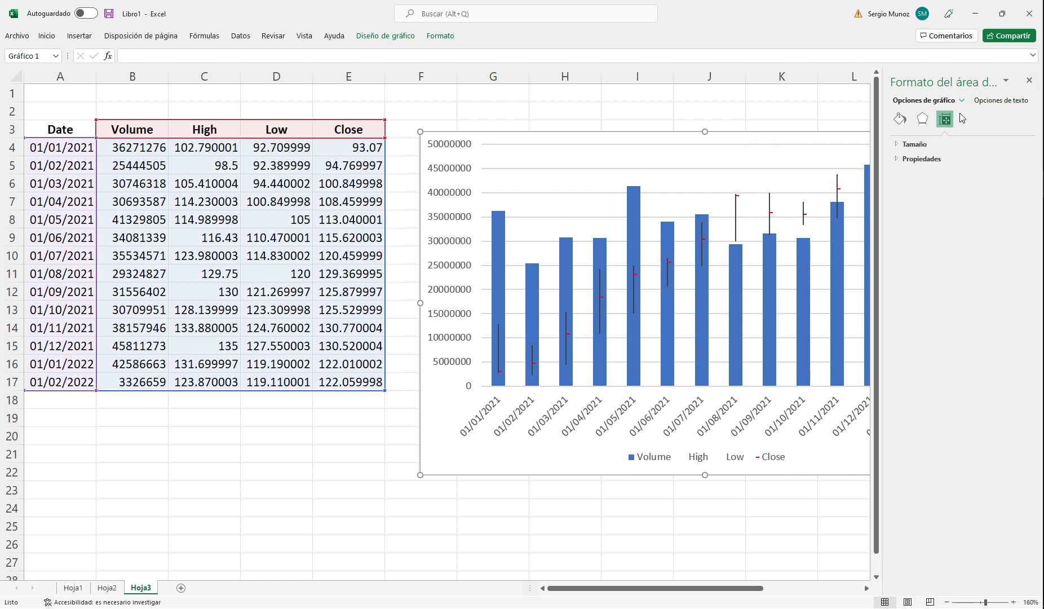
left_click(898, 162)
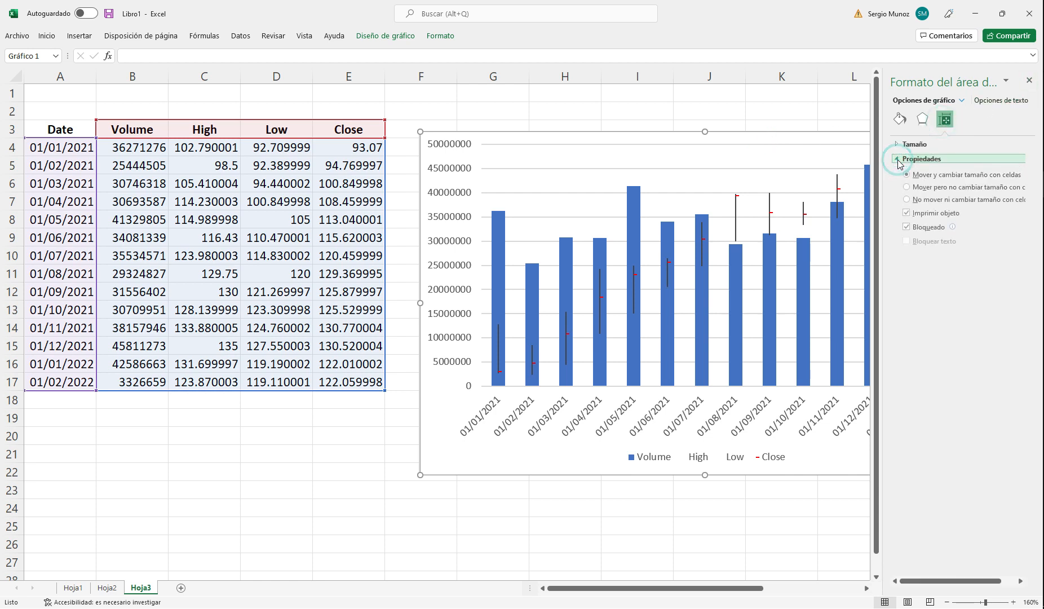
left_click(900, 147)
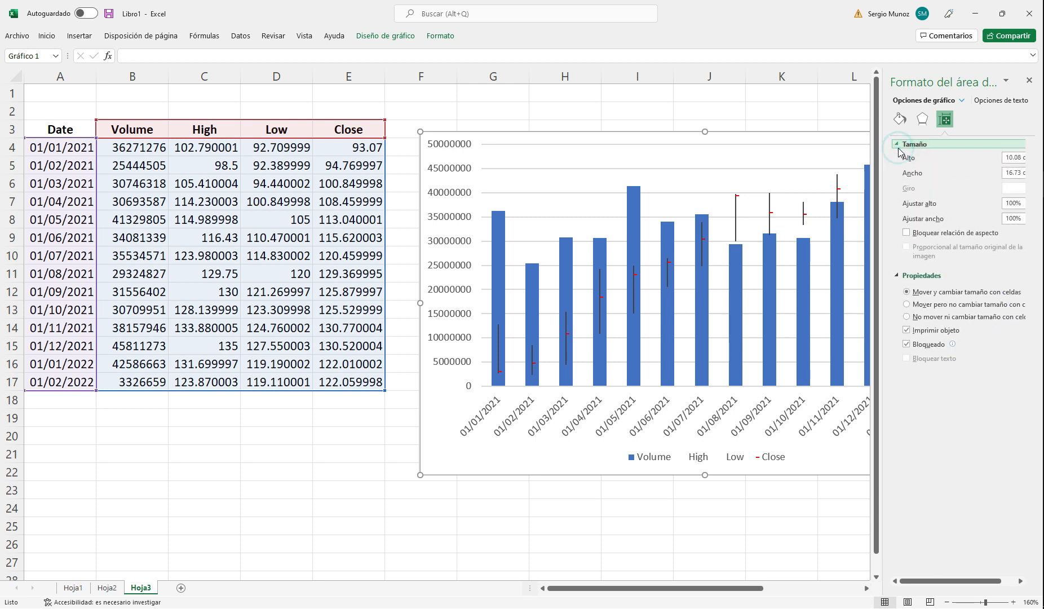
left_click(922, 119)
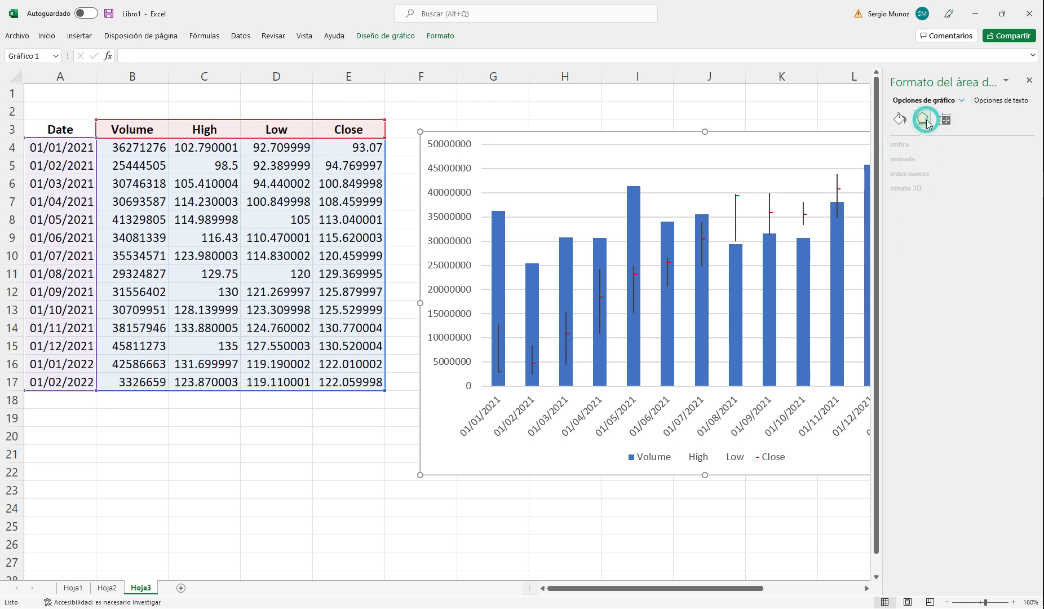
left_click(900, 119)
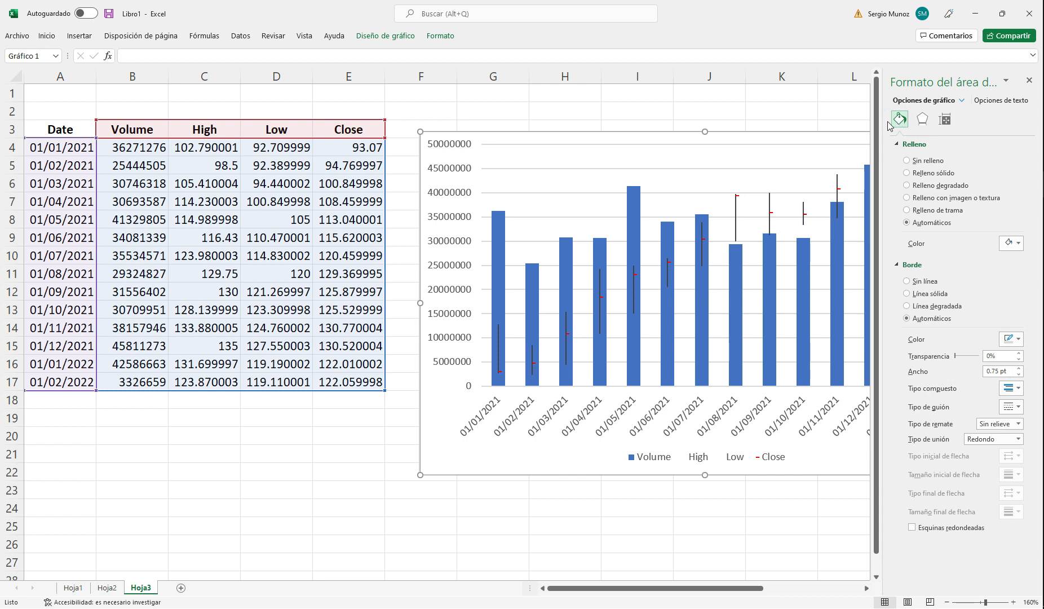
left_click(810, 132)
left_click(1029, 81)
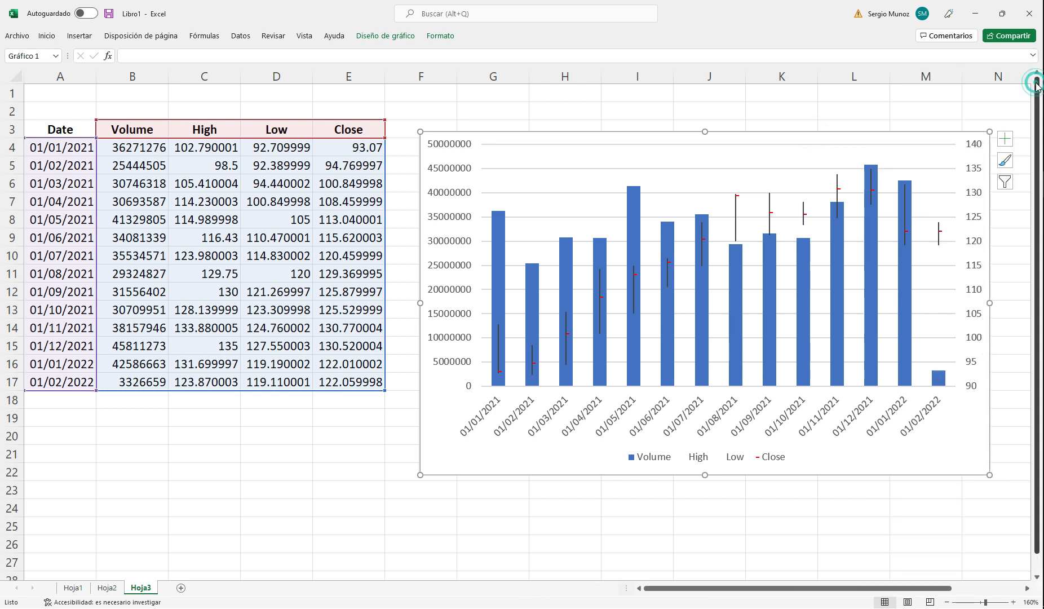
Step: Open the chart area's formatting options and examine its fill, border, soft-edge and 3D format settings
left_click(729, 137)
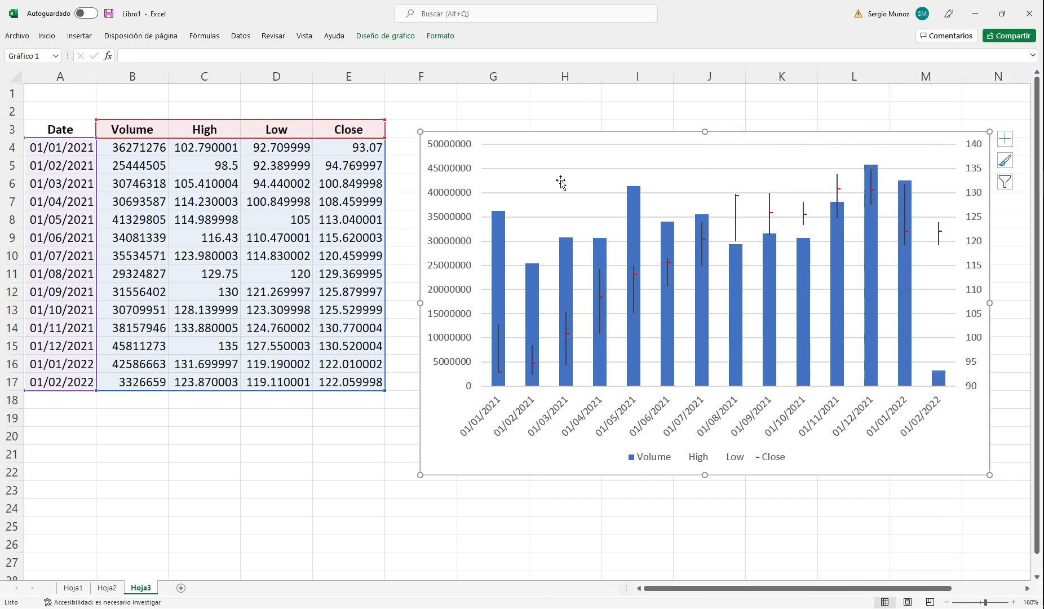
right_click(576, 139)
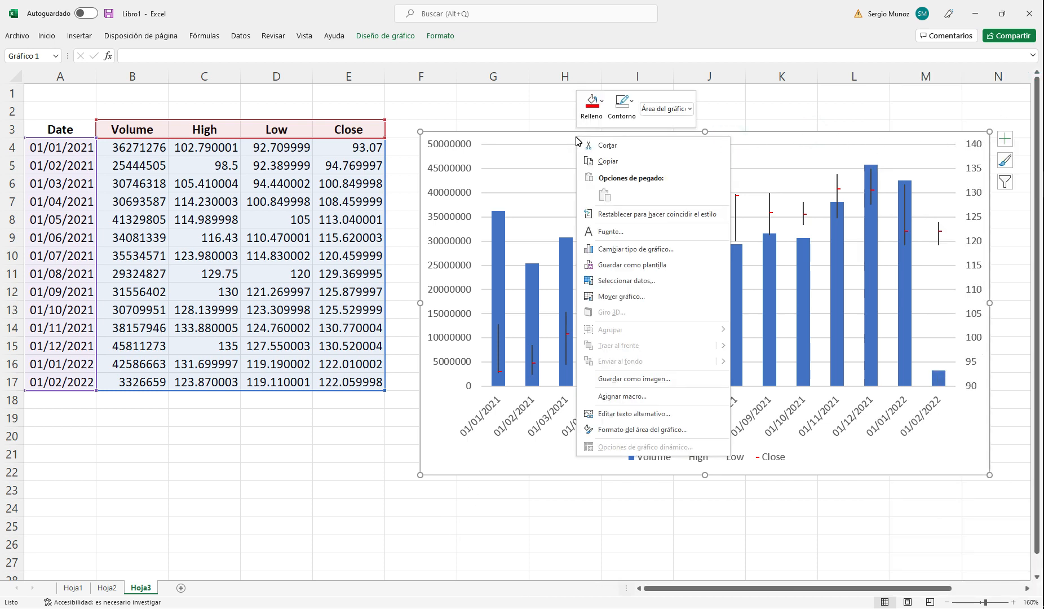
left_click(654, 429)
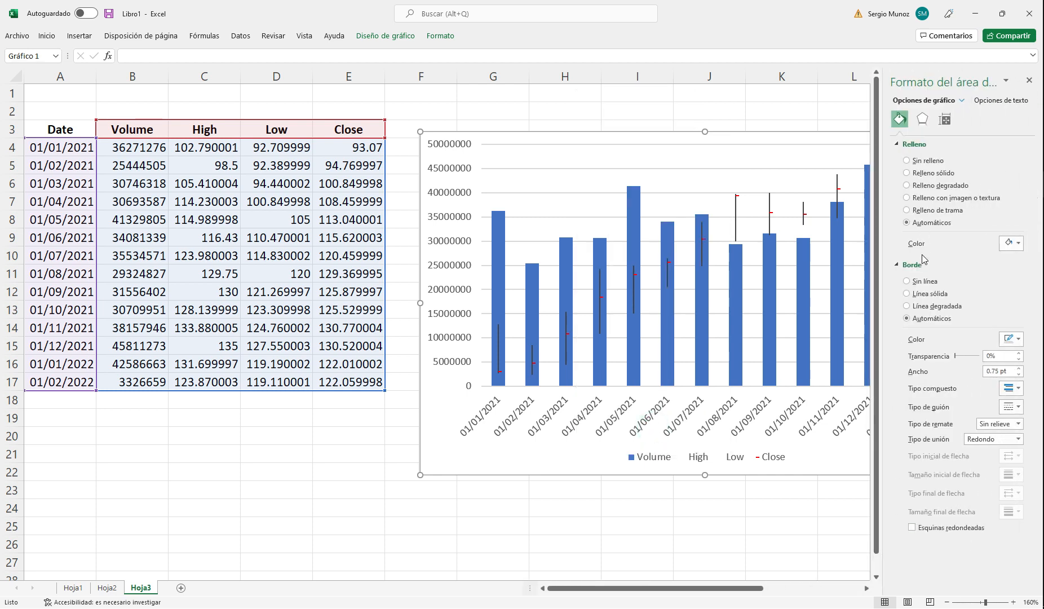
left_click(922, 119)
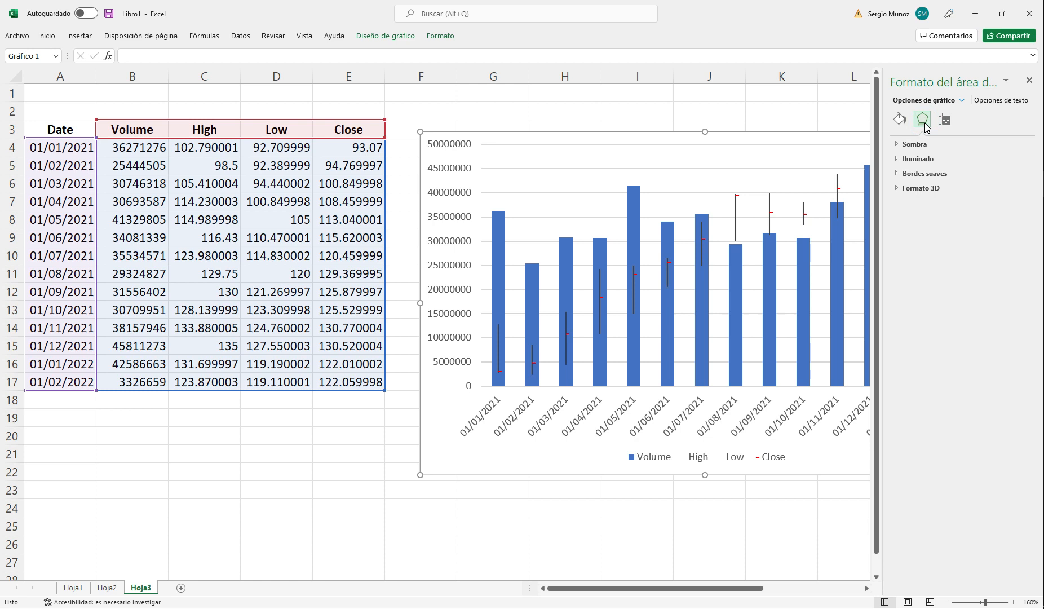
left_click(896, 187)
left_click(898, 174)
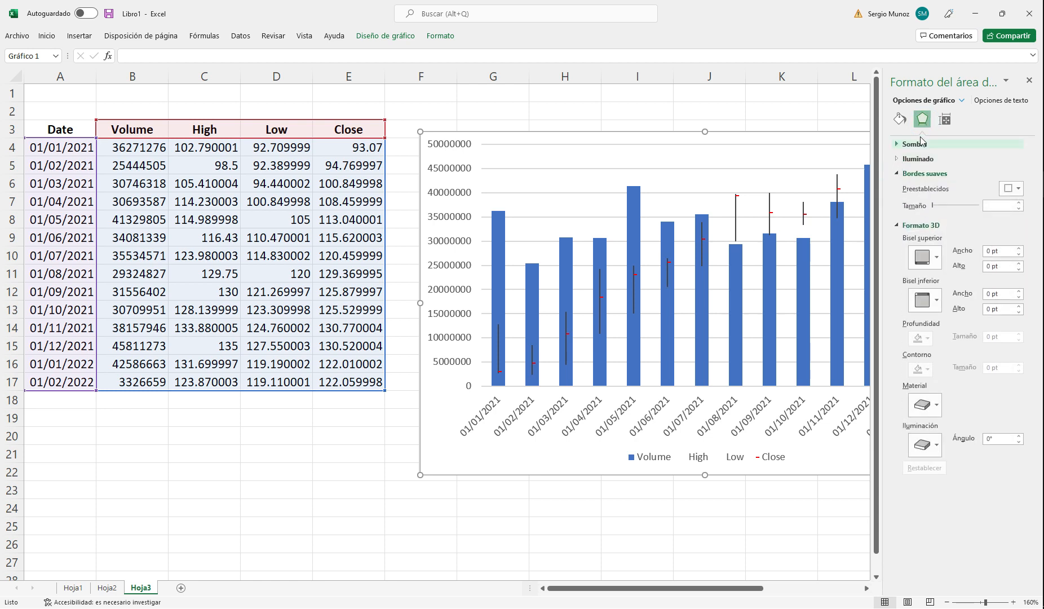
Step: Review the chart area's size and properties, collapse its fill and border settings, and close the formatting options
left_click(945, 119)
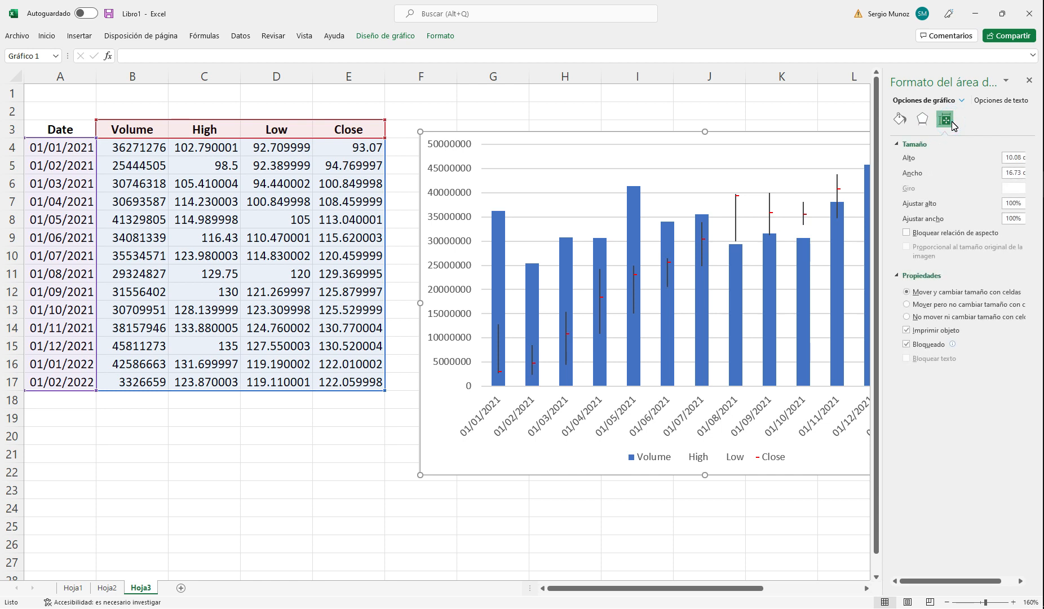
left_click(1006, 82)
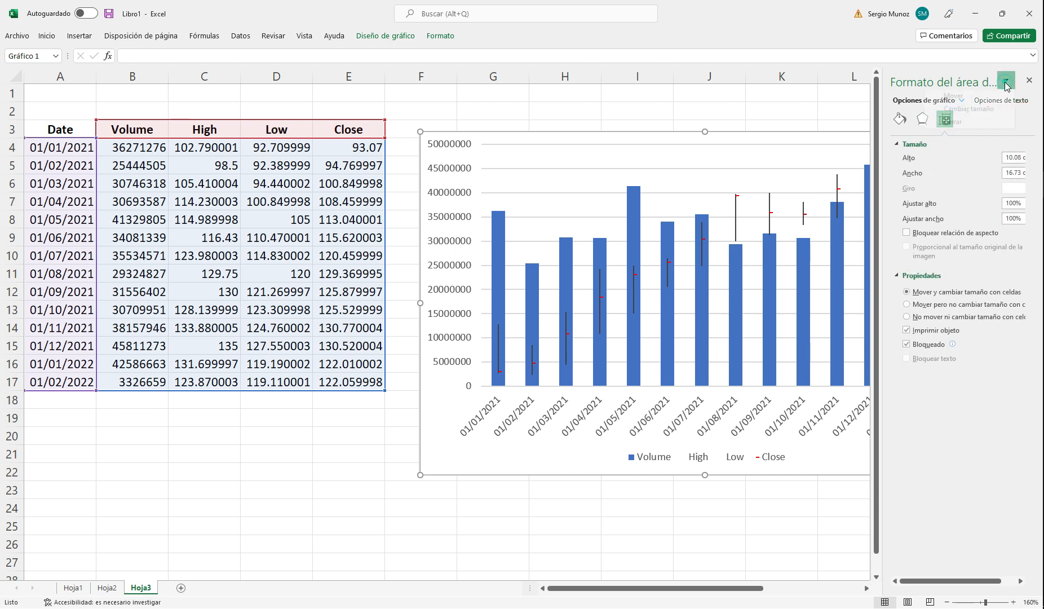
left_click(962, 163)
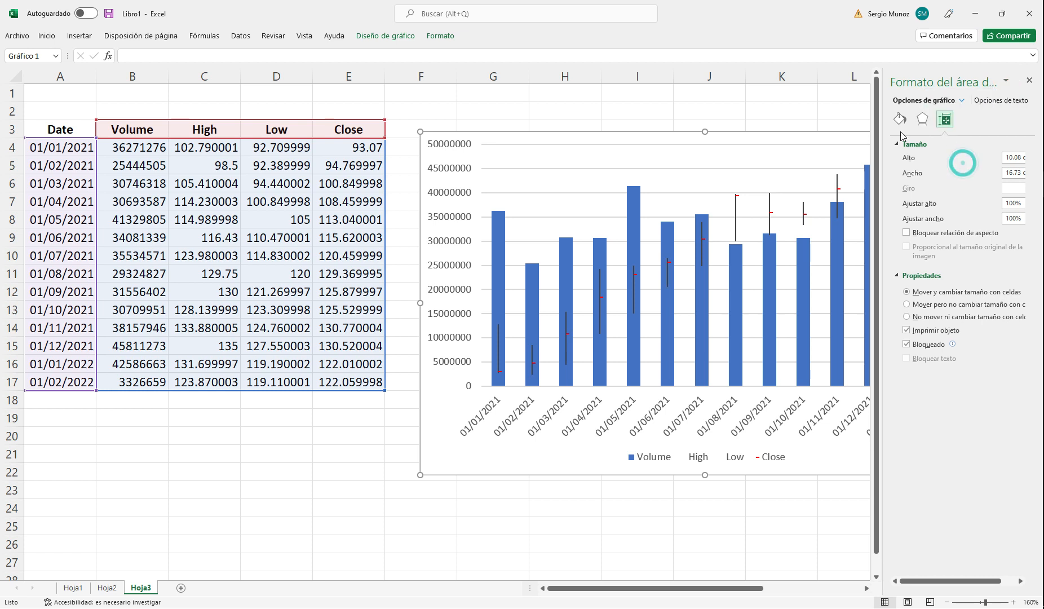
left_click(900, 120)
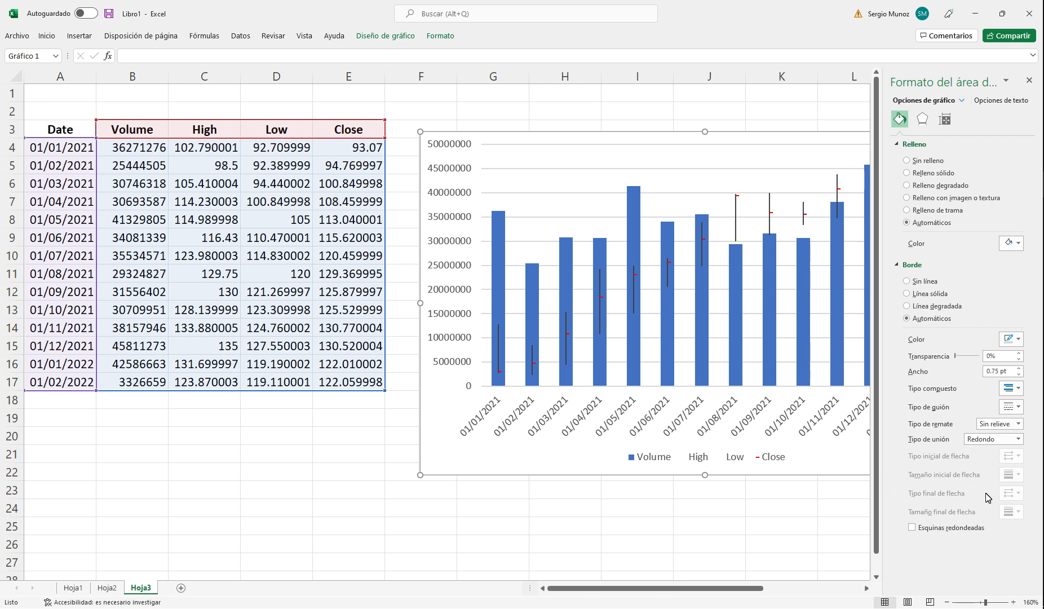
left_click(896, 147)
left_click(899, 159)
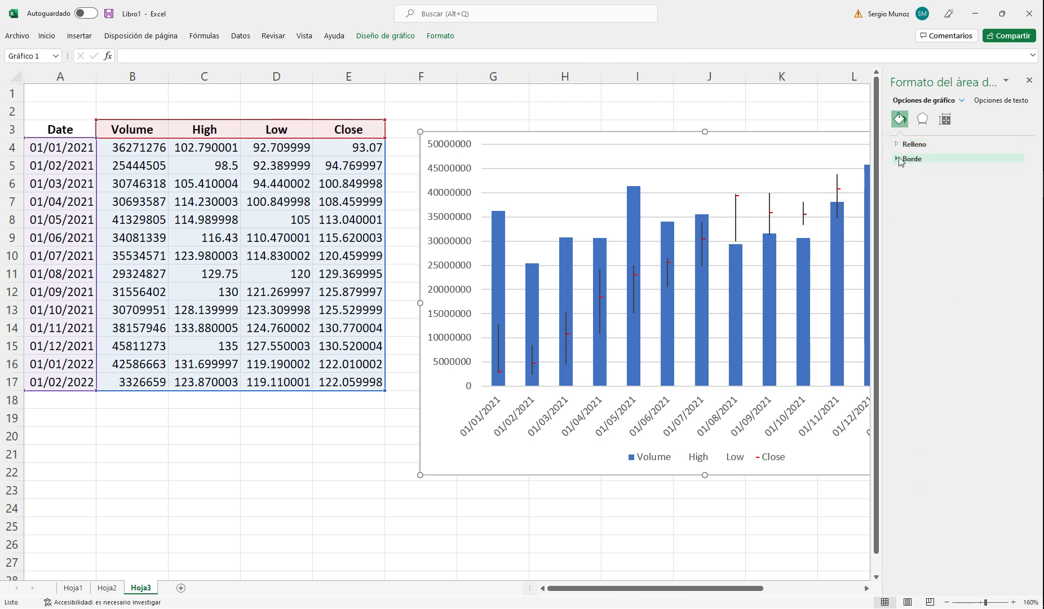
left_click(1028, 80)
Step: Open the primary vertical (Volume) axis formatting and examine its bounds, units, number format, tick marks and label position
right_click(458, 265)
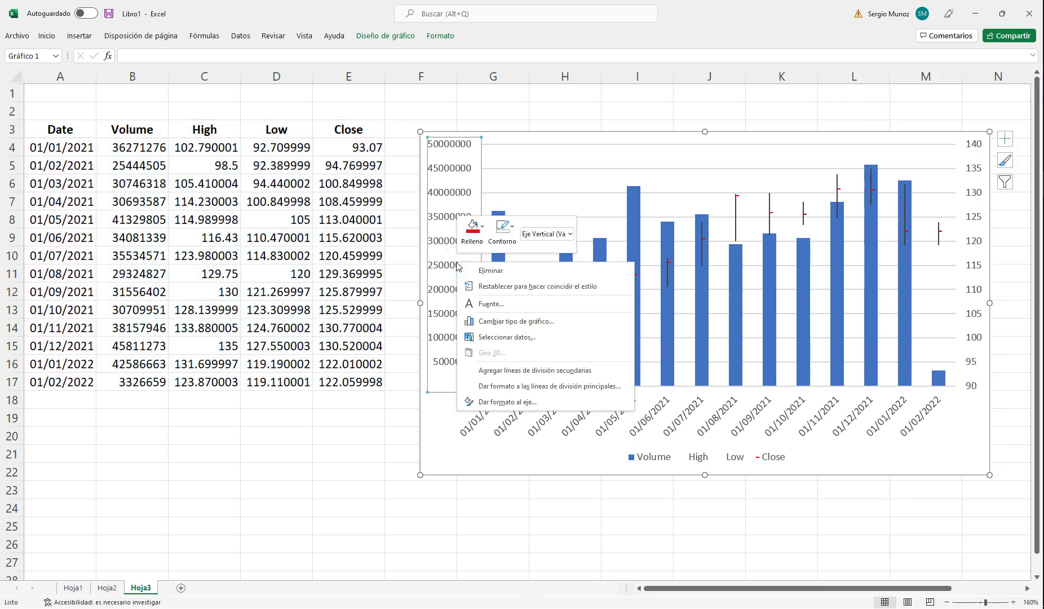
left_click(523, 402)
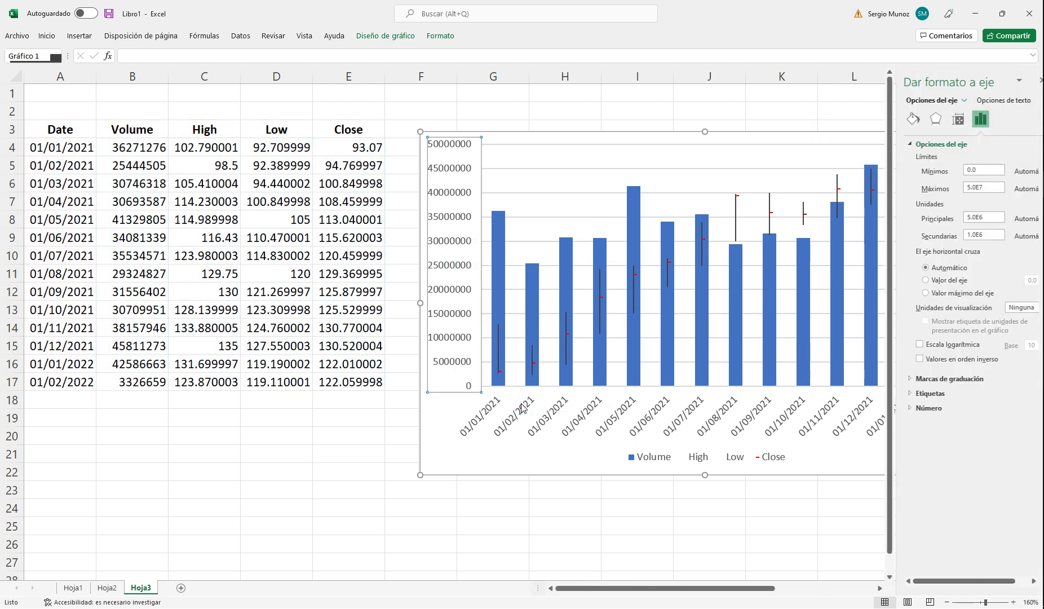
left_click(897, 407)
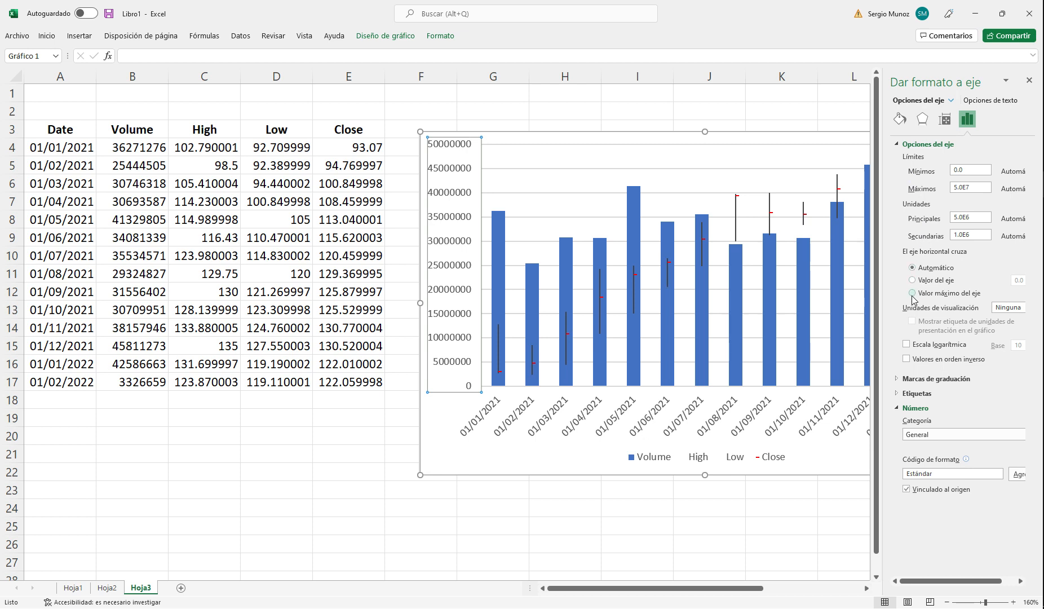
left_click(897, 381)
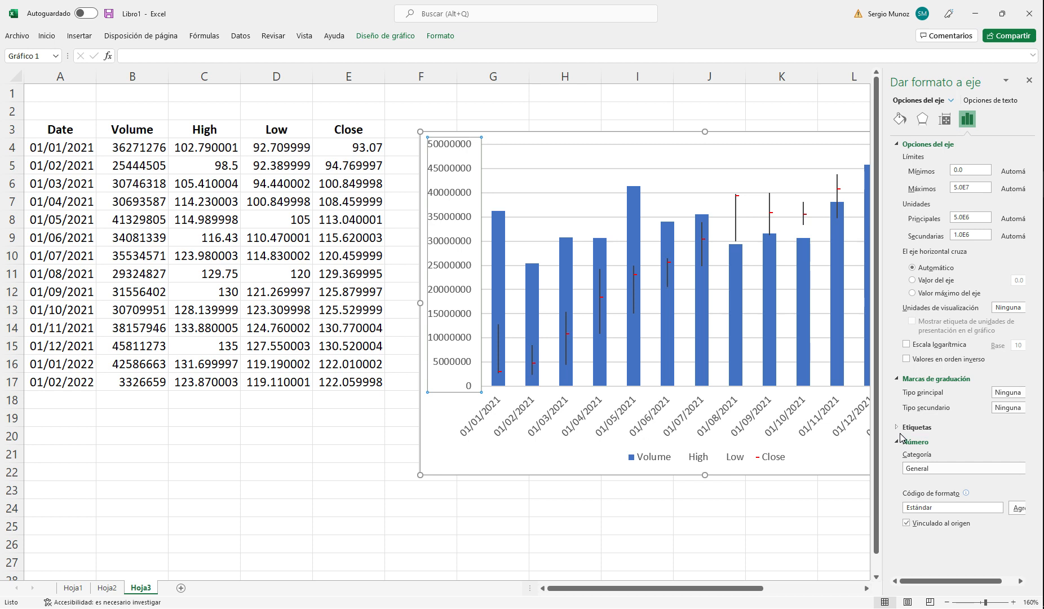
left_click(897, 428)
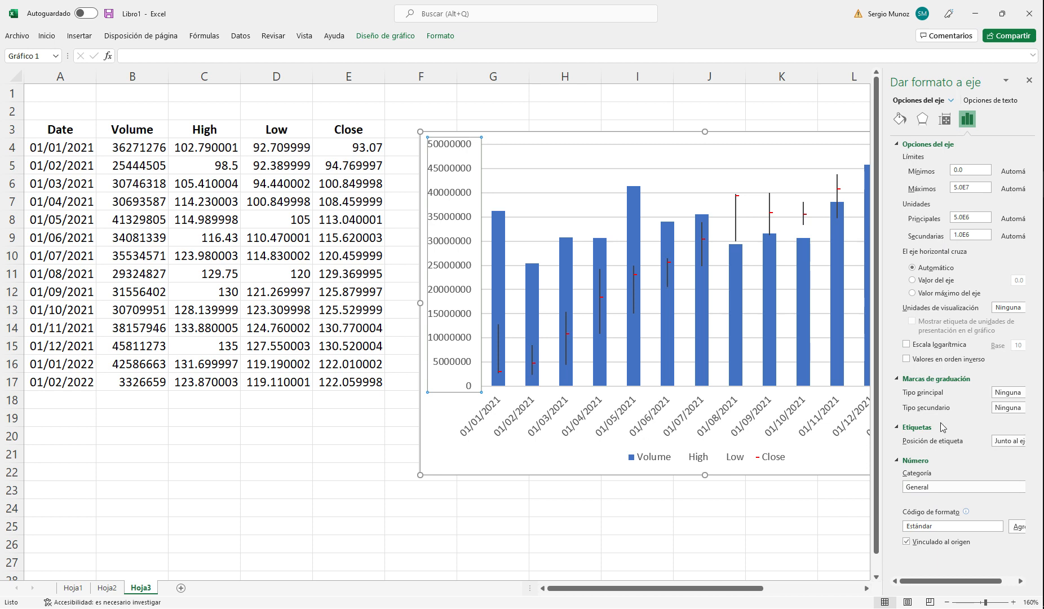
left_click(897, 378)
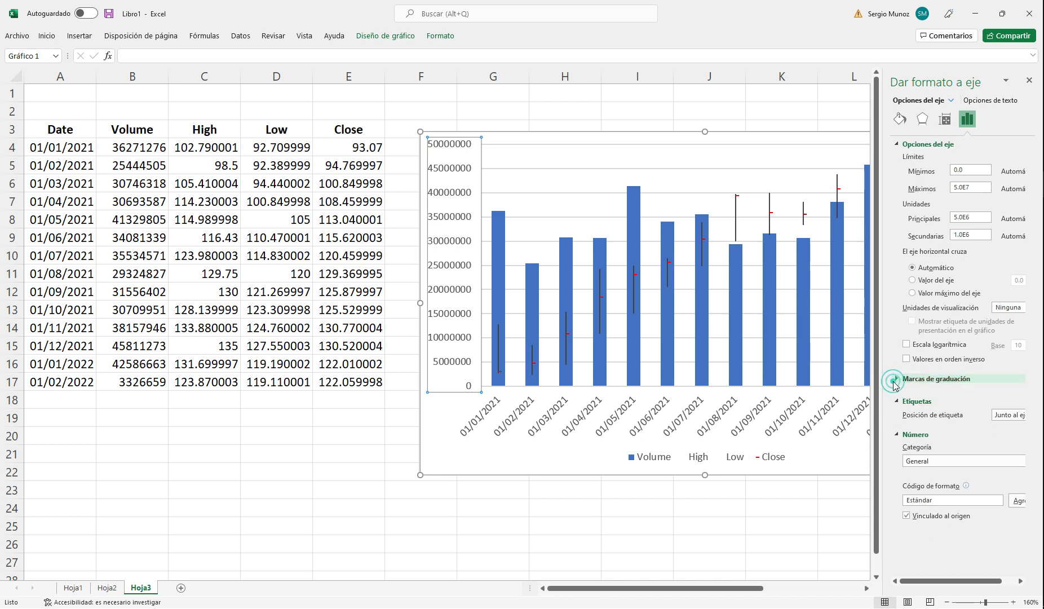
Step: Examine the primary vertical axis's alignment, effects, fill and line settings and the selectable chart elements, and close the formatting options
left_click(944, 120)
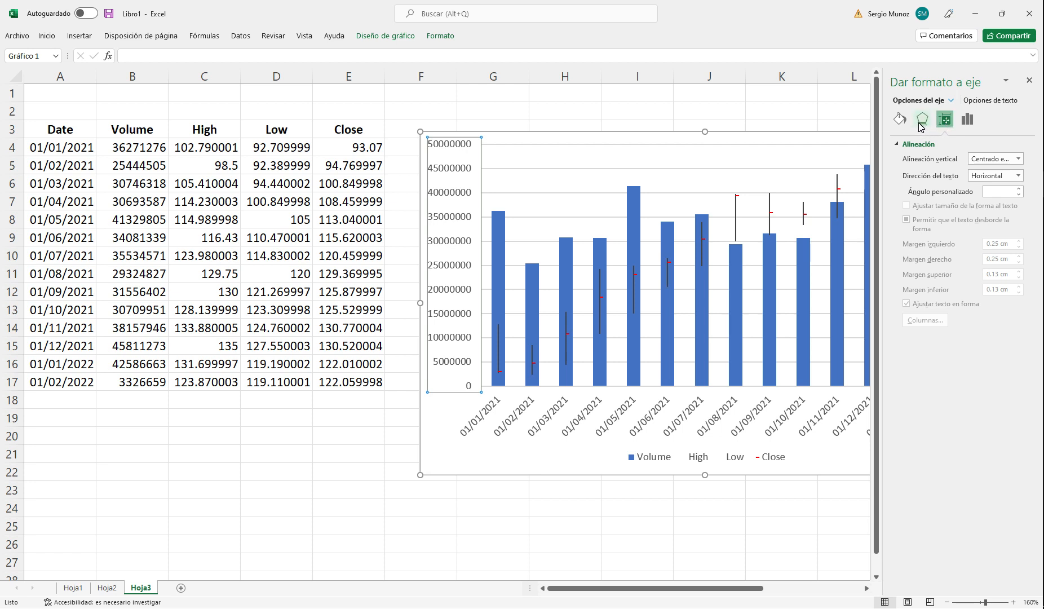
left_click(921, 120)
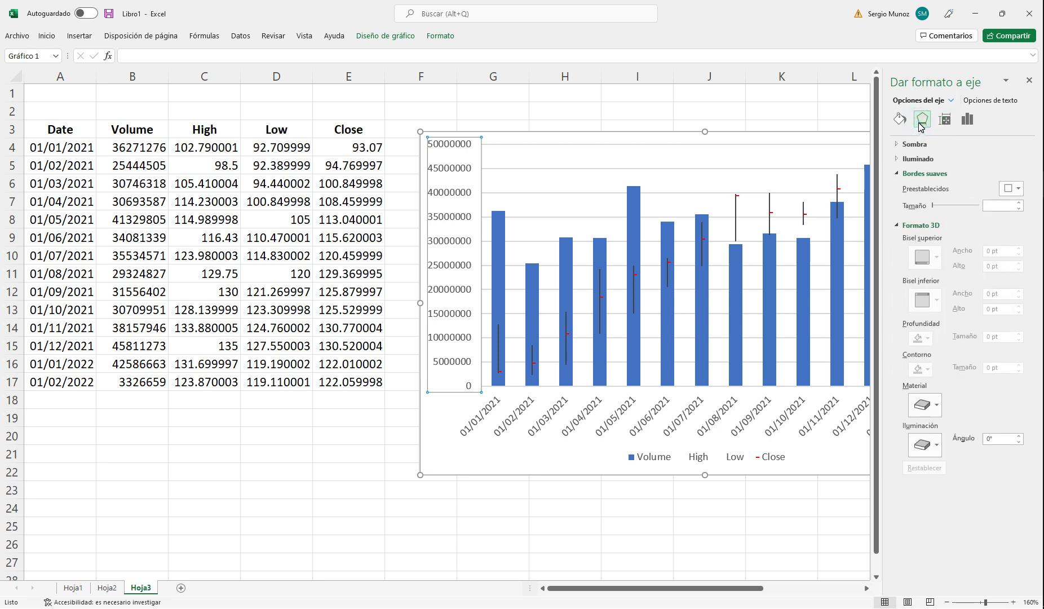
left_click(898, 122)
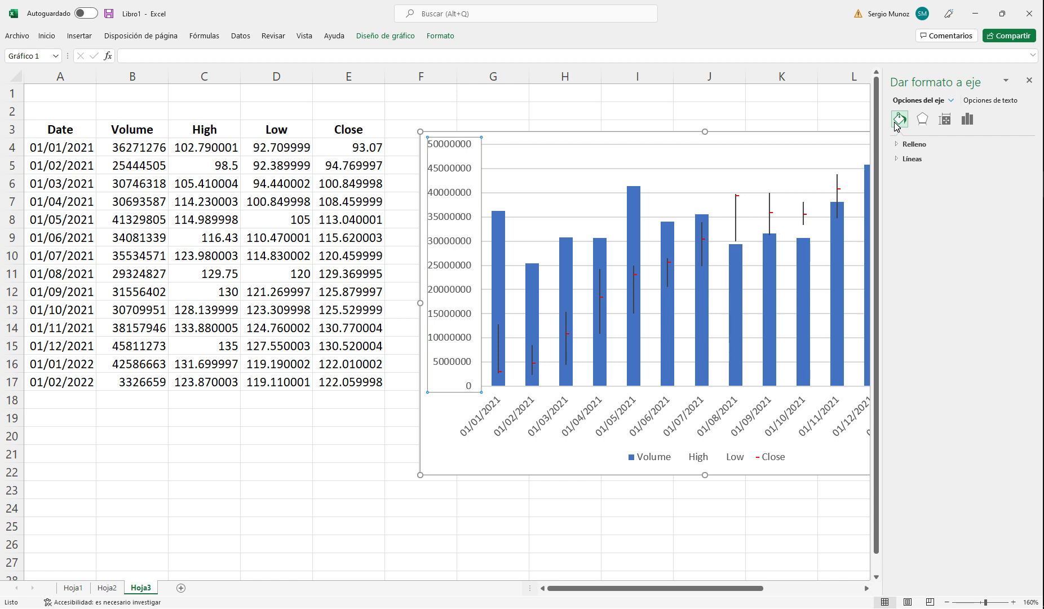
left_click(950, 101)
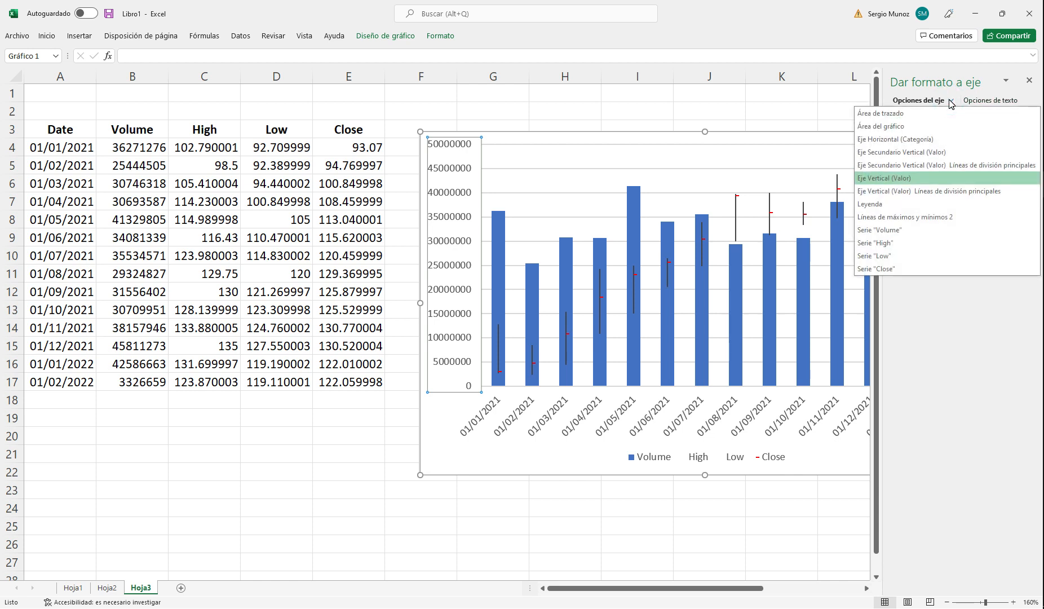
left_click(951, 102)
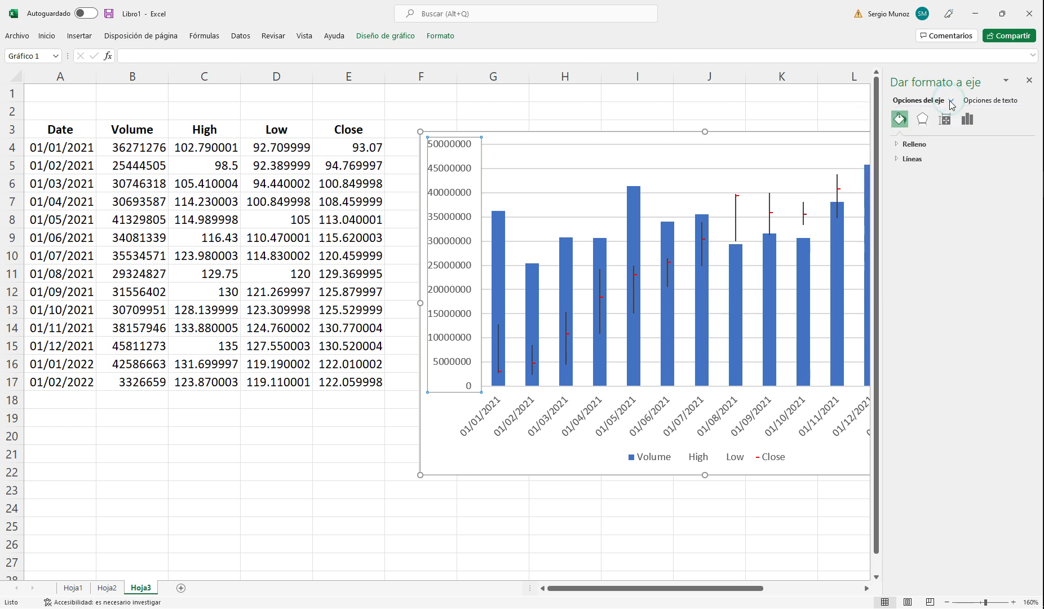
left_click(946, 120)
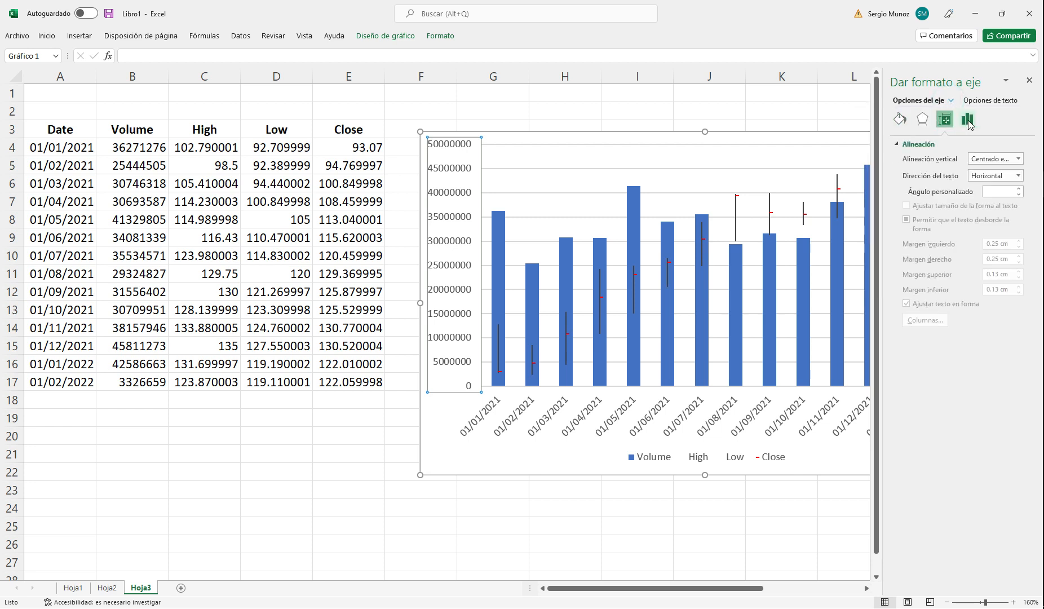
left_click(967, 119)
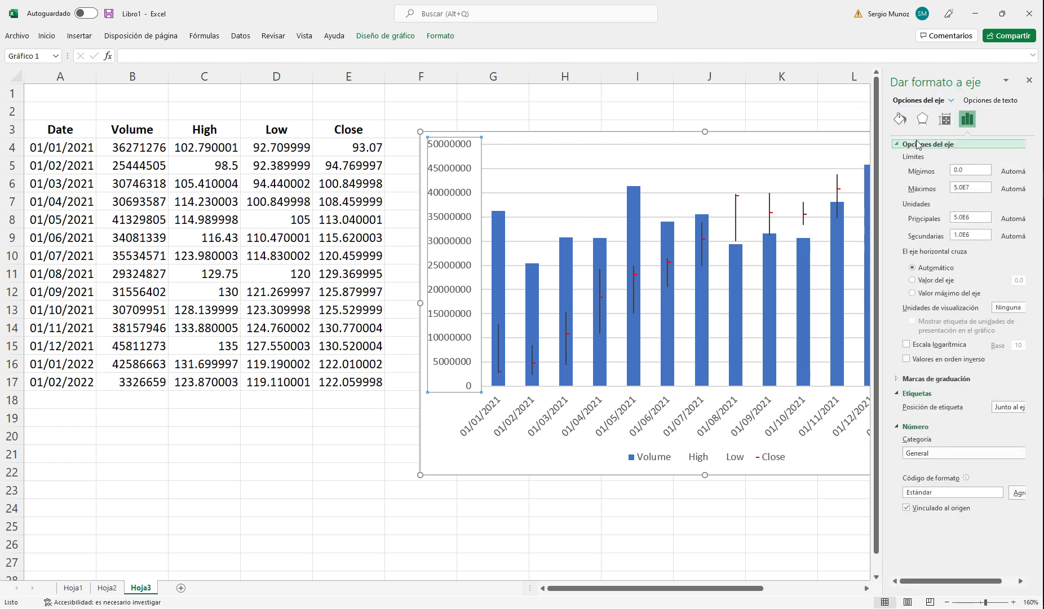
left_click(897, 144)
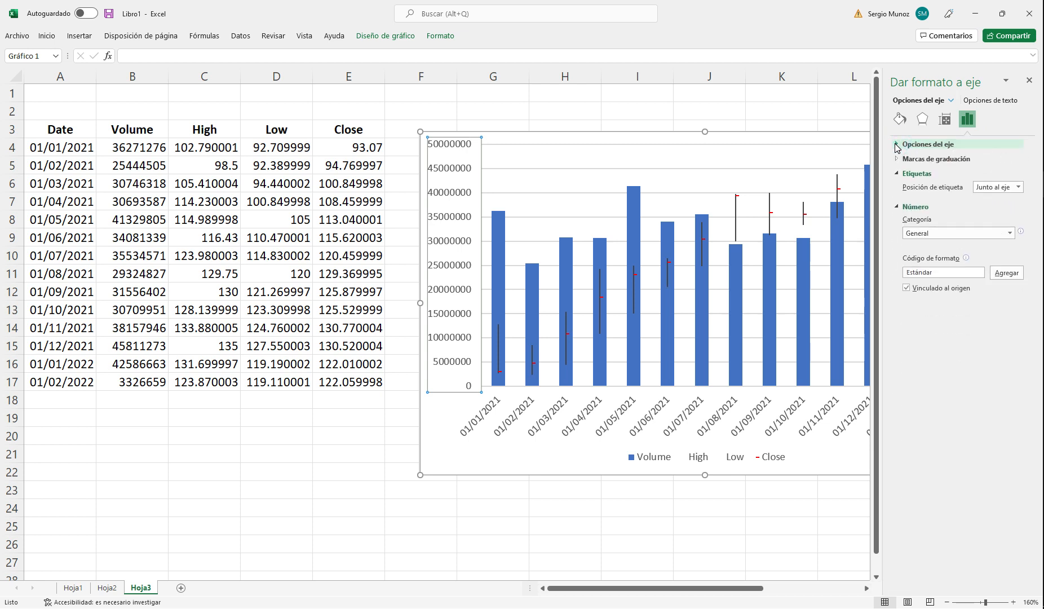
left_click(1028, 81)
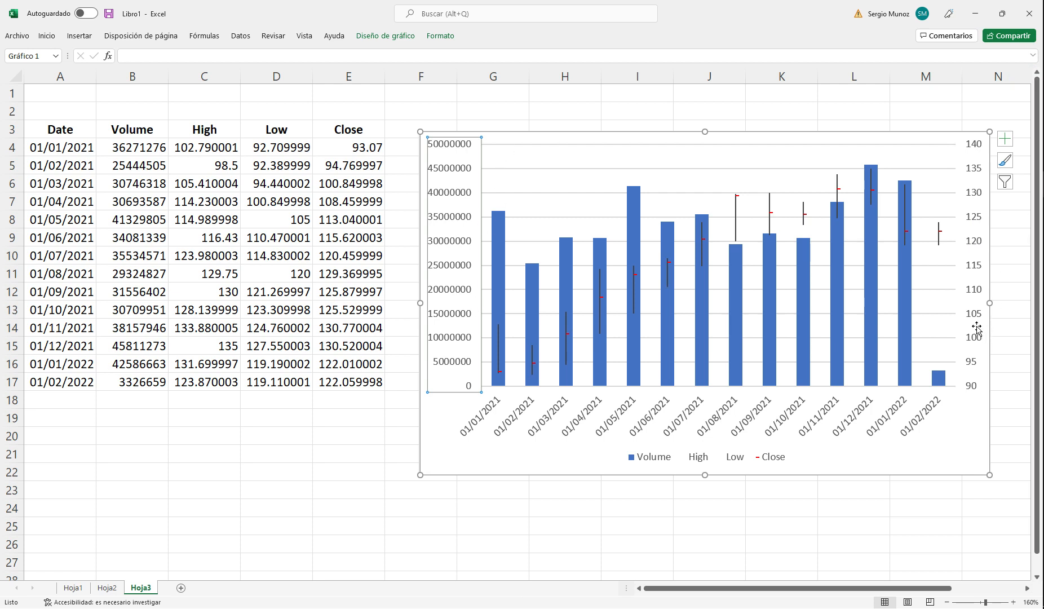
Step: Examine the monthly volume bars and high-low-close lines against both vertical axes of the volume-high-low-close chart
left_click(852, 462)
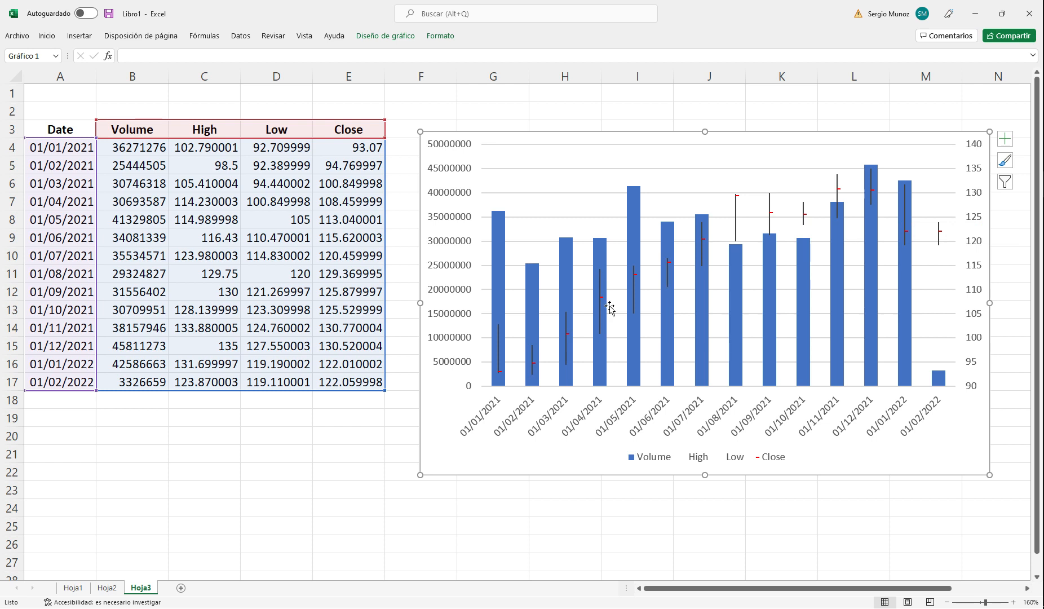
mouse_move(600, 297)
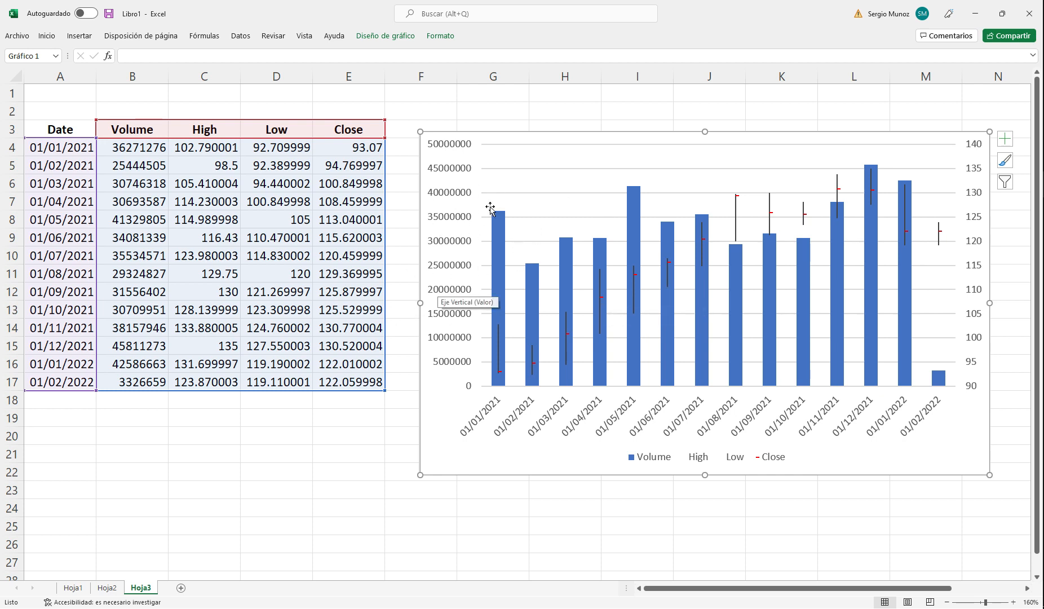
mouse_move(641, 350)
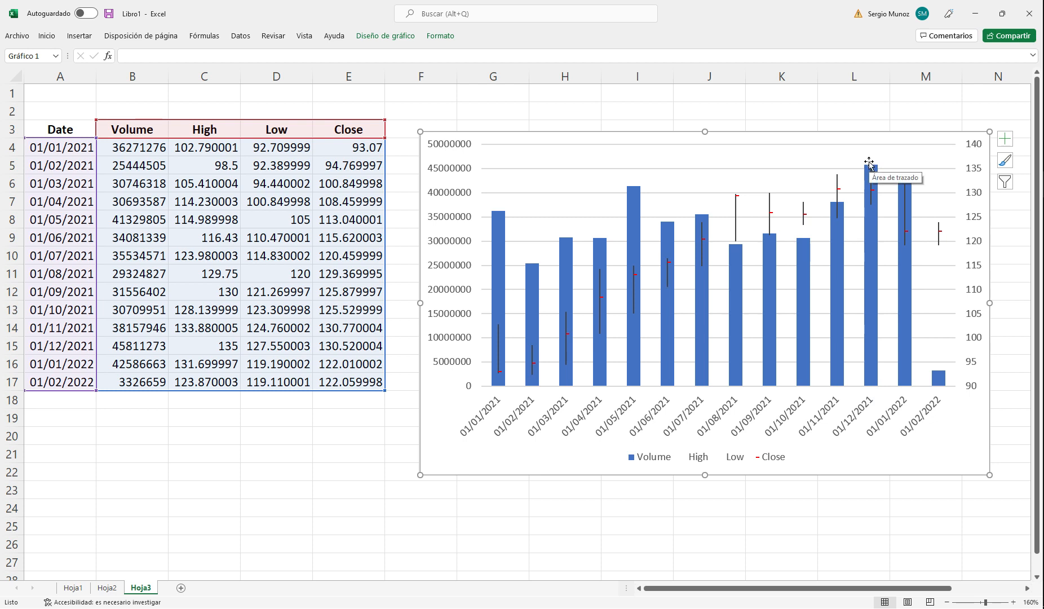
mouse_move(869, 254)
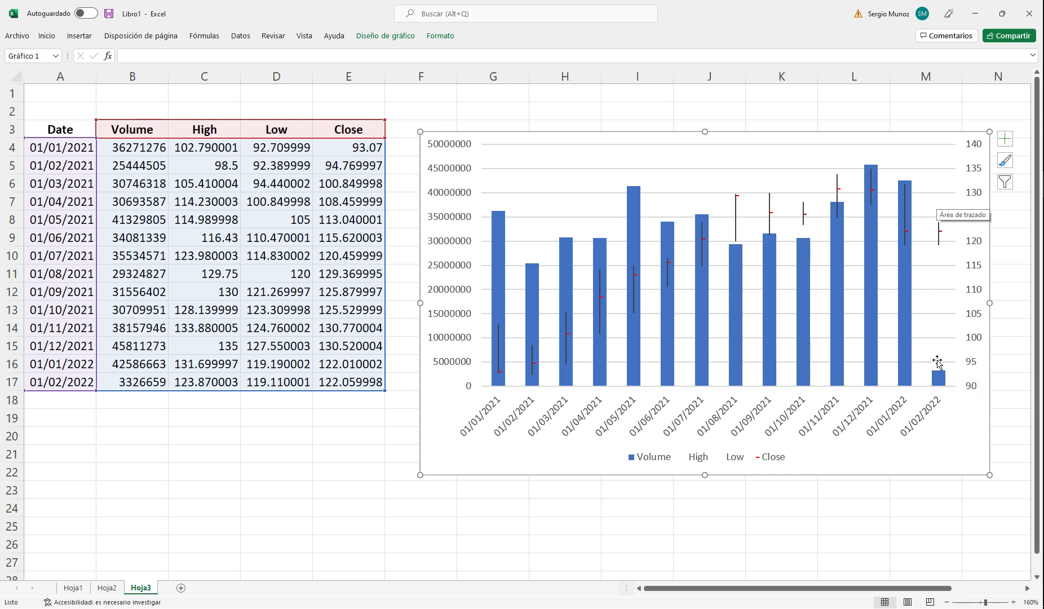
mouse_move(940, 378)
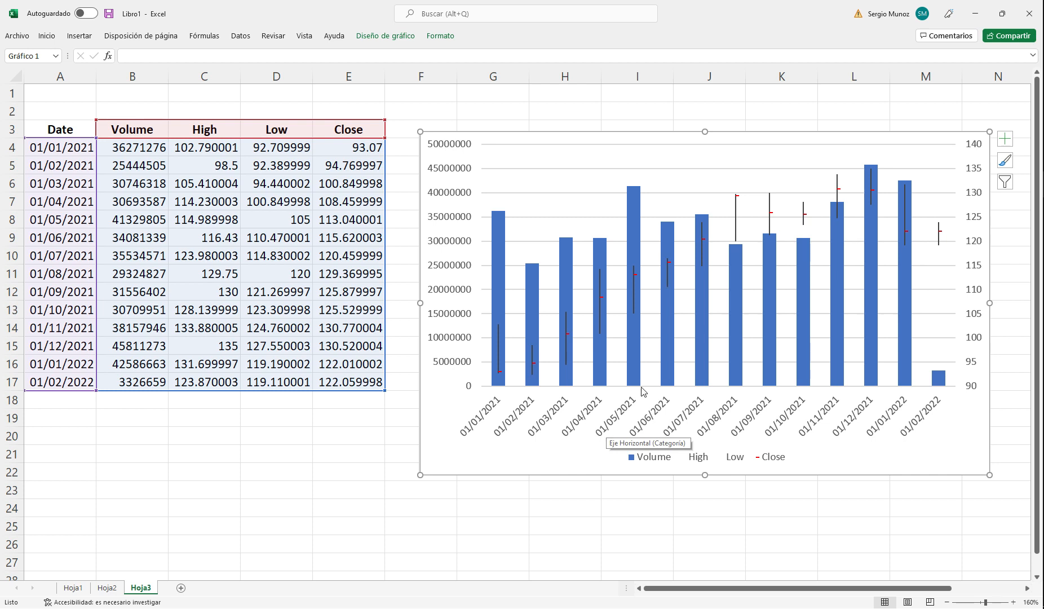
mouse_move(641, 192)
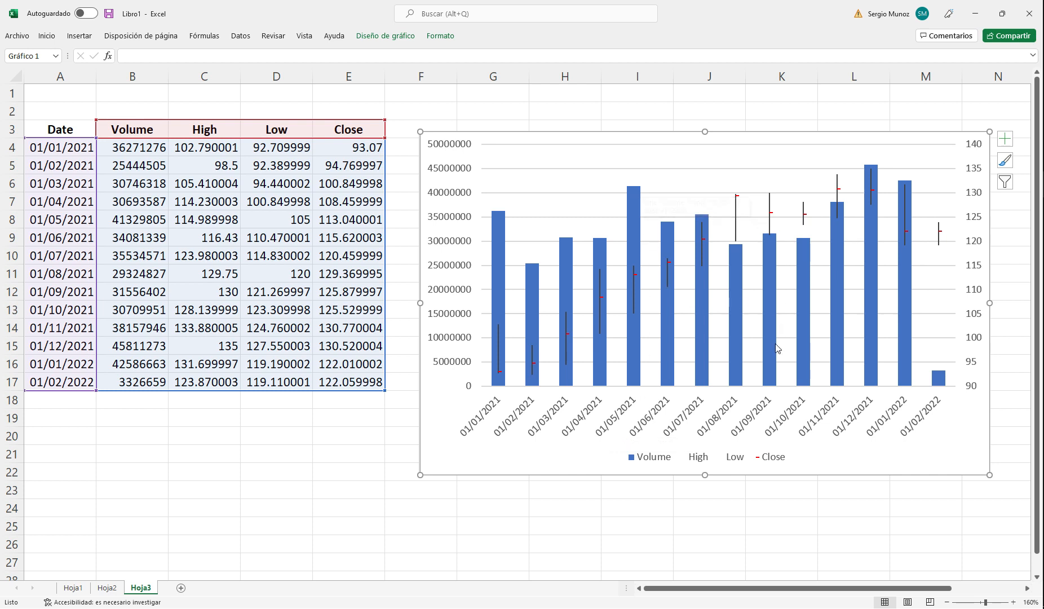
Step: Add a new worksheet after Hoja3 and check the data series required by the volume-open-high-low-close stock chart type
mouse_move(772, 367)
left_click(181, 588)
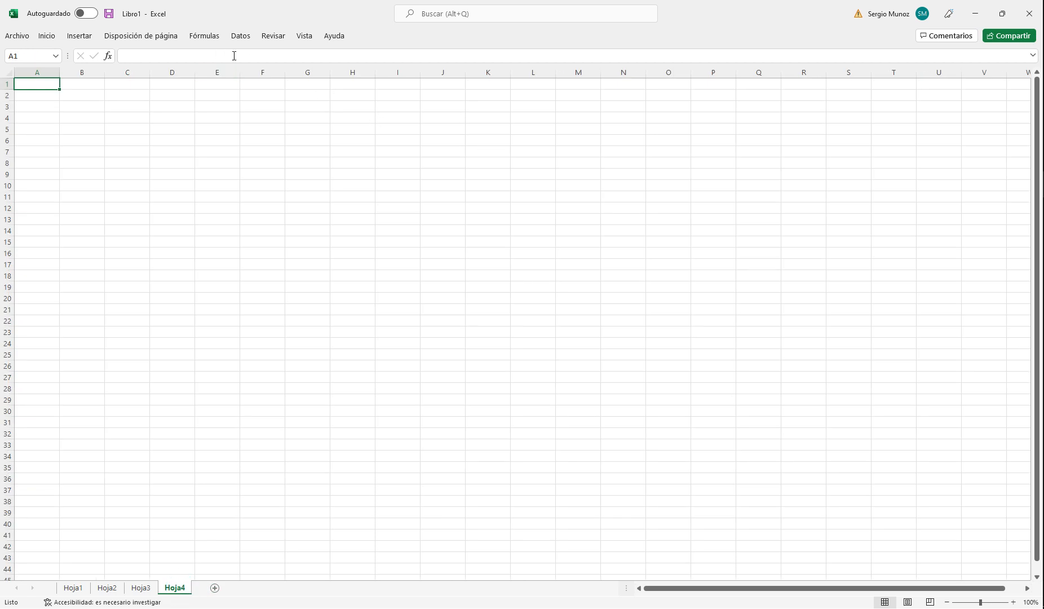
left_click(80, 35)
left_click(502, 53)
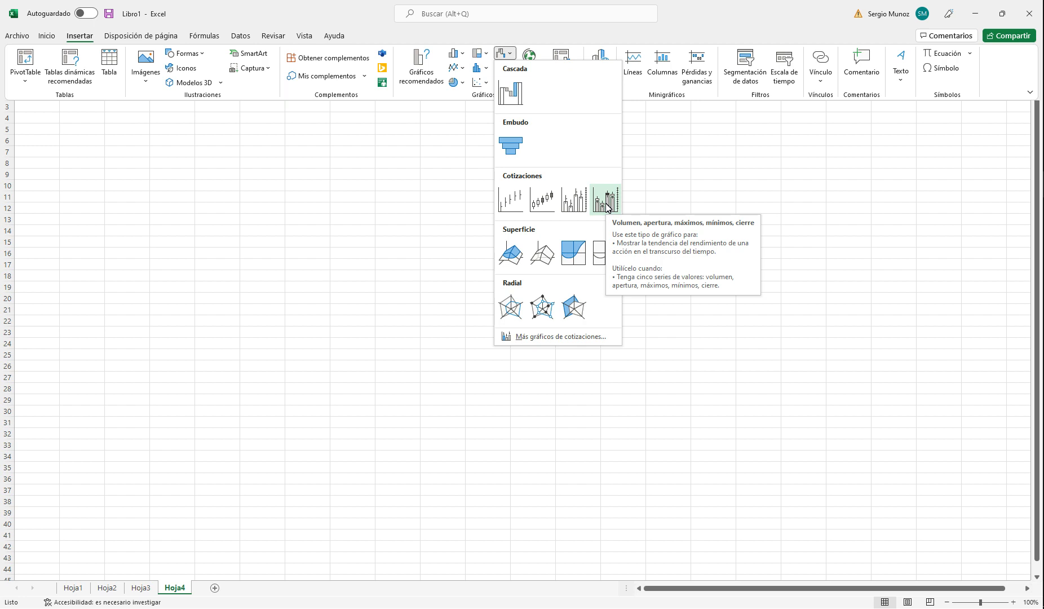
left_click(489, 413)
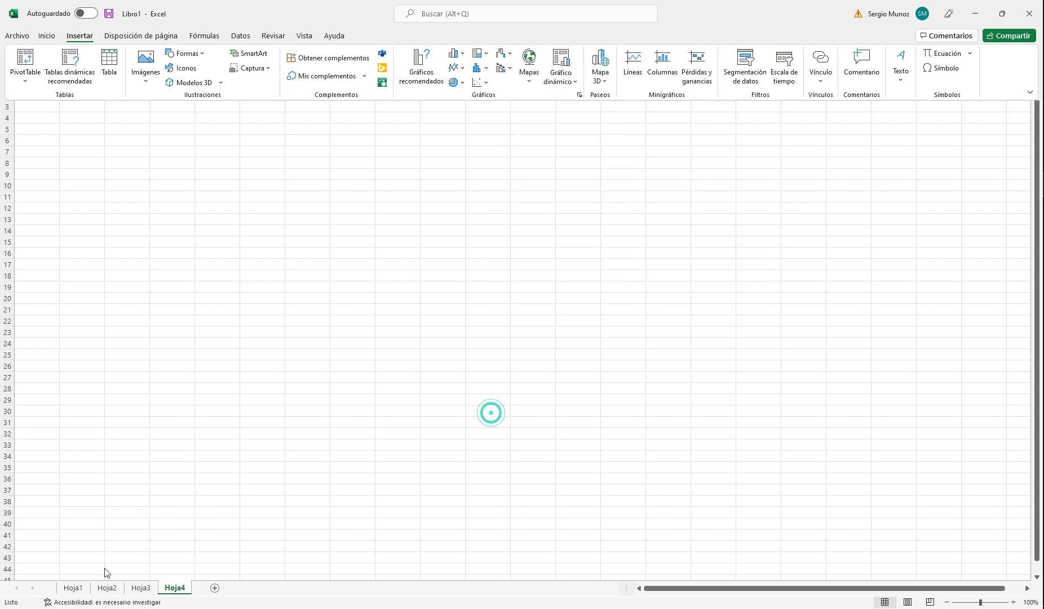
Step: Copy the Date, Open, High, Low and Close table (A5:E19) from Hoja2 into Hoja4, starting at cell A5
left_click(107, 588)
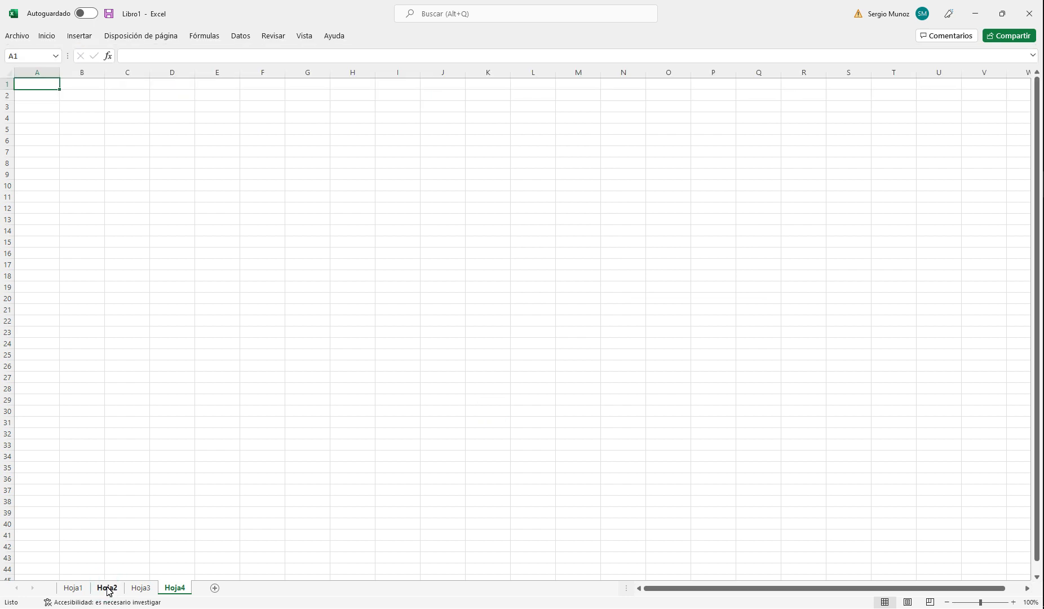
left_click(109, 589)
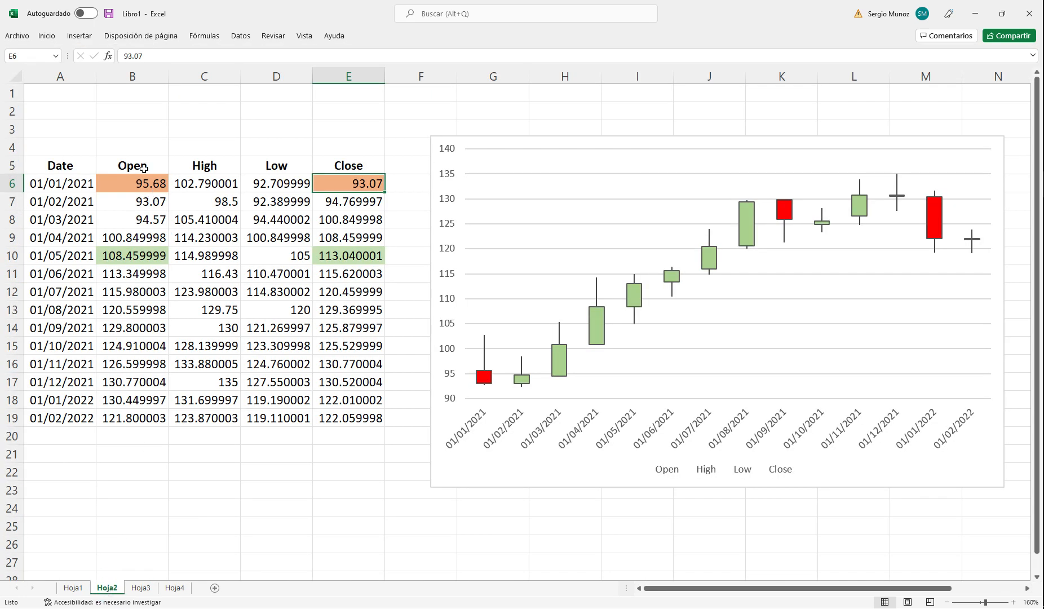
left_click_drag(72, 165, 354, 418)
key("ctrl+c")
left_click(174, 588)
left_click(44, 128)
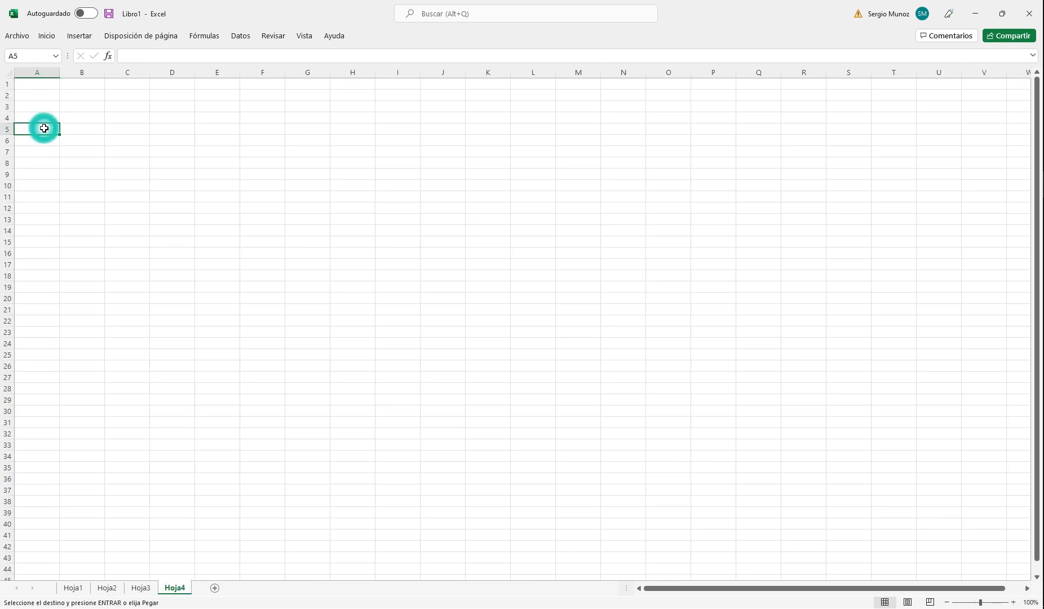
key("ctrl+v")
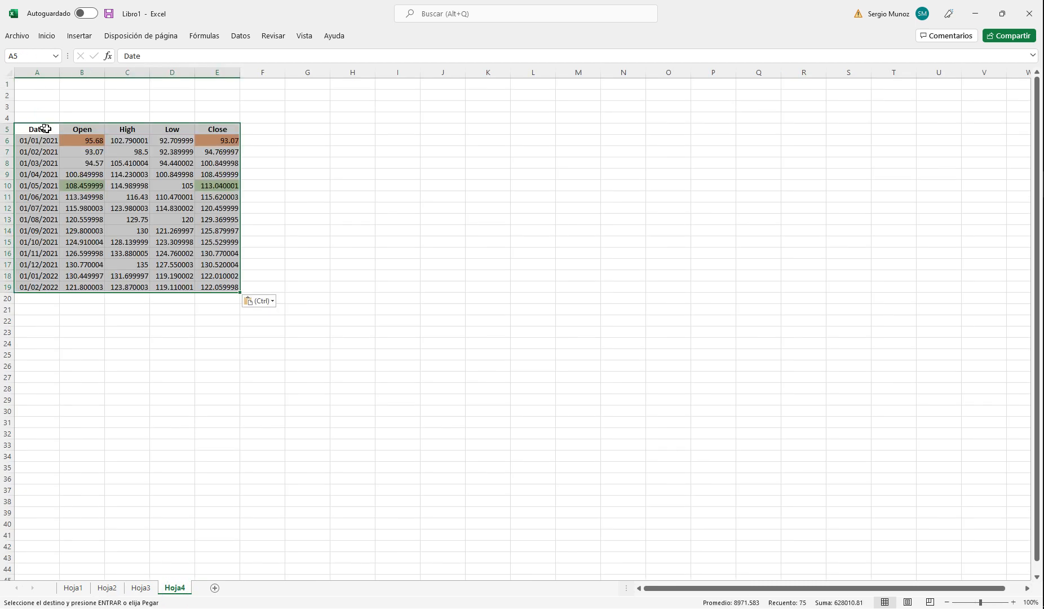
Step: Remove the fill colour from the price cells B6:E11 in Hoja4
left_click(1013, 602)
left_click(1013, 602)
left_click(1013, 601)
left_click(1013, 602)
left_click(1013, 601)
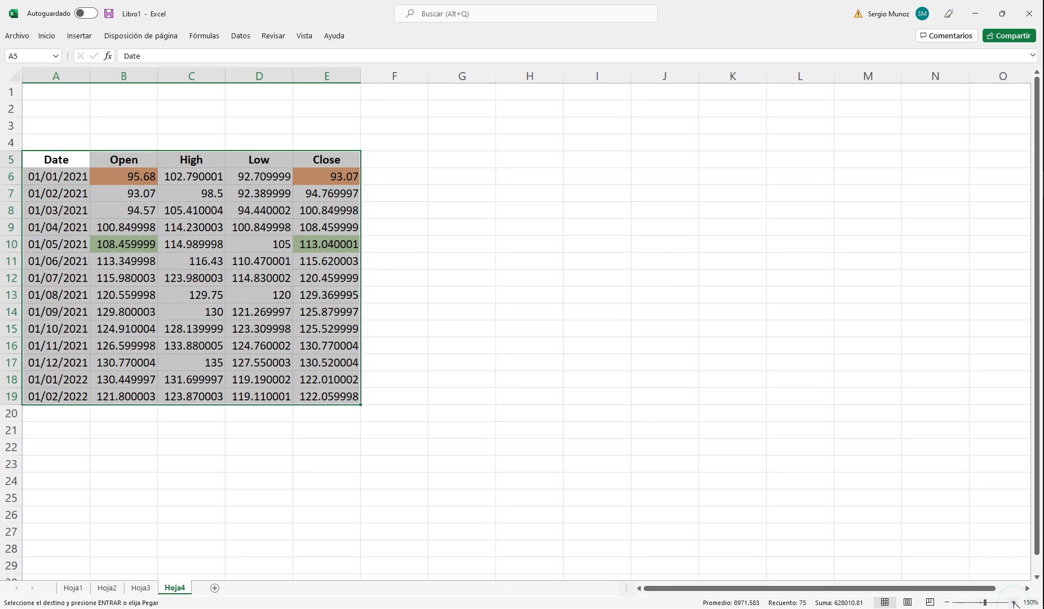
left_click(1013, 602)
left_click_drag(141, 183, 390, 287)
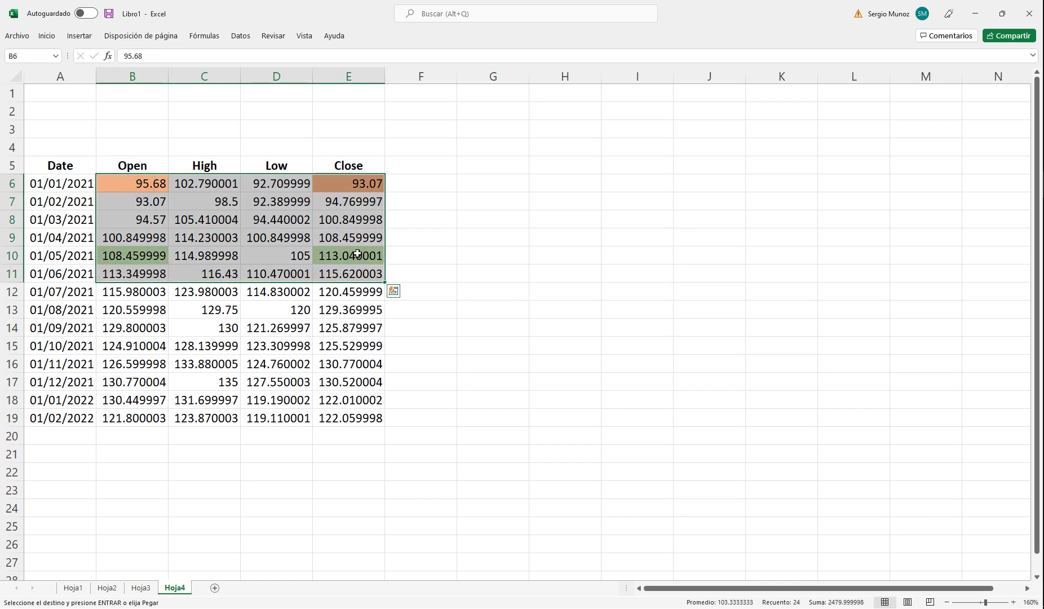
left_click(47, 36)
left_click(234, 75)
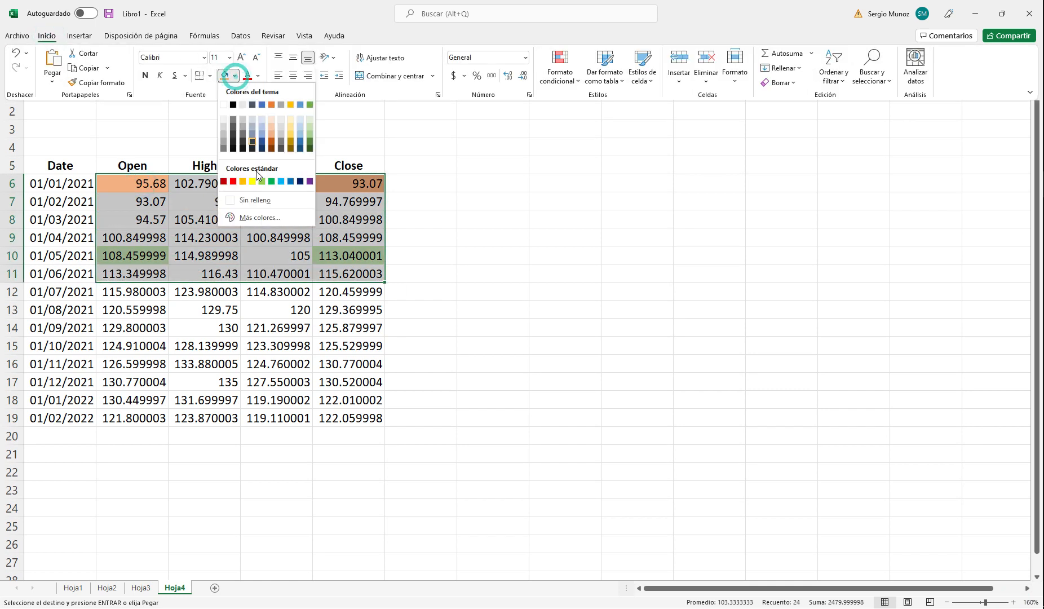
left_click(250, 200)
left_click(493, 253)
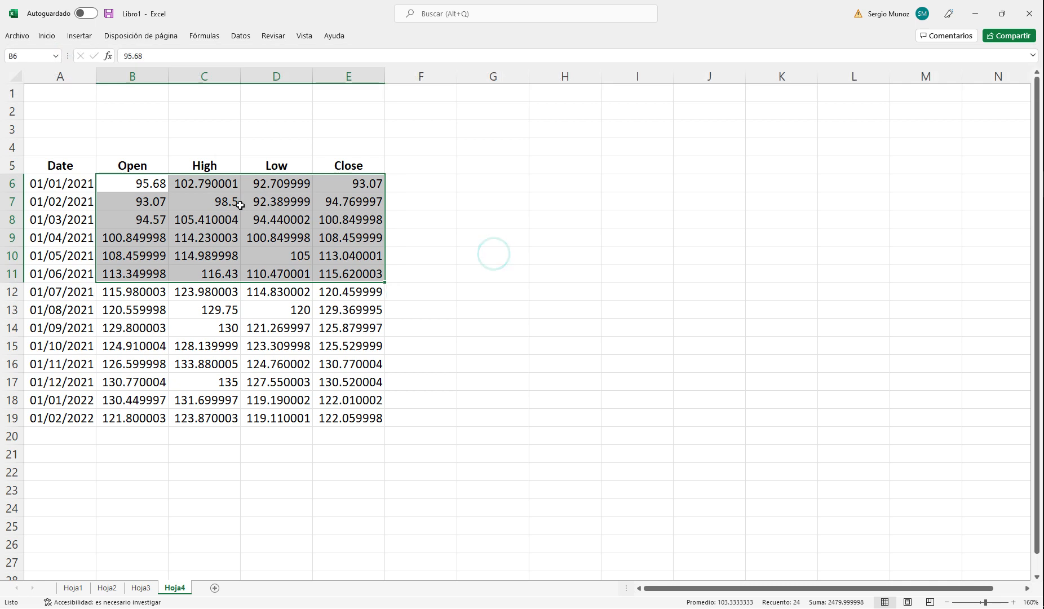
Step: Insert an empty column between Date and Open, and check the series order required by the volume-open-high-low-close stock chart
right_click(137, 73)
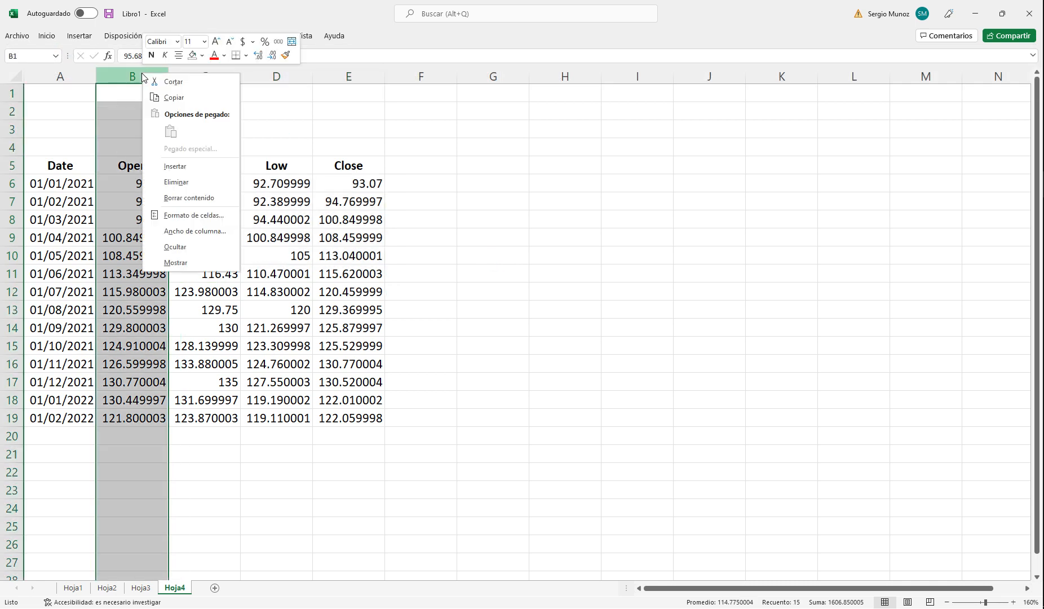
left_click(179, 167)
left_click(542, 179)
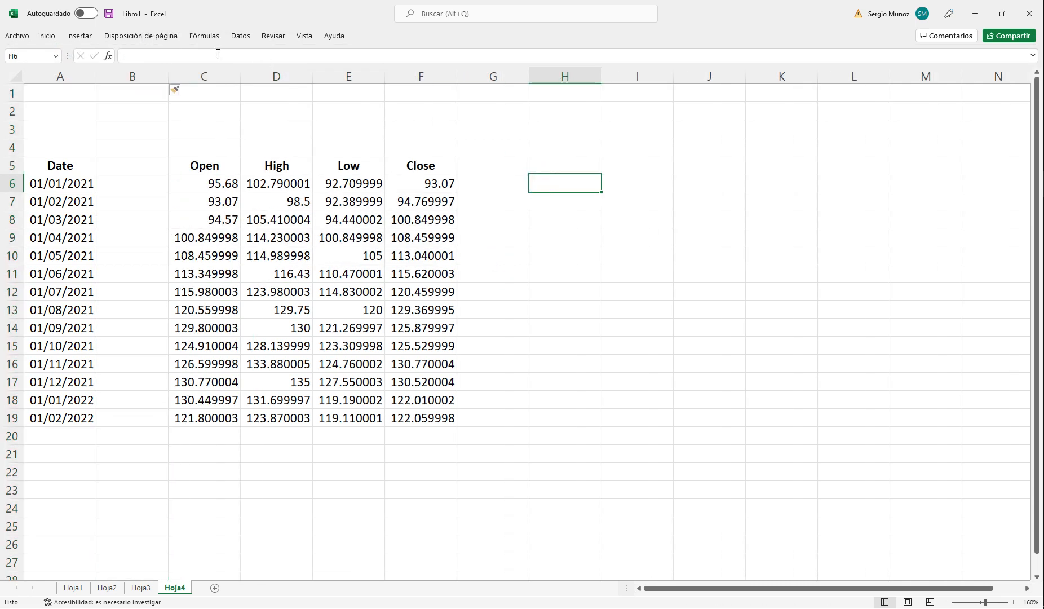
left_click(74, 35)
left_click(511, 55)
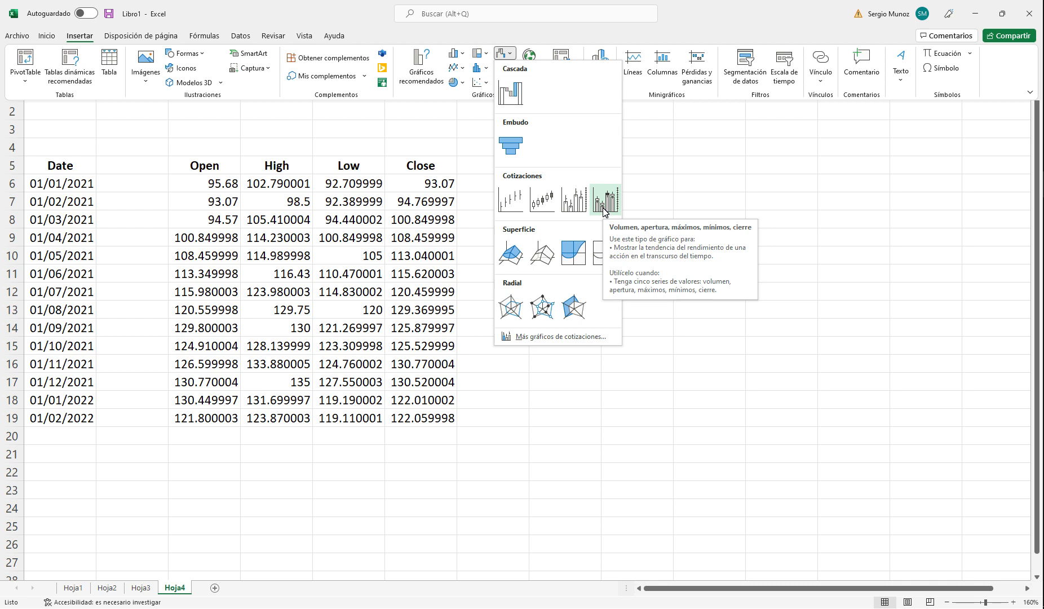
left_click(731, 191)
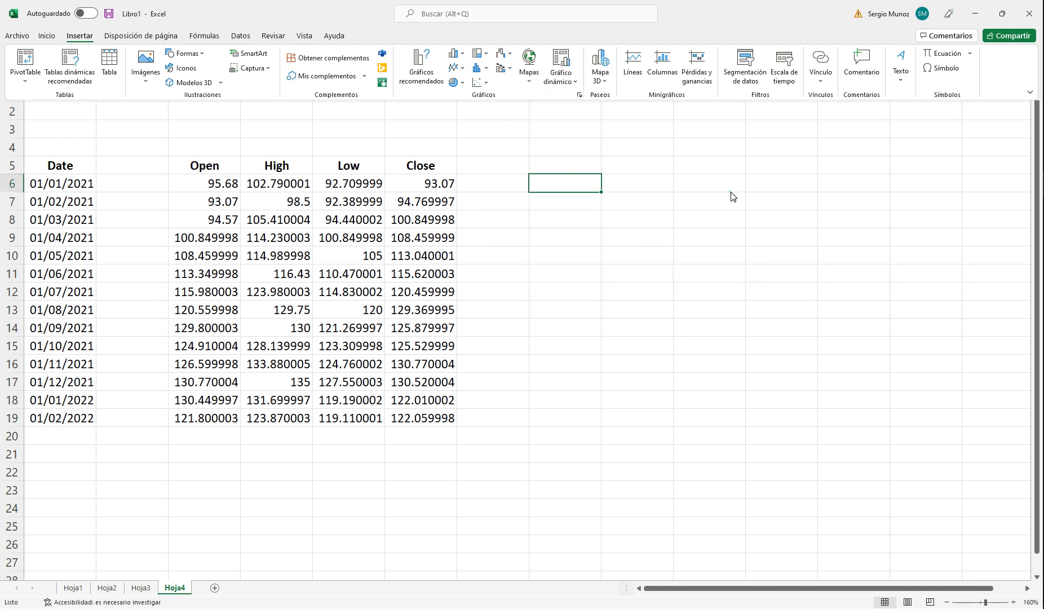
Step: Copy the Volume column with its header (B3:B17) from Hoja3 into the empty column of Hoja4, starting at B5
left_click(141, 588)
left_click(135, 130)
left_click_drag(135, 131, 127, 381)
key("ctrl+c")
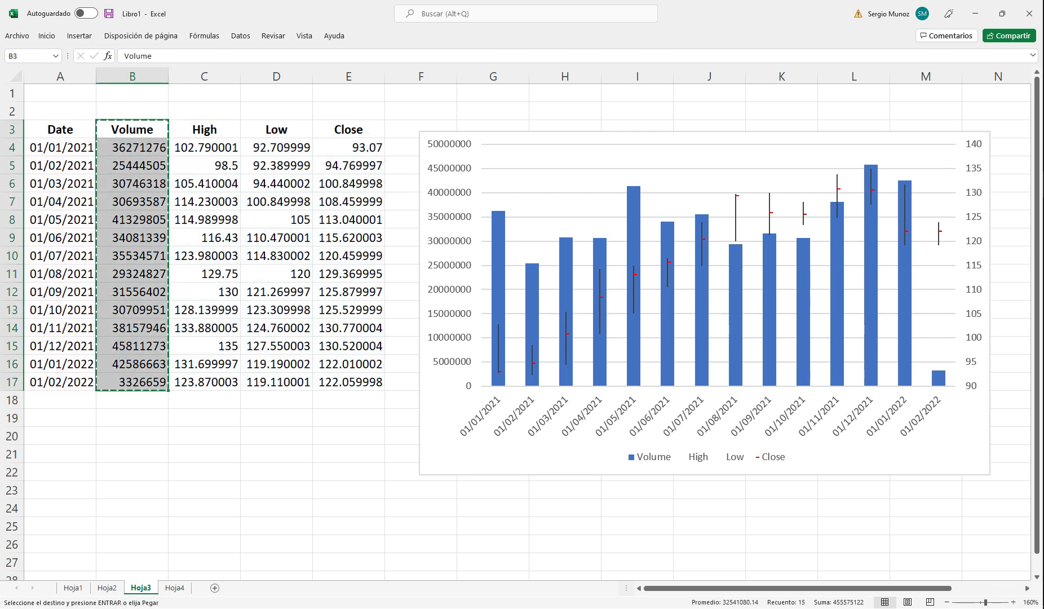
left_click(175, 587)
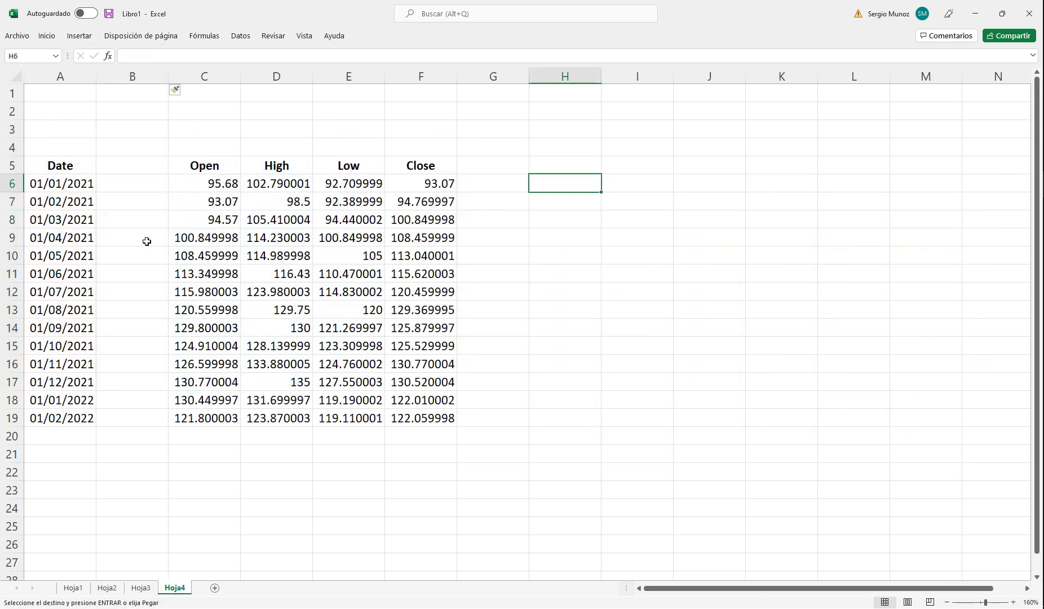
left_click(134, 167)
key("ctrl+v")
left_click(669, 202)
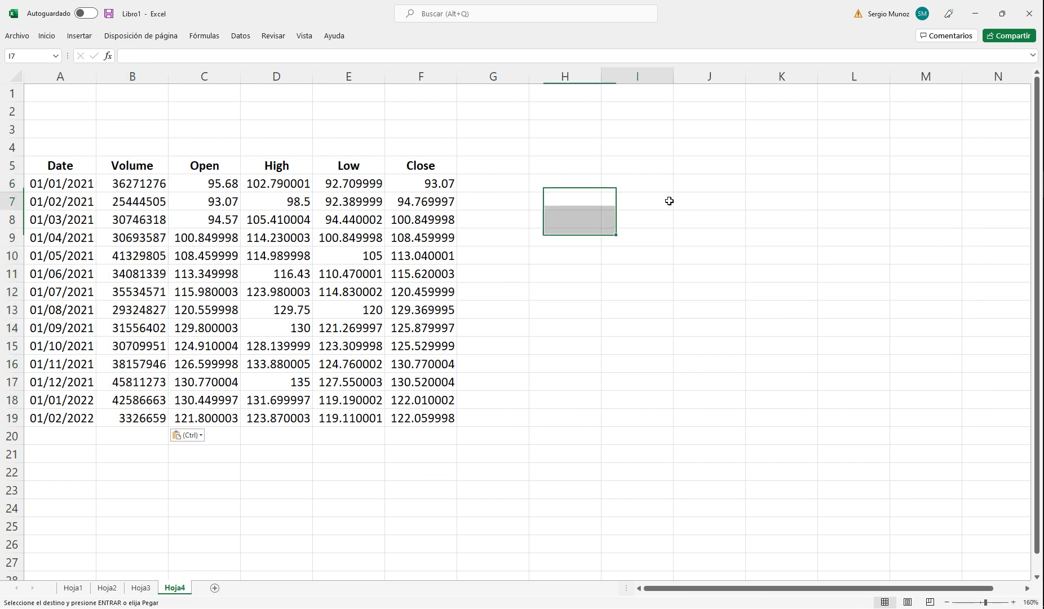
Step: Insert a volume-open-high-low-close stock chart from B5:F19, place it beside the table and delete its title
left_click_drag(134, 164, 424, 414)
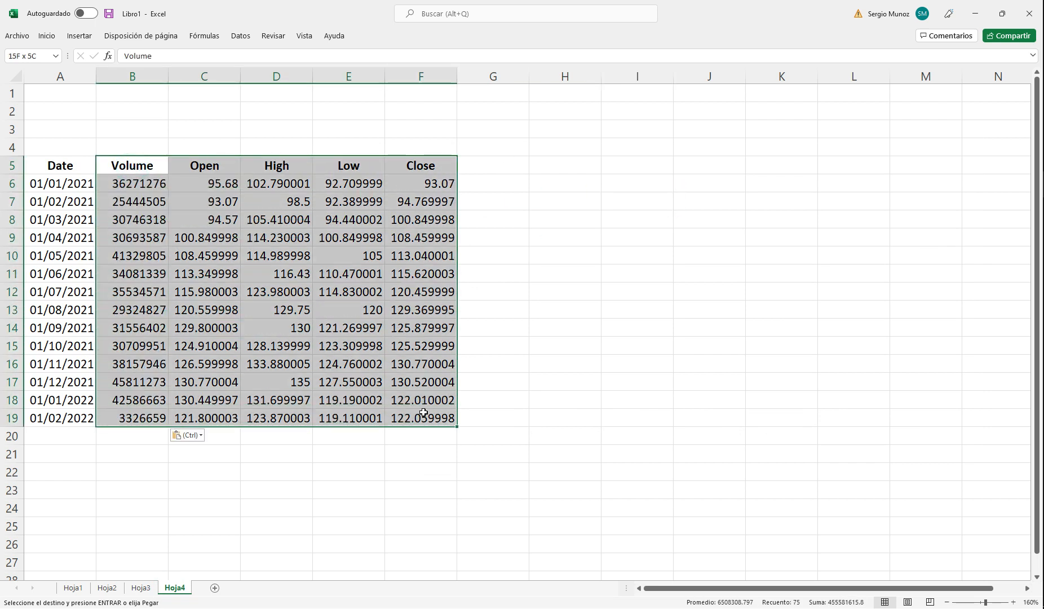
left_click(79, 36)
left_click(501, 54)
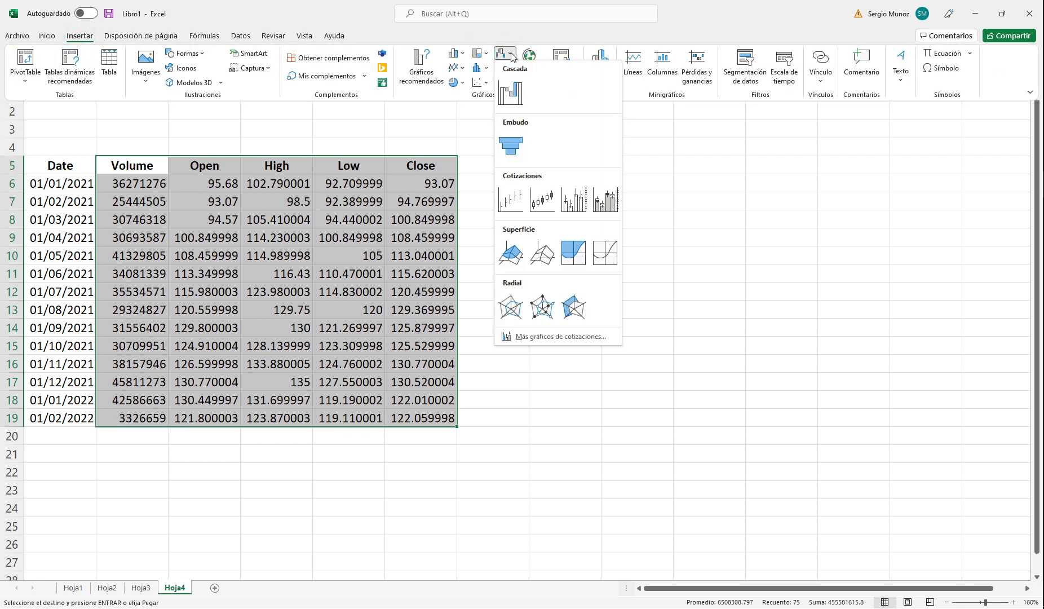
left_click(611, 204)
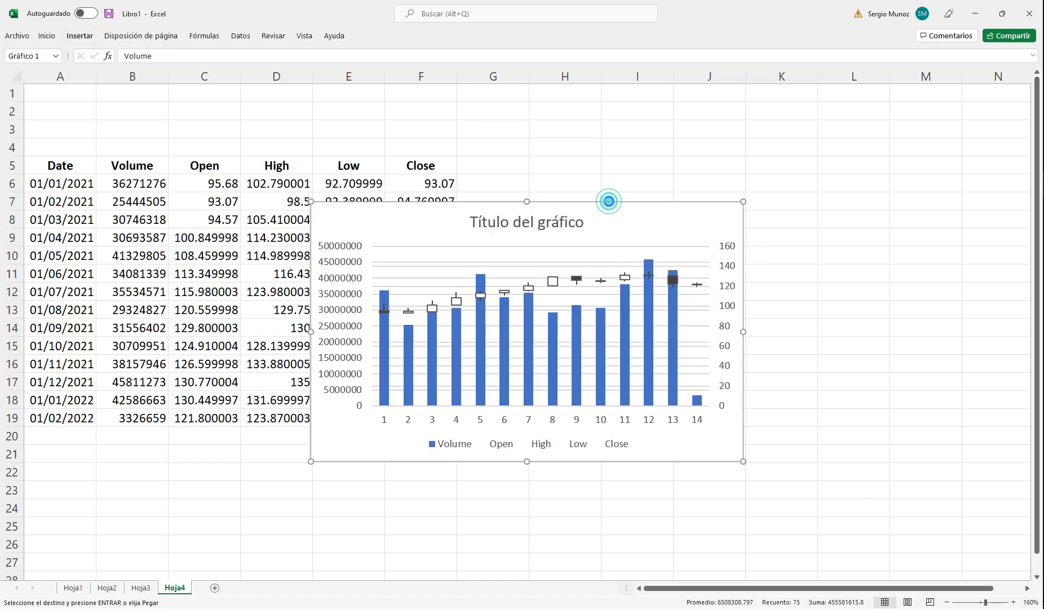
left_click_drag(618, 203, 791, 158)
left_click(735, 180)
key("Delete")
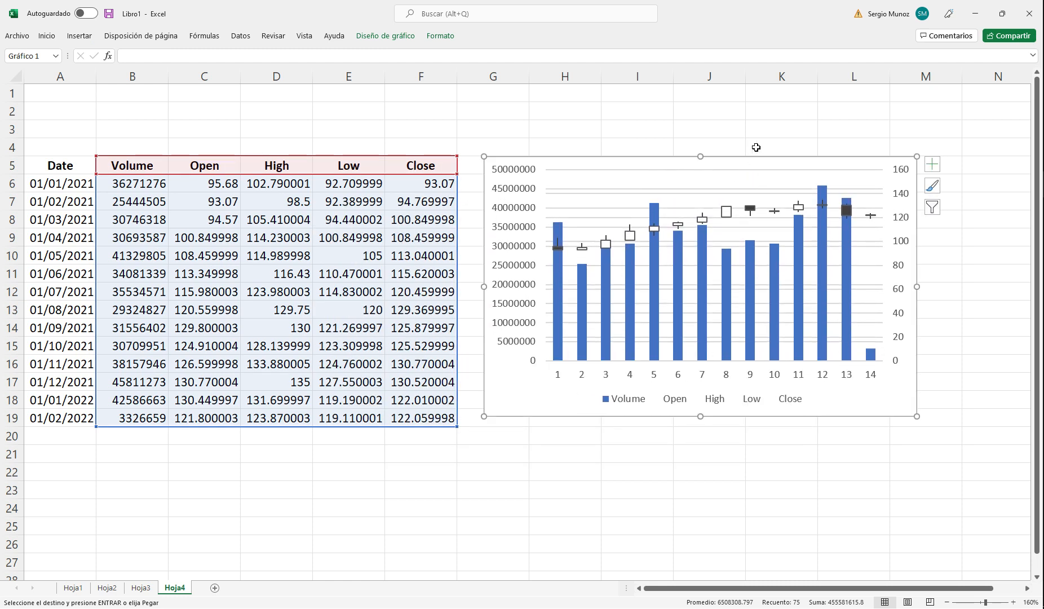
Step: Try to give the chart's up bars a light green fill
left_click(606, 245)
right_click(609, 246)
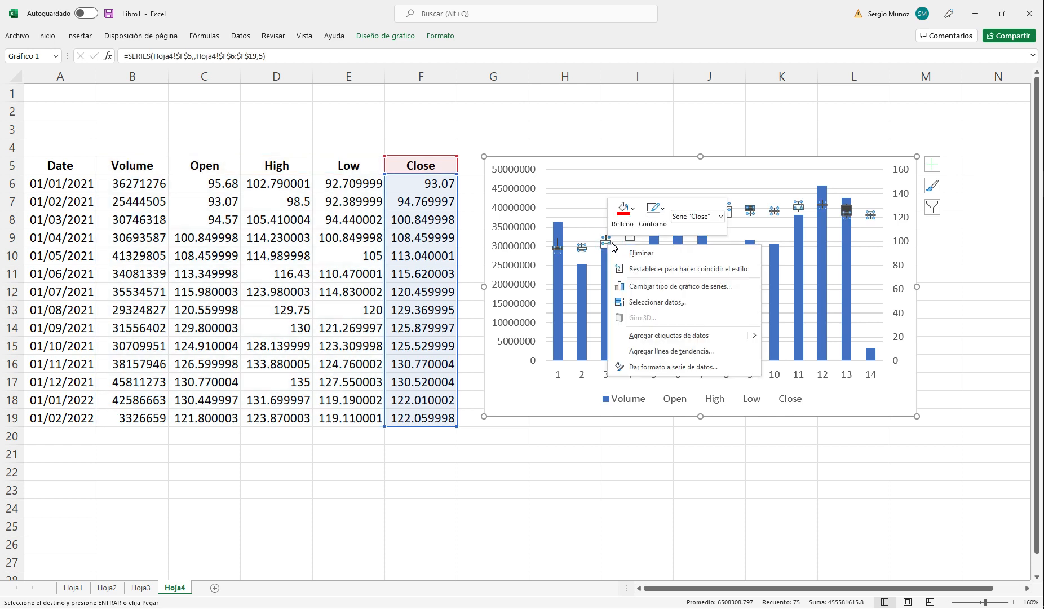
left_click(623, 213)
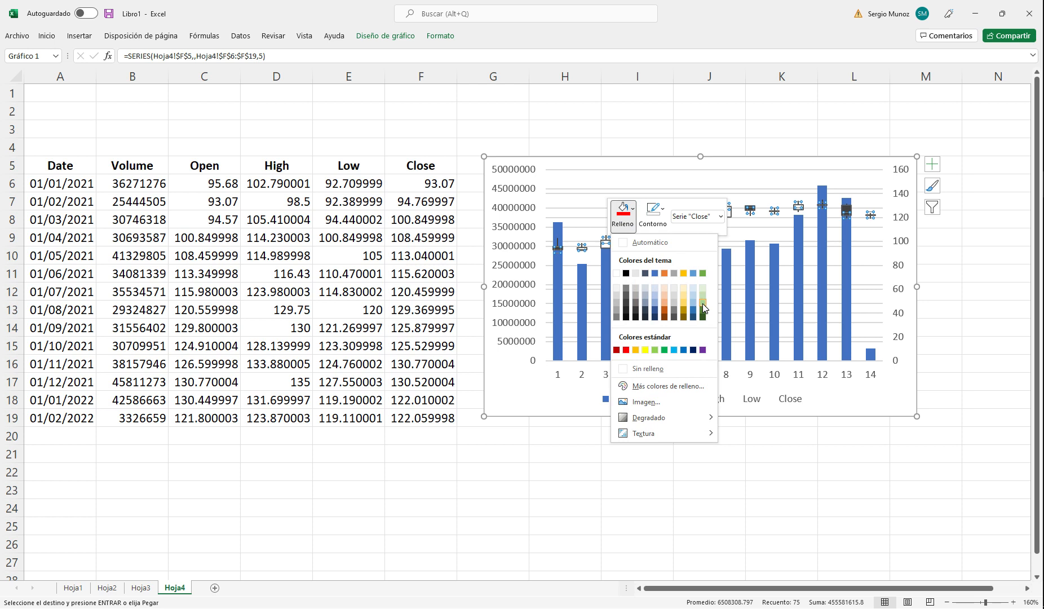
left_click(702, 303)
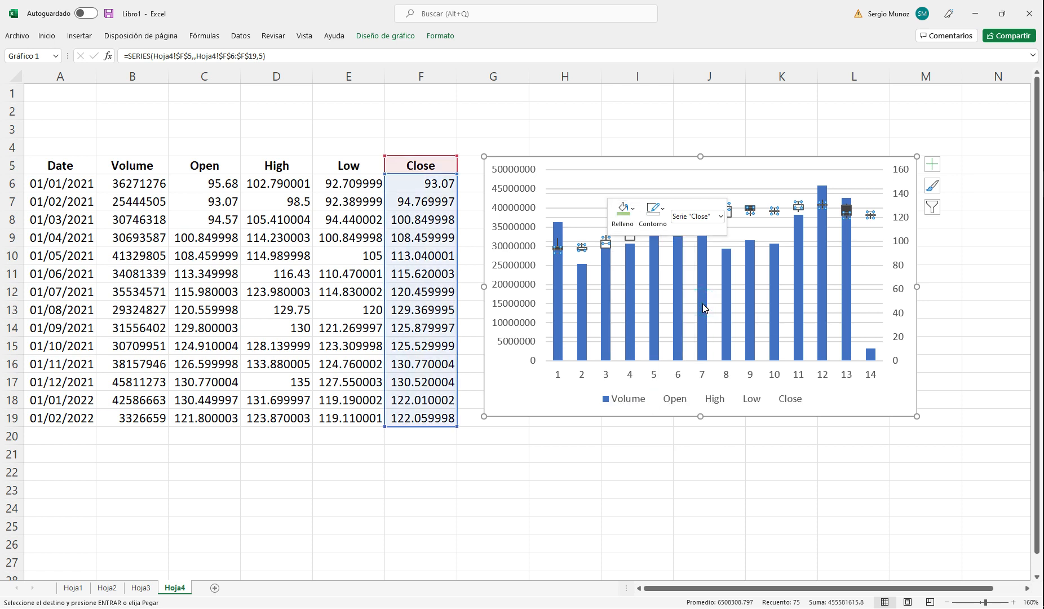
left_click(653, 165)
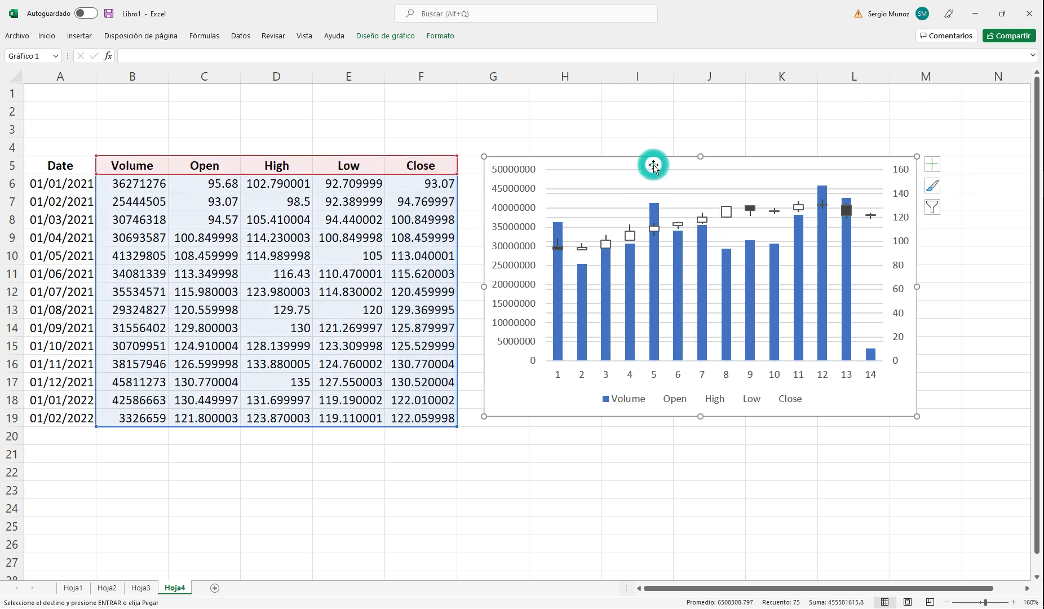
Step: Fill the chart's up bars (Barras ascendentes) with light green
left_click(726, 213)
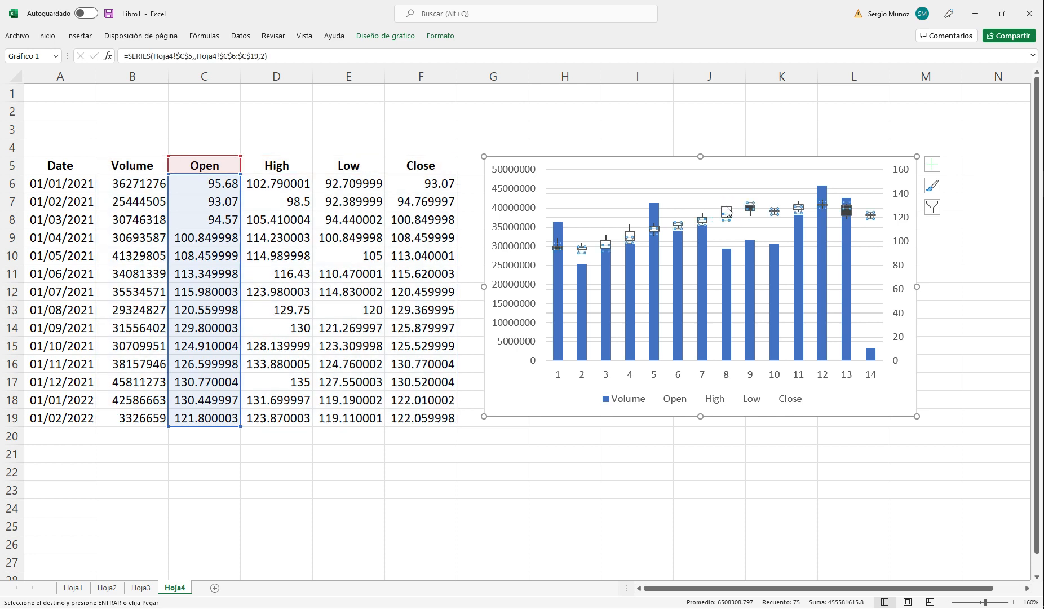
left_click(726, 212)
right_click(726, 209)
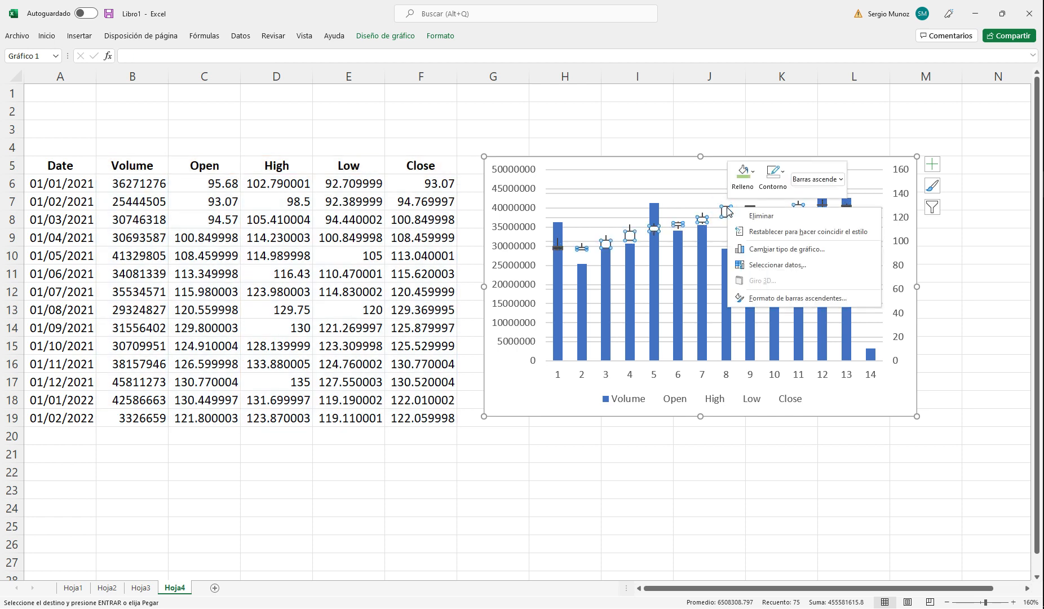
left_click(751, 177)
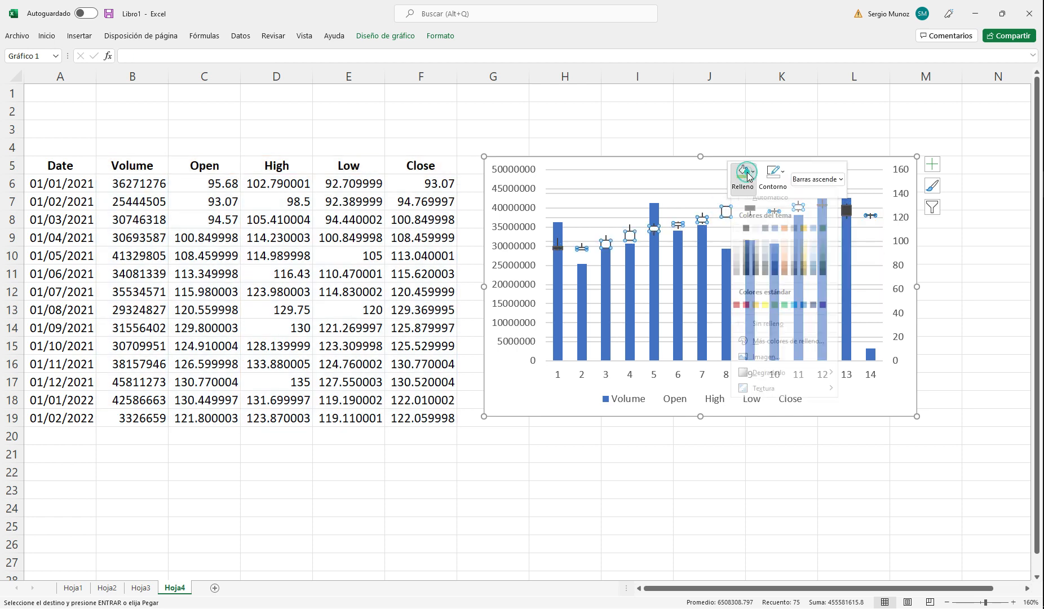
left_click(823, 265)
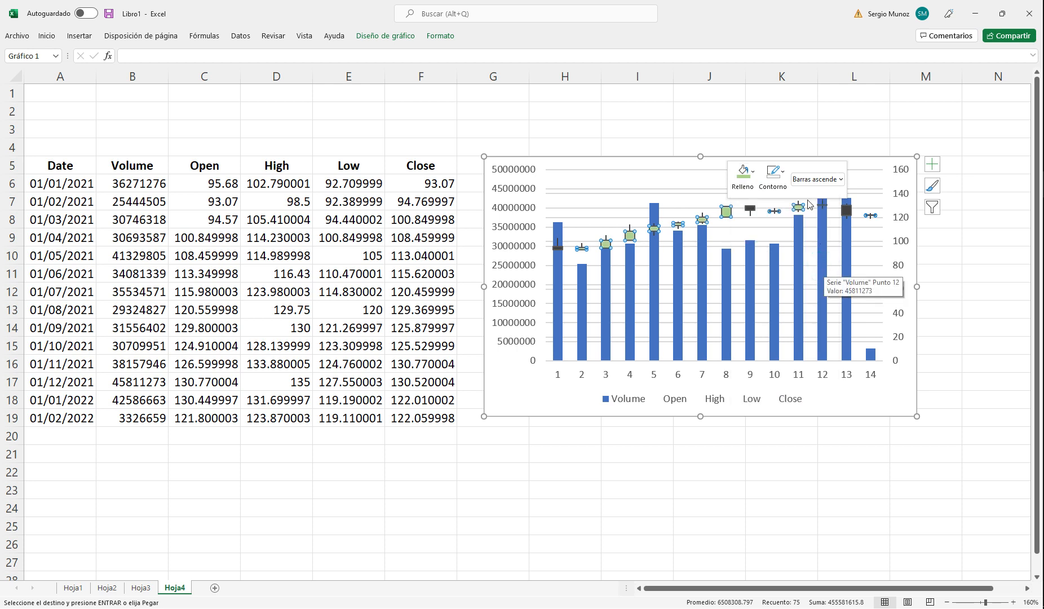
Step: Try to select the chart's down bars and fill them with red
left_click(750, 209)
left_click(749, 210)
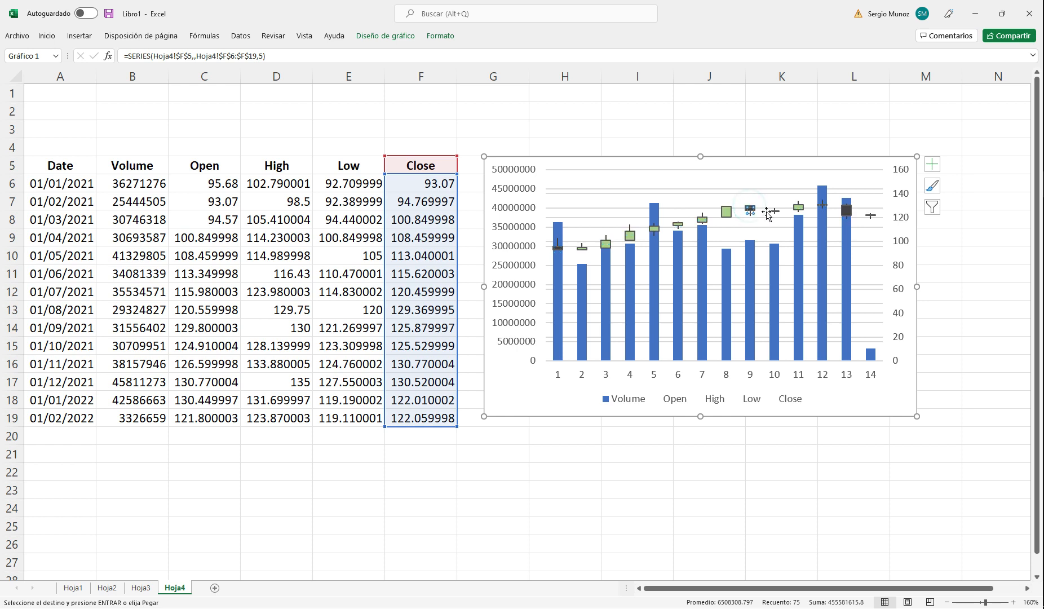
left_click(846, 208)
left_click(846, 207)
left_click(845, 207)
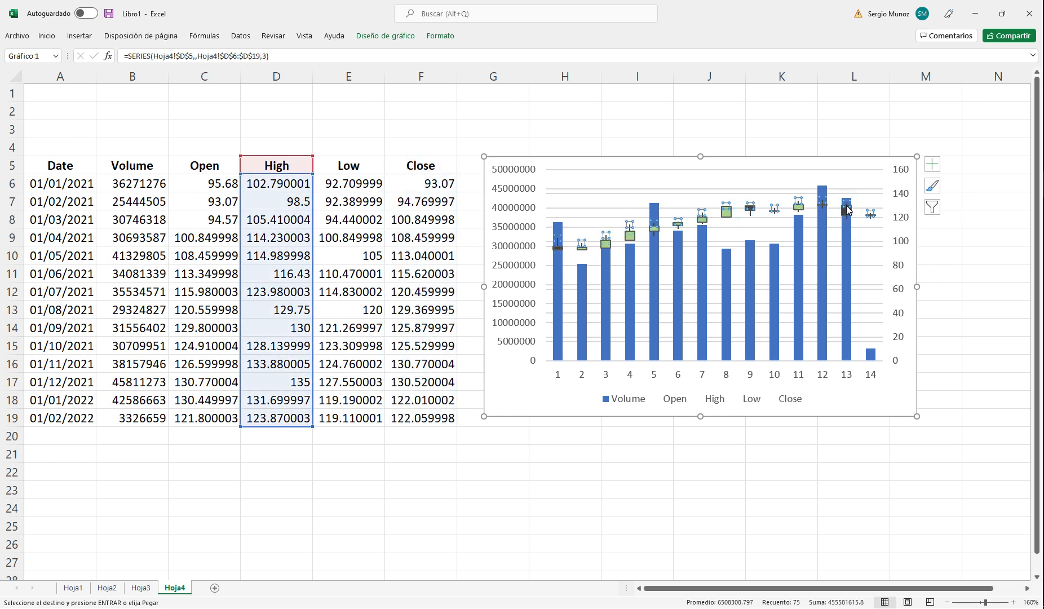
right_click(848, 210)
left_click(862, 171)
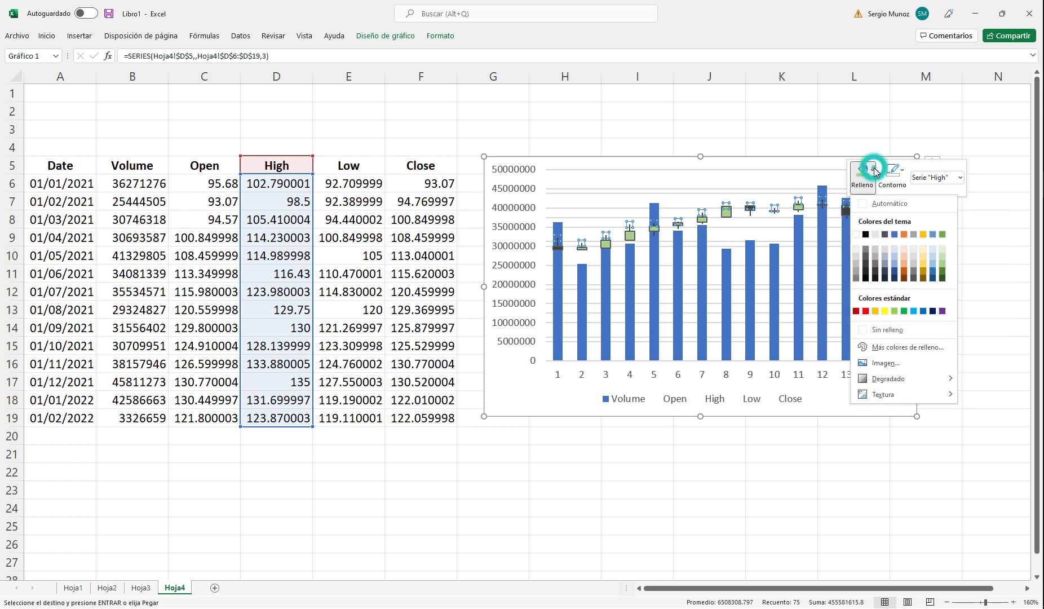
left_click(865, 310)
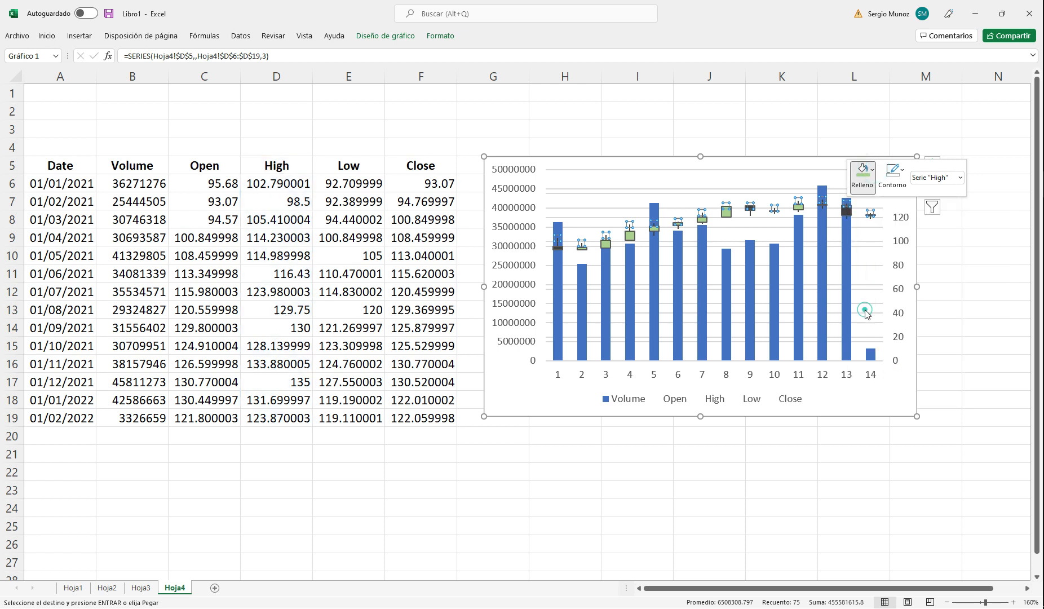
left_click(846, 212)
left_click(846, 211)
left_click(847, 211)
left_click(846, 211)
left_click(847, 211)
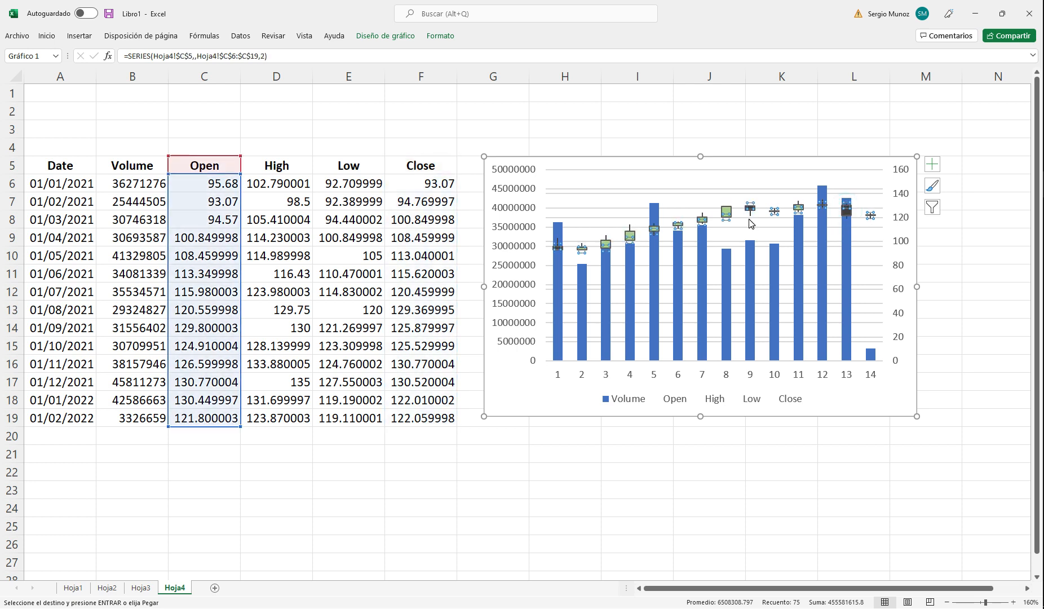
Step: Set the stock chart's horizontal axis labels to the dates in A6:A19 of Hoja4
right_click(754, 374)
left_click(818, 510)
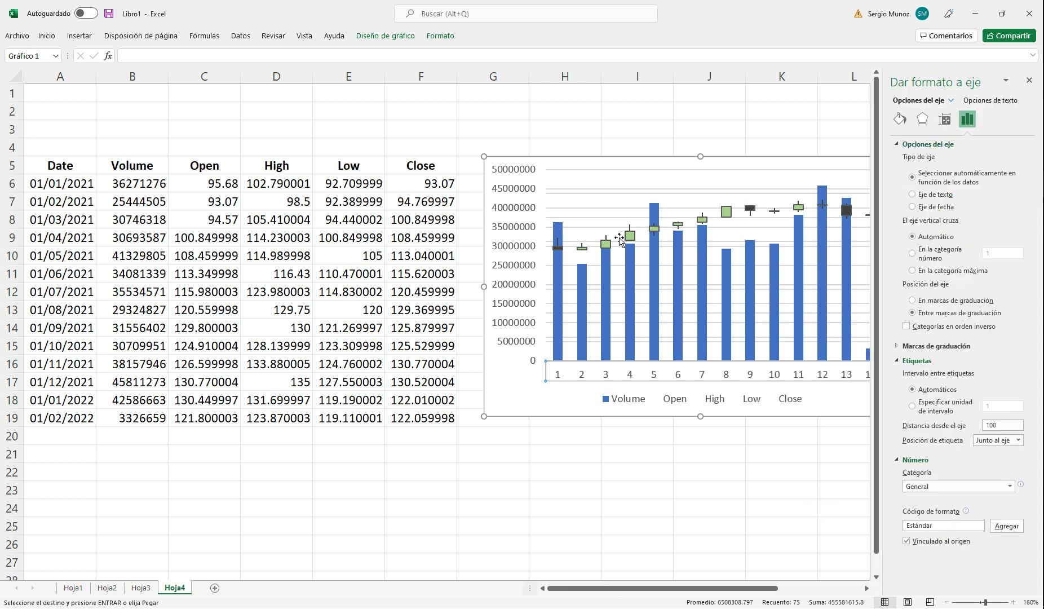
right_click(668, 179)
left_click(730, 252)
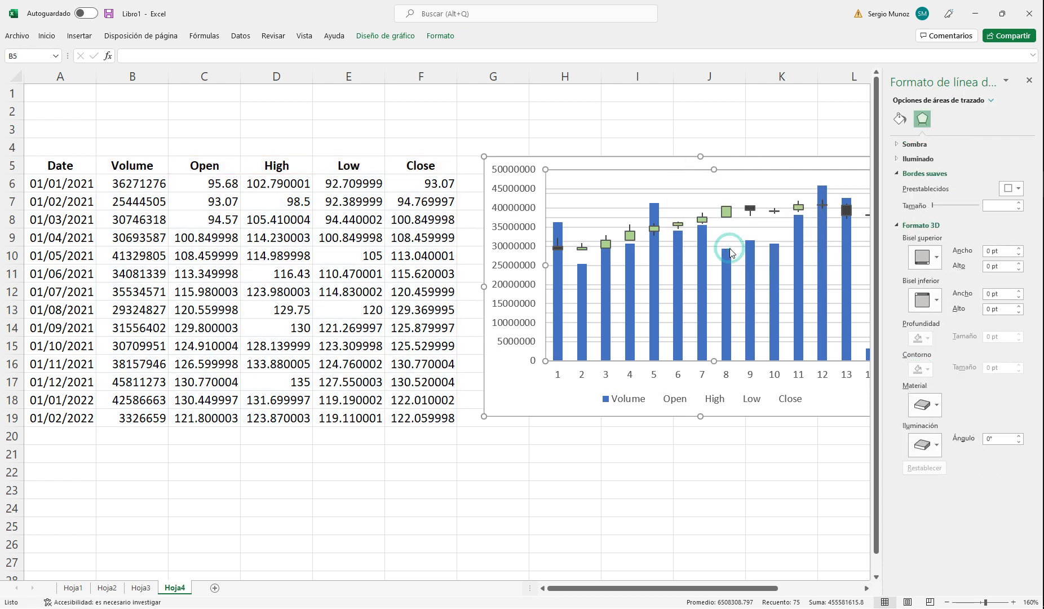
left_click(707, 255)
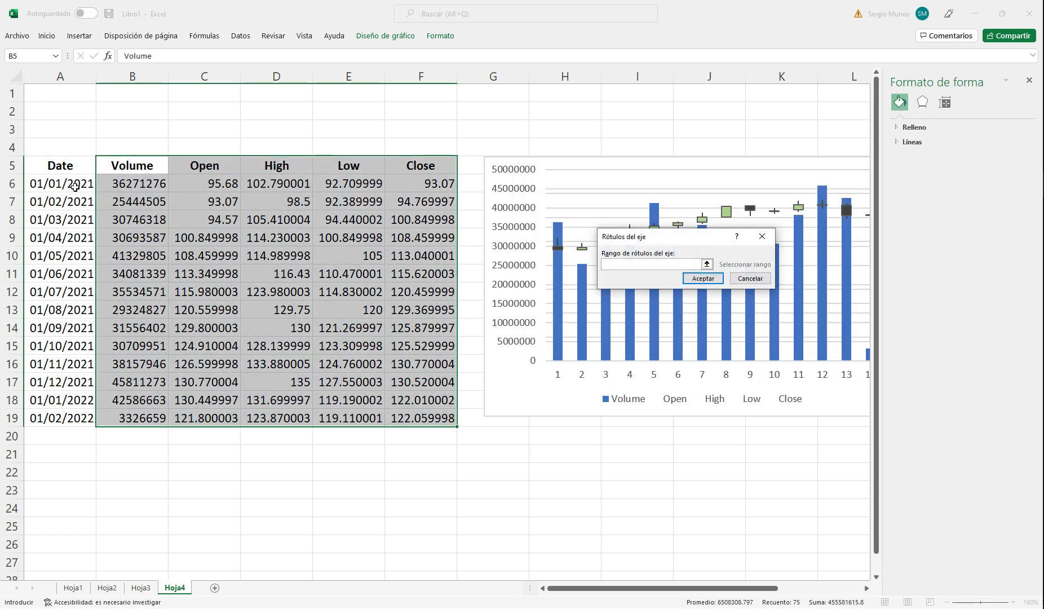
left_click_drag(64, 183, 67, 418)
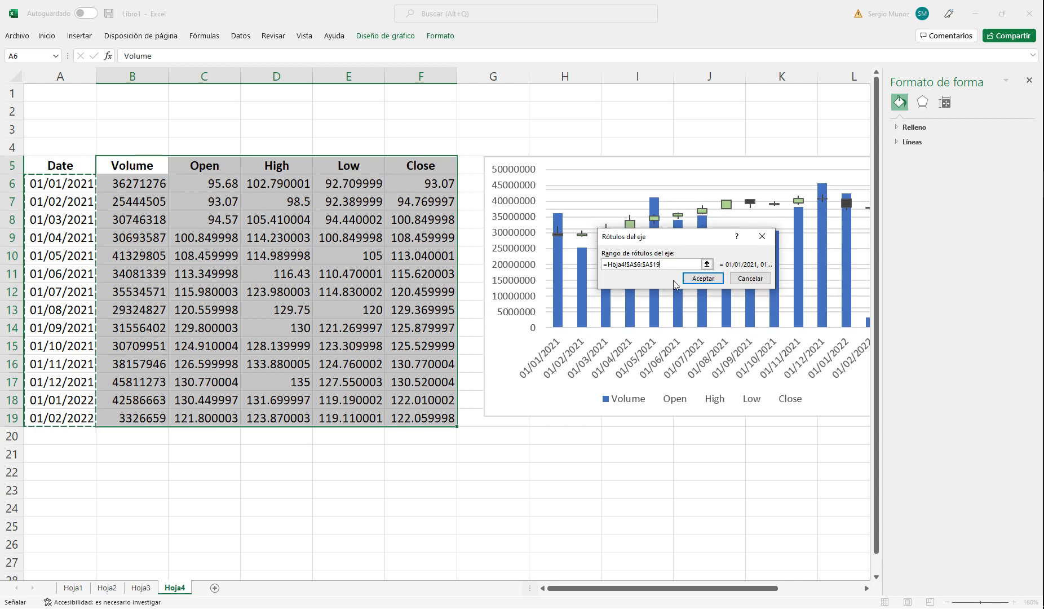
left_click(702, 278)
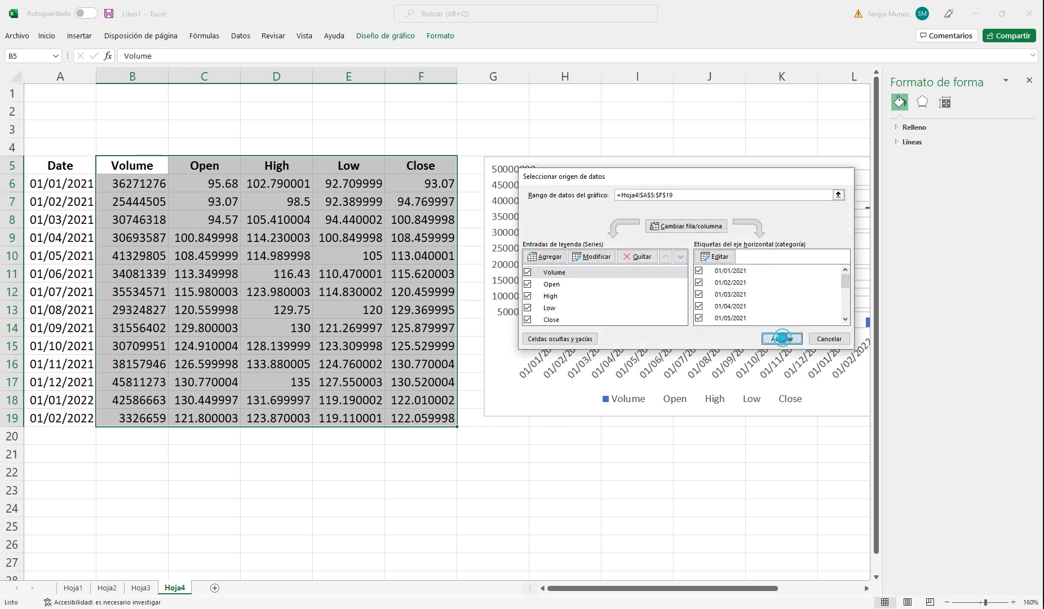
left_click(782, 338)
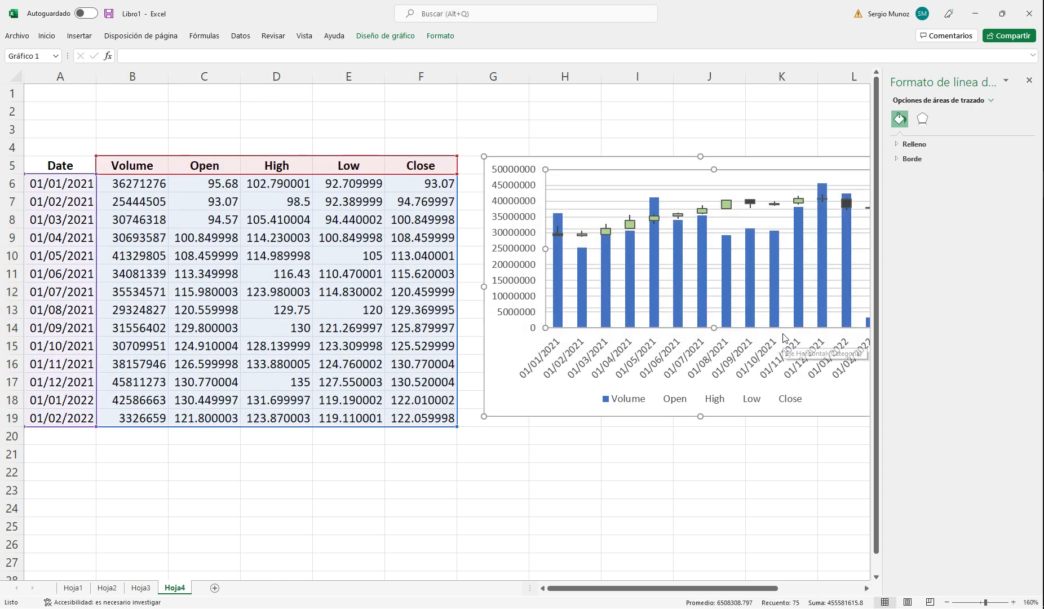
Step: Set the minimum of the chart's secondary price axis to 90
left_click(845, 140)
left_click_drag(694, 587, 779, 587)
left_click(611, 310)
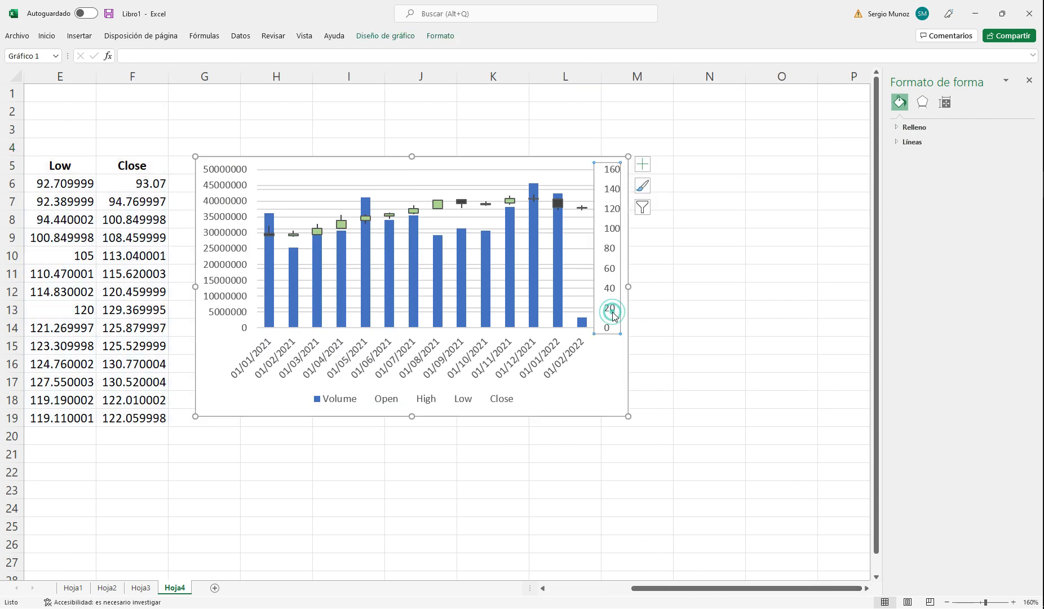
right_click(612, 311)
left_click(676, 453)
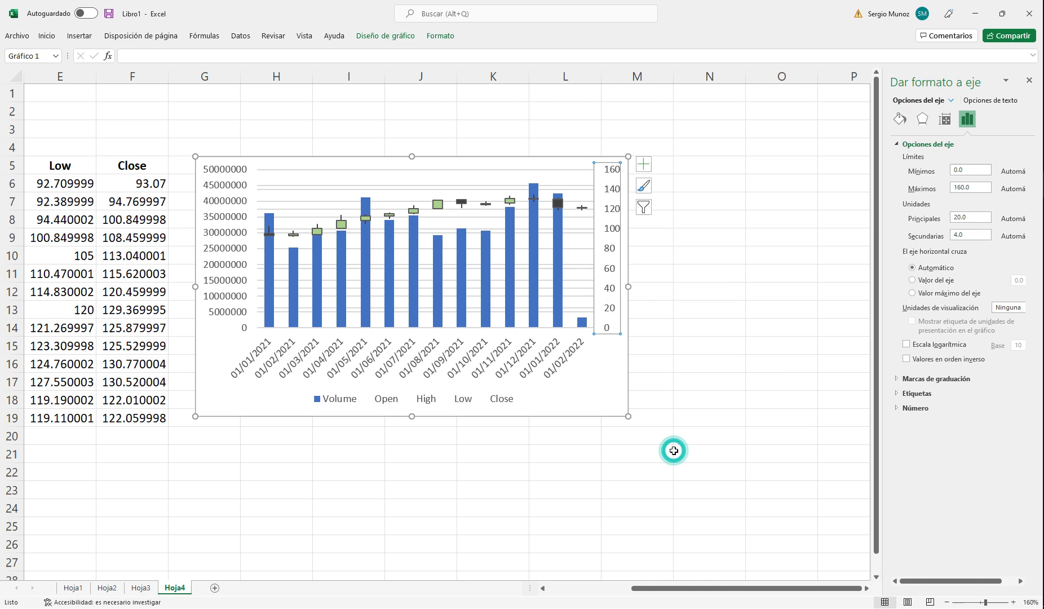
left_click(969, 170)
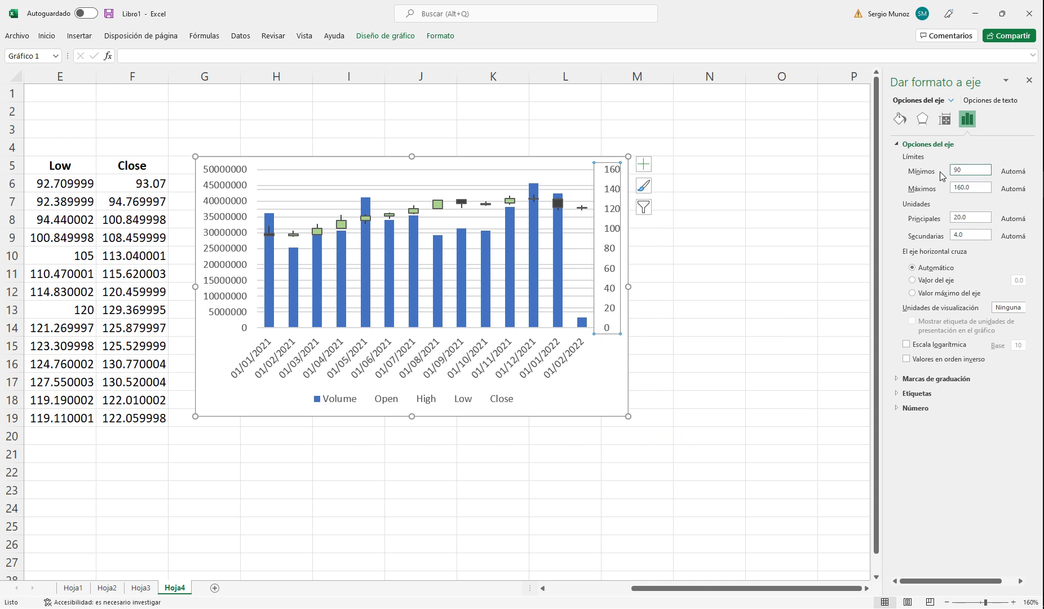
left_click(804, 197)
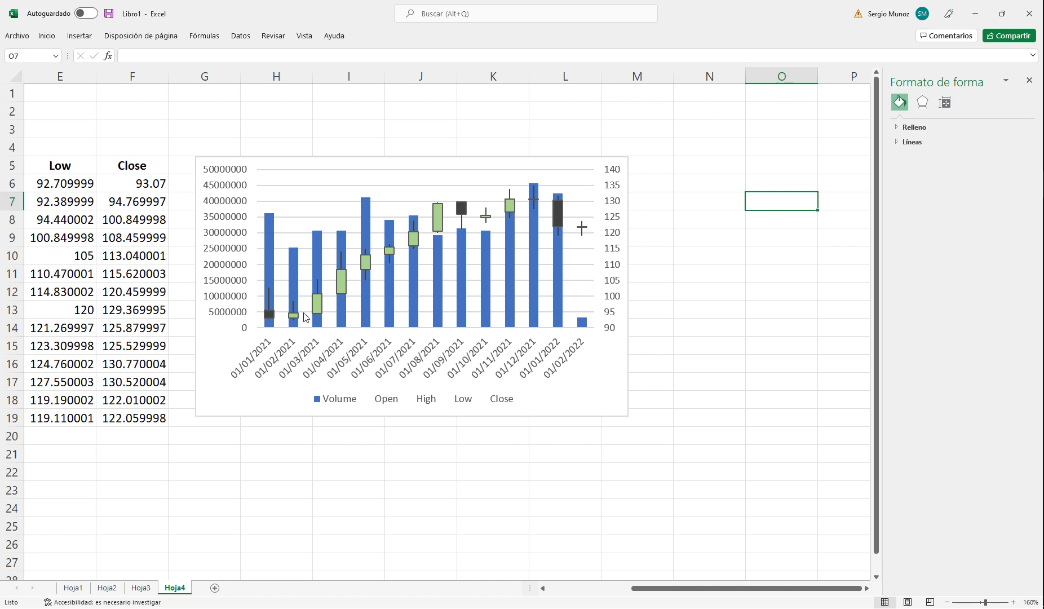
Step: Fill the chart's down bars (Barras descendentes) with standard red
right_click(556, 213)
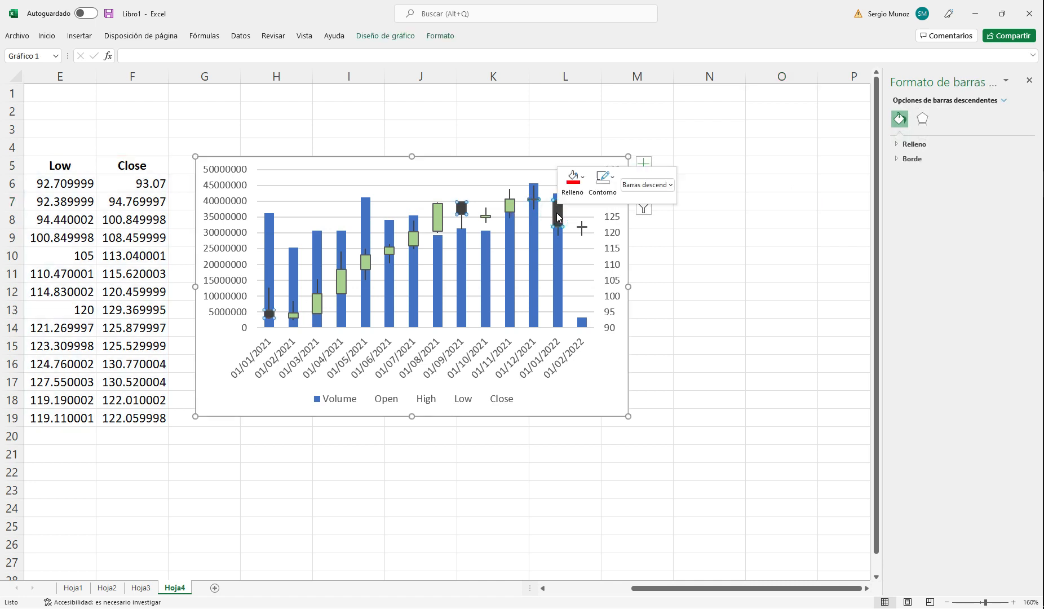
left_click(573, 180)
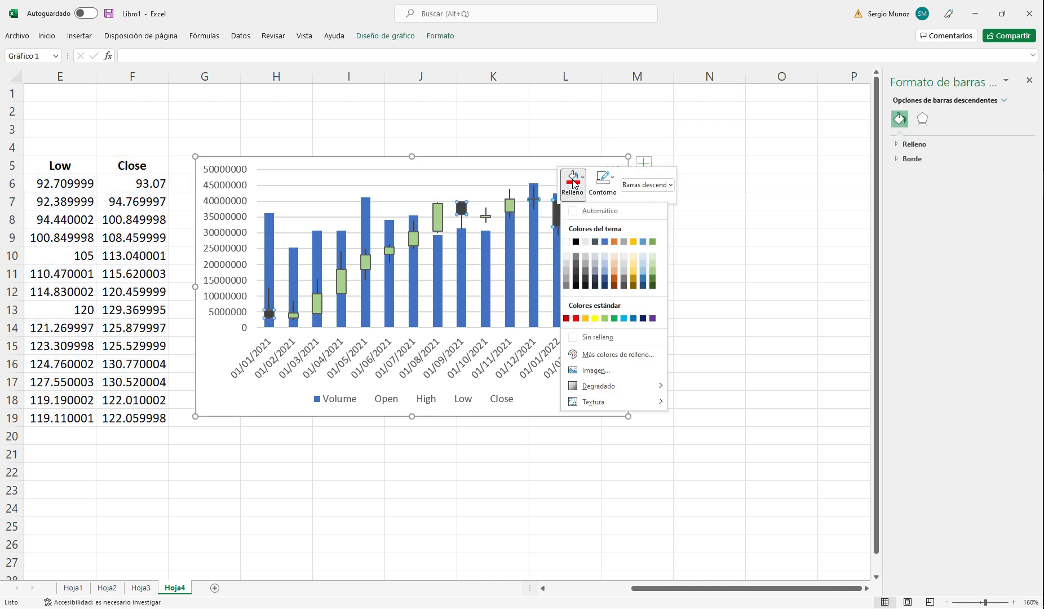
left_click(576, 319)
left_click(733, 306)
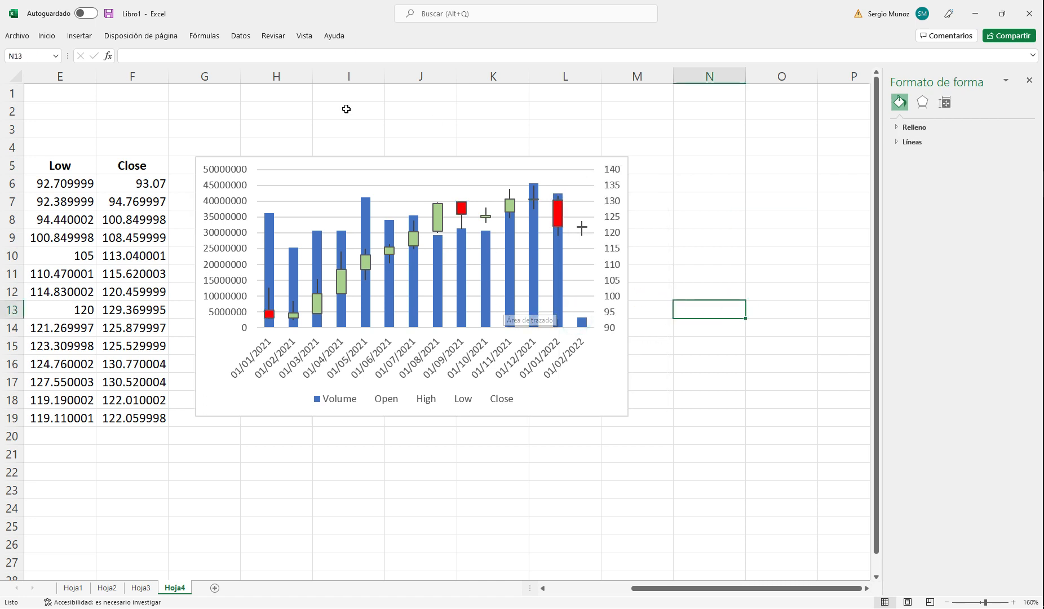
Step: Enlarge the stock chart so its lower-right corner reaches cell N22, then deselect it
left_click(612, 382)
left_click_drag(629, 417, 712, 470)
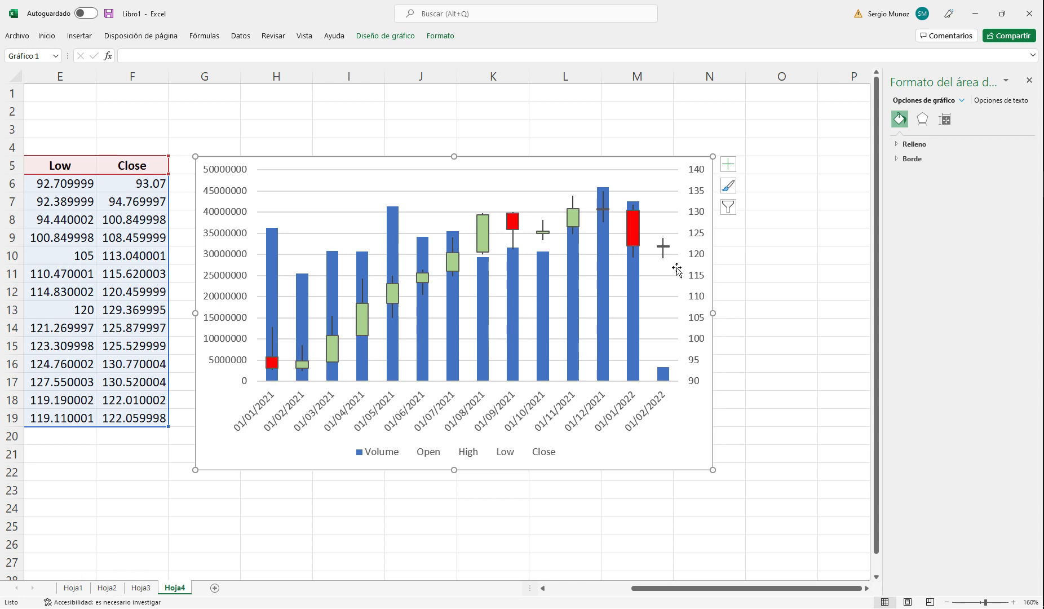
left_click(743, 269)
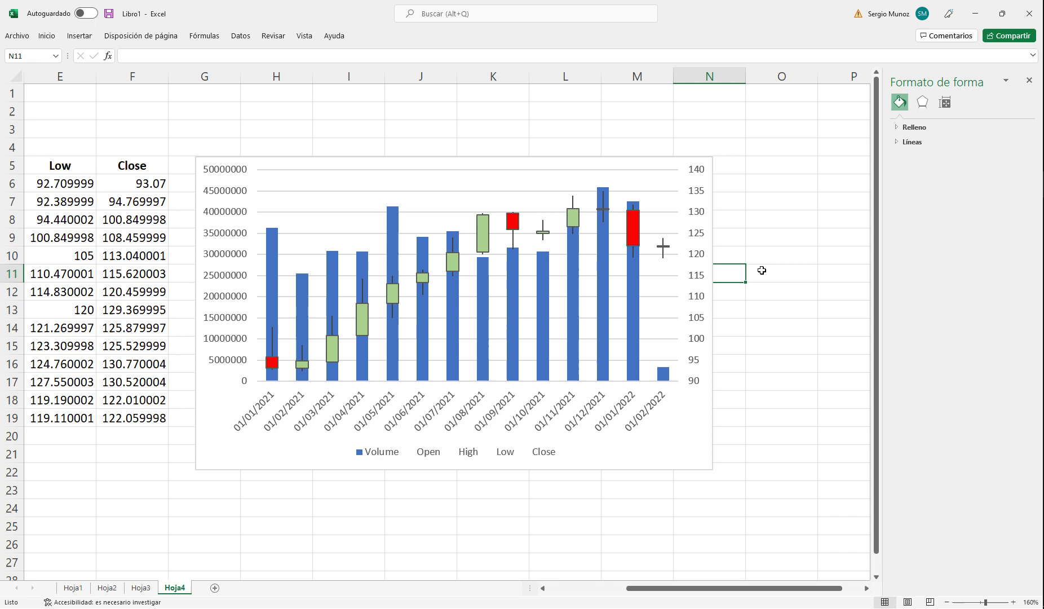
Step: Examine the finished chart's volume bars and price candlesticks month by month alongside the Open, High, Low and Close columns
left_click(721, 413)
key("Down")
key("Left")
key("Left")
key("Left")
key("Left")
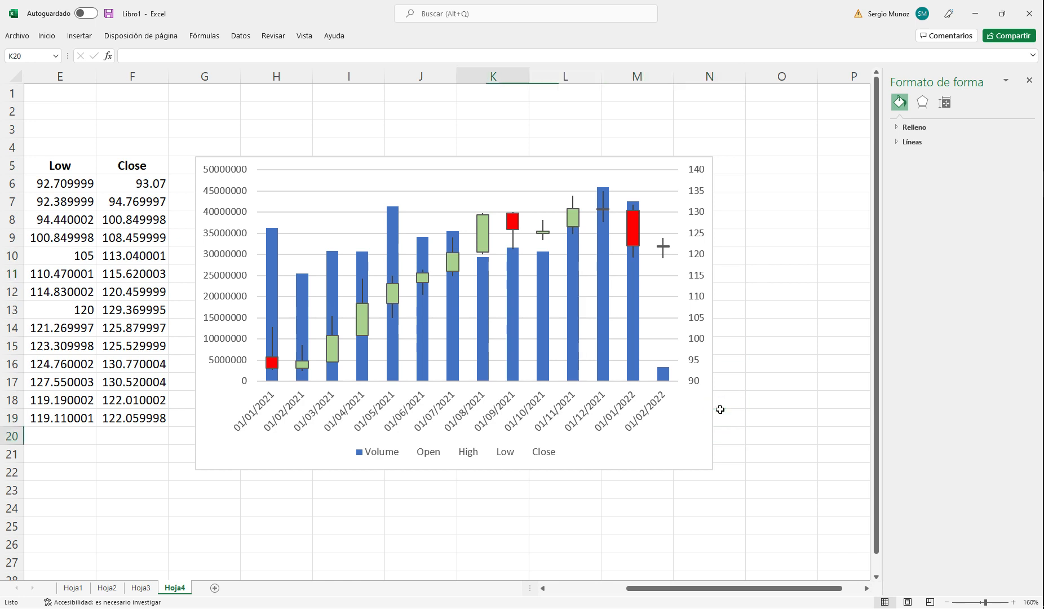
key("Left")
key("Left")
key("Left")
key("Down")
key("Left")
key("Left")
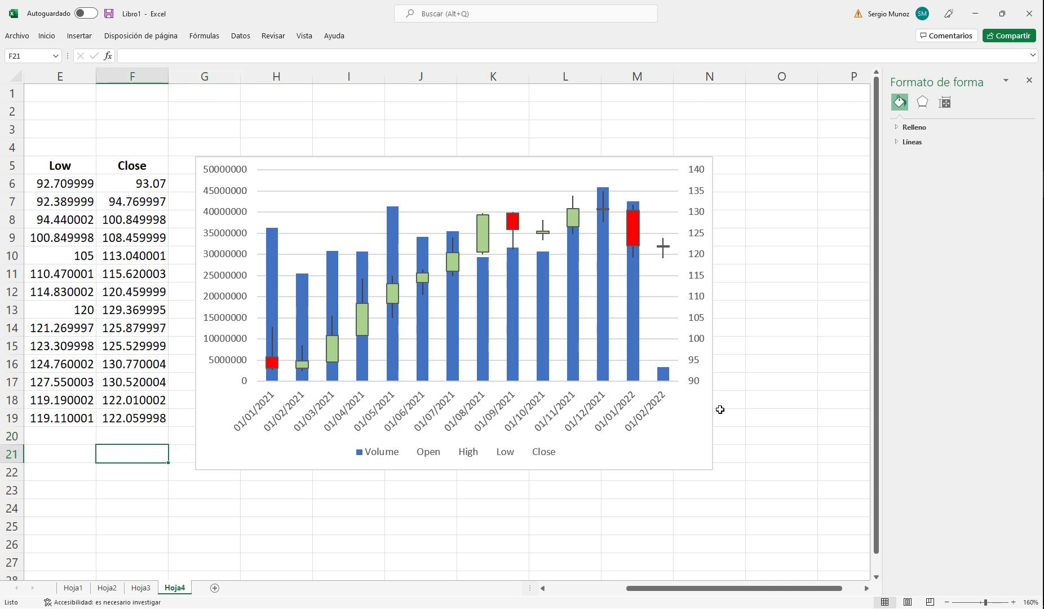
key("Down")
key("Left")
key("Left")
key("Right")
key("Right")
key("Right")
key("Right")
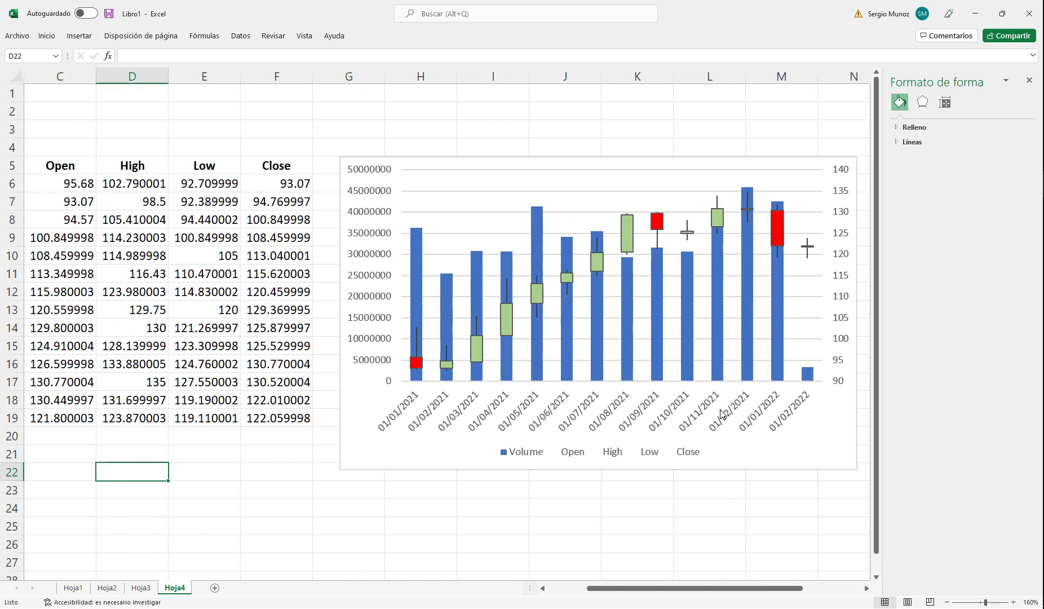
key("Right")
key("Right")
key("Right")
key("Right")
key("Right")
key("Right")
key("Right")
key("Right")
key("Right")
key("Left")
key("Left")
key("Left")
key("Left")
key("Left")
key("Left")
key("Left")
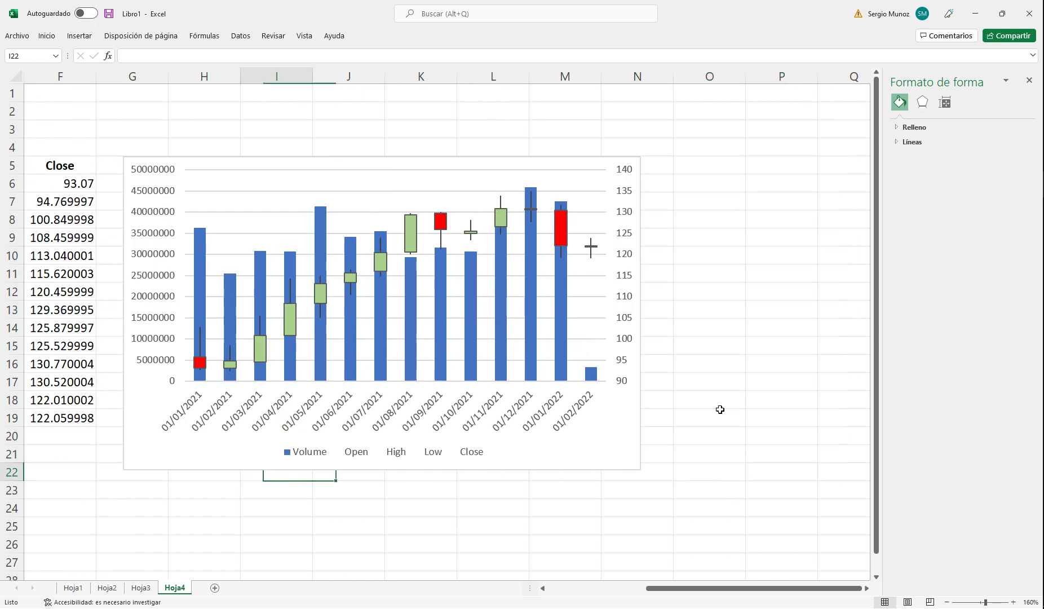
key("Left")
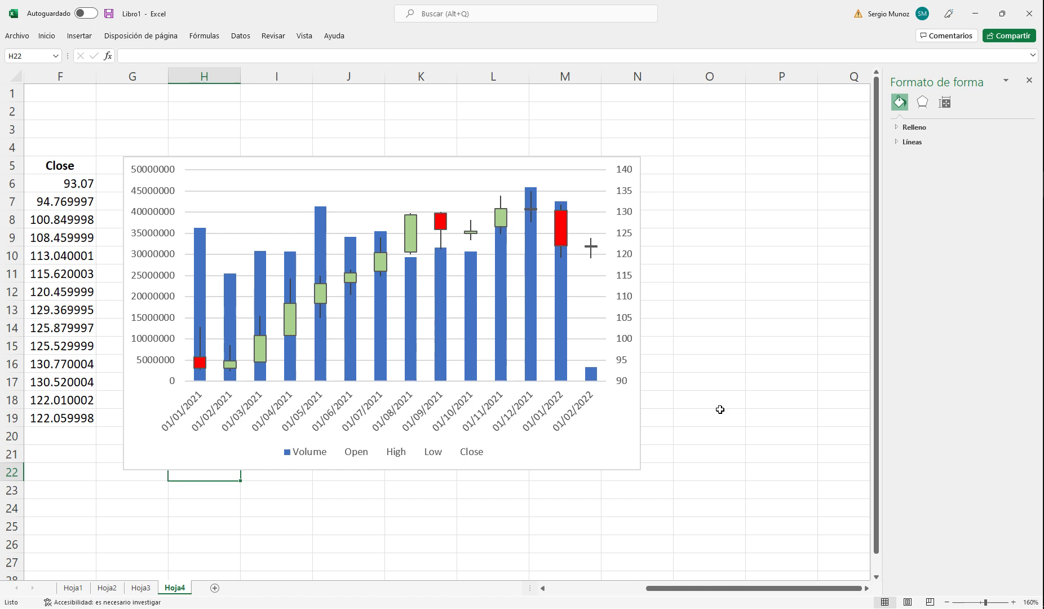
left_click(758, 201)
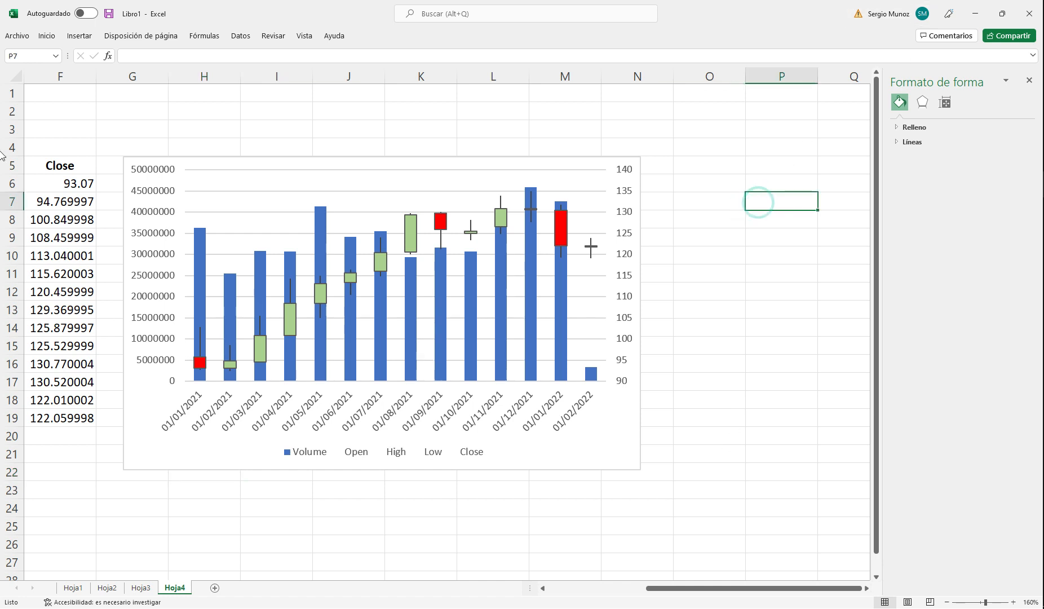
left_click(703, 284)
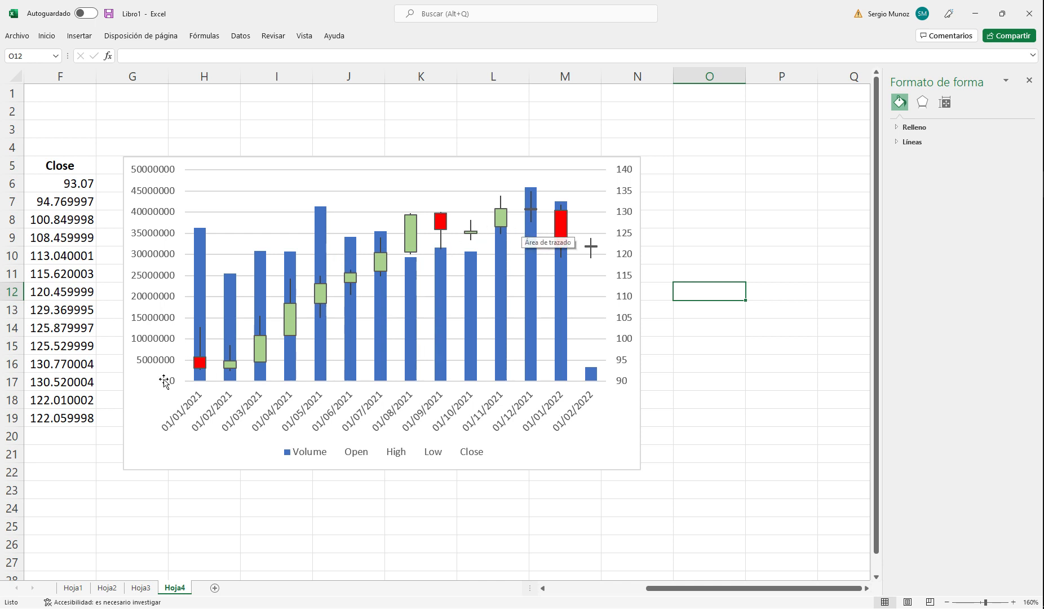
left_click_drag(690, 588, 630, 601)
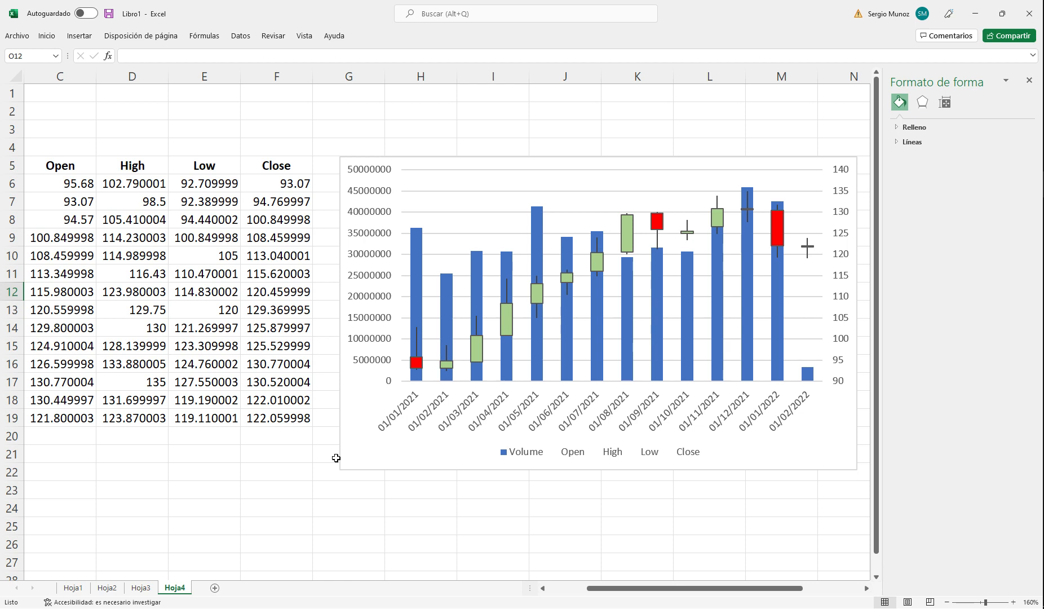
left_click(521, 110)
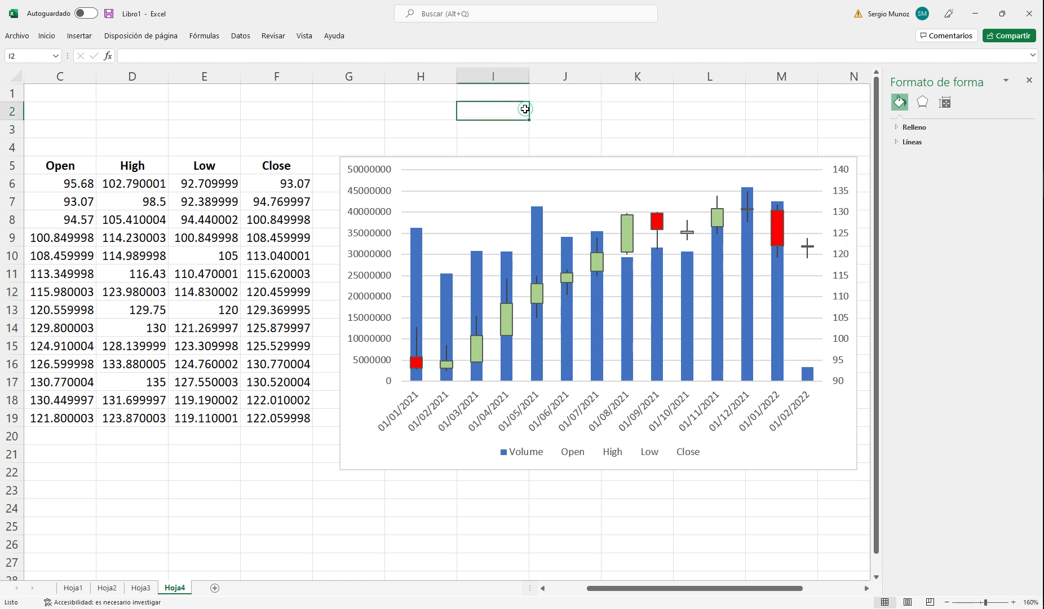